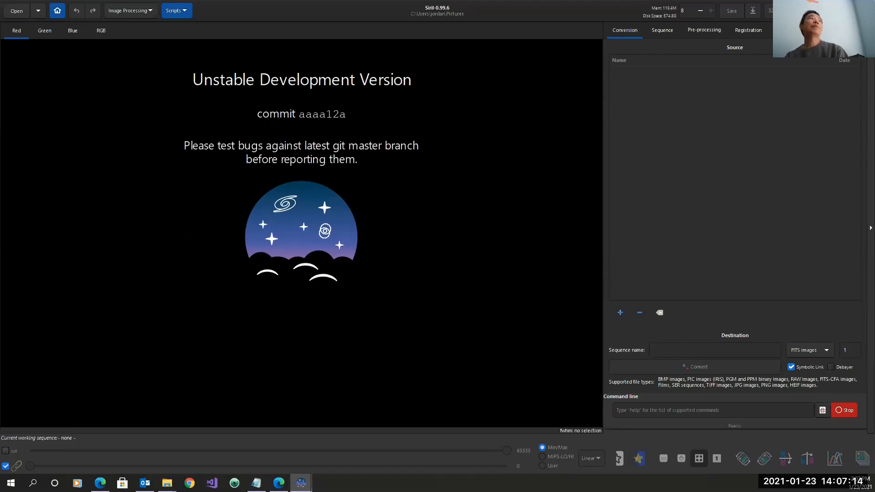
# Examine the startup log of loaded scripts and the image area's Blue and RGB channel views.
pyautogui.moveTo(170, 148); pyautogui.dragTo(237, 130)
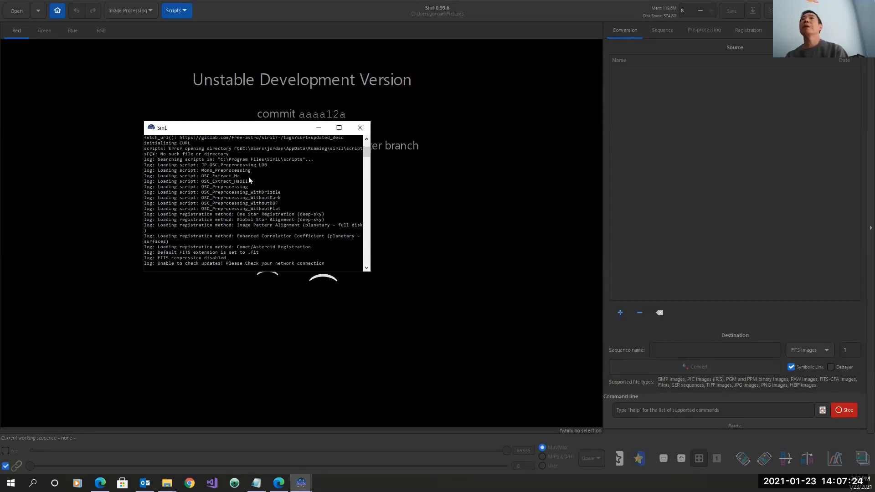
pyautogui.click(844, 30)
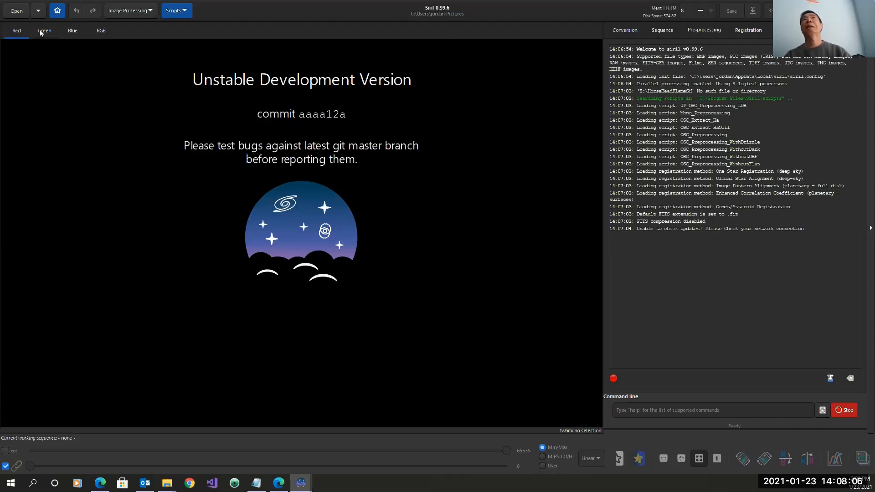
pyautogui.click(72, 32)
pyautogui.click(102, 33)
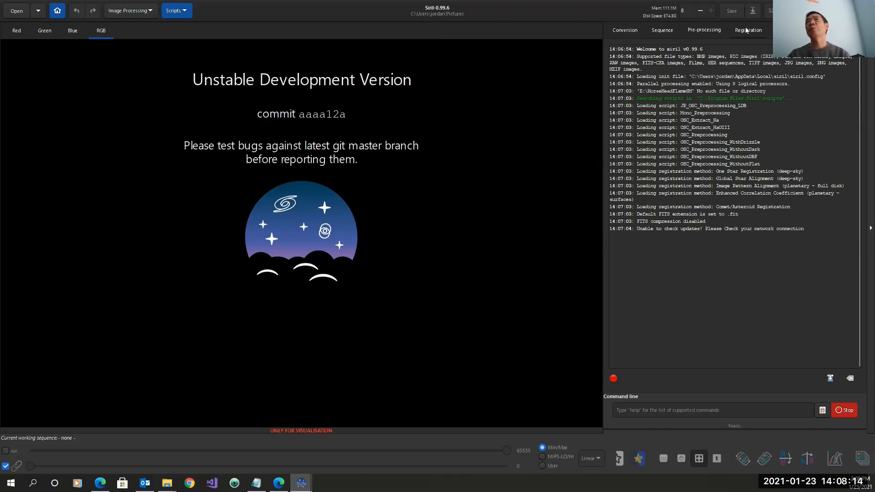
# Review the workflow pages, including Conversion, Sequence, Pre-processing, Registration, plotting and the console log, ending on Conversion.
pyautogui.click(628, 32)
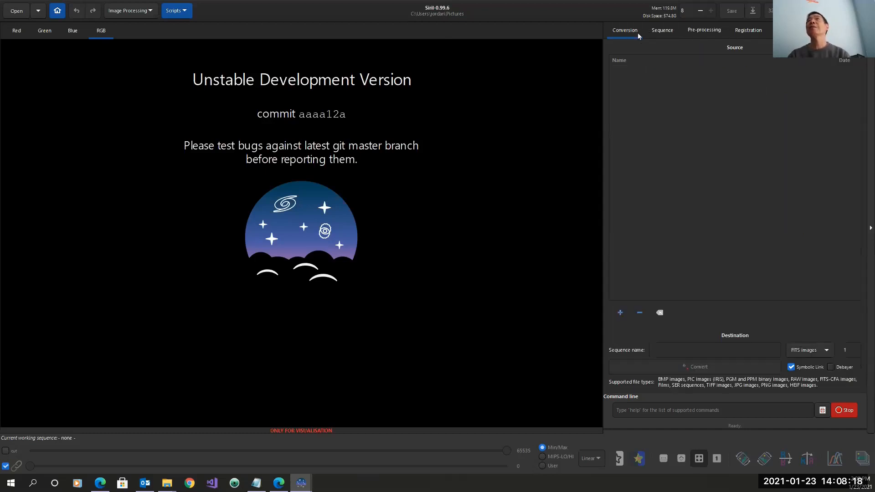
pyautogui.click(663, 31)
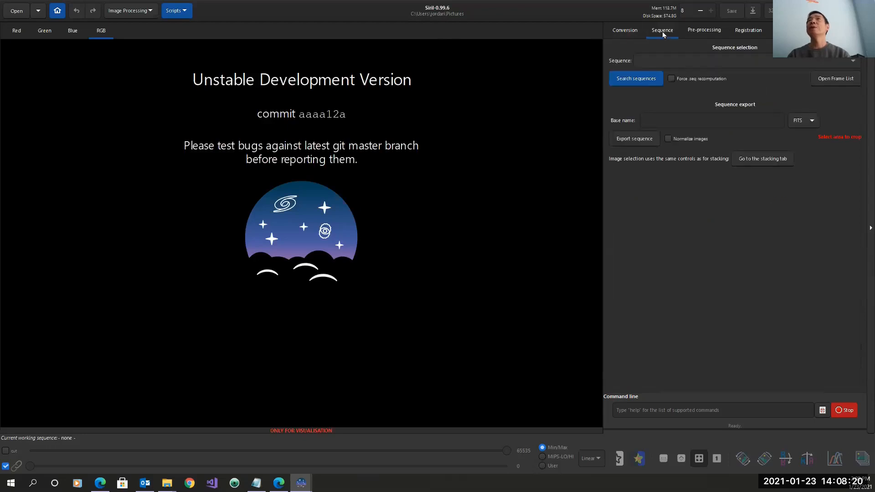
pyautogui.click(711, 30)
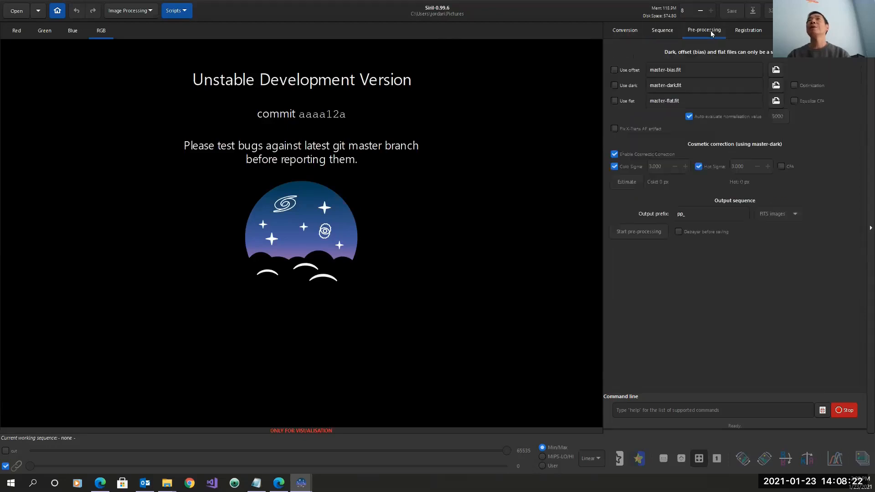
pyautogui.click(749, 31)
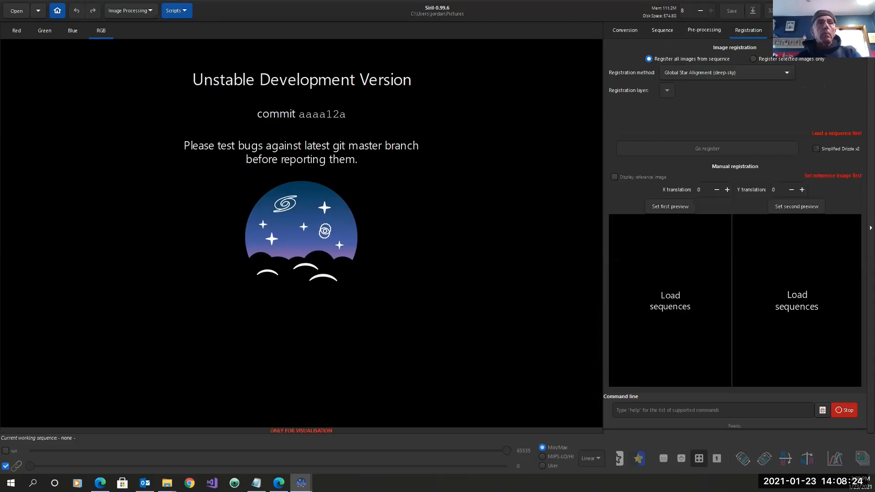
pyautogui.click(782, 31)
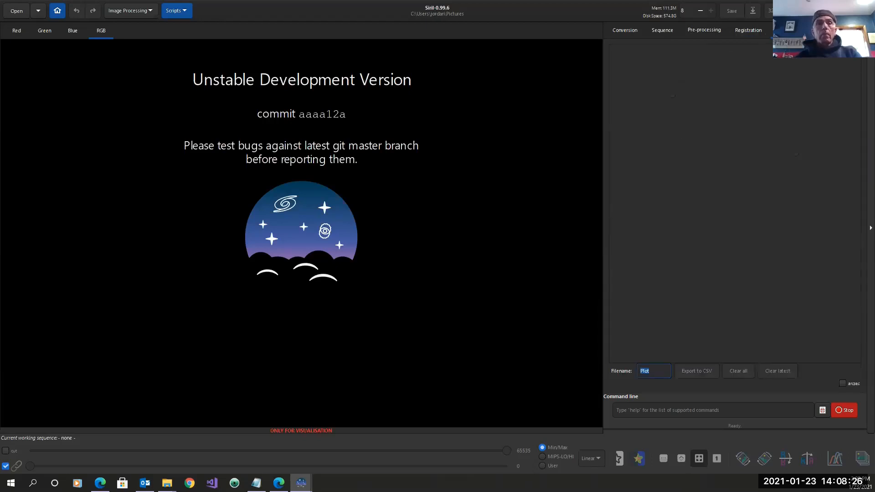
pyautogui.click(816, 30)
pyautogui.click(849, 30)
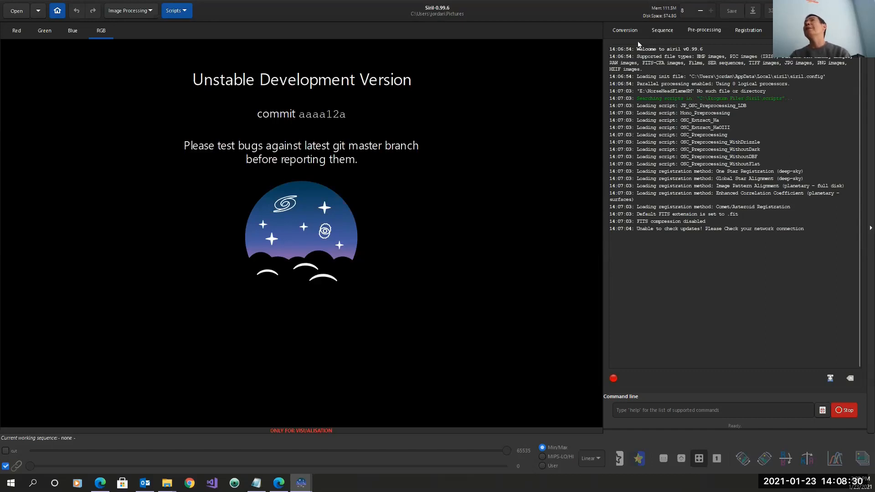
pyautogui.click(743, 29)
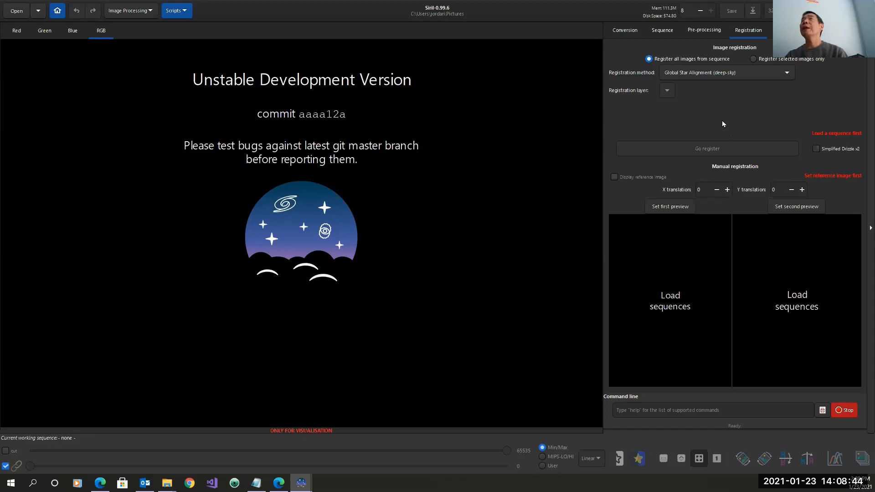
pyautogui.click(698, 29)
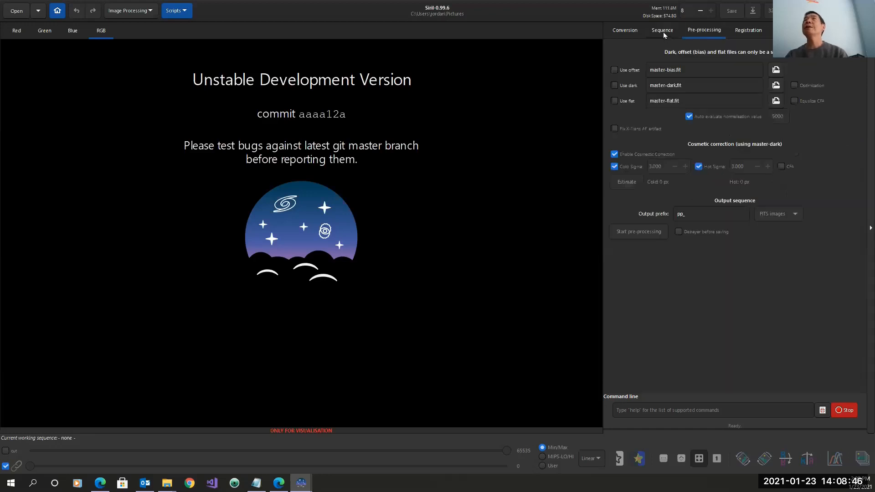
pyautogui.click(663, 32)
pyautogui.click(635, 29)
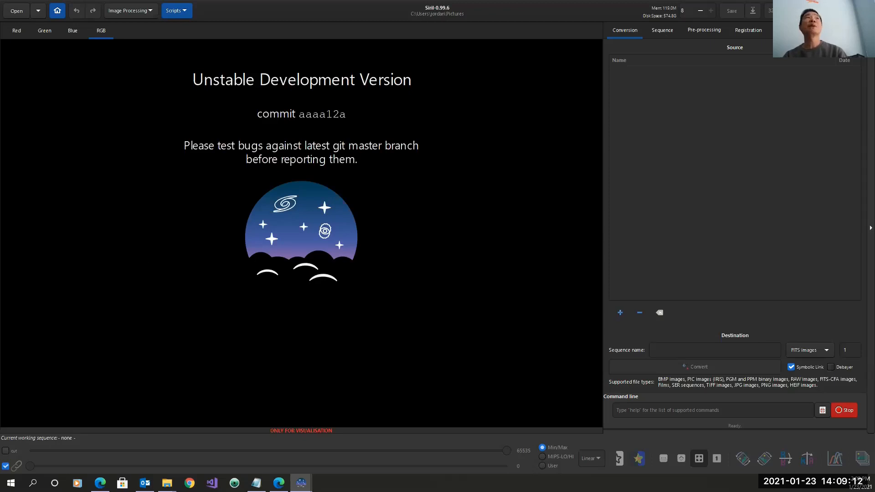
# Examine the lights, darks and biases folders inside HorseHead on Local Disk (E:) in File Explorer, showing the darks as Details.
pyautogui.moveTo(0, 30); pyautogui.dragTo(546, 49)
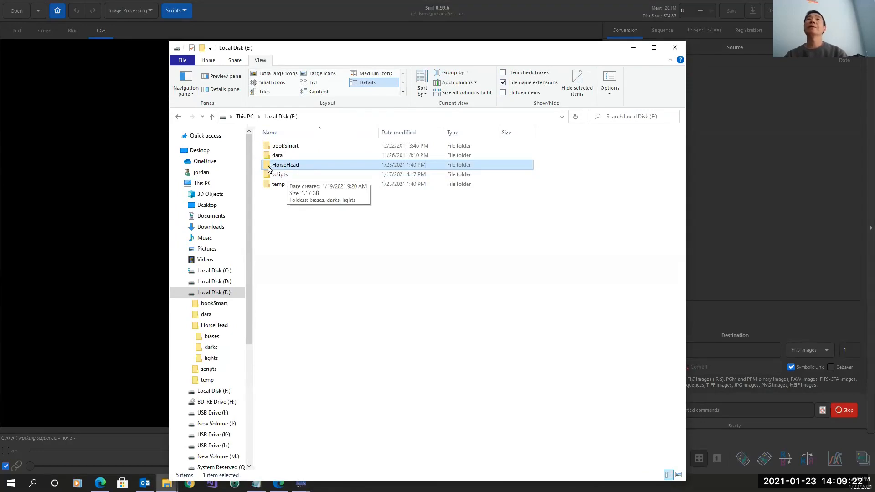
pyautogui.doubleClick(270, 167)
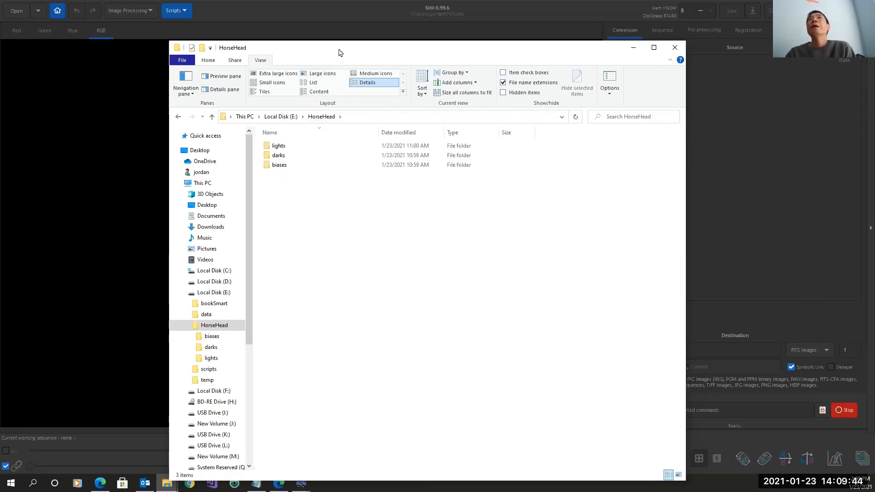
pyautogui.moveTo(339, 53); pyautogui.dragTo(298, 44)
pyautogui.click(236, 140)
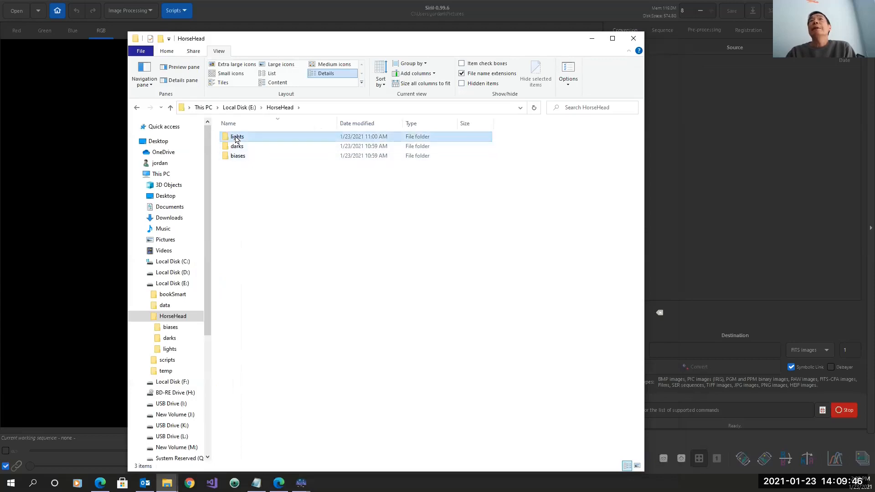
pyautogui.doubleClick(237, 139)
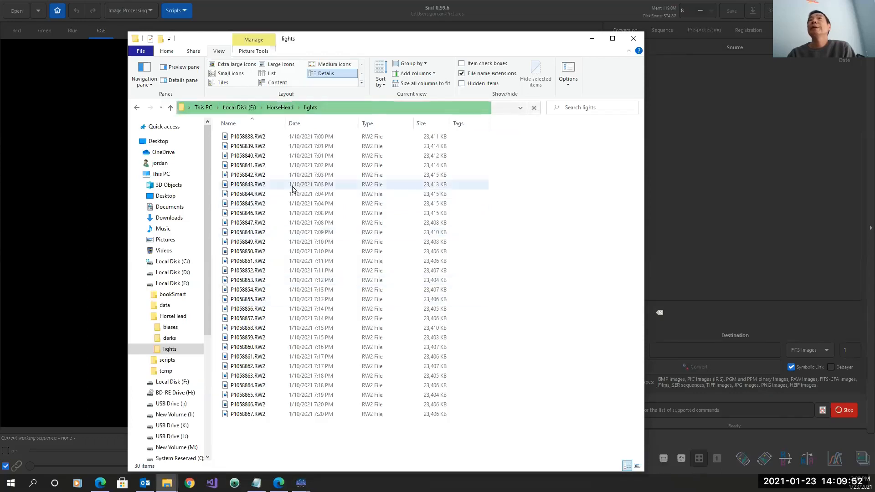
pyautogui.click(279, 108)
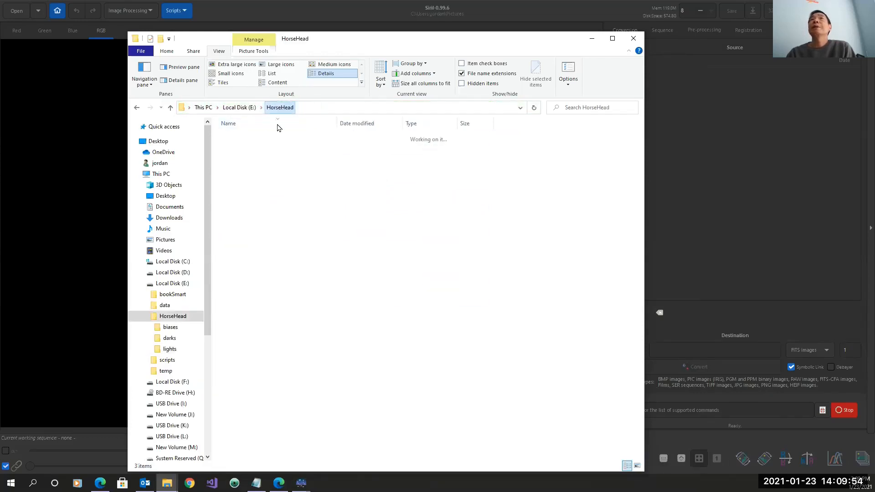
pyautogui.doubleClick(240, 150)
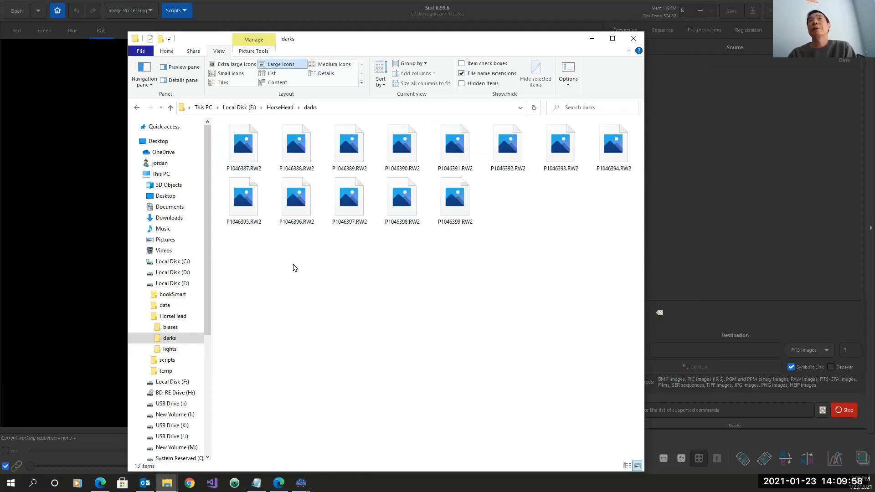
pyautogui.click(325, 74)
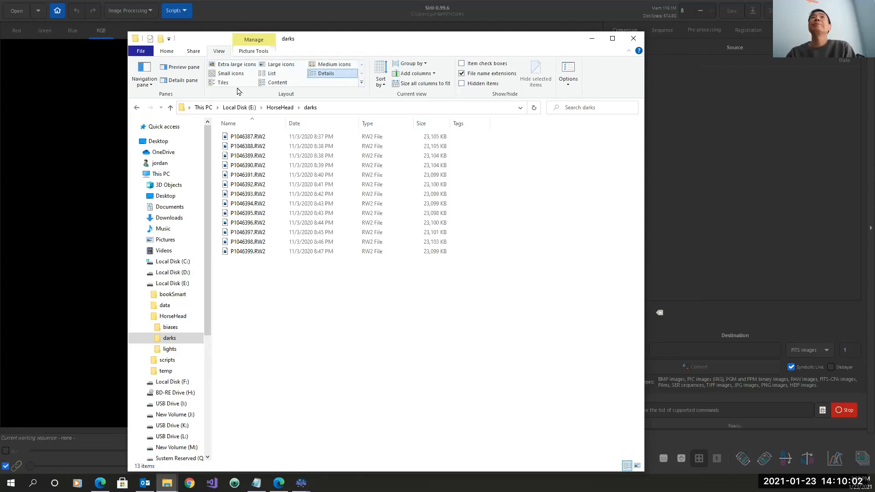
pyautogui.click(276, 108)
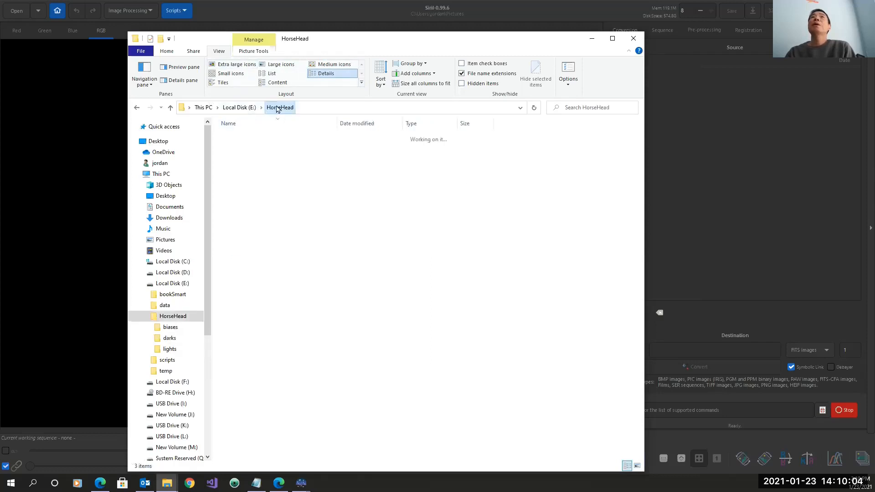
pyautogui.doubleClick(239, 156)
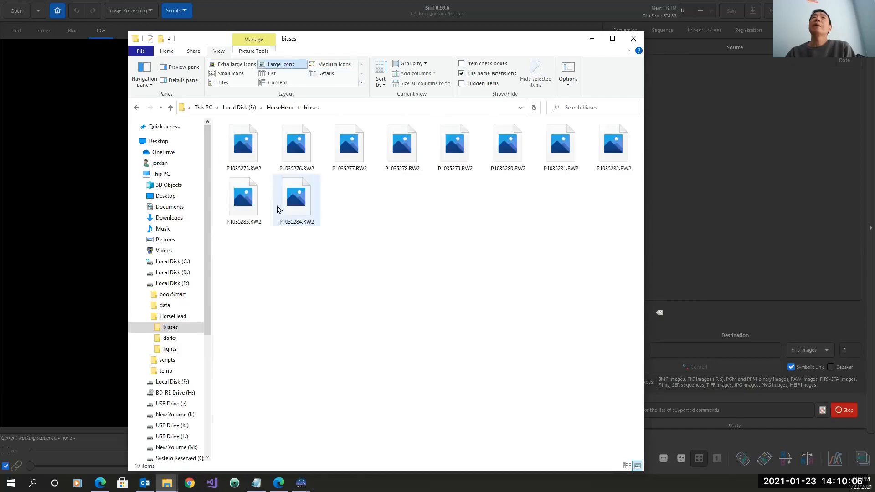
pyautogui.click(280, 108)
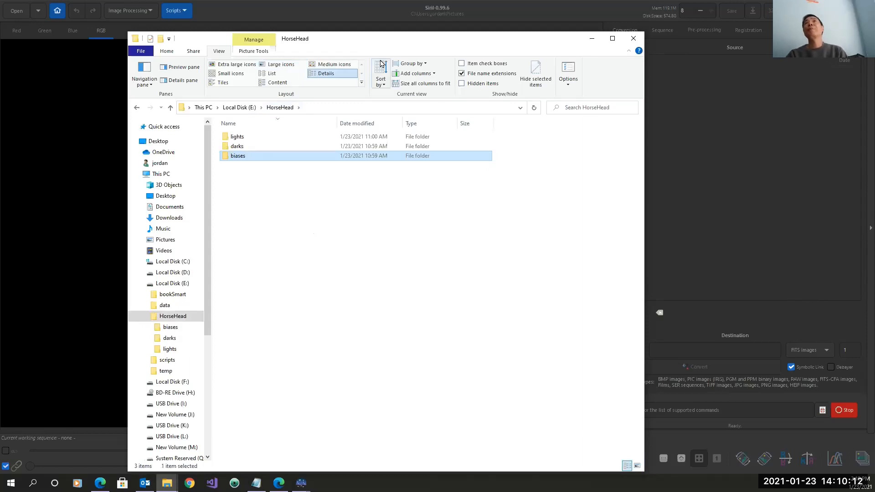
# Switch to Siril and set the working directory to the HorseHead folder on Local Disk (E:).
pyautogui.moveTo(407, 34); pyautogui.dragTo(127, 95)
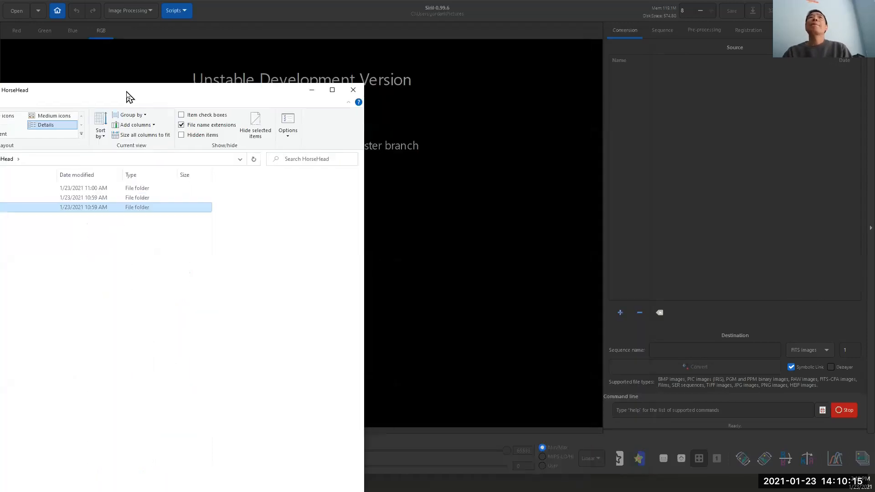
pyautogui.click(255, 4)
pyautogui.click(58, 11)
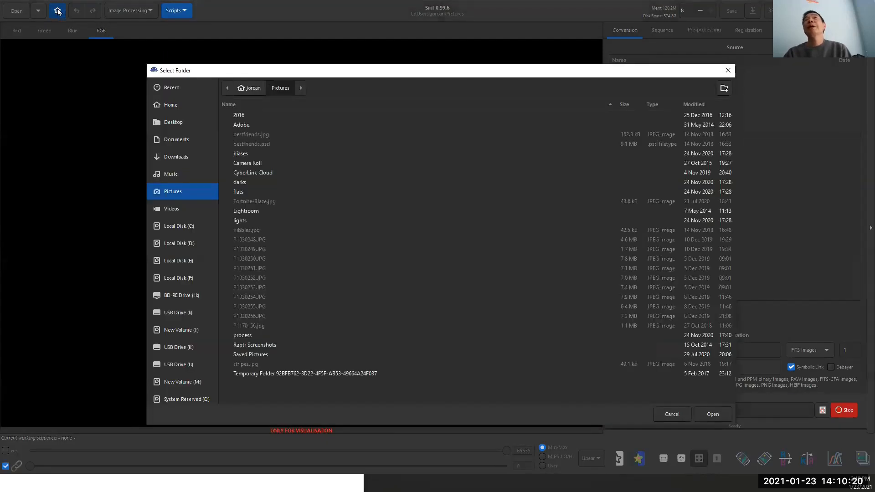
pyautogui.click(185, 260)
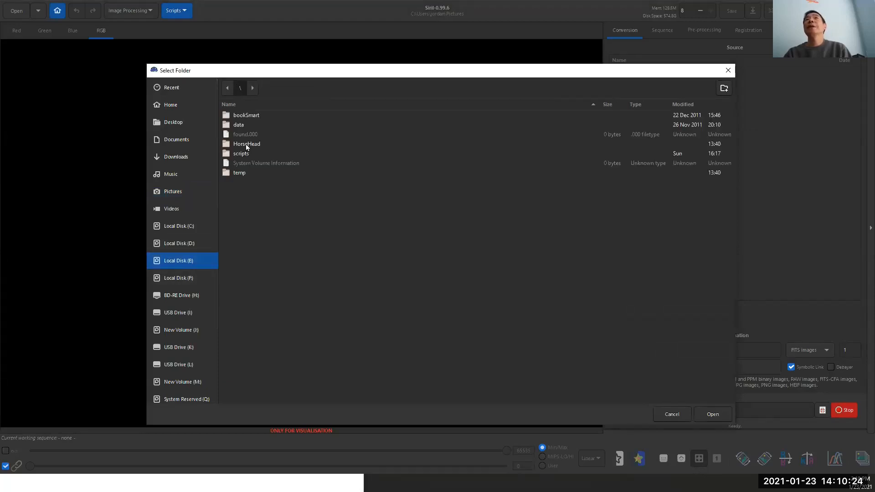
pyautogui.click(256, 145)
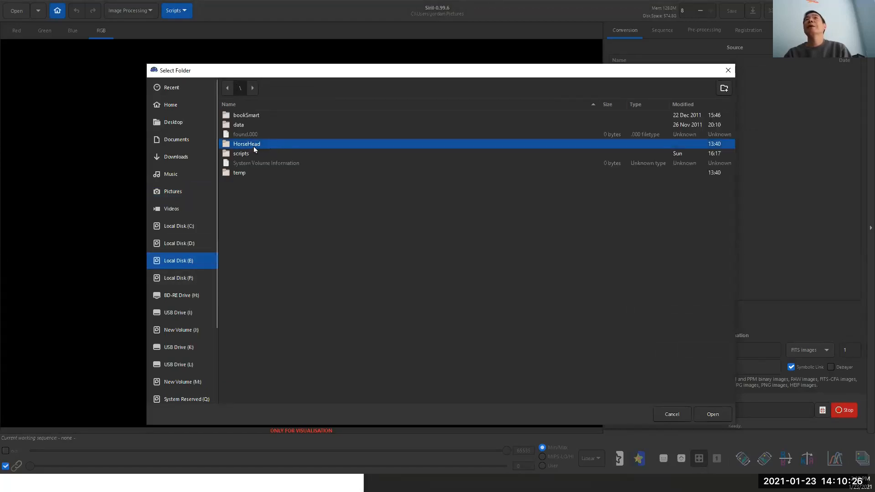
pyautogui.click(714, 415)
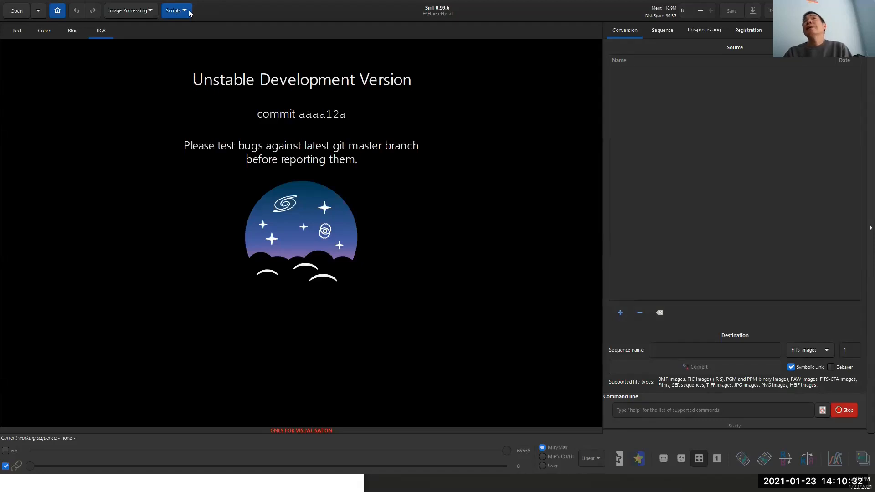
# Run the JP_OSC_Preprocessing_LDB script on the HorseHead working directory.
pyautogui.click(174, 10)
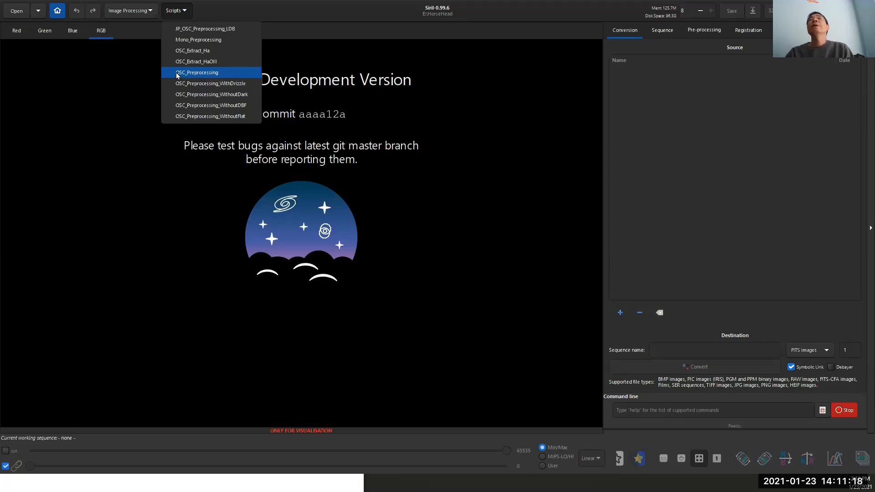
pyautogui.moveTo(99, 87); pyautogui.dragTo(387, 87)
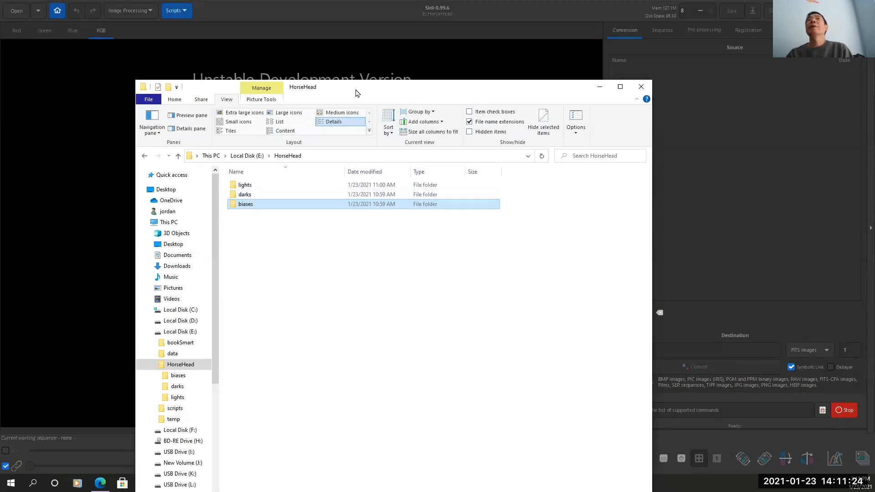
pyautogui.moveTo(357, 92); pyautogui.dragTo(116, 126)
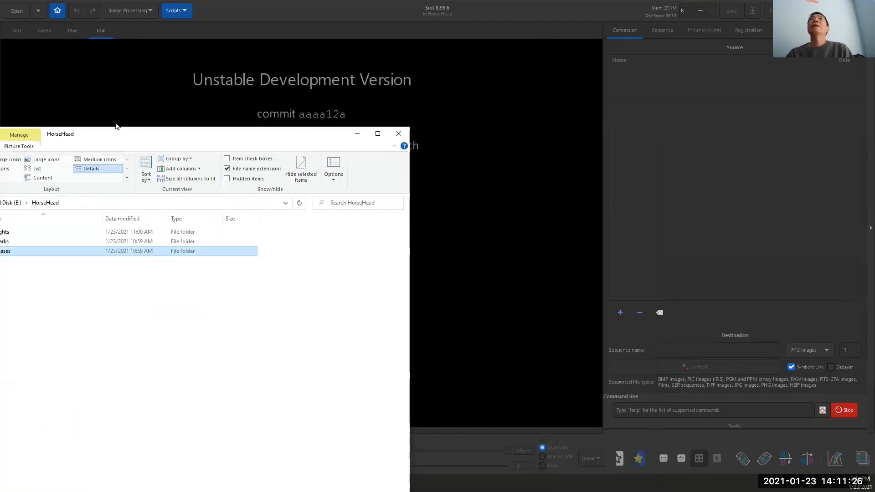
pyautogui.click(185, 10)
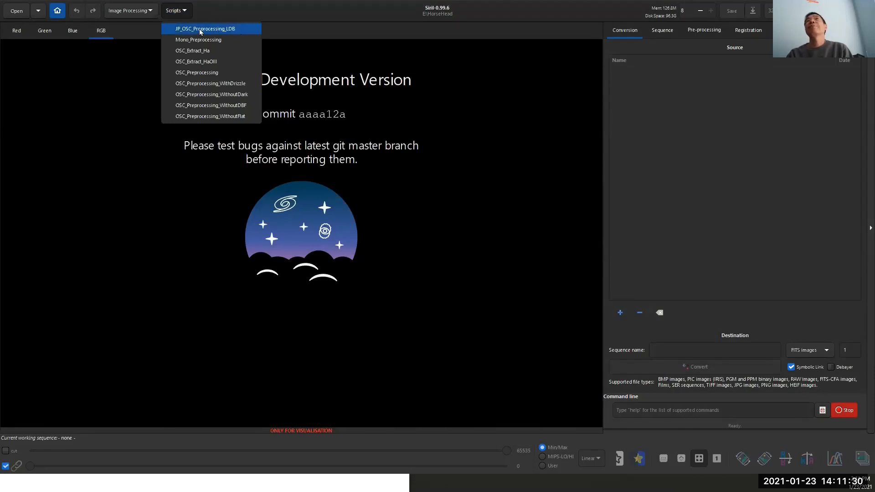
pyautogui.click(201, 29)
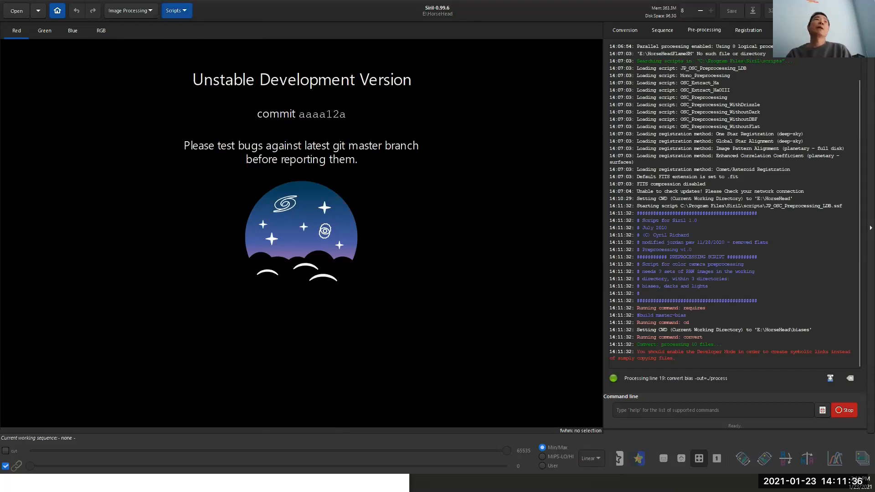
# Open the process subfolder of HorseHead in File Explorer to examine the files the running script generates.
pyautogui.moveTo(0, 485); pyautogui.dragTo(171, 55)
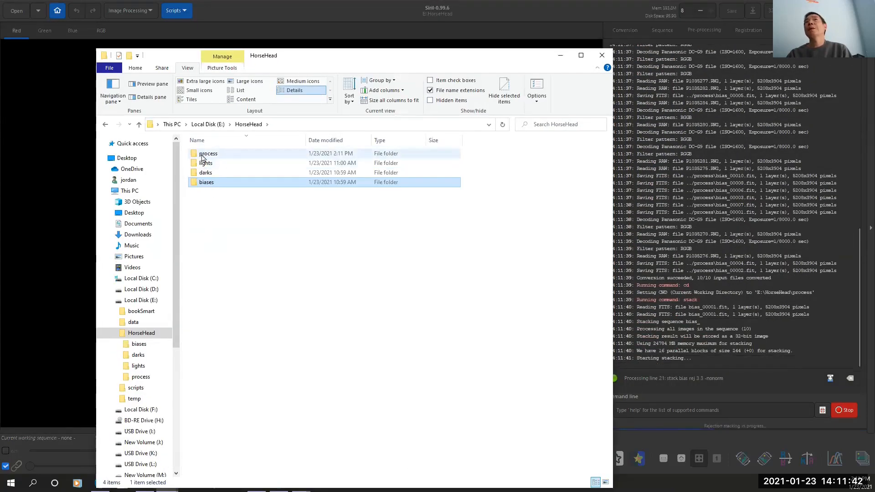
pyautogui.doubleClick(203, 155)
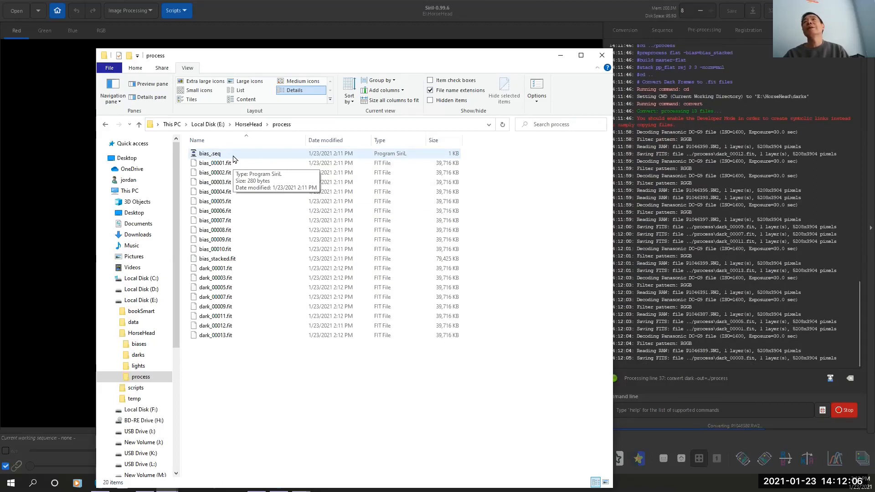
pyautogui.moveTo(334, 59); pyautogui.dragTo(282, 44)
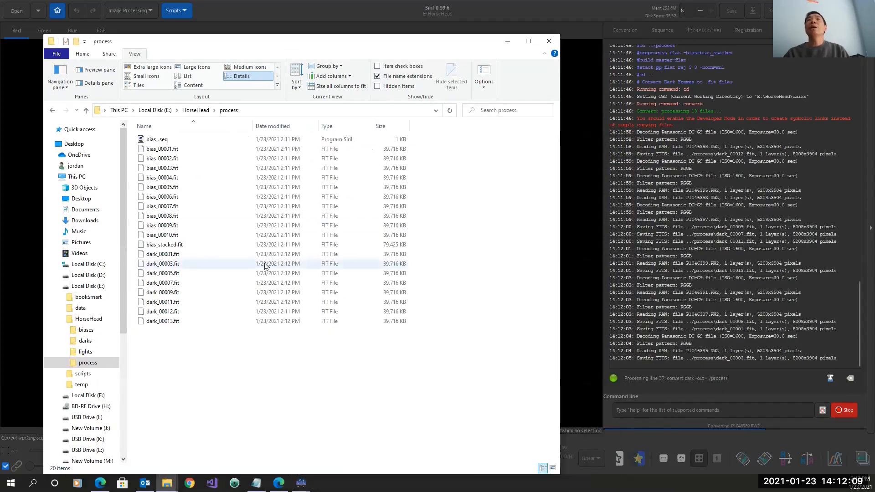
# Open JP_OSC_Preprocessing_LDB.ssf from the temp folder on Local Disk (E:) in Notepad++ and maximize its window.
pyautogui.click(192, 111)
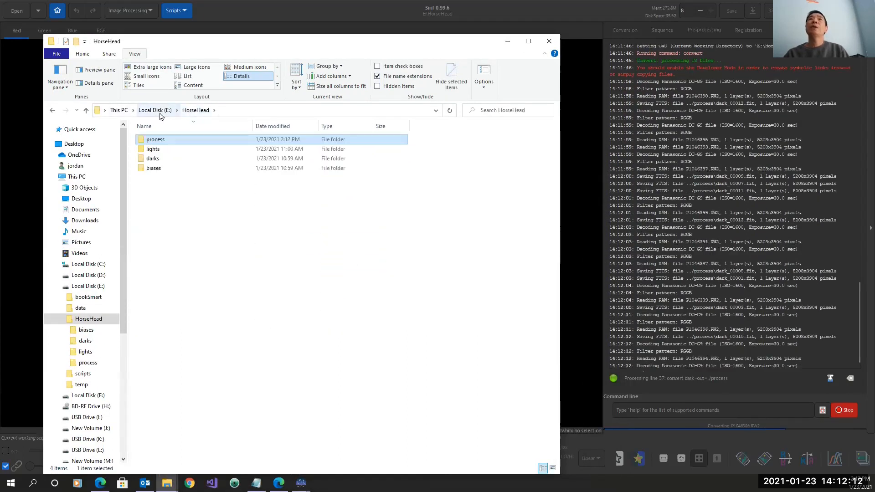
pyautogui.click(157, 112)
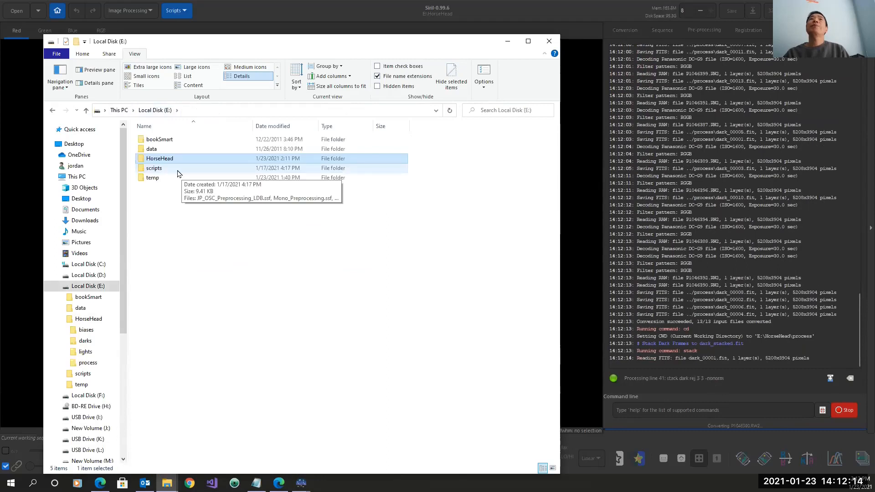
pyautogui.doubleClick(154, 178)
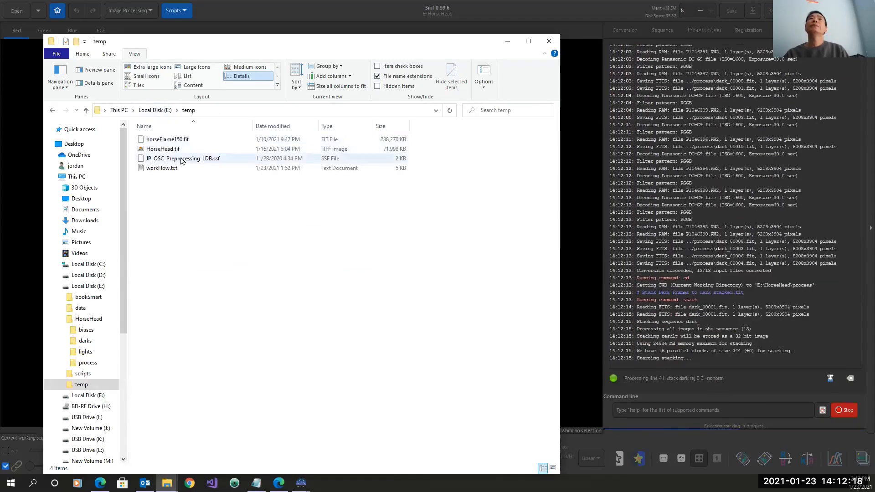
pyautogui.click(182, 160)
pyautogui.doubleClick(186, 159)
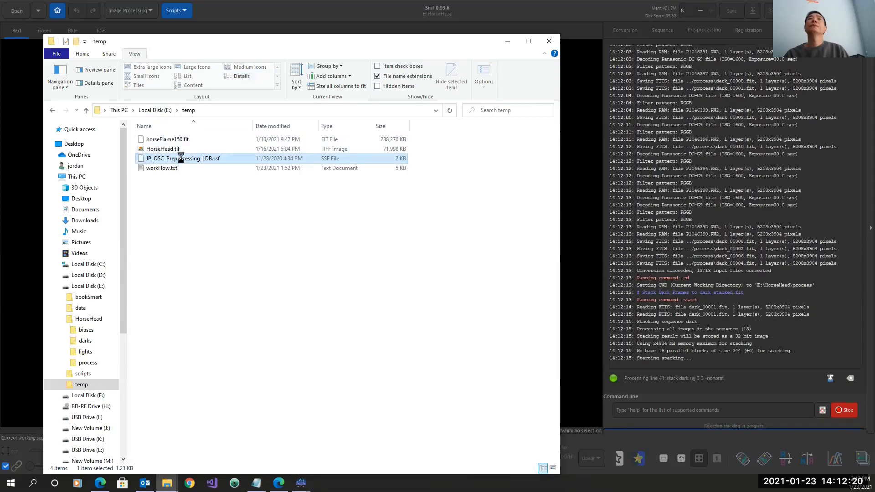
pyautogui.rightClick(181, 158)
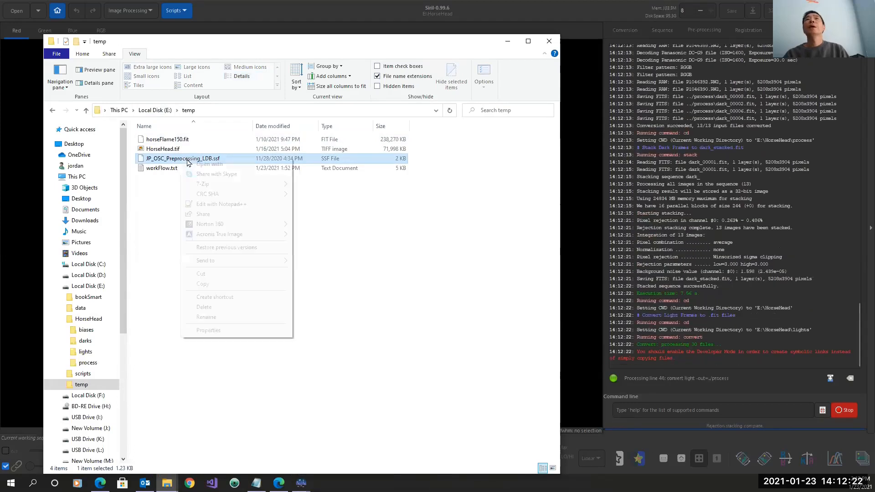
pyautogui.click(211, 204)
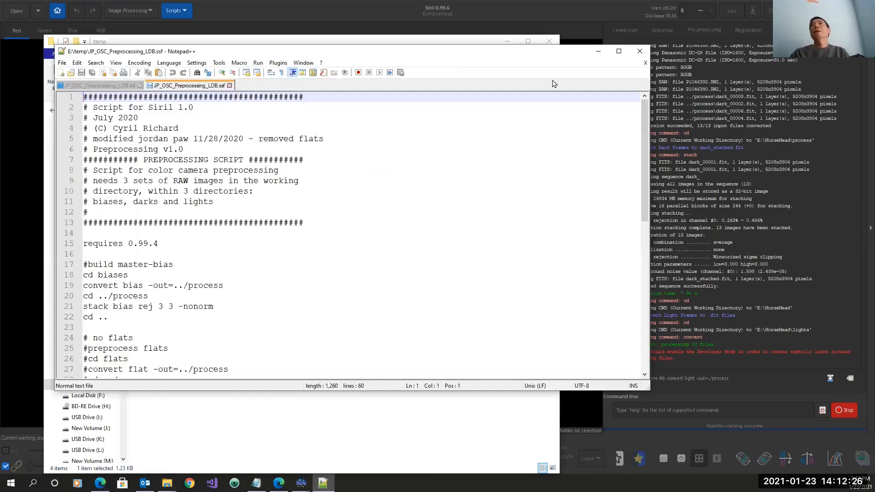
pyautogui.click(619, 51)
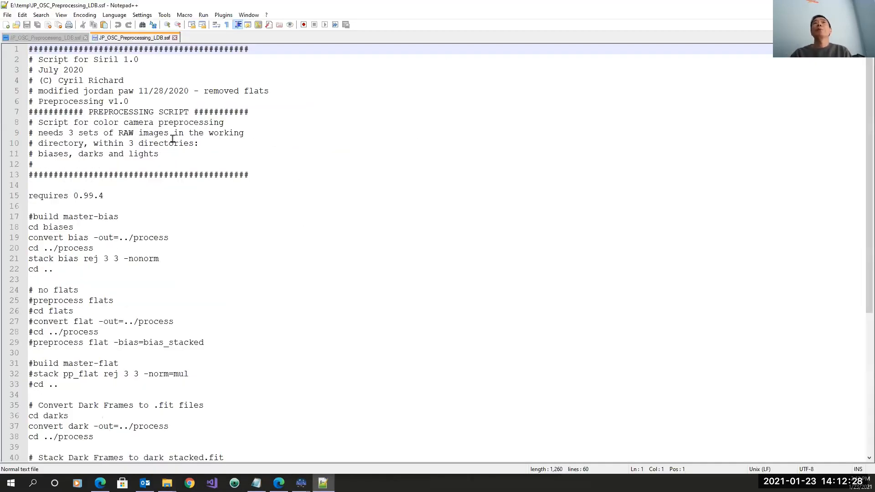
# Examine the script's header, master-bias commands, commented-out flats block, and the dark and light frame conversion sections.
pyautogui.click(136, 79)
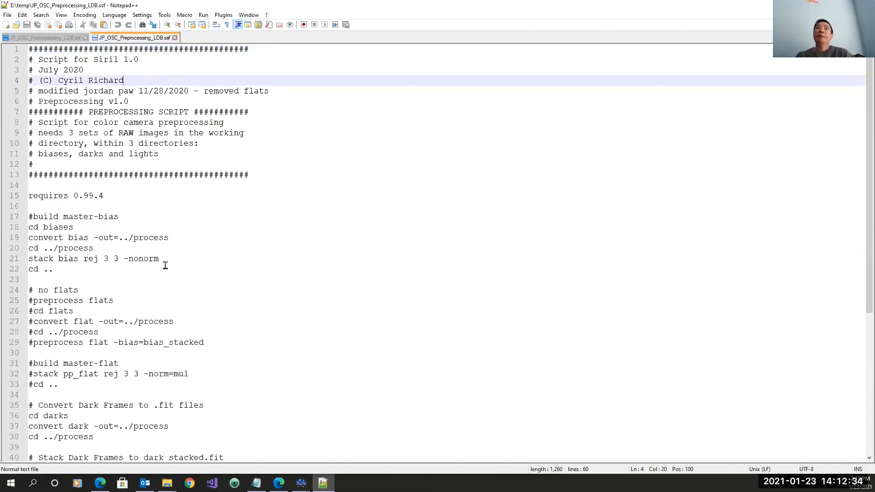
pyautogui.moveTo(200, 342); pyautogui.dragTo(18, 294)
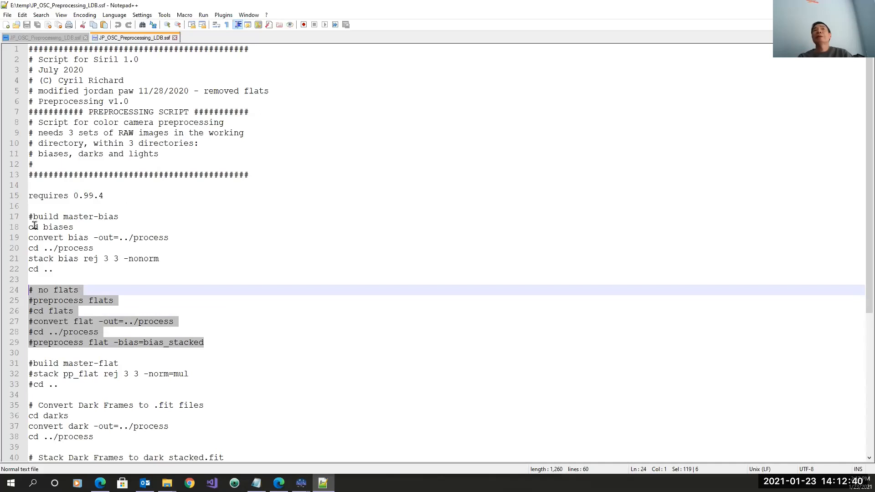
pyautogui.click(55, 228)
pyautogui.click(62, 227)
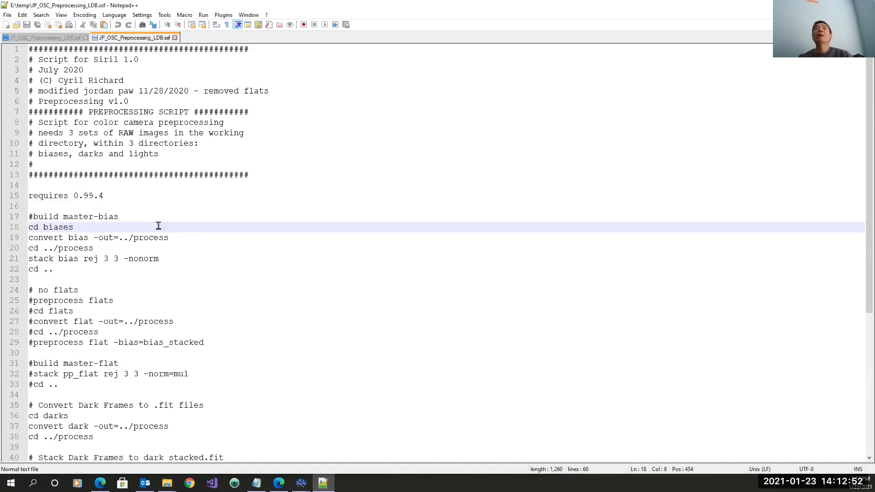
pyautogui.click(63, 290)
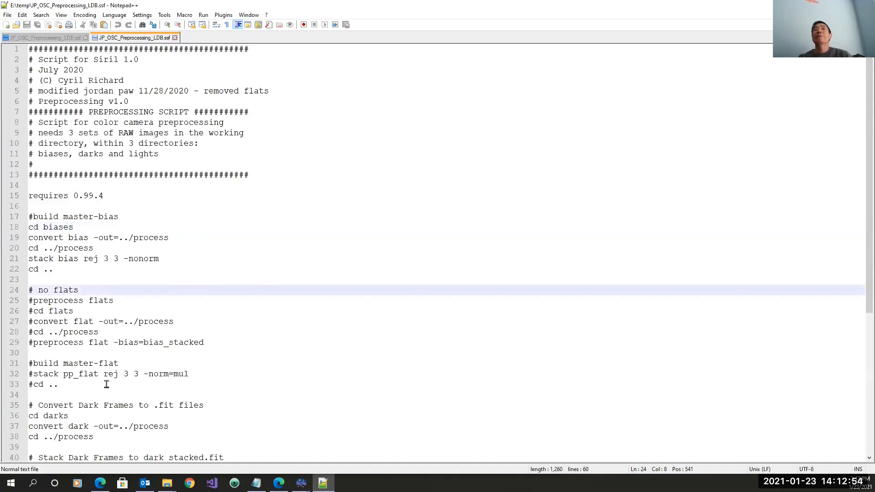
pyautogui.click(58, 415)
pyautogui.scroll(-4, 206, 393)
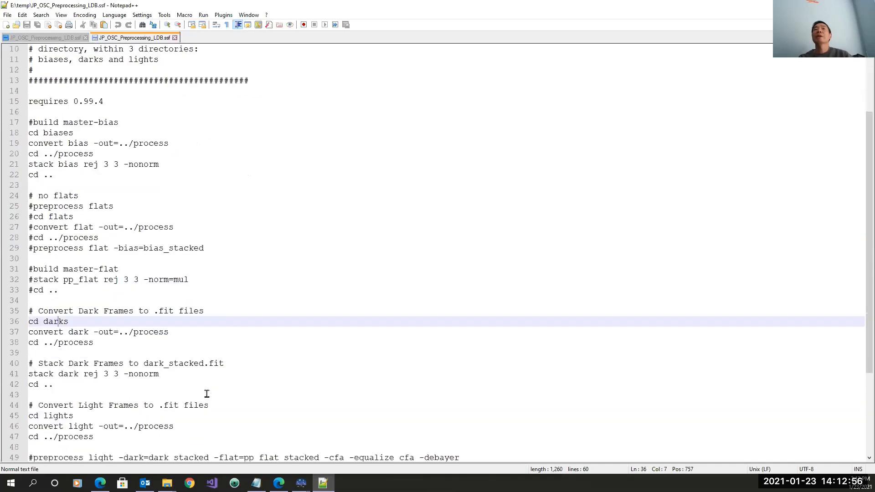
pyautogui.click(58, 374)
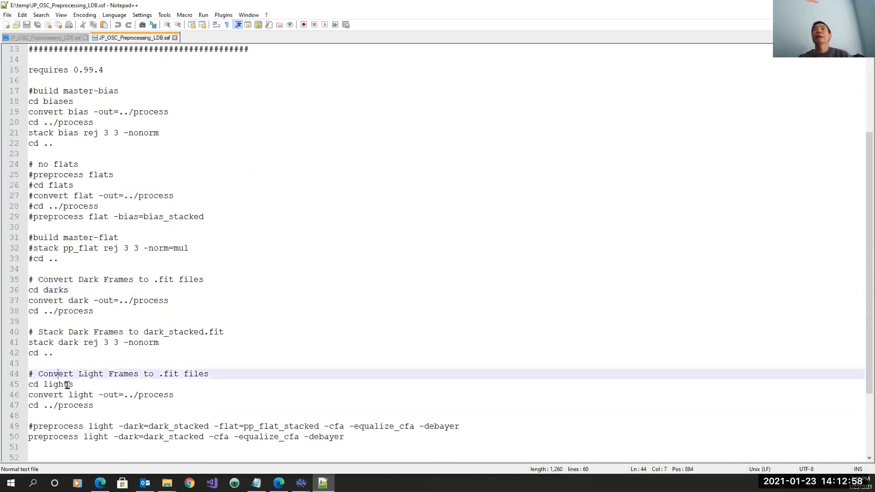
pyautogui.click(68, 385)
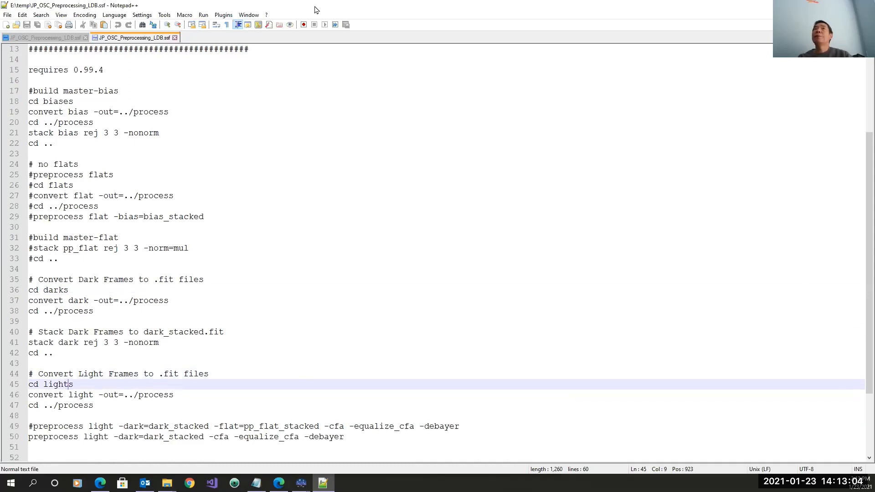
# Show the HorseHead folder in File Explorer beside the restored Notepad++ window to compare its subfolders with the script's cd commands.
pyautogui.moveTo(318, 8); pyautogui.dragTo(316, 252)
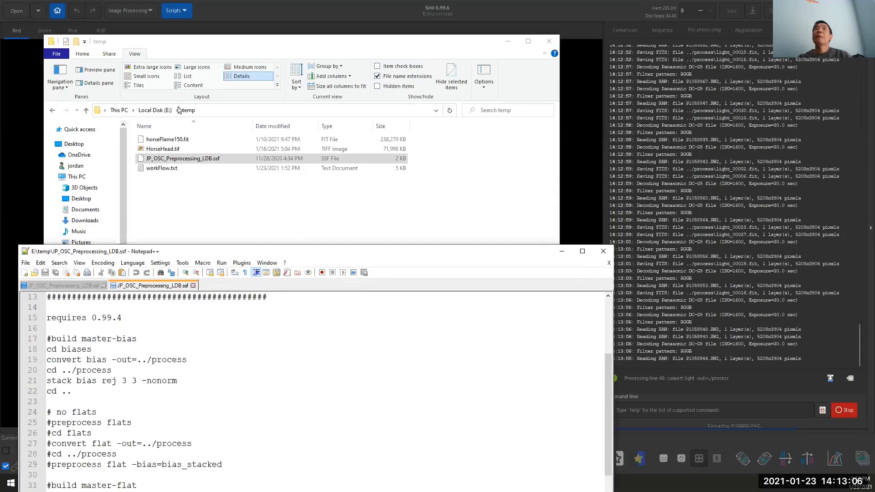
pyautogui.click(155, 111)
pyautogui.doubleClick(157, 158)
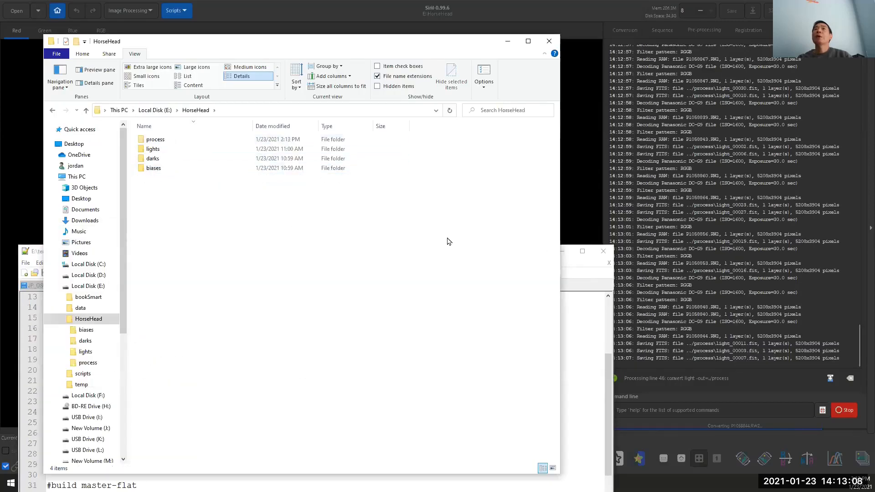
pyautogui.click(573, 326)
pyautogui.moveTo(471, 257); pyautogui.dragTo(760, 64)
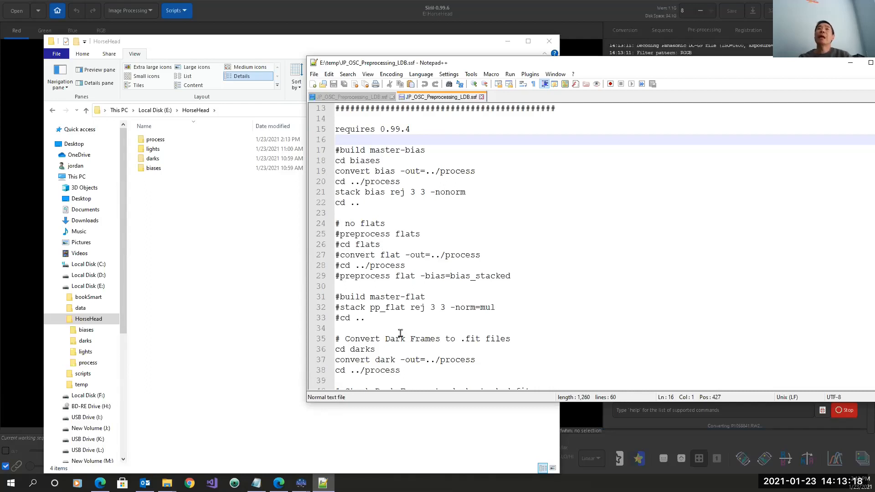
pyautogui.click(371, 350)
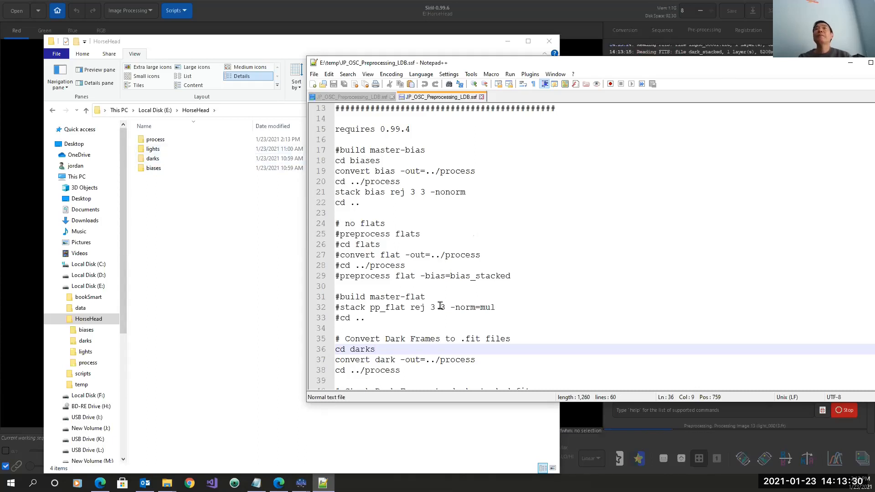
# Highlight the script's "convert bias -out=../process" line, compare it with Siril's Conversion settings, and return to Notepad++.
pyautogui.moveTo(464, 65); pyautogui.dragTo(231, 54)
pyautogui.scroll(2, 237, 182)
pyautogui.moveTo(246, 223); pyautogui.dragTo(102, 223)
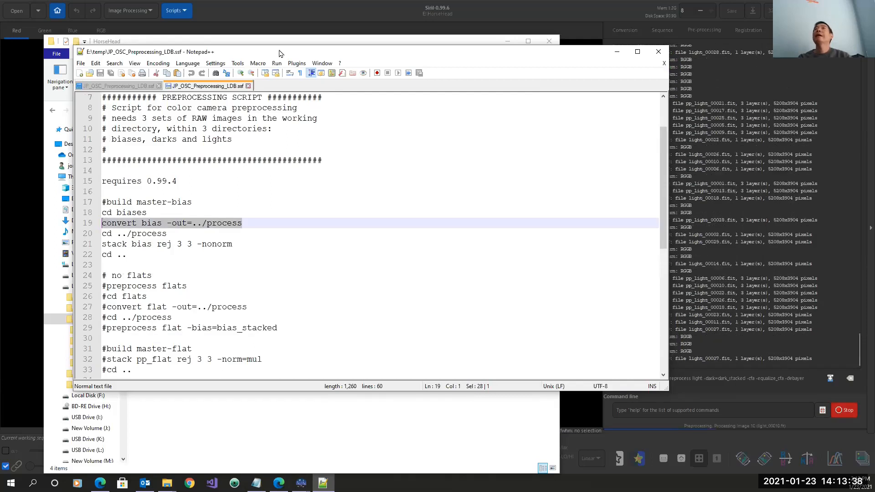
pyautogui.moveTo(280, 54); pyautogui.dragTo(223, 64)
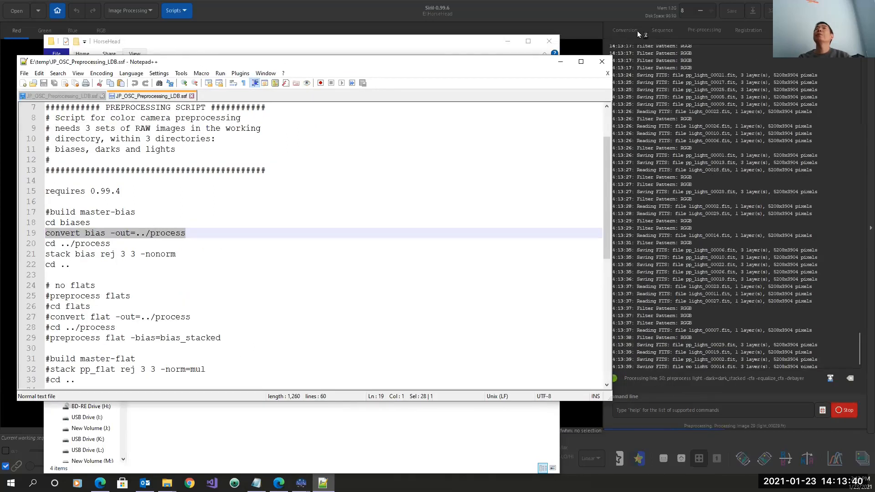
pyautogui.click(637, 31)
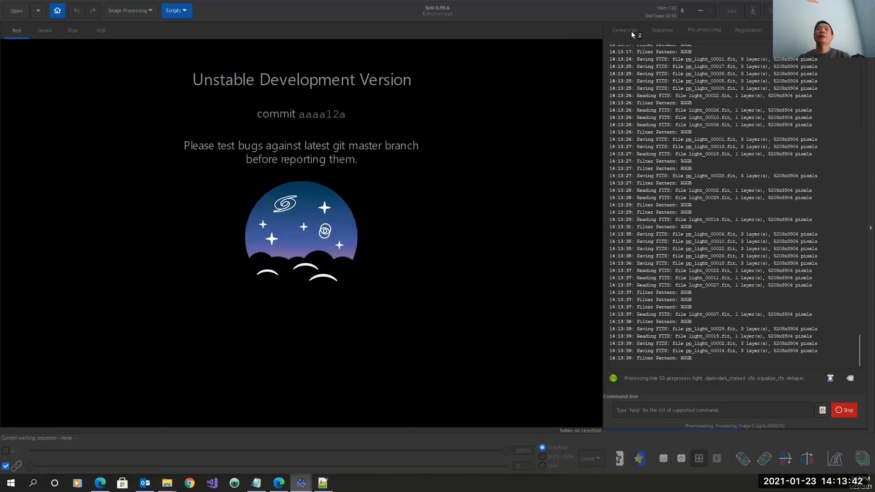
pyautogui.click(630, 31)
pyautogui.click(328, 487)
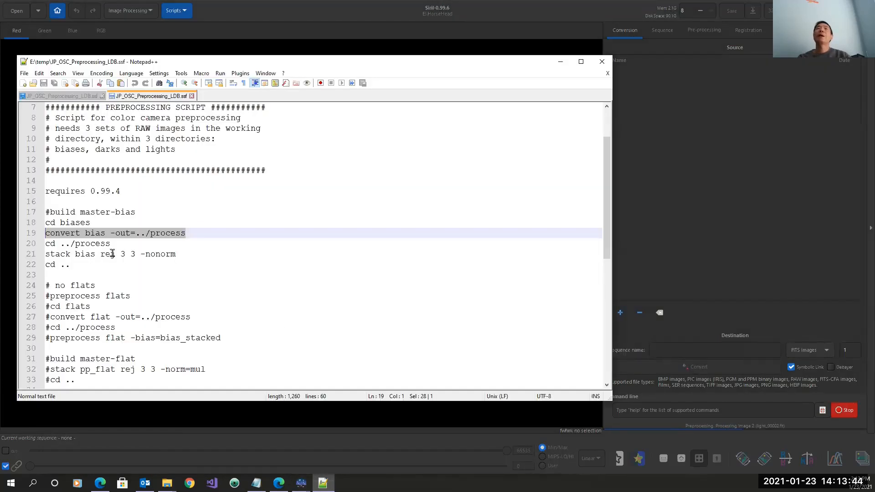
# Examine the script's bias stacking command and its remaining commands for preprocessing, registering and stacking the lights.
pyautogui.click(60, 254)
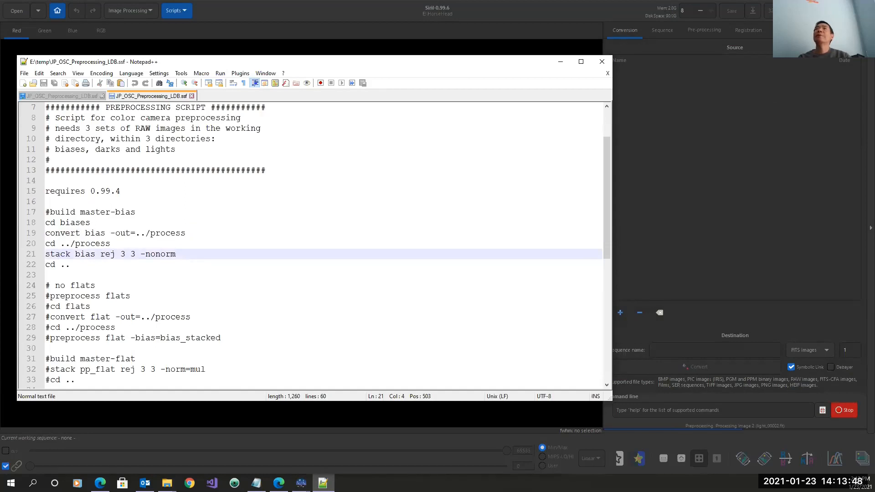
pyautogui.click(265, 285)
pyautogui.scroll(-1, 264, 286)
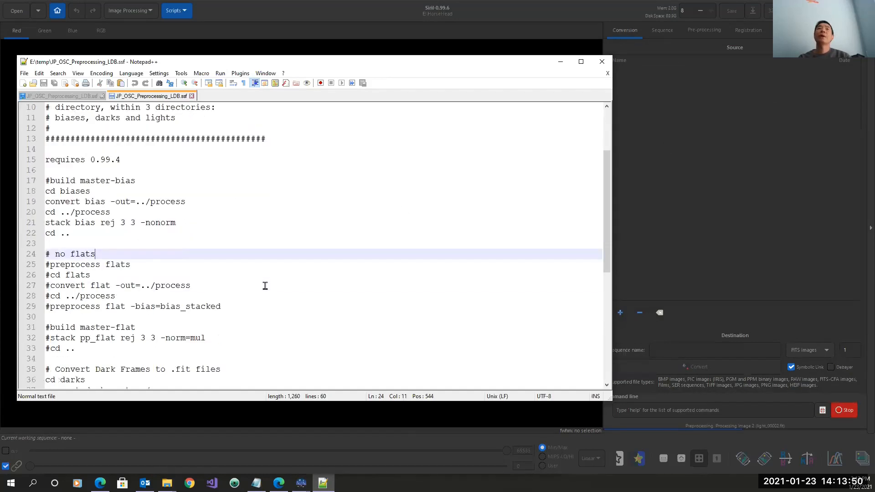
pyautogui.scroll(-1, 265, 286)
pyautogui.scroll(-4, 303, 294)
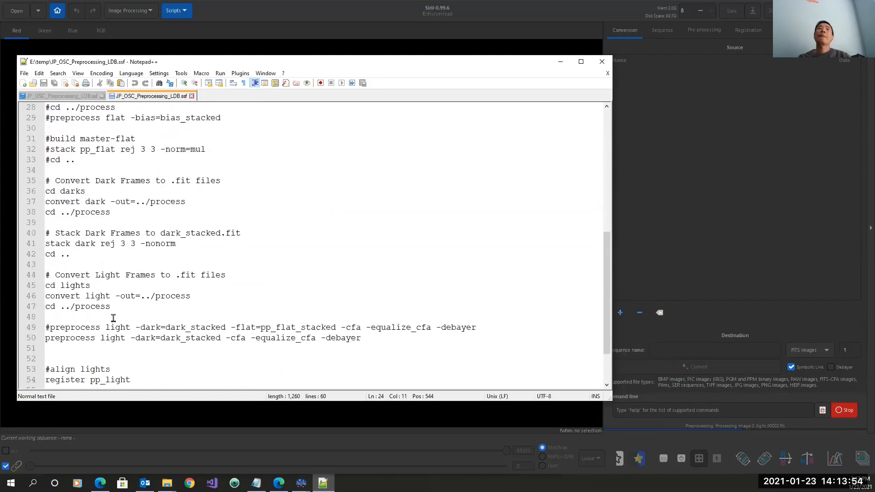
pyautogui.click(84, 338)
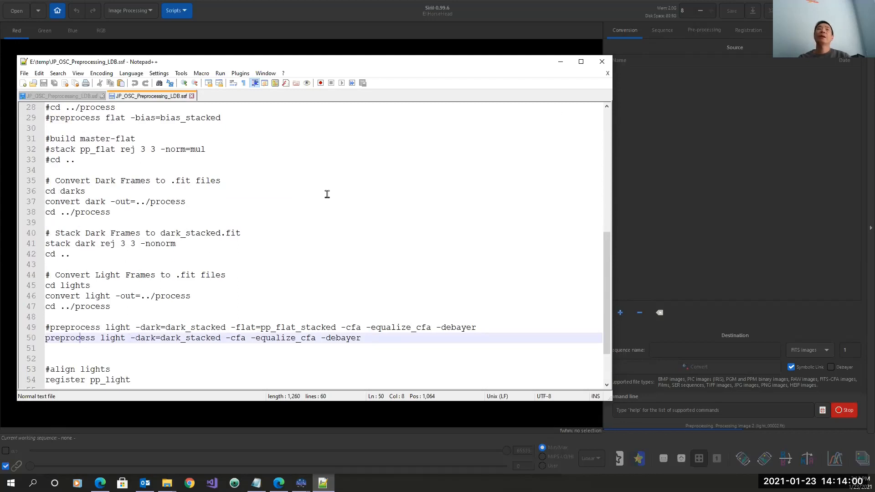
pyautogui.scroll(-2, 327, 193)
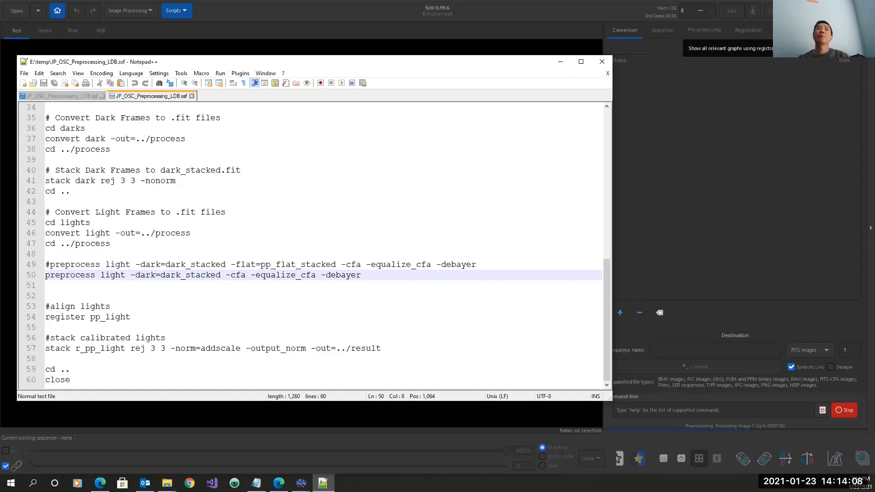
pyautogui.click(381, 205)
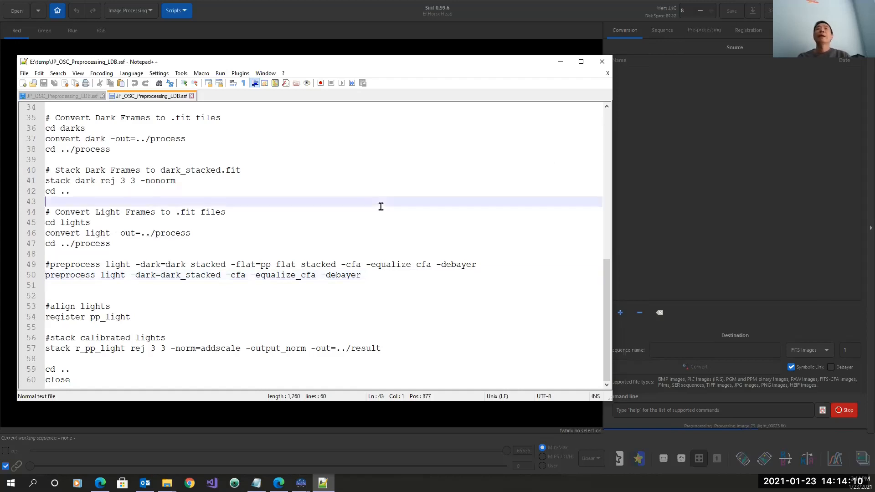
pyautogui.click(341, 370)
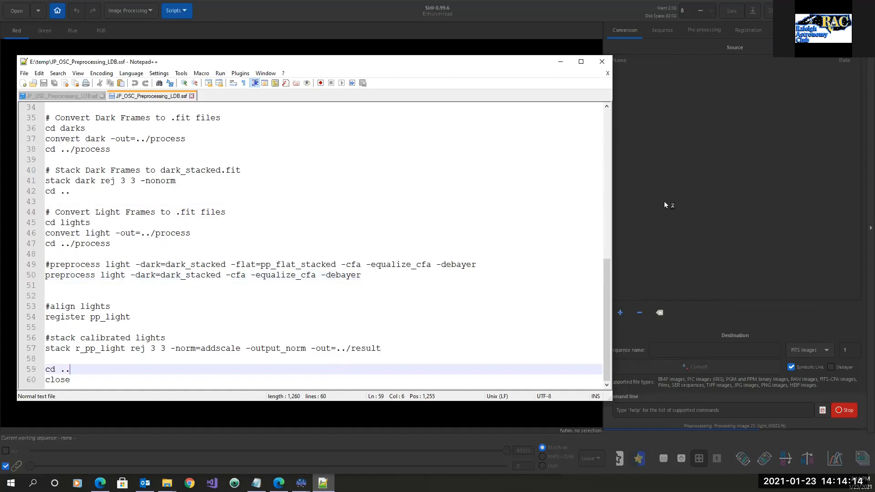
# Review the script's header and highlight the commented-out flats block on lines 24 to 29, including the master-flat section below it.
pyautogui.scroll(5, 531, 248)
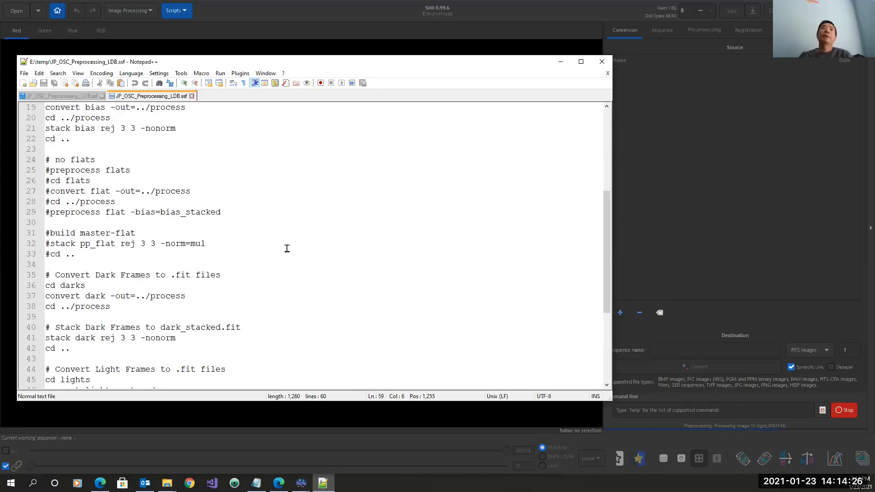
pyautogui.scroll(1, 287, 248)
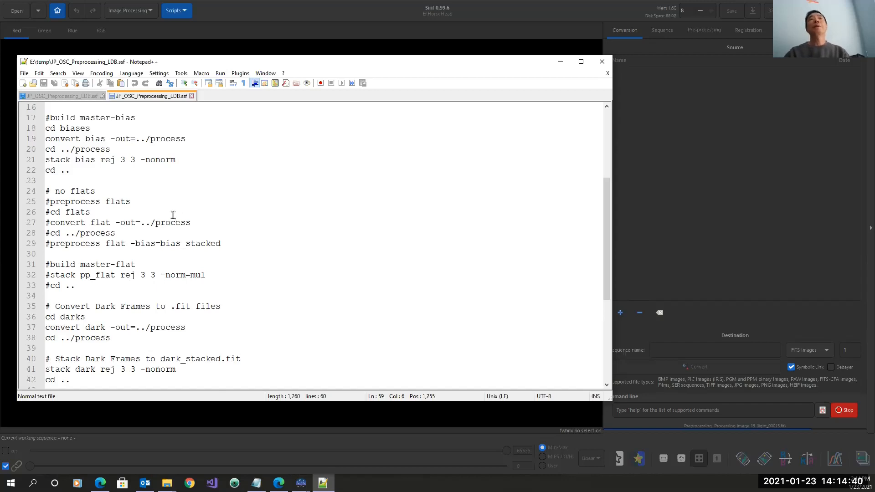
pyautogui.scroll(5, 173, 215)
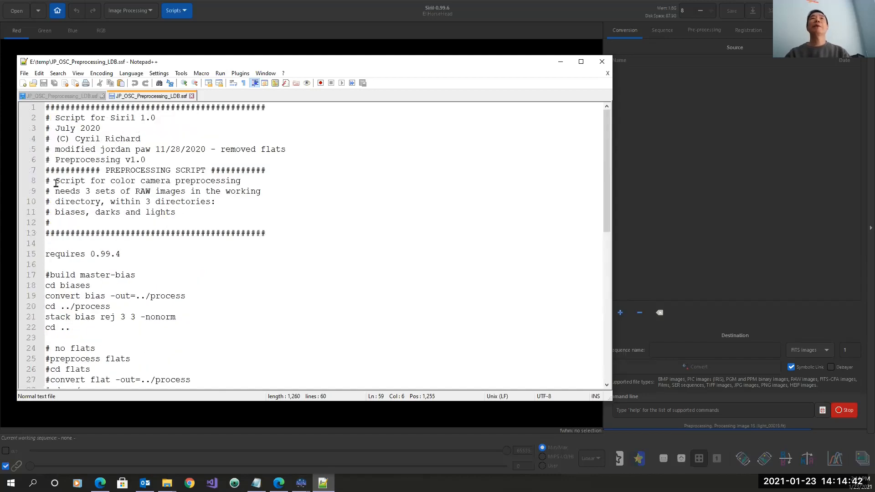
pyautogui.scroll(-3, 239, 322)
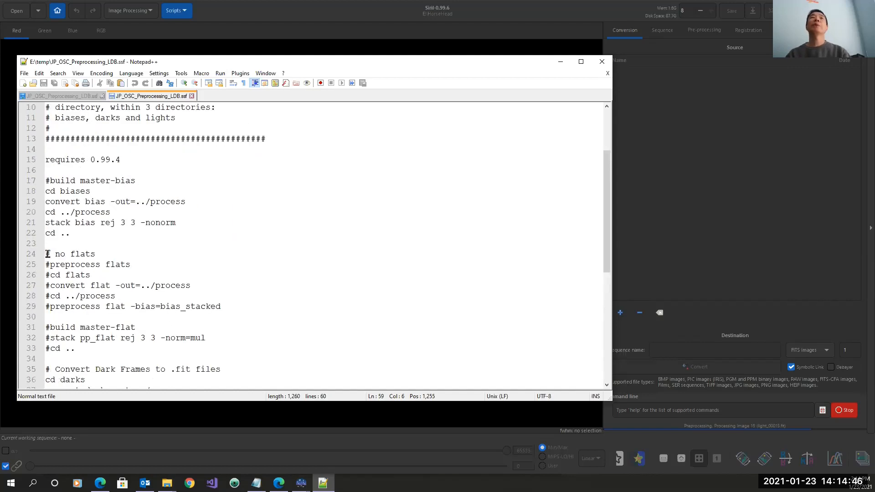
pyautogui.moveTo(238, 304); pyautogui.dragTo(46, 254)
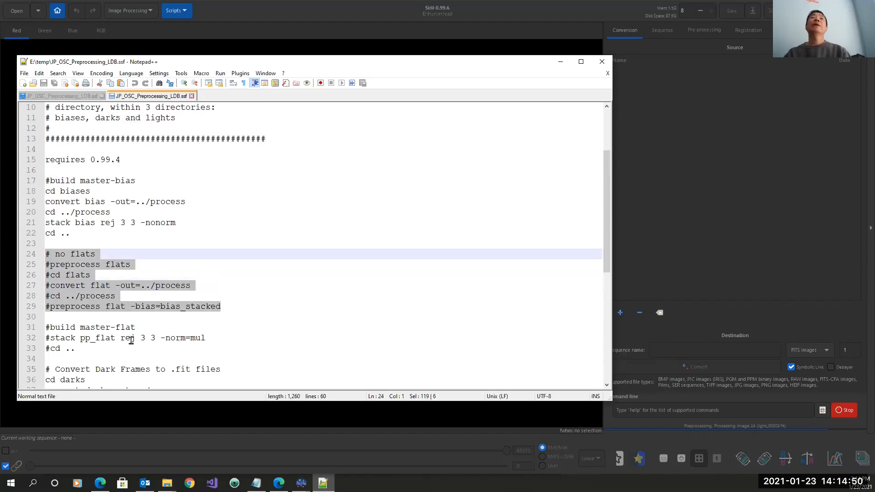
pyautogui.click(139, 349)
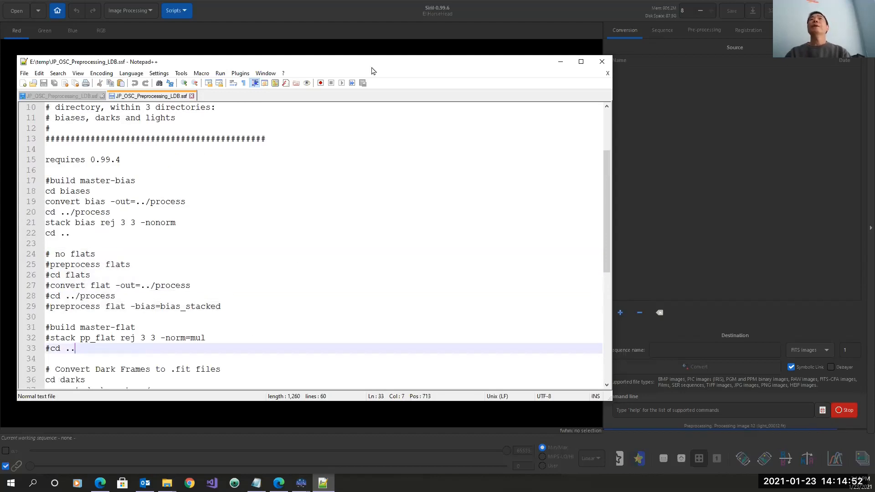
# Switch to File Explorer, go up to Local Disk (E:) and reopen the HorseHead folder to show the script's working directory.
pyautogui.moveTo(371, 67); pyautogui.dragTo(370, 65)
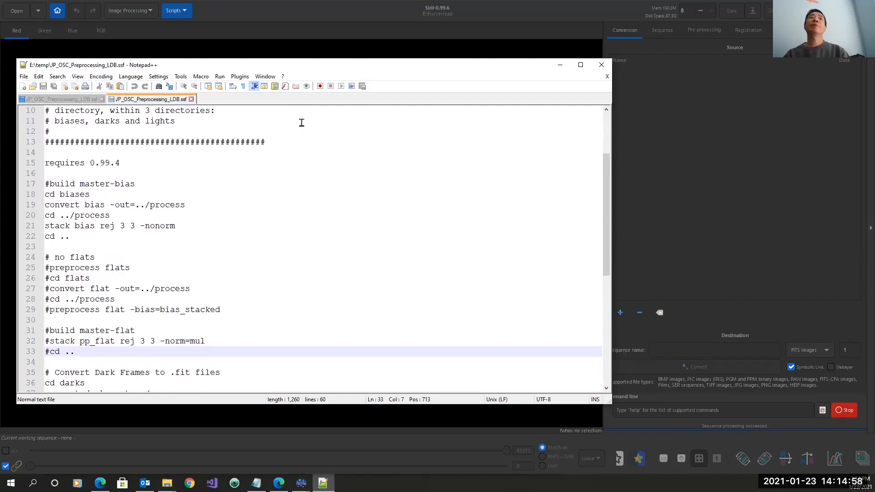
pyautogui.hotkey('alt', 'Tab')
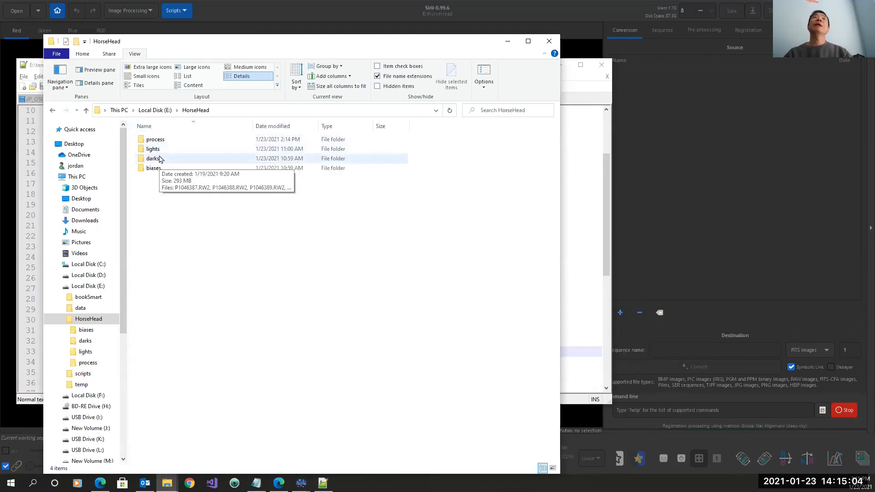
pyautogui.click(153, 111)
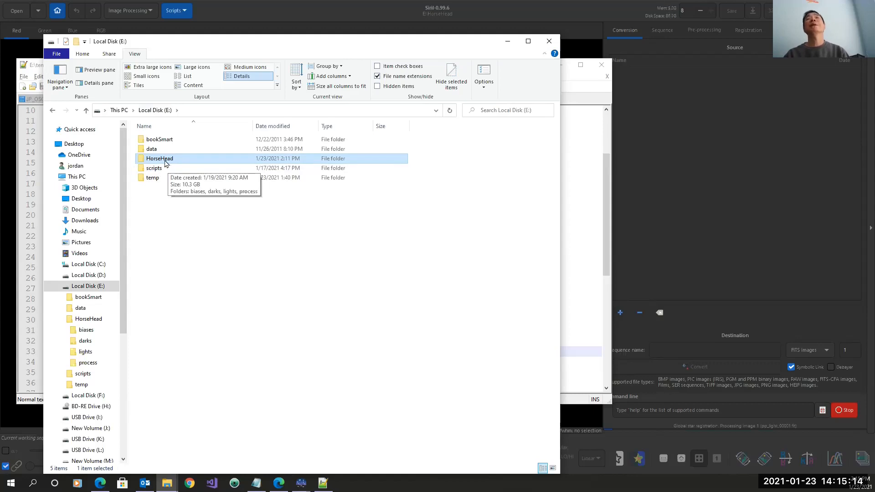
pyautogui.doubleClick(154, 160)
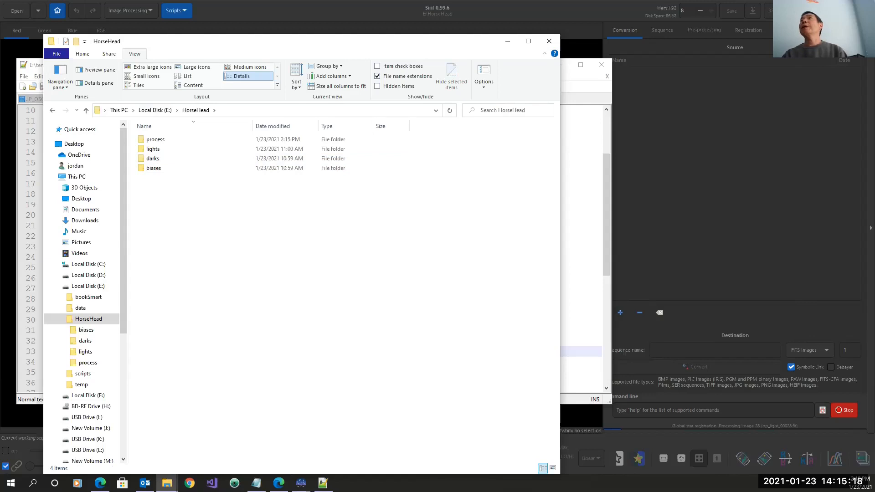
# Check the progress of the register pp_light command in Siril's log and in its separate console window.
pyautogui.click(844, 30)
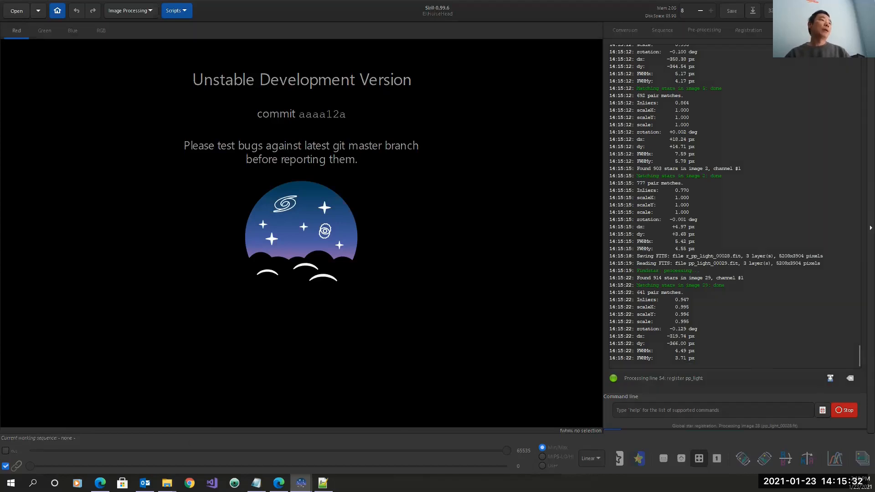
pyautogui.hotkey('alt', 'Tab')
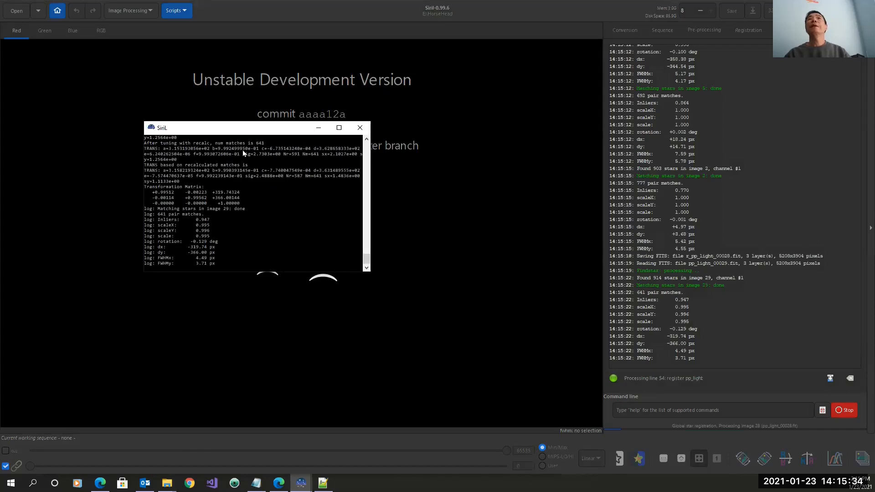
pyautogui.moveTo(245, 130); pyautogui.dragTo(420, 139)
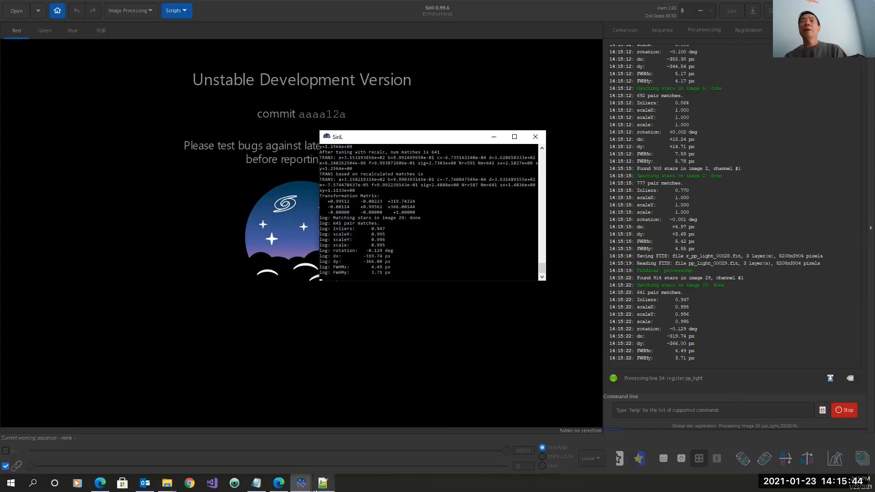
pyautogui.moveTo(301, 484)
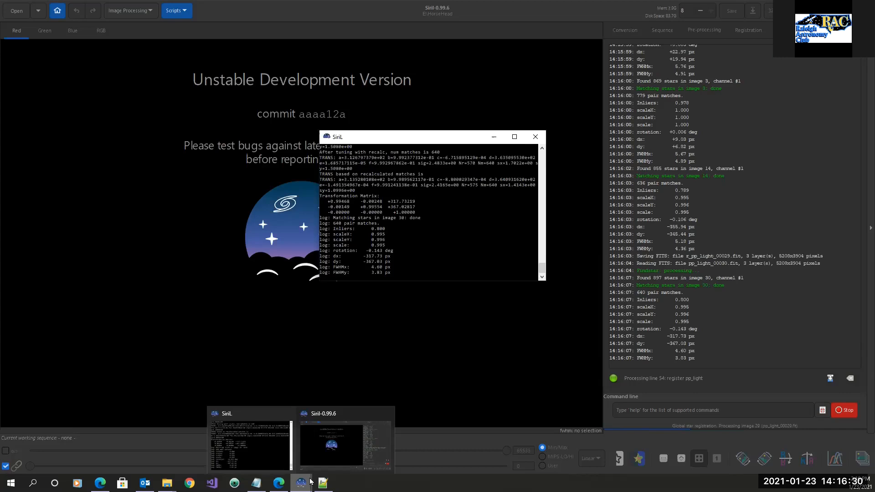
# Open the process subfolder of HorseHead in File Explorer and move the window to the upper edge of the screen.
pyautogui.moveTo(166, 489)
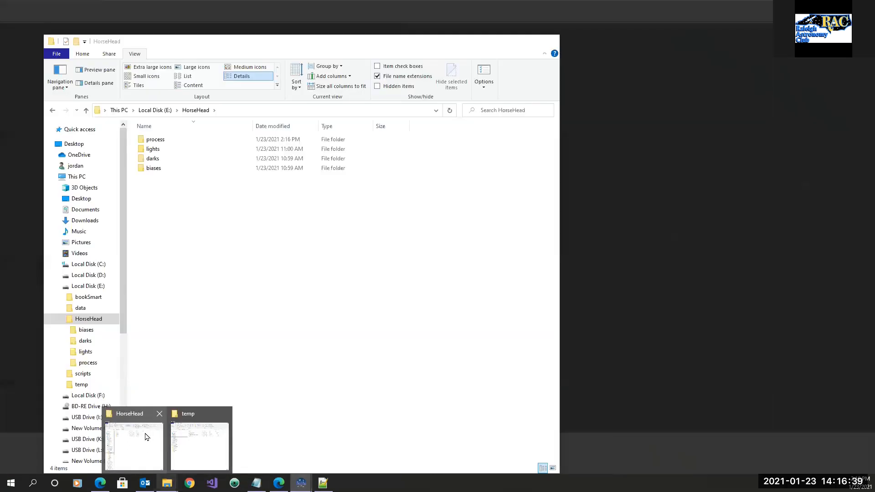
pyautogui.click(146, 433)
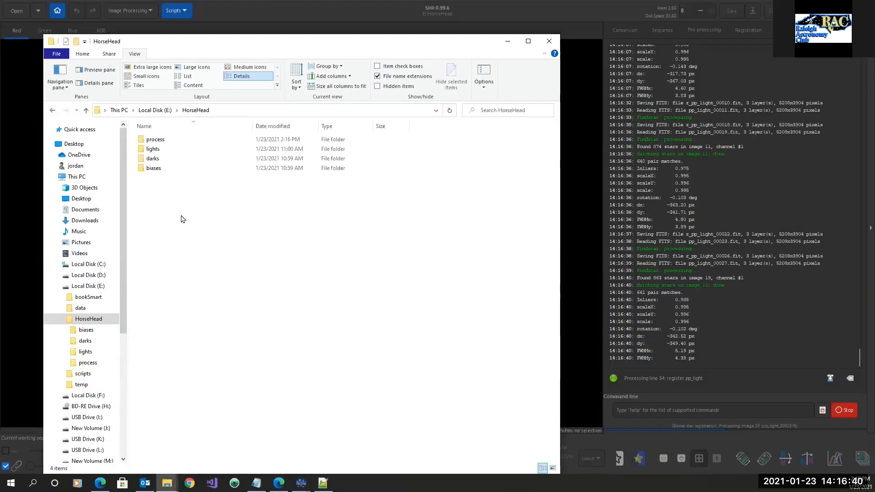
pyautogui.doubleClick(163, 140)
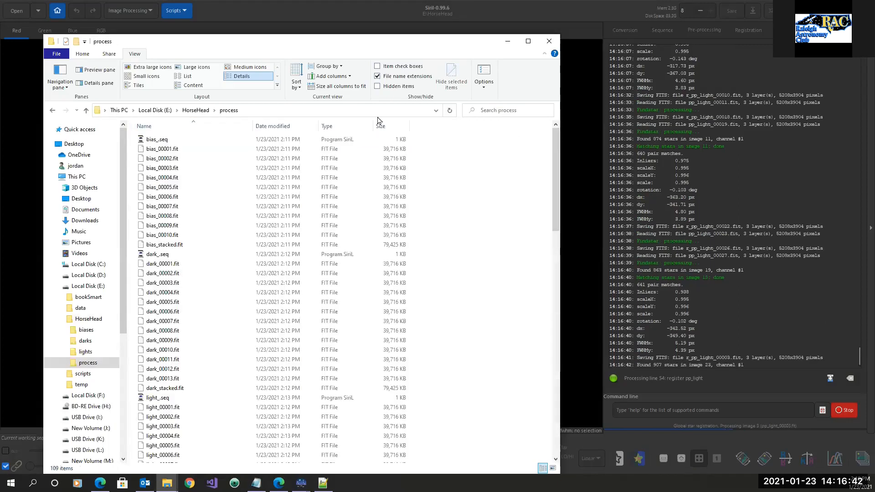
pyautogui.moveTo(446, 37); pyautogui.dragTo(438, 3)
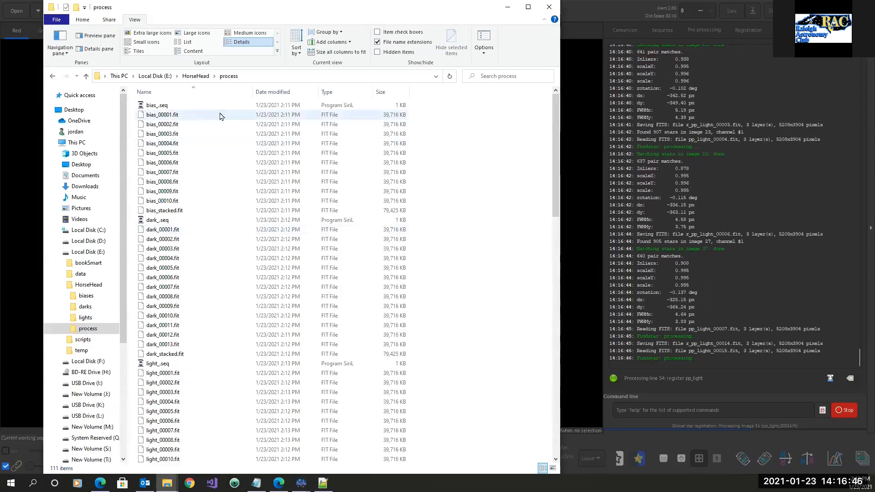
# Examine the bias, dark, light, pp_light and r_pp_light files that the script writes to the process folder.
pyautogui.click(176, 106)
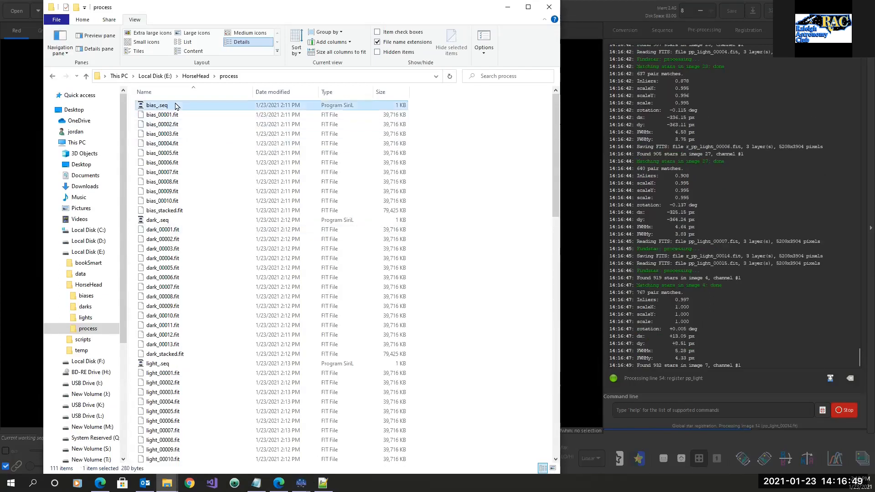
pyautogui.click(184, 230)
pyautogui.scroll(-4, 198, 328)
pyautogui.scroll(-7, 194, 301)
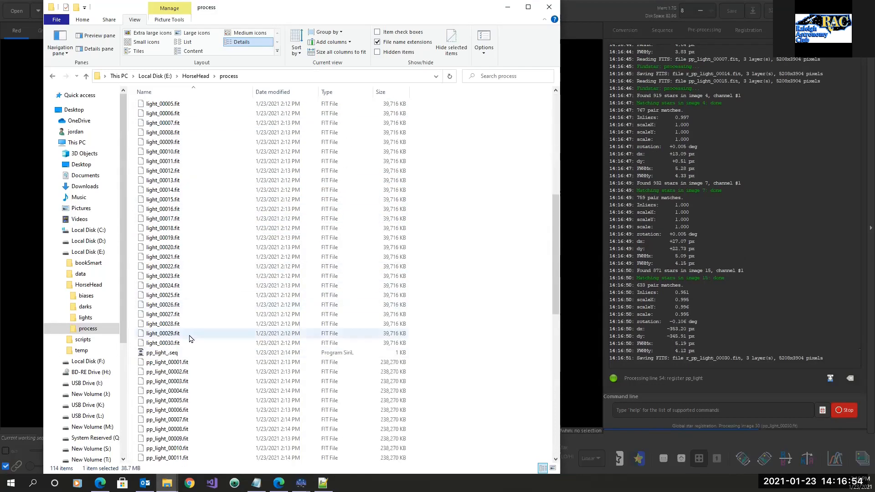
pyautogui.scroll(-2, 185, 326)
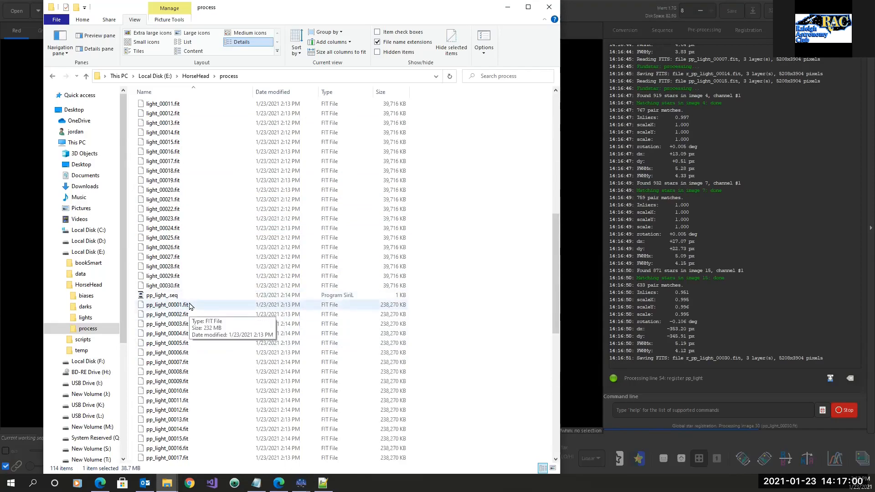
pyautogui.scroll(-6, 189, 306)
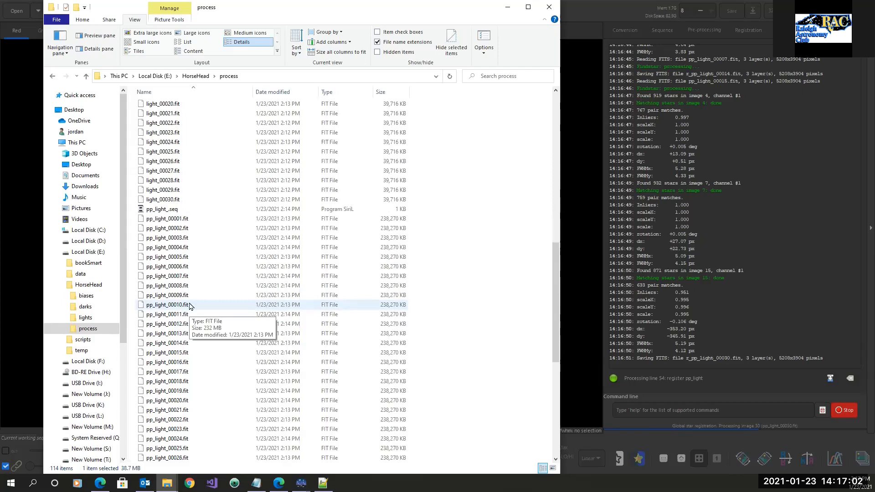
pyautogui.scroll(-3, 190, 306)
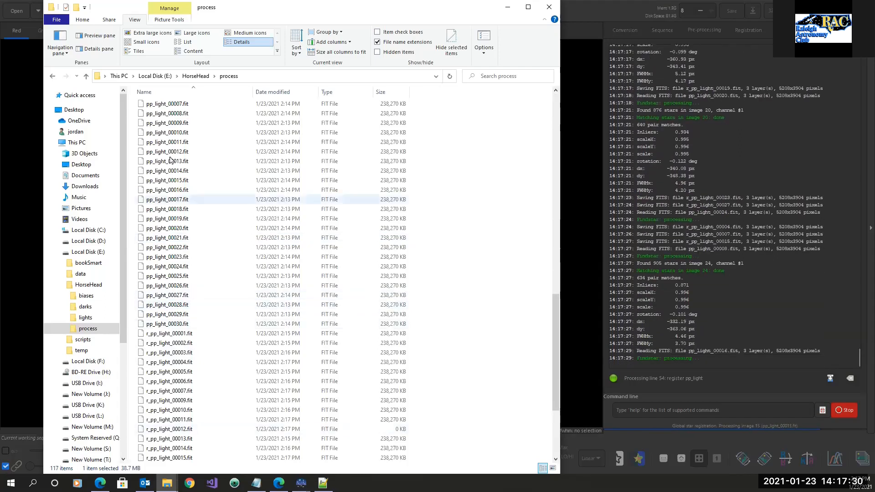
# Return to the HorseHead folder and open its lights subfolder to view the raw RW2 frames.
pyautogui.click(196, 76)
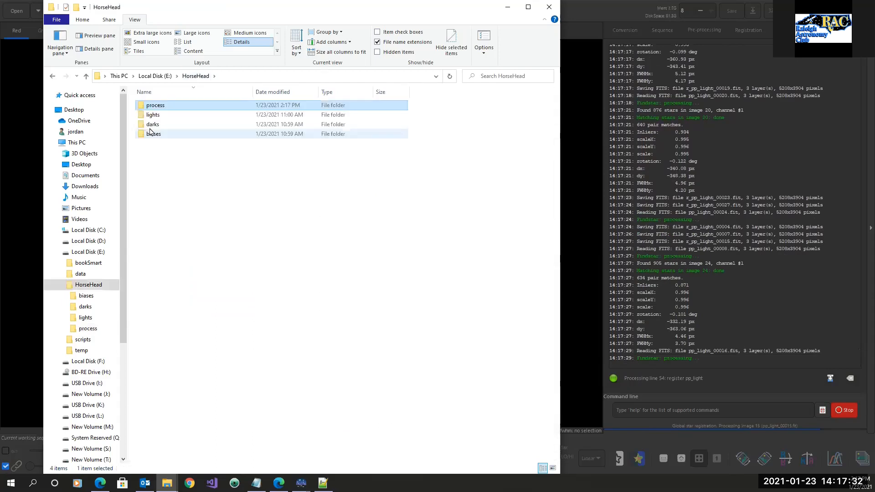
pyautogui.click(156, 117)
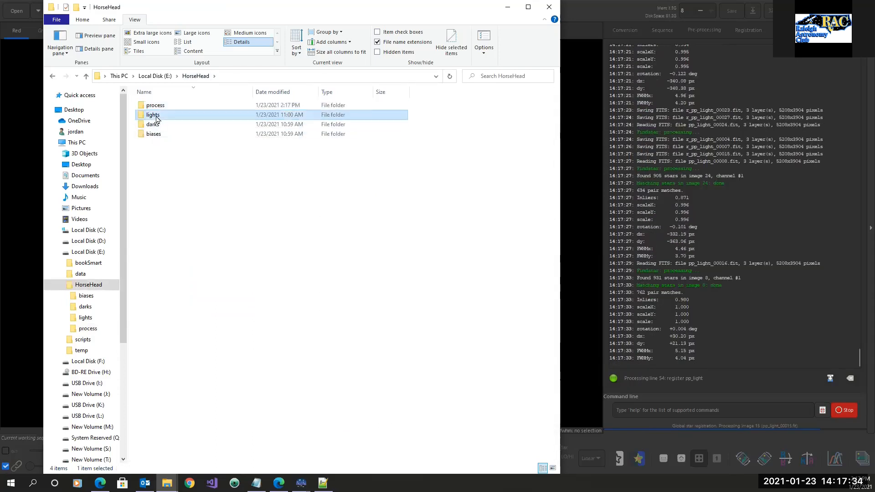
pyautogui.doubleClick(155, 117)
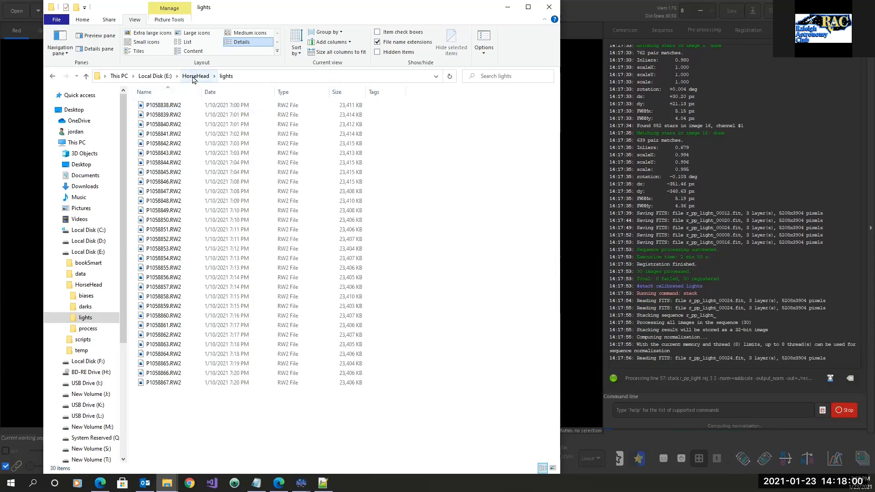
# Reopen the process folder from HorseHead and select bias_00001.fit.
pyautogui.click(194, 76)
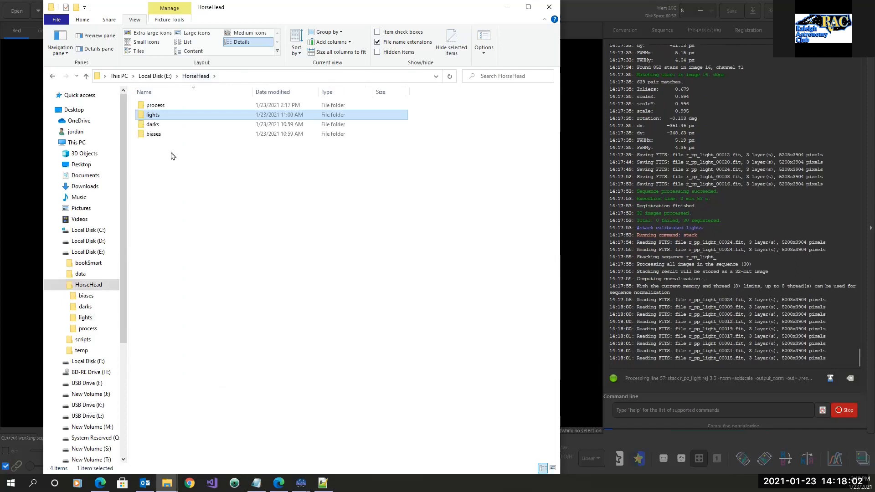
pyautogui.doubleClick(163, 106)
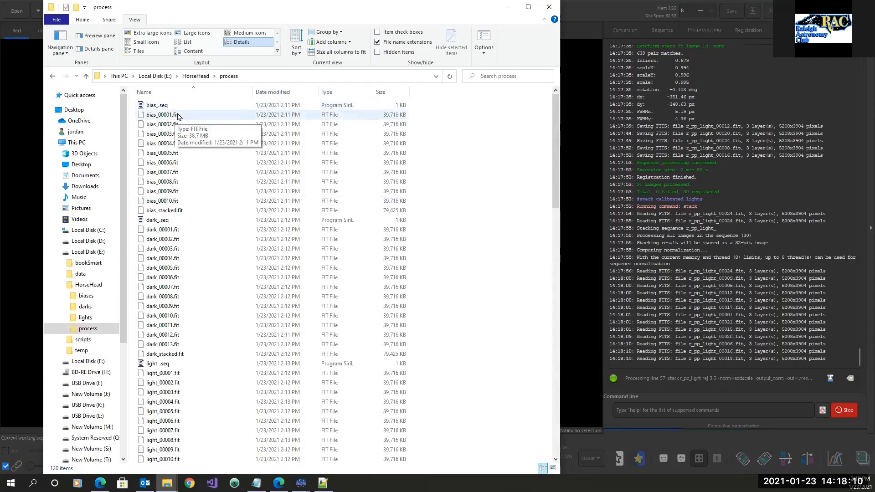
pyautogui.click(178, 116)
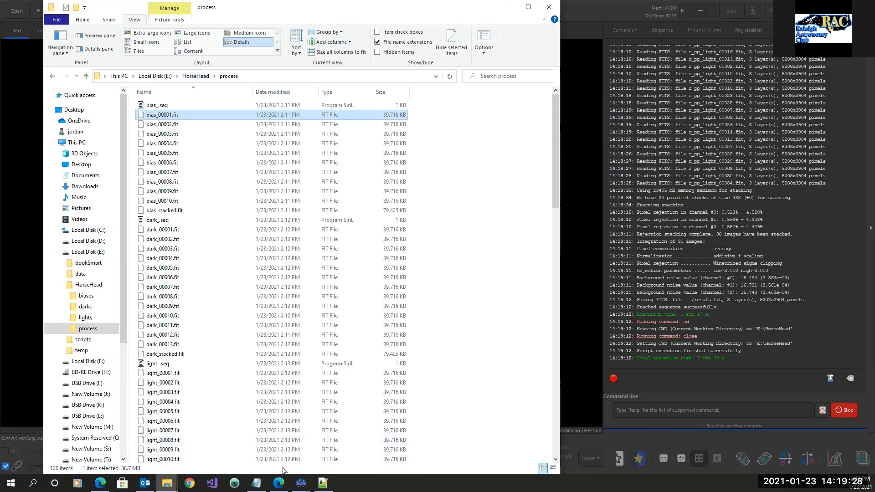
# Bring up the script briefly and minimize it, locate result.fit in the HorseHead folder, and move File Explorer off Siril.
pyautogui.click(323, 483)
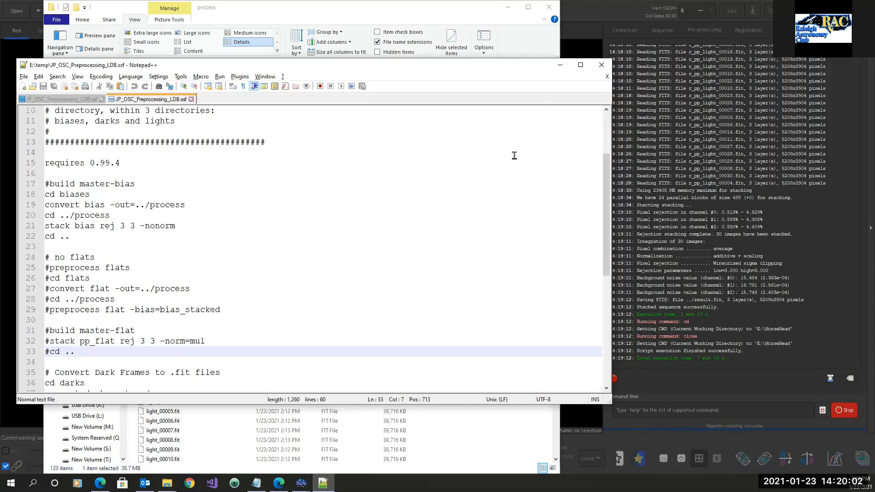
pyautogui.click(559, 67)
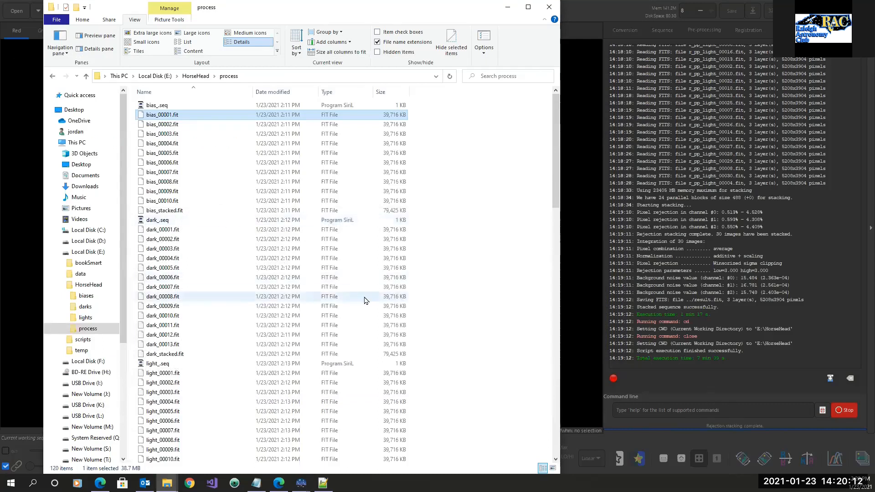
pyautogui.click(200, 77)
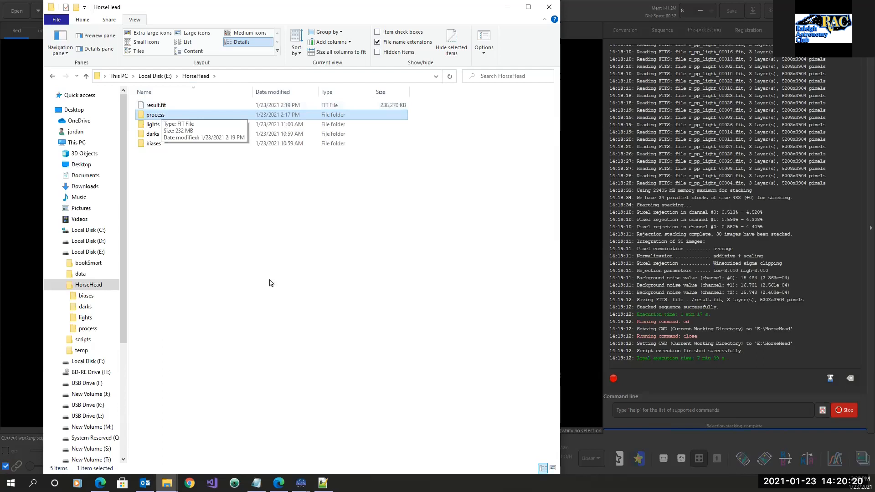
pyautogui.moveTo(370, 8); pyautogui.dragTo(0, 41)
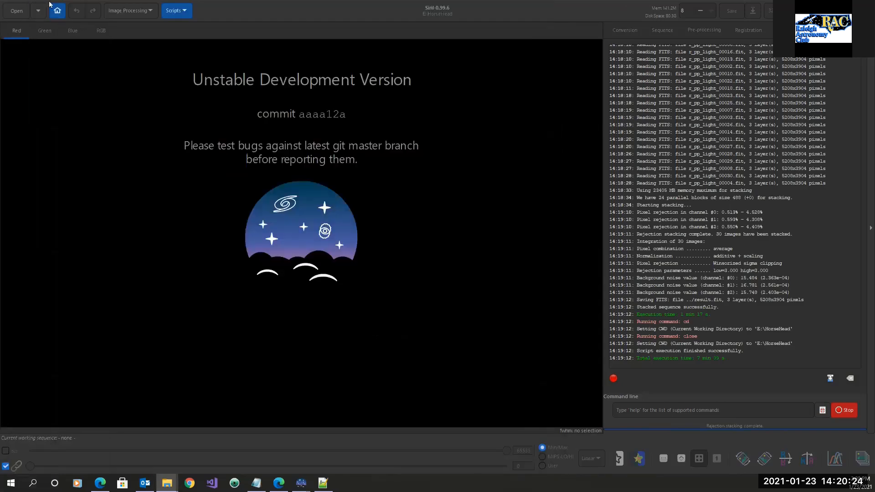
# Open the stacked image result.fit from the HorseHead folder in Siril.
pyautogui.click(11, 11)
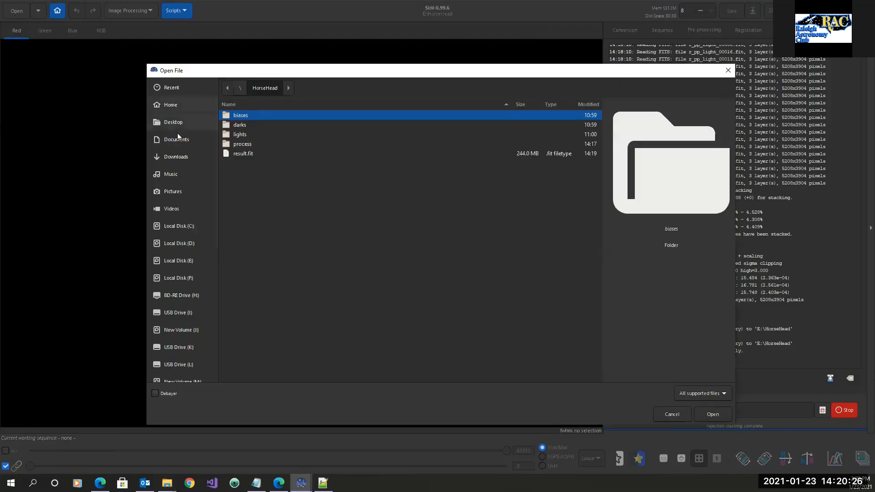
pyautogui.click(242, 155)
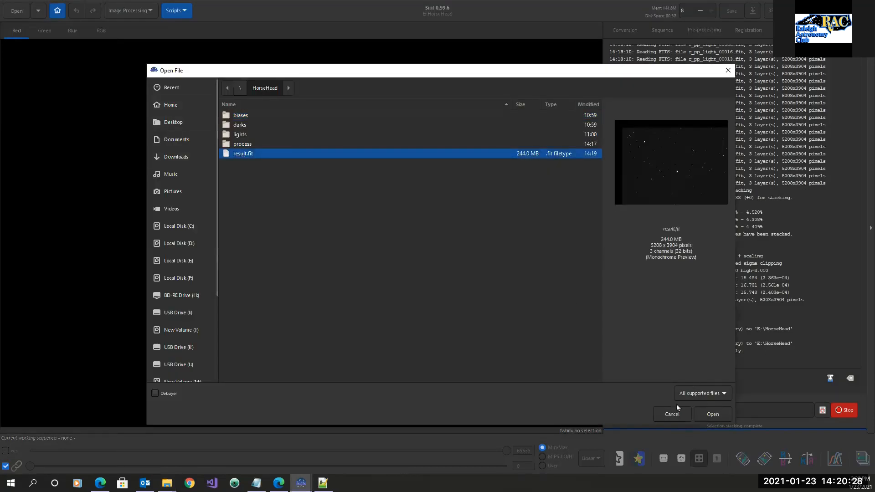
pyautogui.click(712, 414)
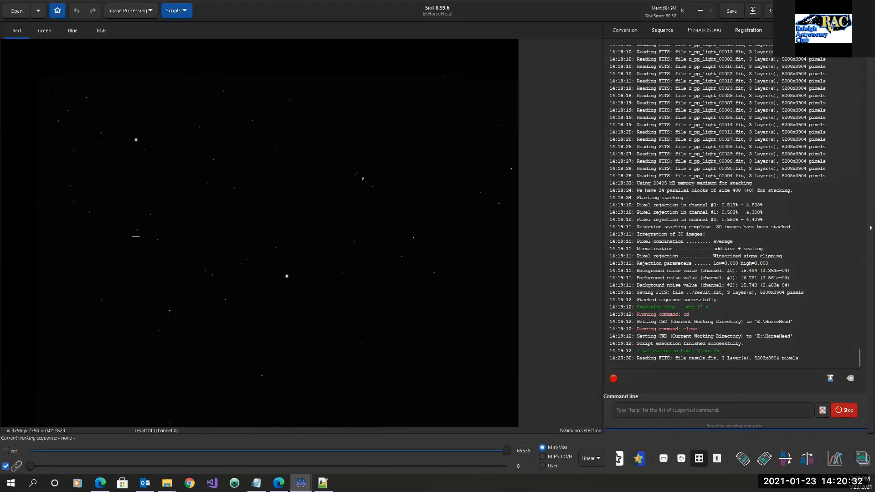
# View the stacked image's green, blue and RGB channels, and show the available display stretch modes.
pyautogui.click(45, 33)
pyautogui.click(73, 35)
pyautogui.click(103, 32)
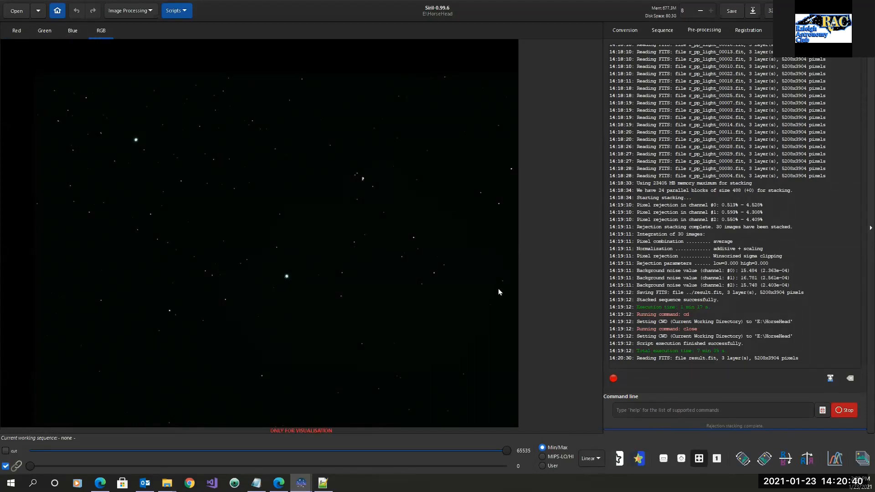
pyautogui.click(600, 461)
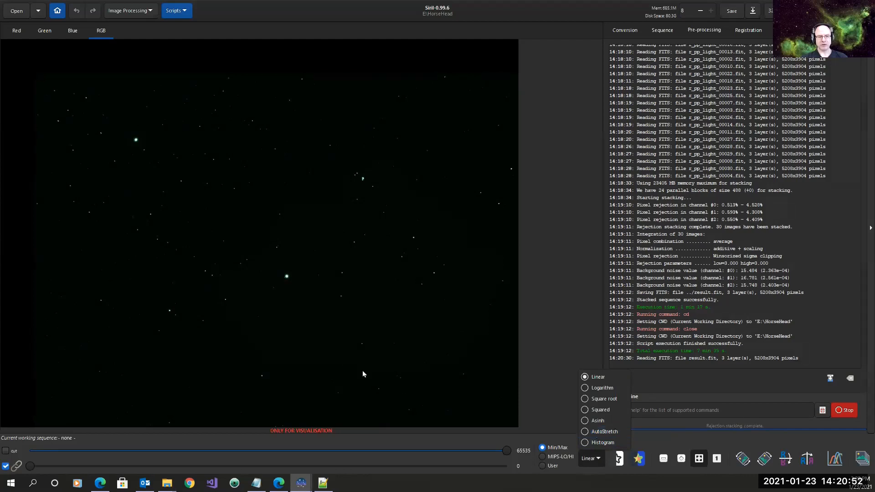
# Reopen the stacked image result.fit from the HorseHead folder.
pyautogui.click(20, 15)
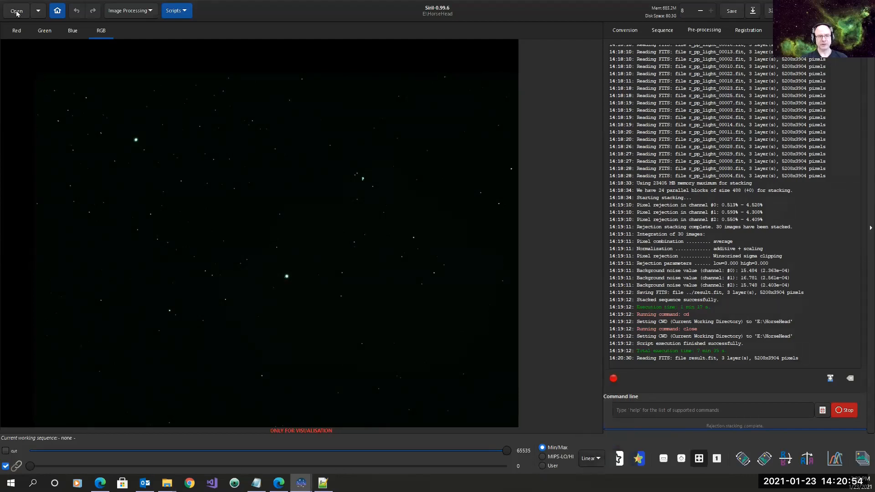
pyautogui.click(17, 13)
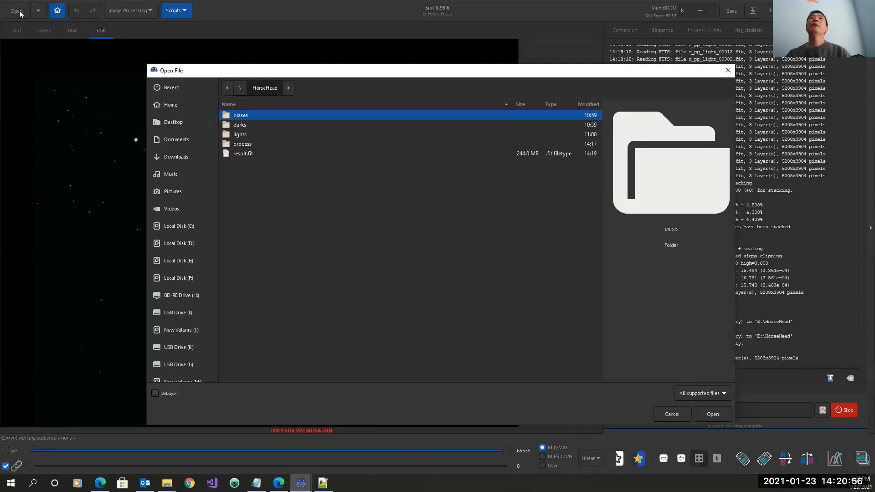
pyautogui.click(244, 155)
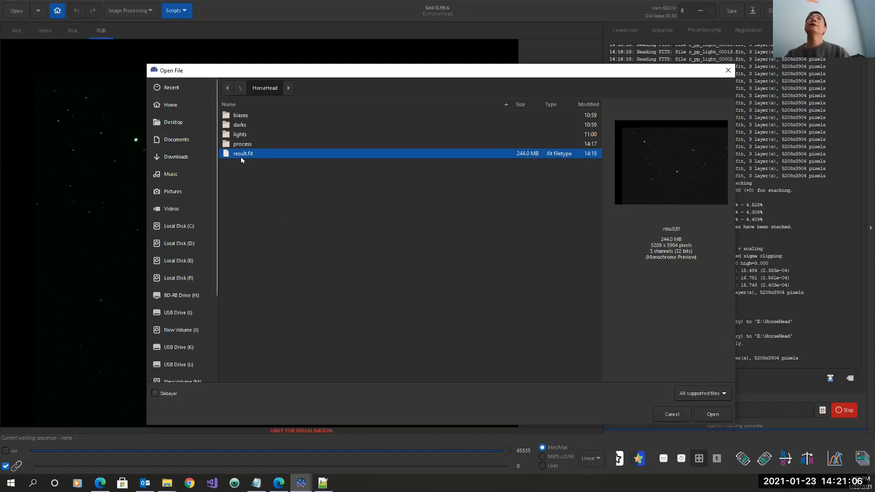
pyautogui.click(713, 413)
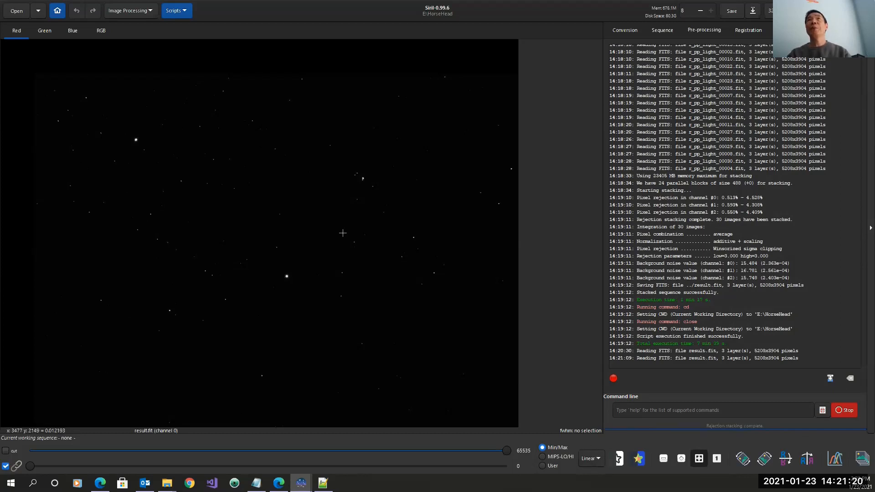
# Set the display mode to AutoStretch and view the green, blue and RGB channels.
pyautogui.click(598, 459)
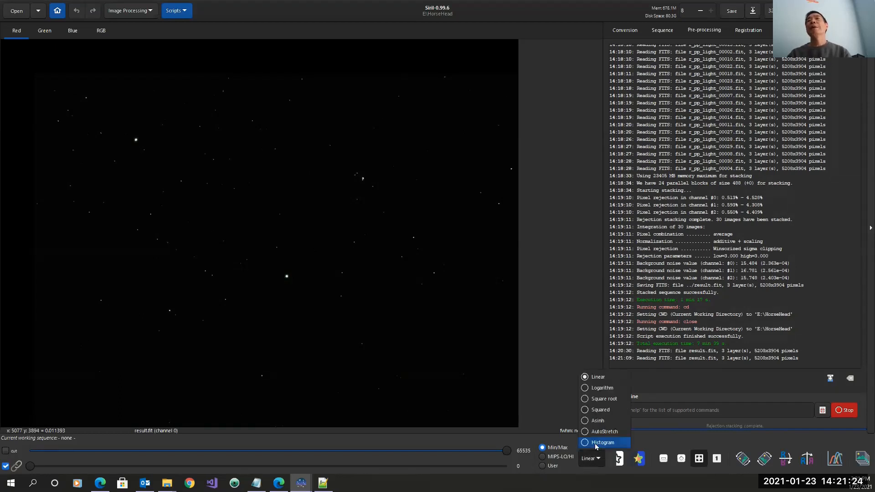
pyautogui.press('Escape')
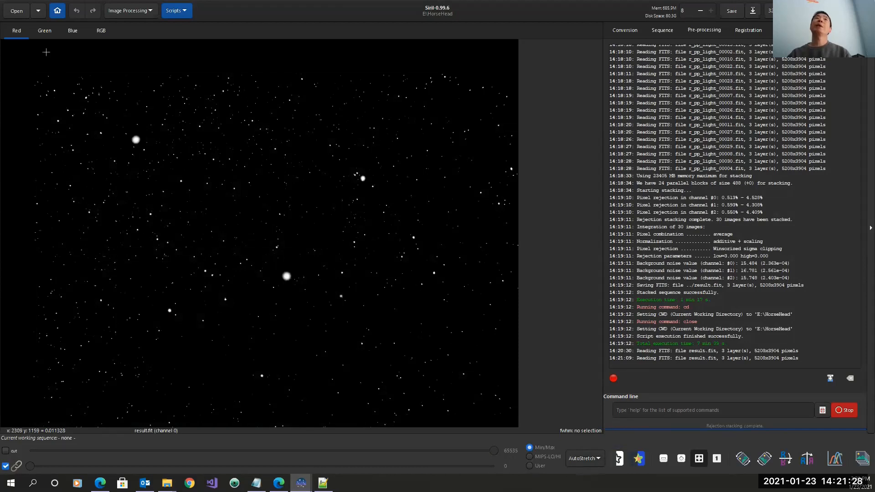
pyautogui.click(43, 31)
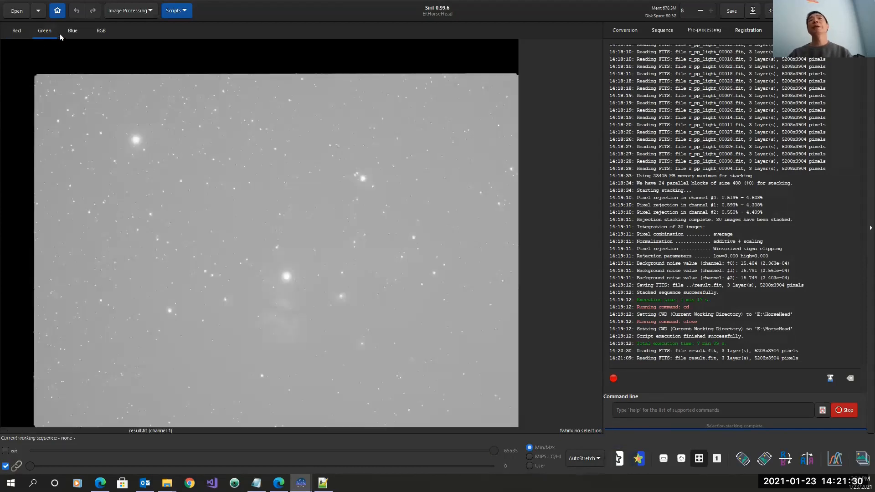
pyautogui.click(72, 32)
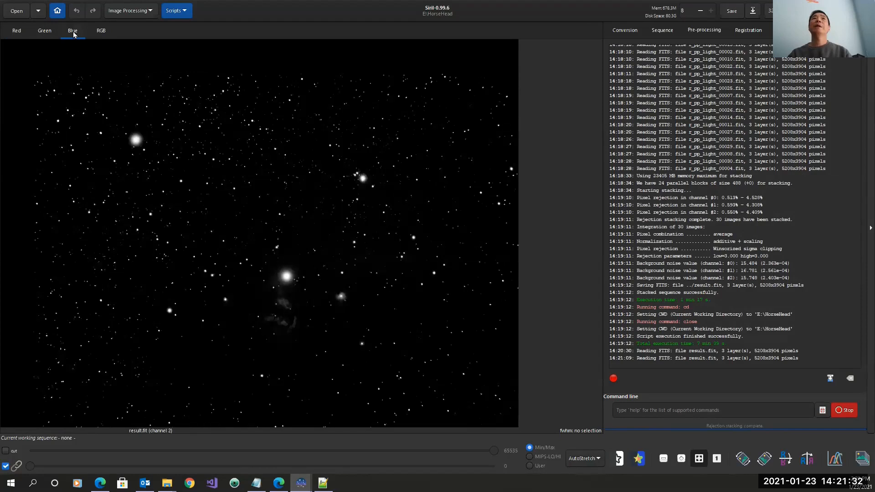
pyautogui.click(100, 32)
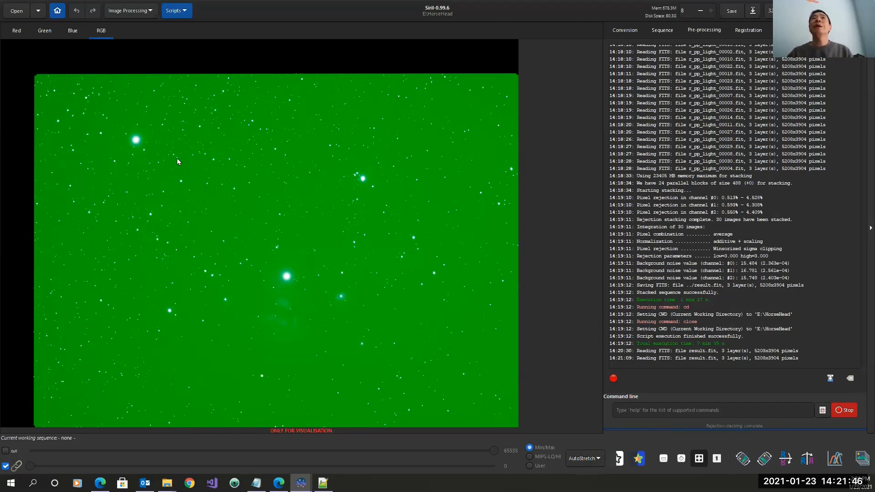
# Start Photometric Color Calibration, search for barnard 33, and choose the Simbad entry Horsehead Nebula.
pyautogui.click(150, 11)
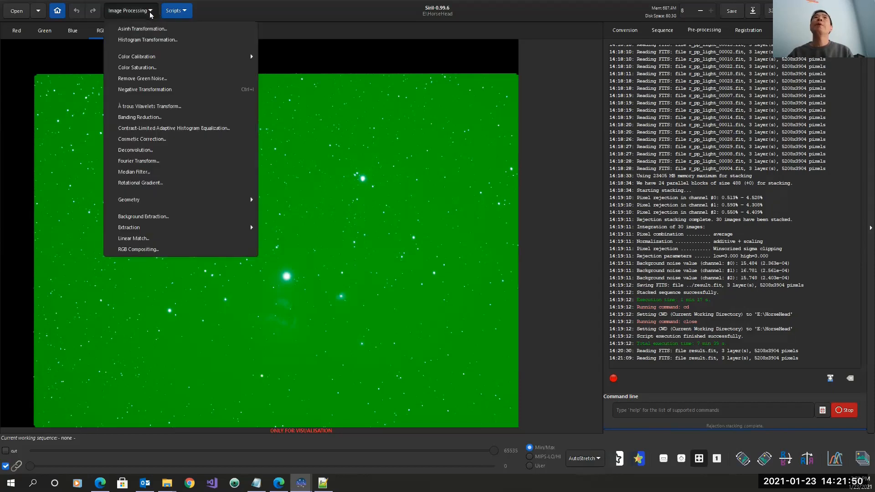
pyautogui.moveTo(160, 56)
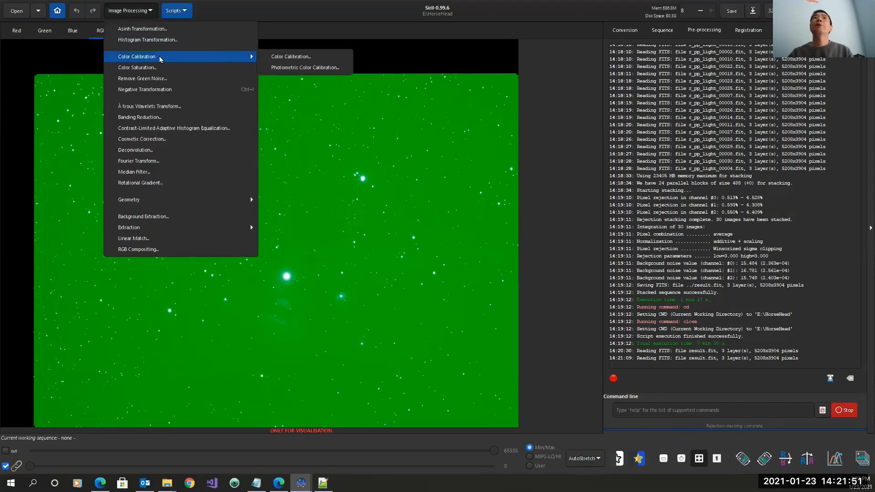
pyautogui.click(277, 72)
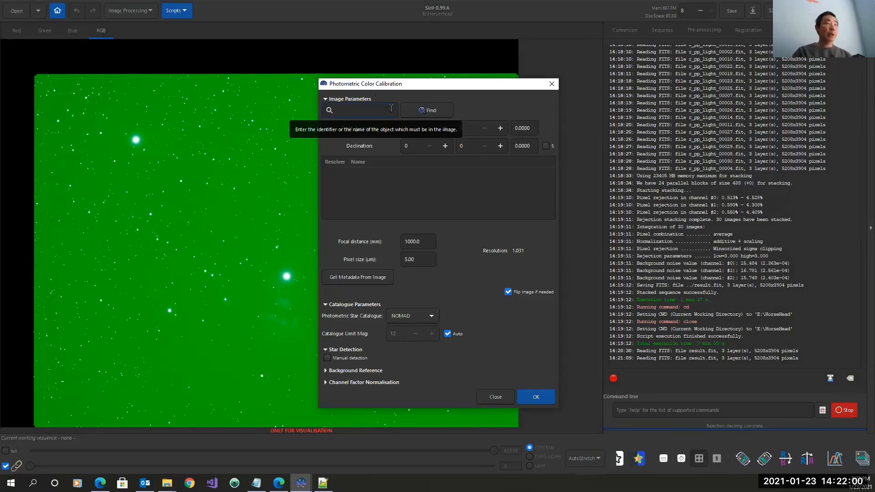
pyautogui.write('bar')
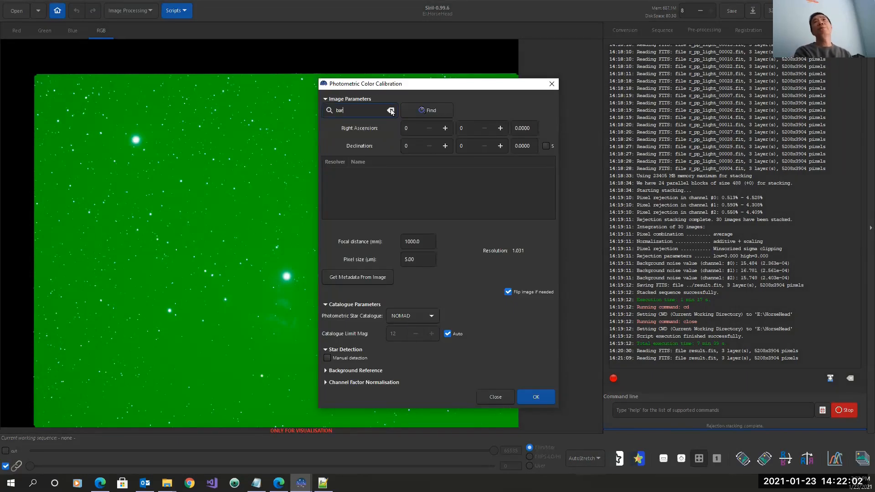
pyautogui.write('nard 33')
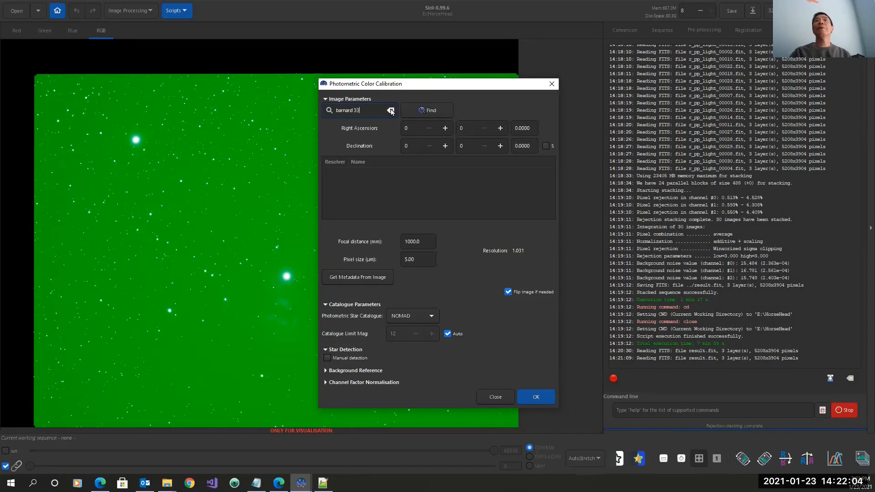
pyautogui.click(433, 111)
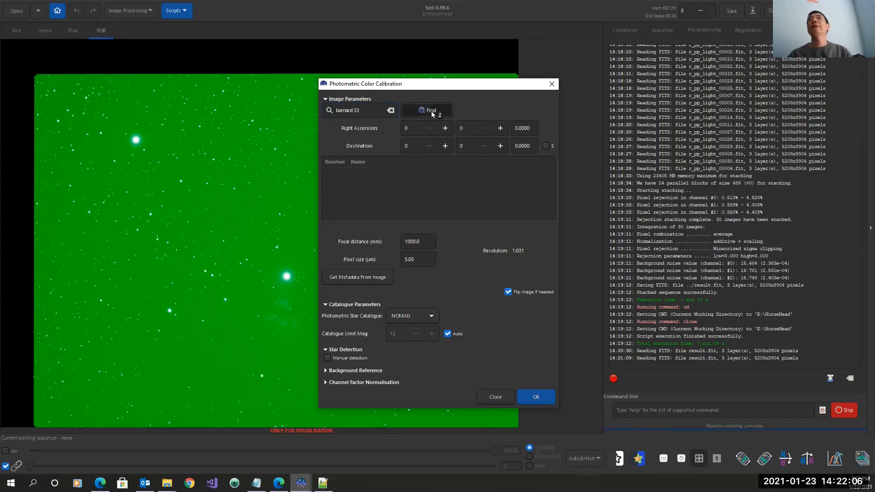
pyautogui.click(357, 174)
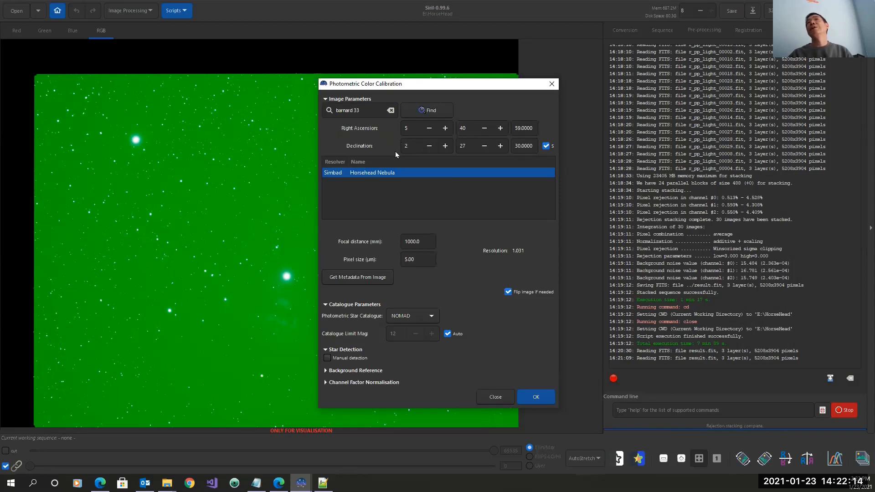
# Set the calibration's focal distance to 380 mm and load the pixel size of 3.32 µm from the image metadata.
pyautogui.moveTo(464, 88); pyautogui.dragTo(667, 73)
pyautogui.moveTo(632, 228); pyautogui.dragTo(556, 228)
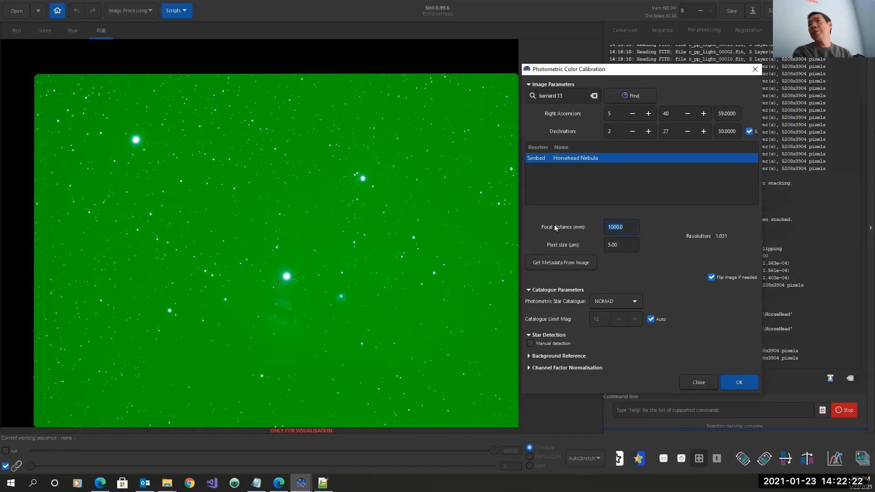
pyautogui.write('380')
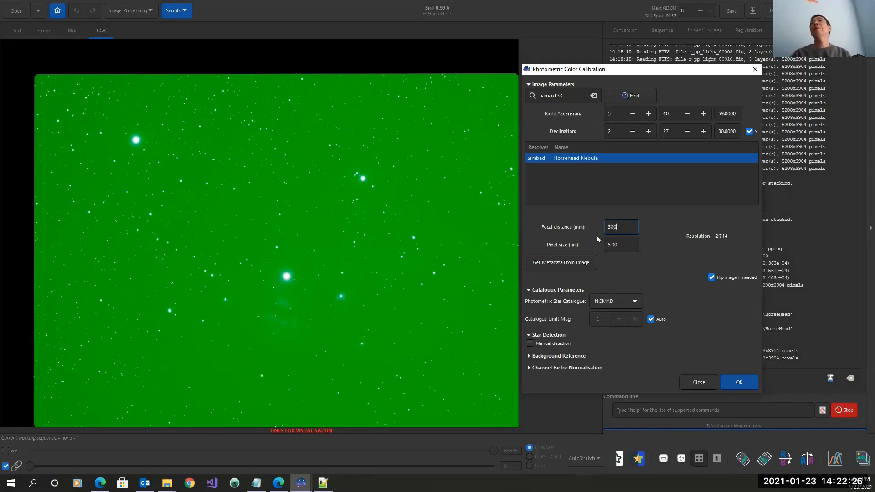
pyautogui.click(569, 266)
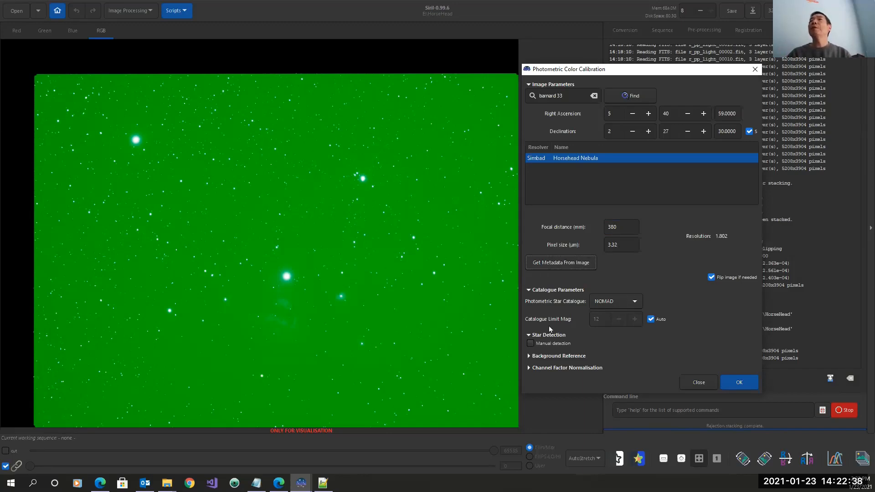
# Run the photometric color calibration with the NOMAD catalogue and close its settings.
pyautogui.click(735, 382)
pyautogui.moveTo(587, 71); pyautogui.dragTo(458, 73)
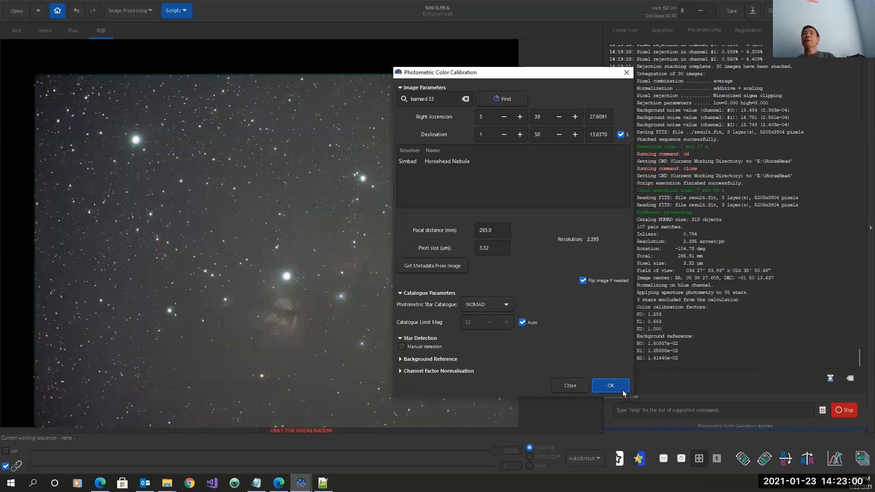
pyautogui.click(566, 385)
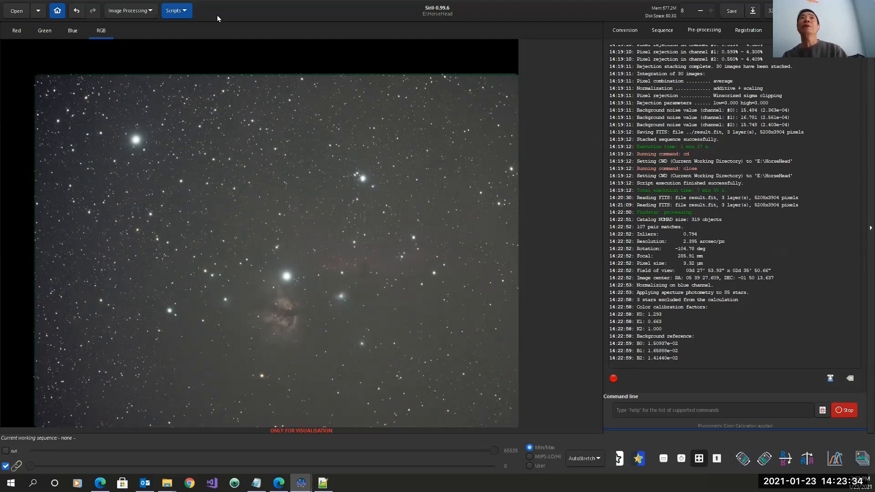
# Remove green noise from the image with Average Neutral protection and lightness preserved.
pyautogui.click(150, 12)
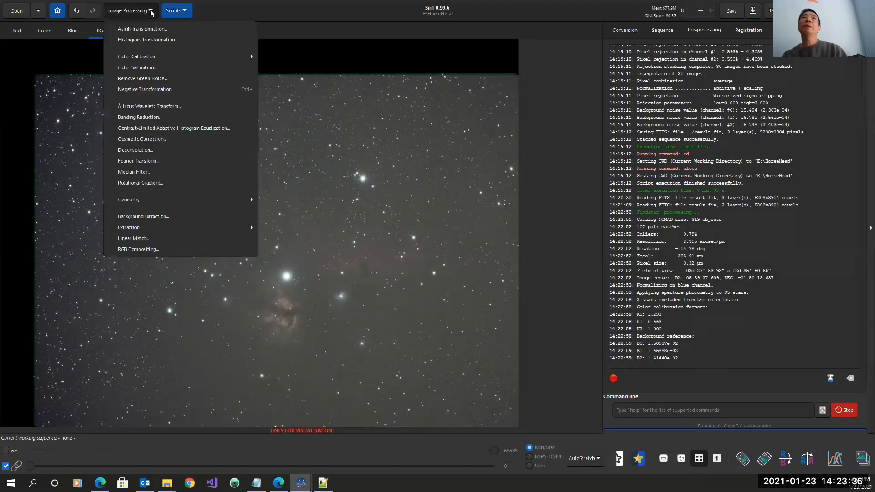
pyautogui.click(155, 80)
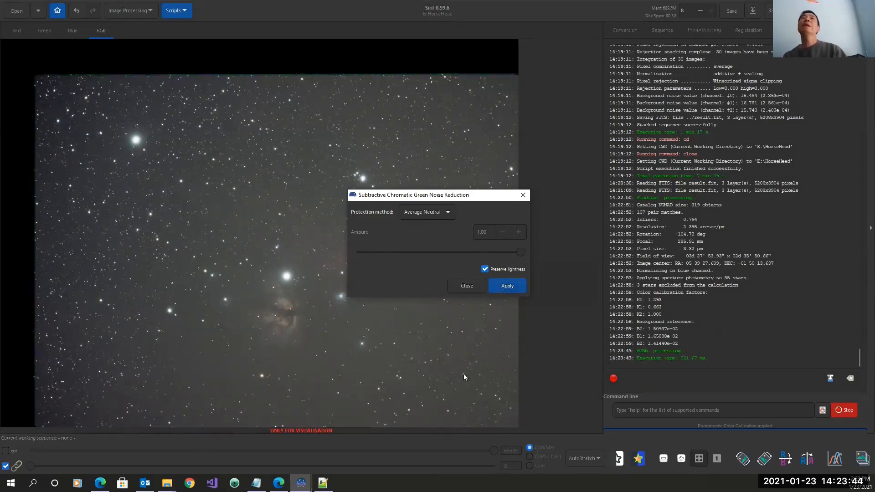
pyautogui.click(464, 289)
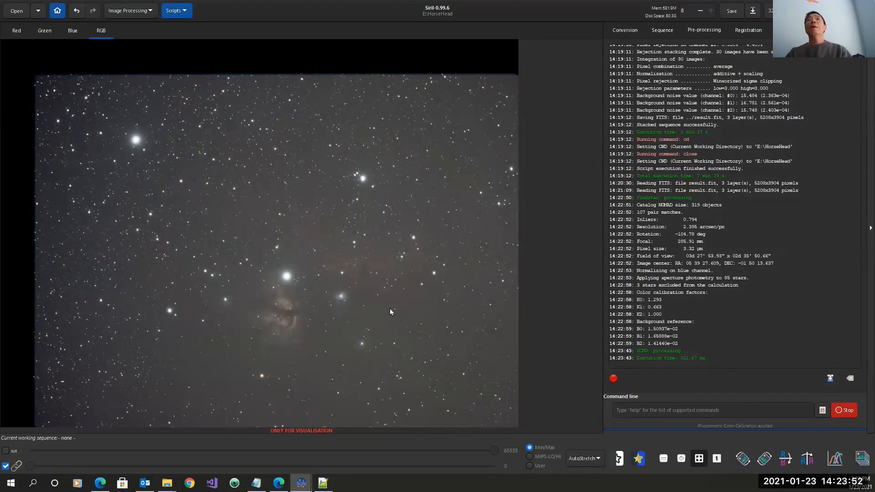
pyautogui.click(349, 255)
pyautogui.click(423, 267)
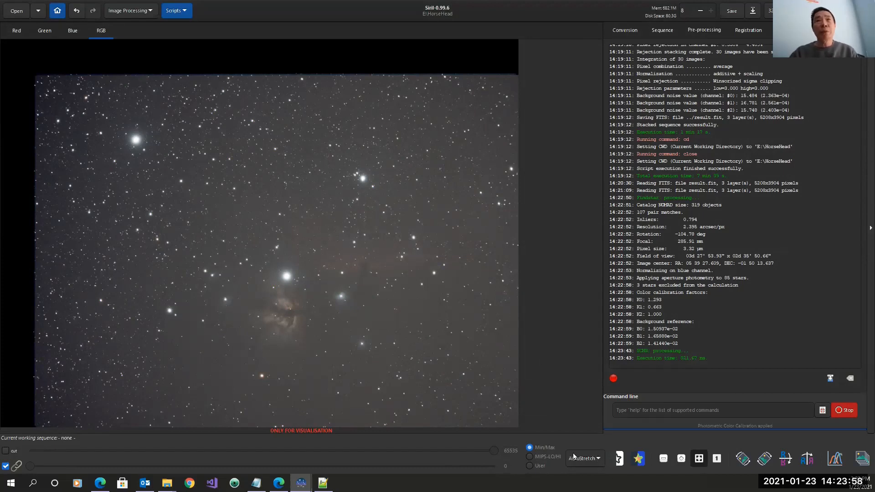
# Set the display mode to Linear and apply an auto-stretched Histogram Transformation to the image.
pyautogui.click(598, 458)
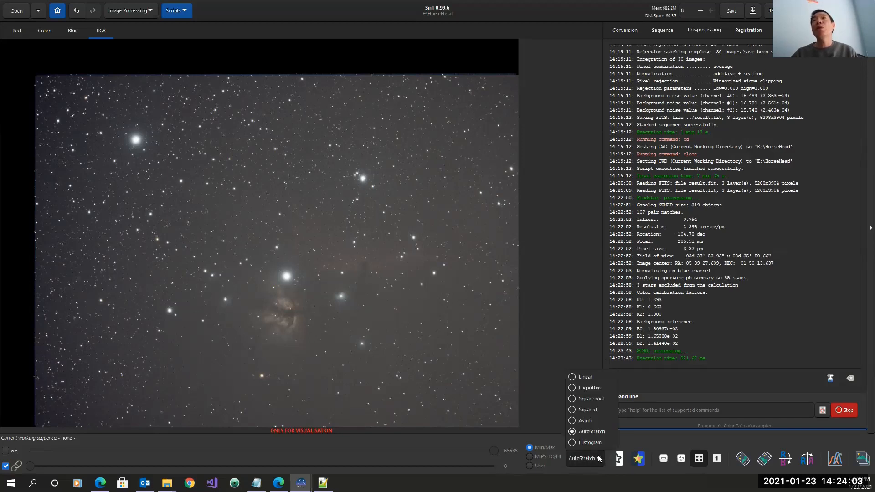
pyautogui.click(577, 377)
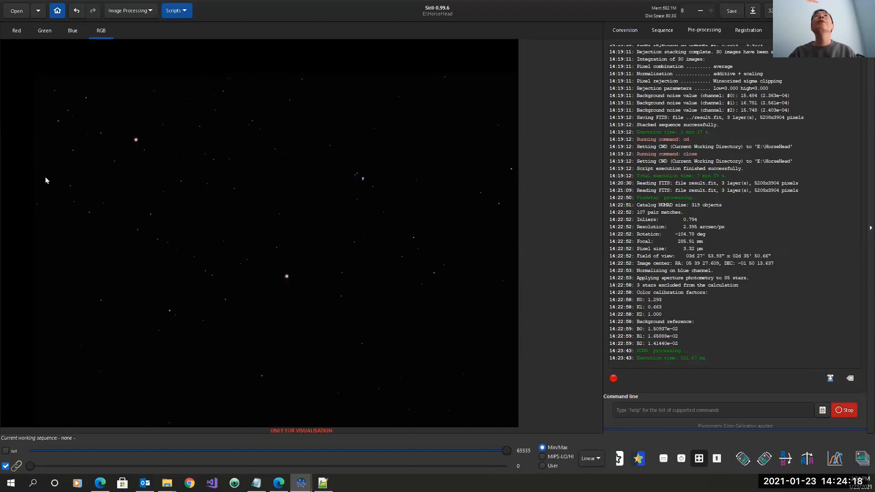
pyautogui.click(150, 12)
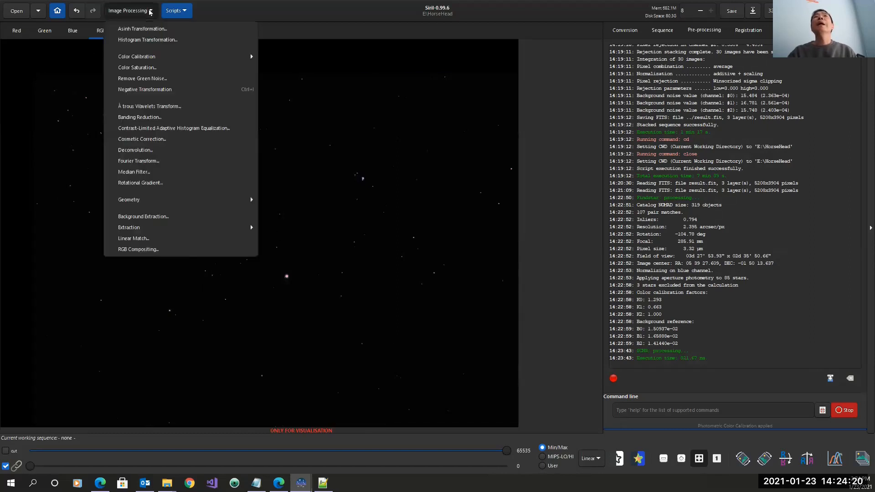
pyautogui.click(157, 42)
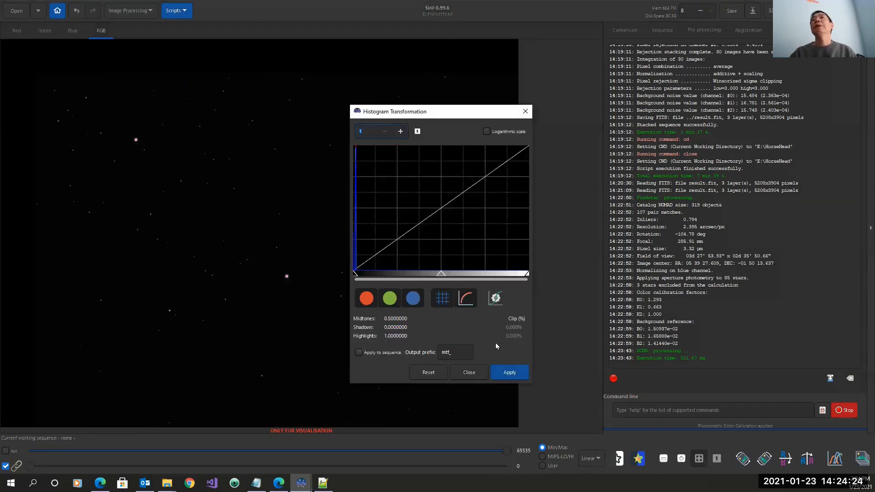
pyautogui.click(495, 298)
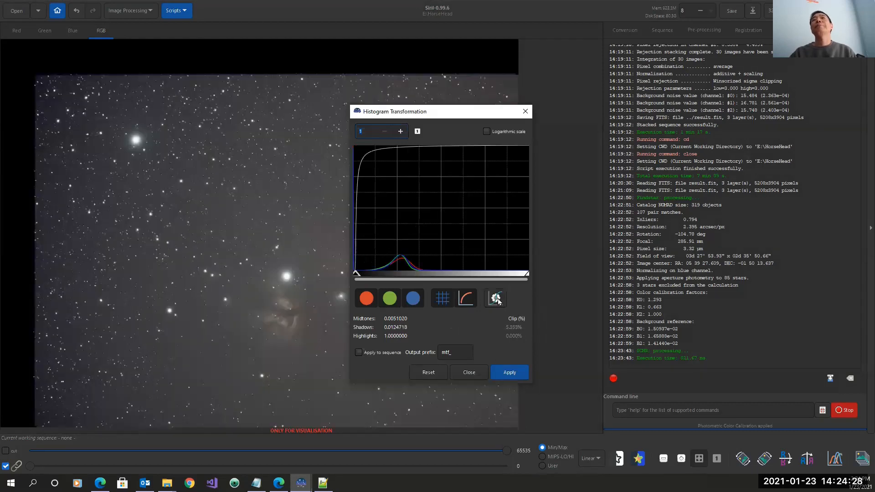
pyautogui.moveTo(470, 111); pyautogui.dragTo(670, 92)
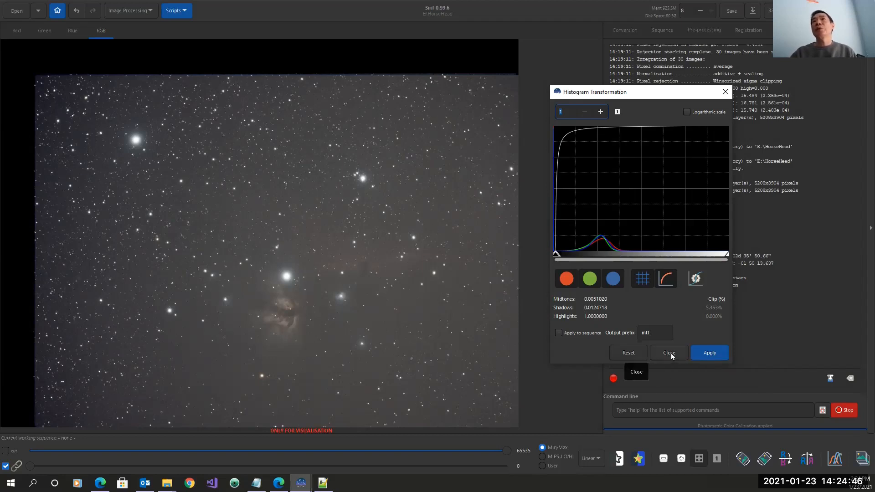
pyautogui.click(716, 355)
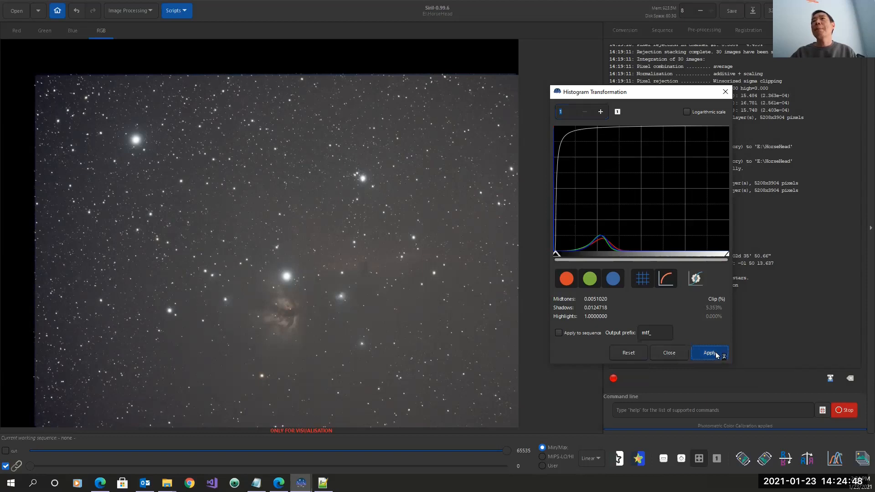
pyautogui.click(670, 352)
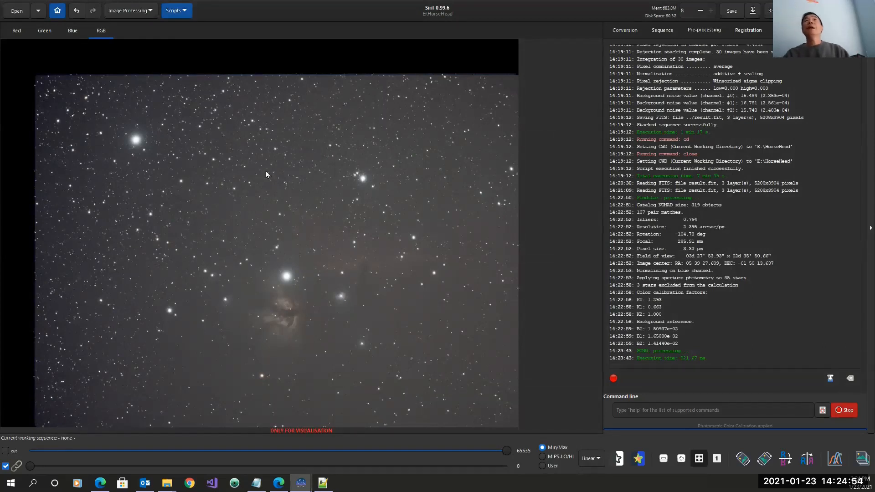
# View the stretched image's blue, green and red channels one after another.
pyautogui.click(71, 32)
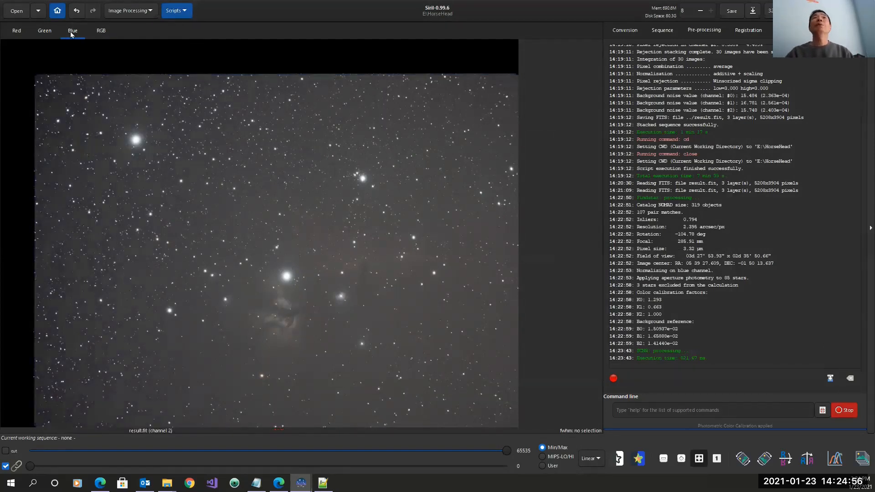
pyautogui.click(49, 31)
pyautogui.click(17, 30)
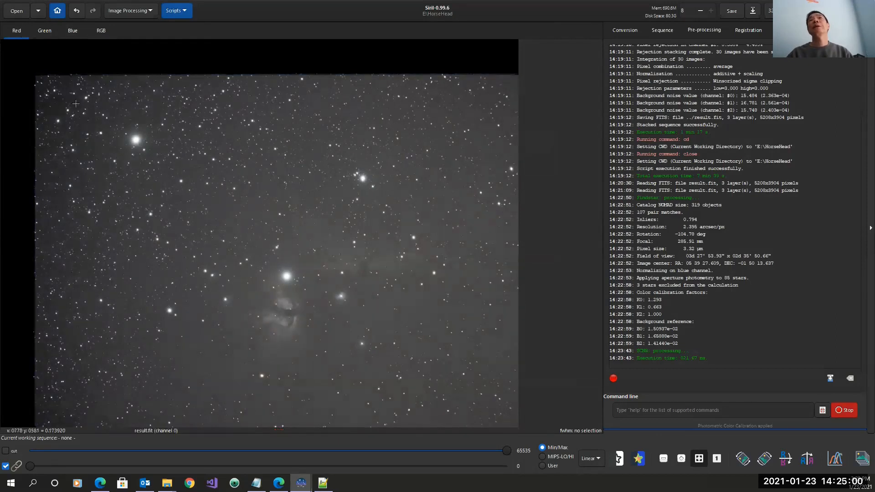
# Apply an Asinh Transformation to the composite RGB image with a black point of about 0.18156.
pyautogui.click(101, 31)
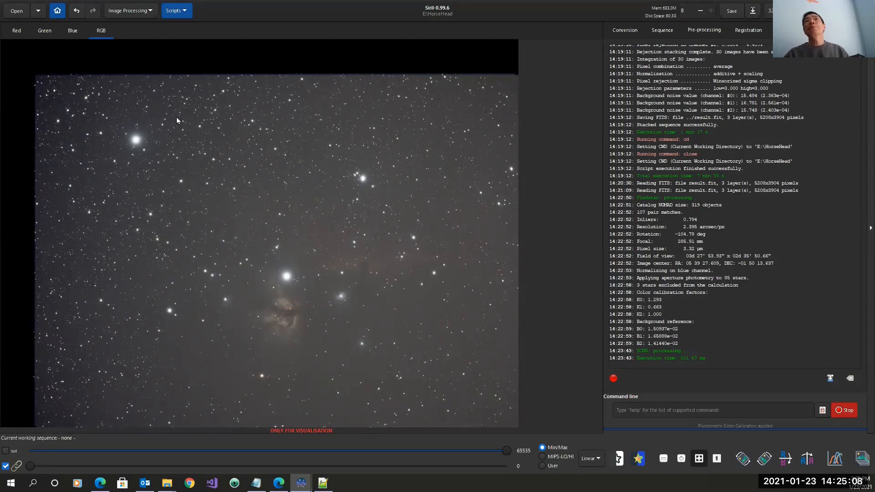
pyautogui.click(151, 12)
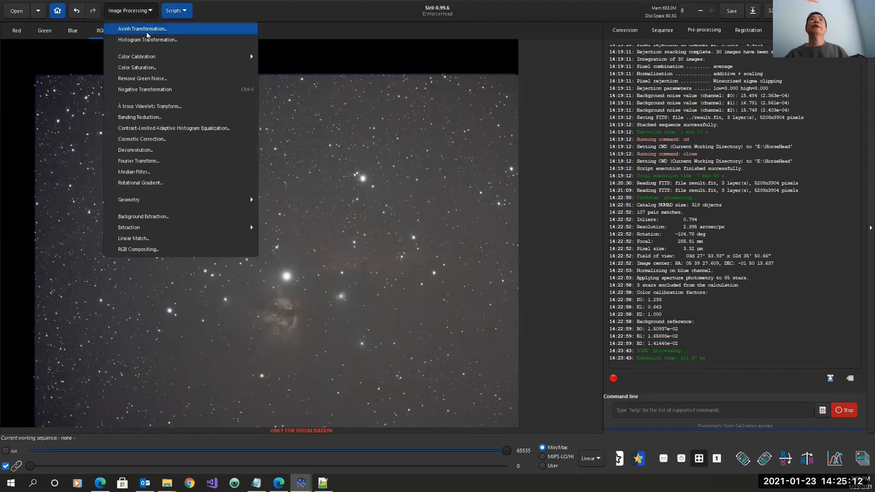
pyautogui.click(150, 29)
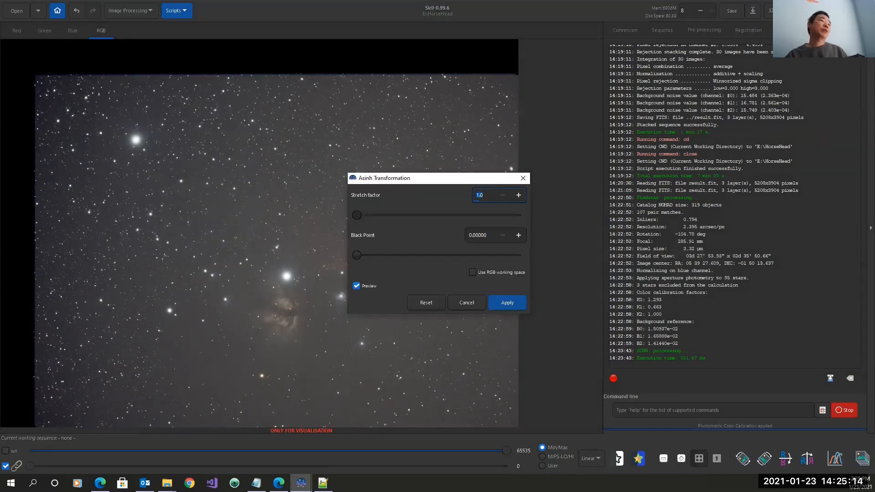
pyautogui.hotkey('alt', 'Tab')
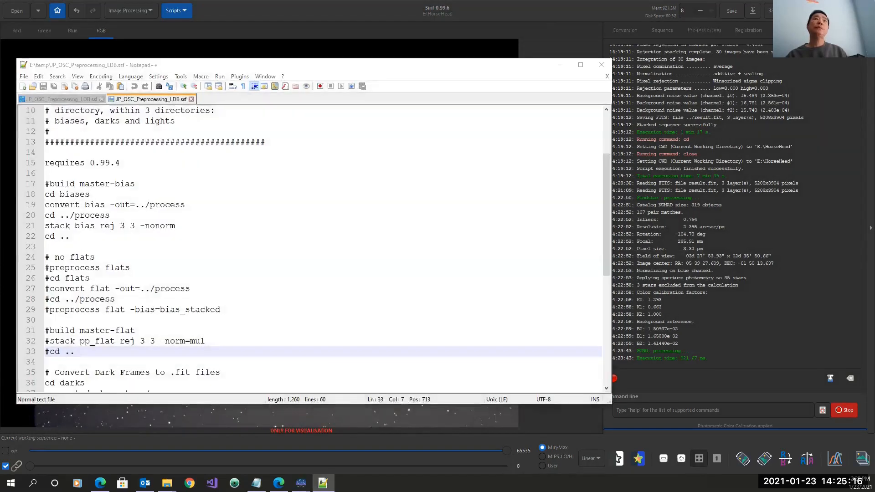
pyautogui.hotkey('alt', 'Tab')
pyautogui.hotkey('alt', 'Tab')
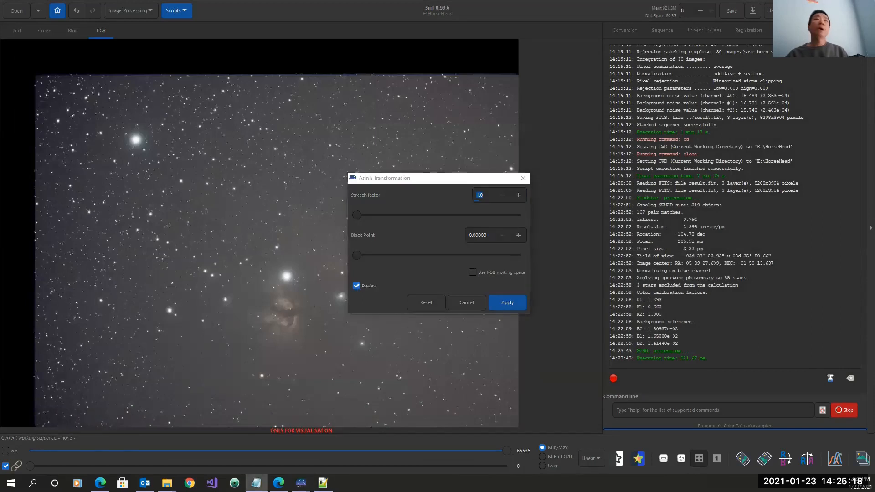
pyautogui.moveTo(418, 182); pyautogui.dragTo(591, 170)
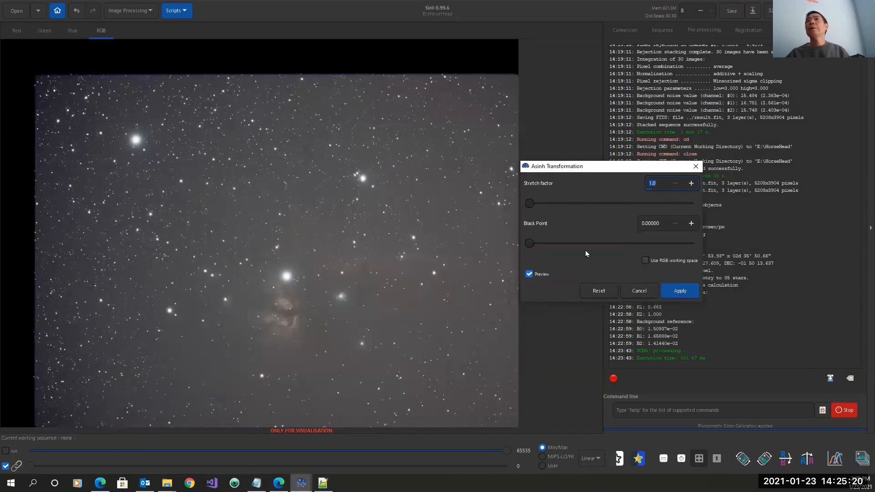
pyautogui.moveTo(531, 243); pyautogui.dragTo(678, 245)
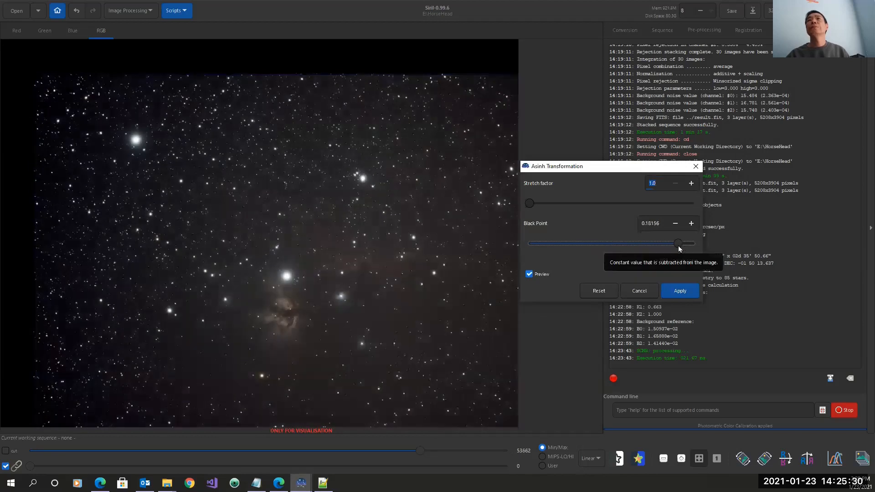
pyautogui.click(680, 292)
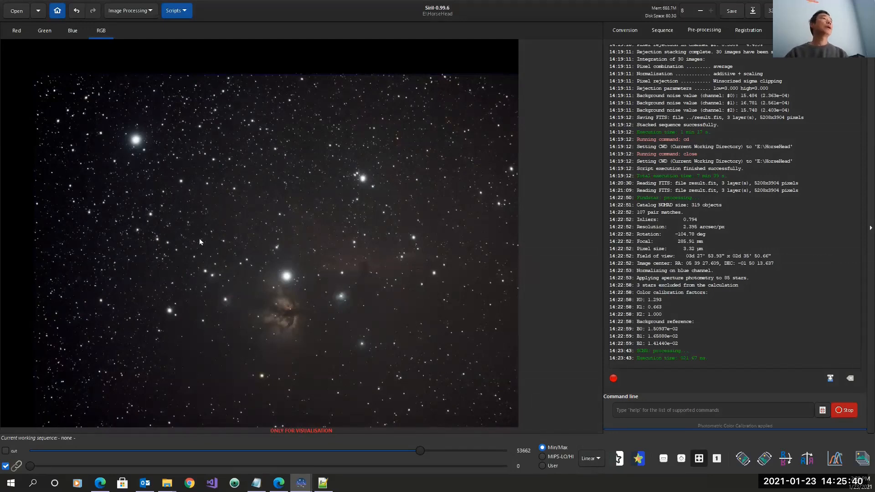
# Crop the image to an area of about 4296 × 3121 px that excludes the black stacking borders, accepting loss of the astrometric solution.
pyautogui.hotkey('alt', 'Tab')
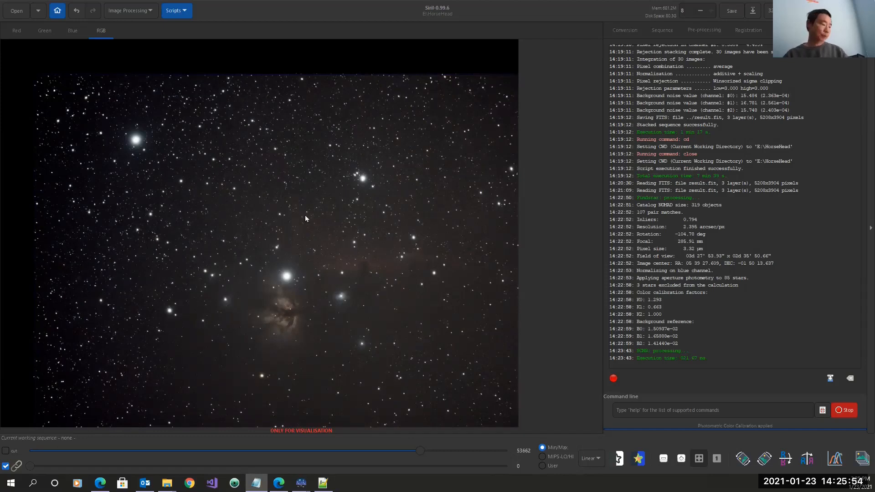
pyautogui.scroll(-1, 305, 218)
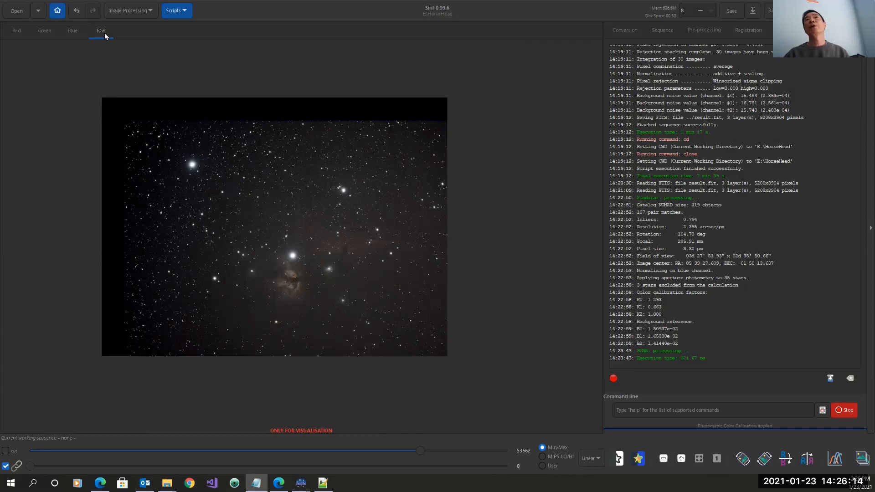
pyautogui.click(160, 141)
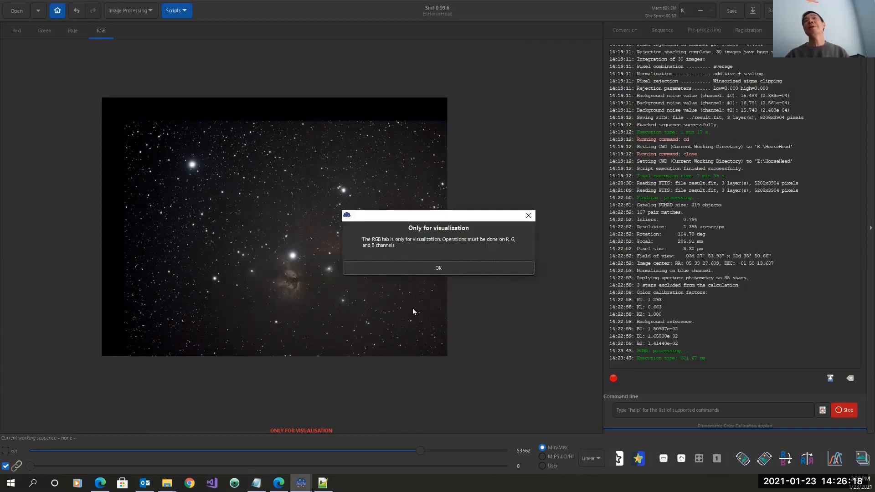
pyautogui.click(423, 268)
pyautogui.click(73, 31)
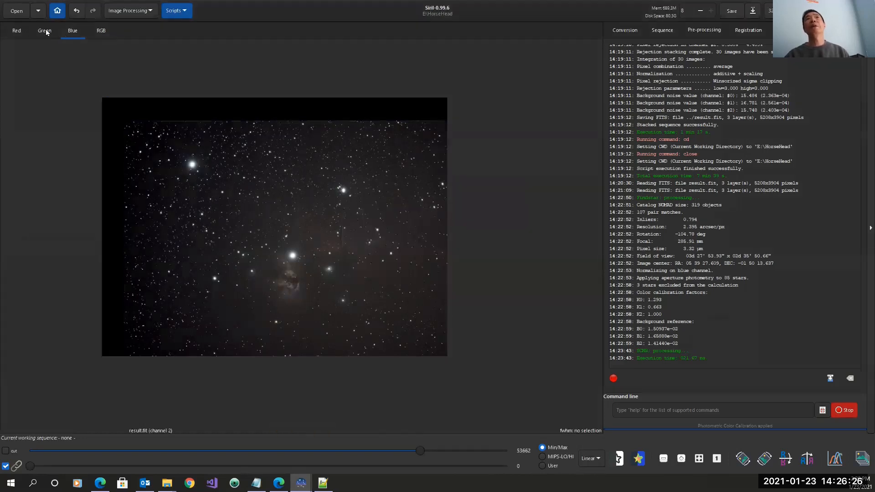
pyautogui.moveTo(145, 135); pyautogui.dragTo(430, 342)
pyautogui.moveTo(356, 276); pyautogui.dragTo(358, 278)
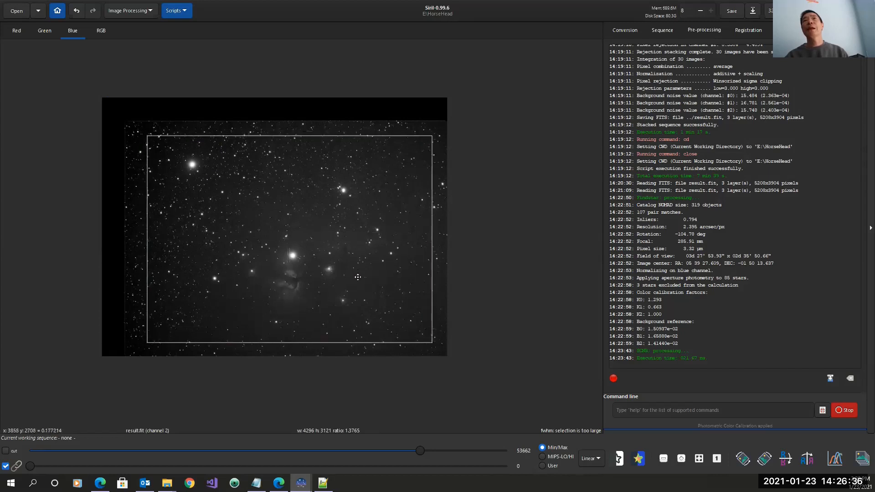
pyautogui.rightClick(274, 238)
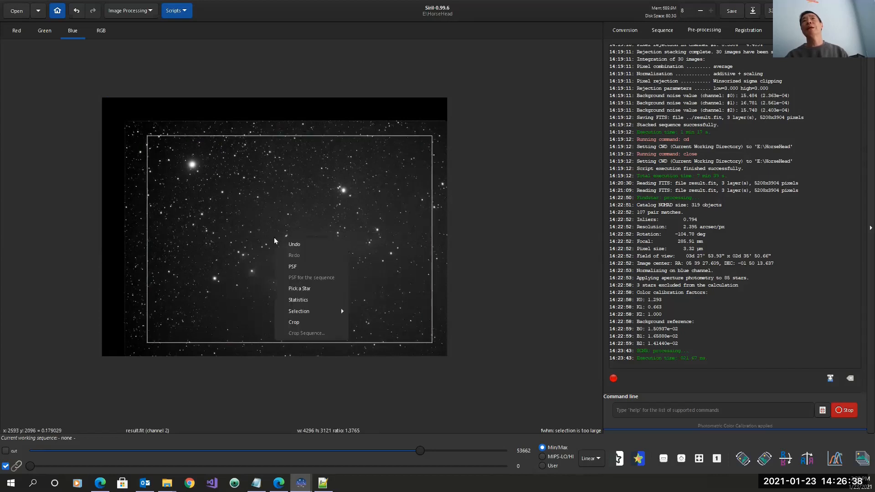
pyautogui.click(300, 323)
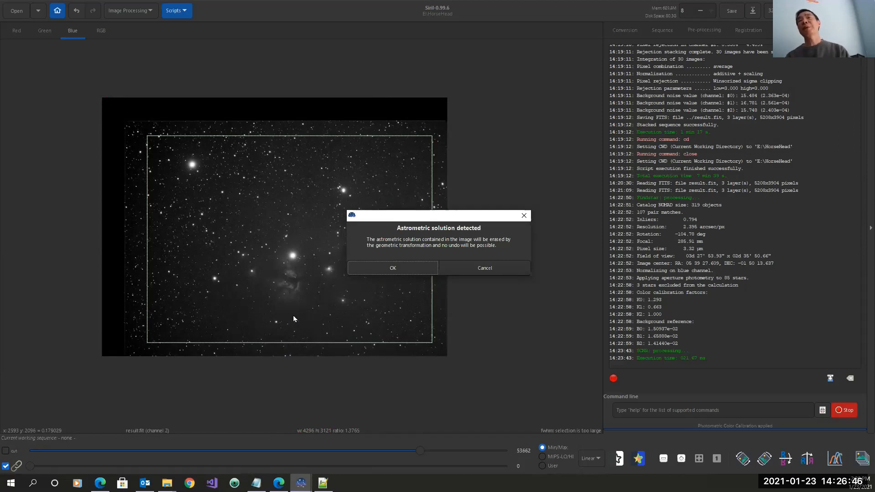
pyautogui.click(394, 269)
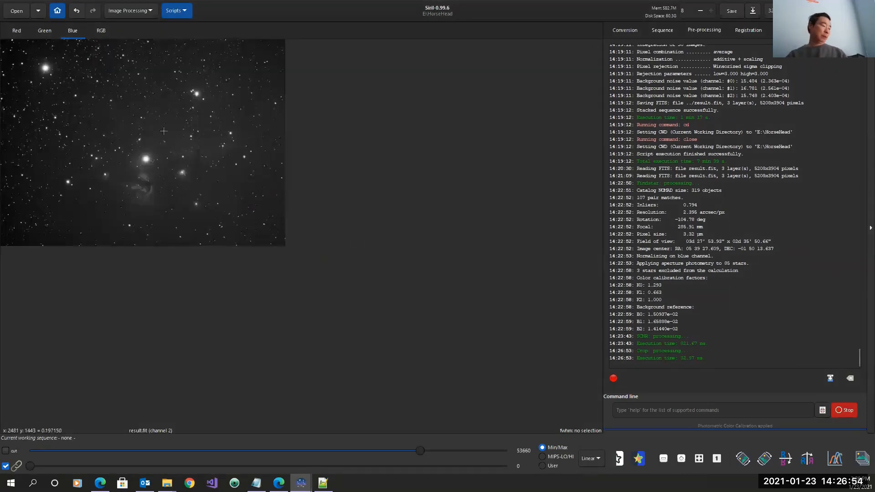
# Apply a global color saturation of about 0.85 to the cropped RGB image with the background preserved.
pyautogui.moveTo(168, 113); pyautogui.dragTo(283, 191)
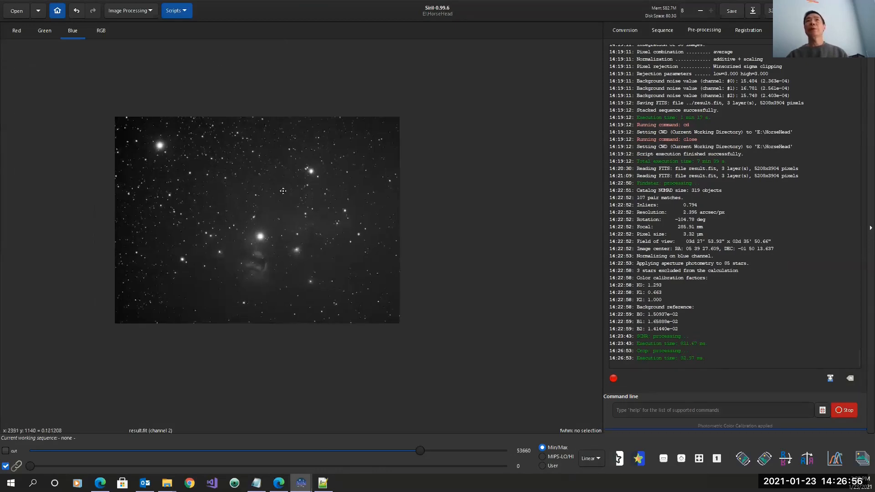
pyautogui.scroll(1, 286, 189)
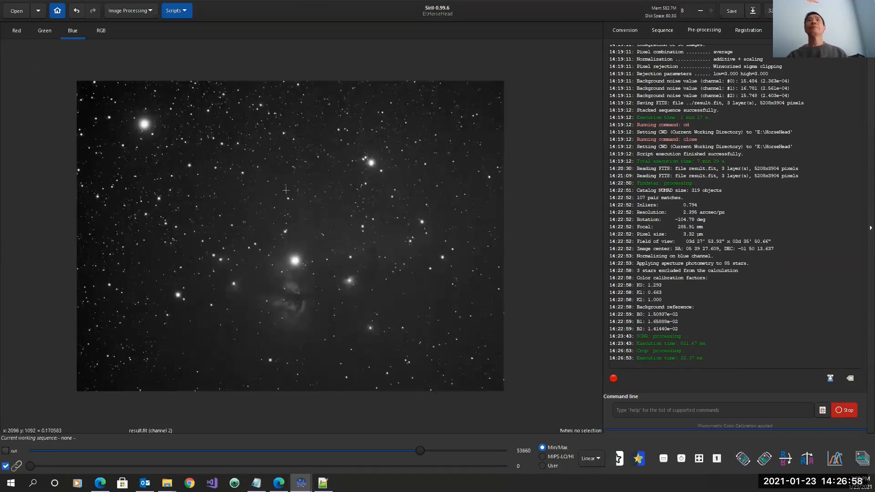
pyautogui.click(100, 31)
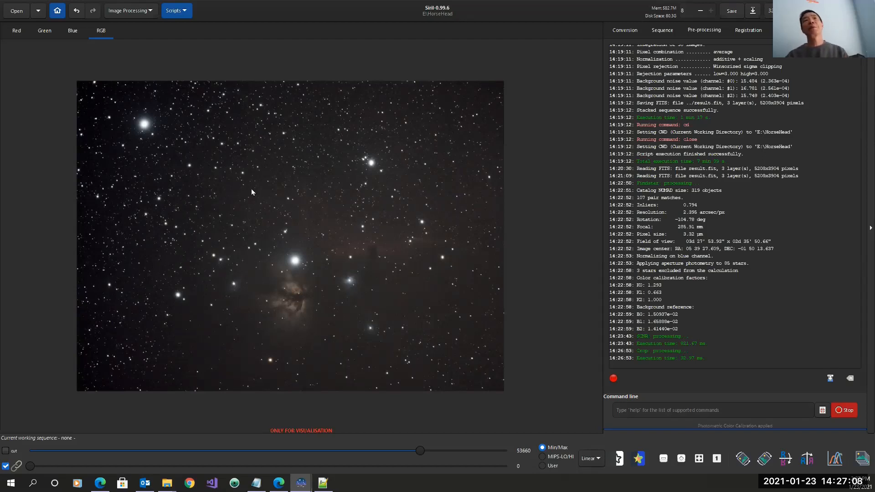
pyautogui.click(152, 12)
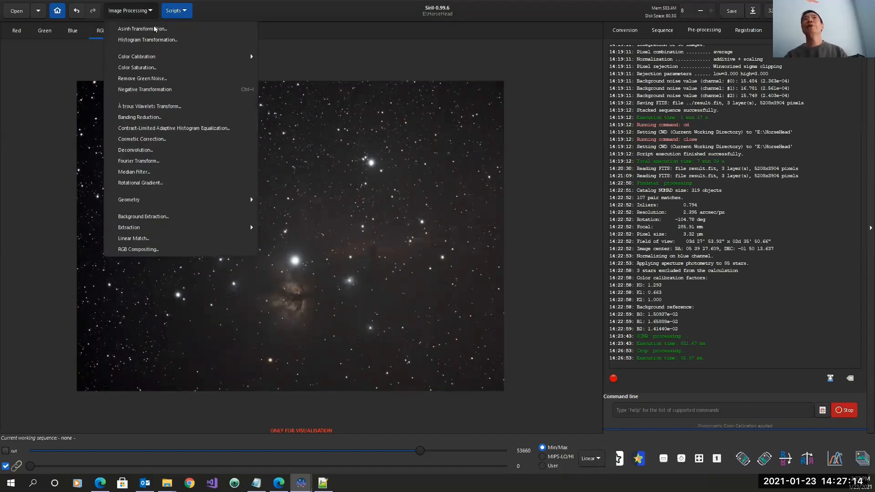
pyautogui.click(152, 67)
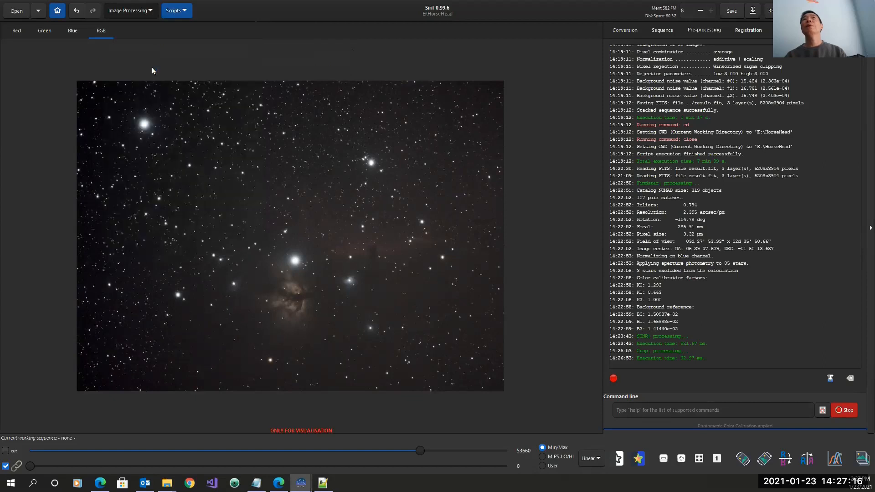
pyautogui.moveTo(417, 191); pyautogui.dragTo(581, 195)
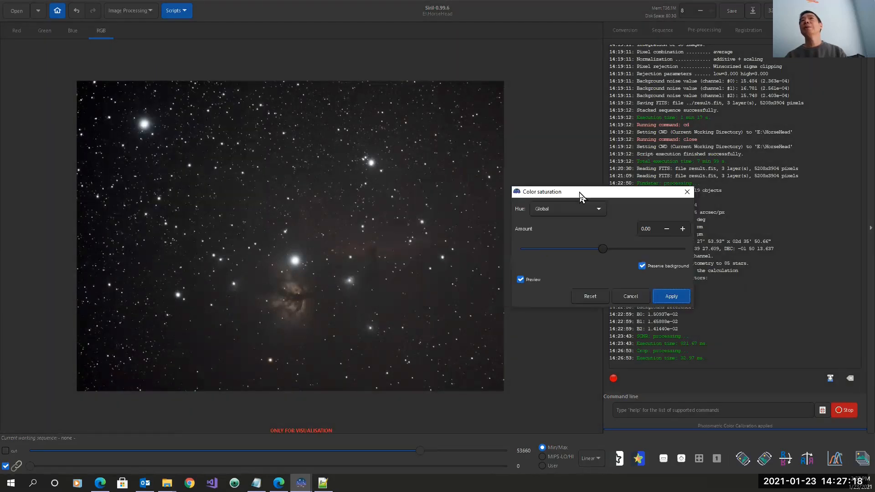
pyautogui.moveTo(606, 252); pyautogui.dragTo(677, 256)
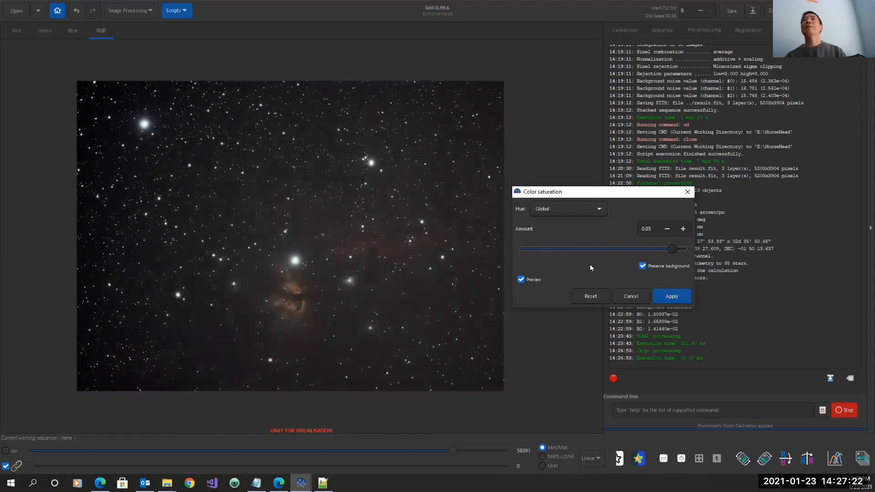
pyautogui.click(672, 296)
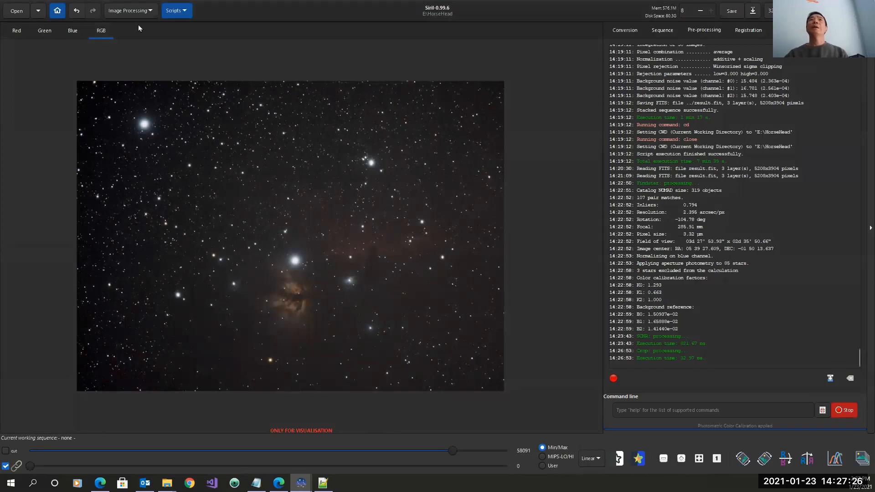
# Apply Contrast-Limited Adaptive Histogram Equalization with a tiles grid size of 10 and a clip limit of about 5.46.
pyautogui.click(148, 11)
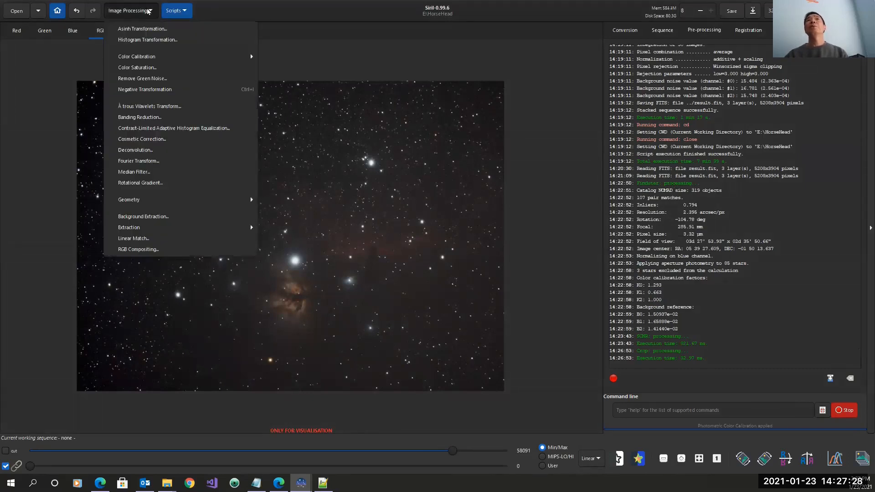
pyautogui.click(166, 129)
pyautogui.moveTo(388, 180); pyautogui.dragTo(575, 164)
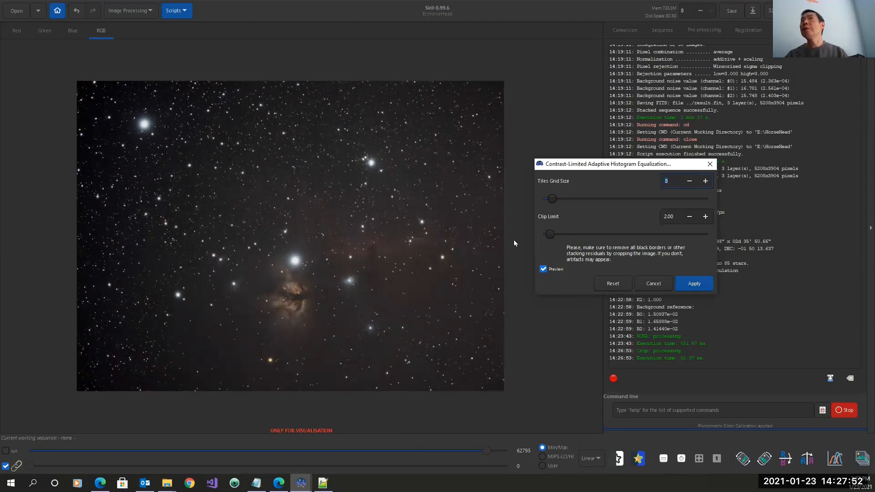
pyautogui.moveTo(550, 235); pyautogui.dragTo(569, 238)
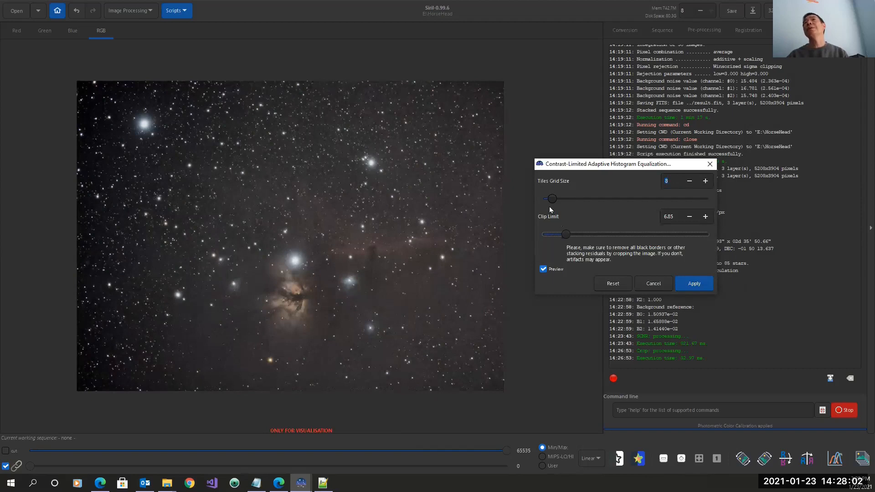
pyautogui.moveTo(553, 200); pyautogui.dragTo(554, 200)
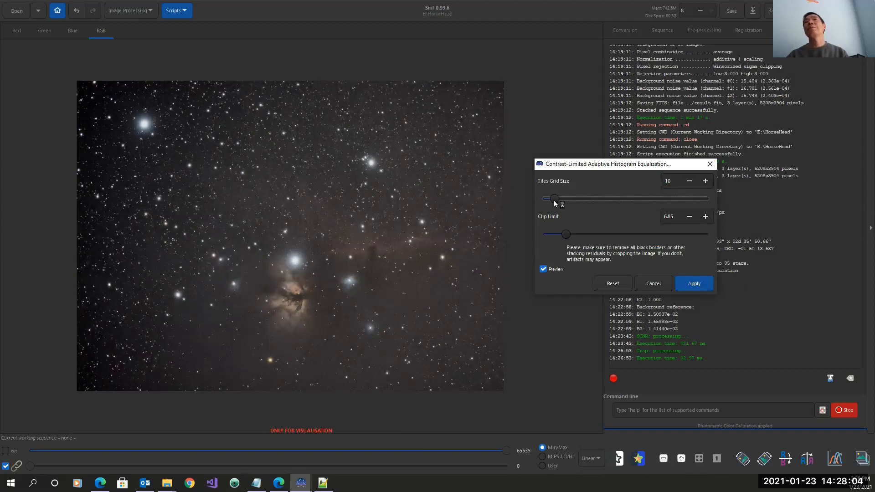
pyautogui.moveTo(566, 237); pyautogui.dragTo(561, 236)
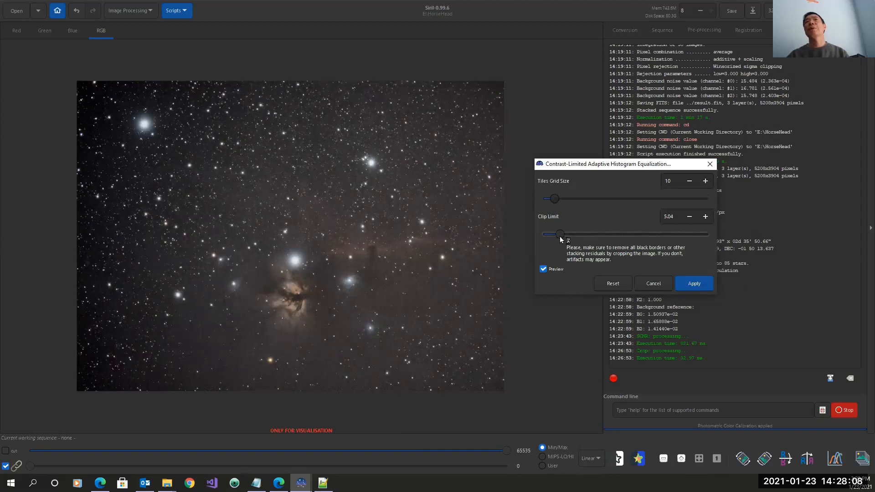
pyautogui.moveTo(560, 237); pyautogui.dragTo(562, 238)
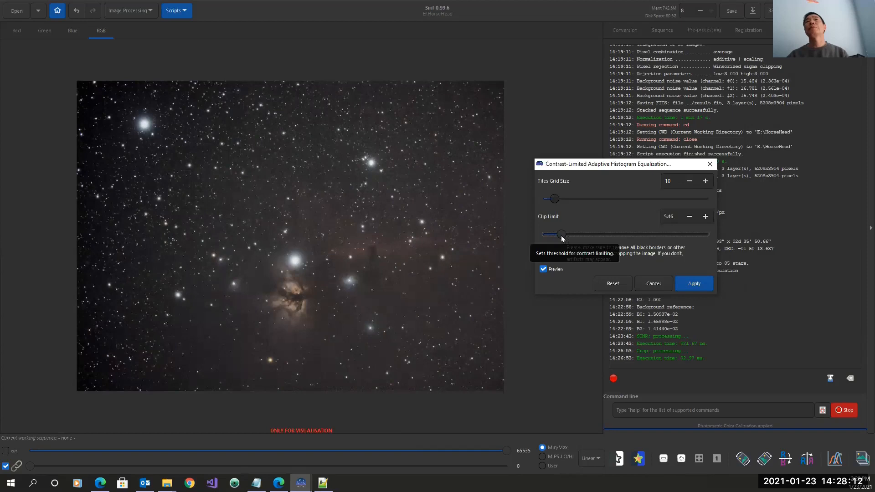
pyautogui.click(694, 282)
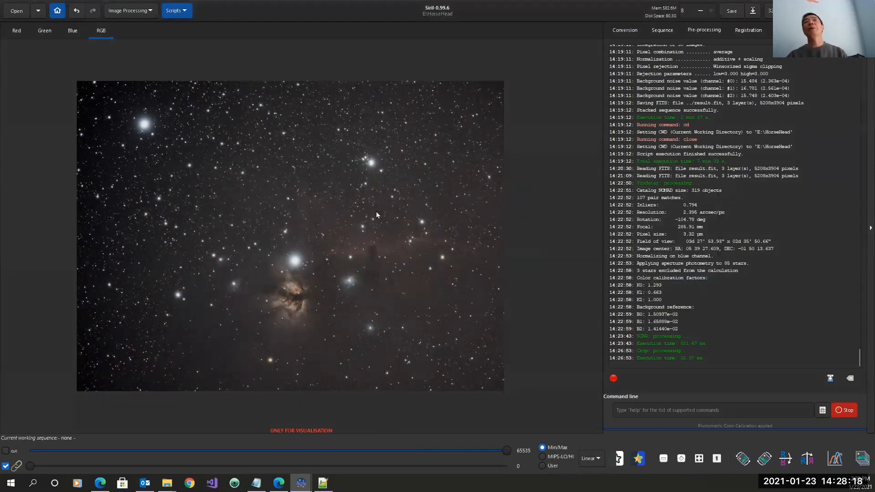
# Darken the background with another Asinh Transformation using a black point of about 0.115.
pyautogui.click(144, 12)
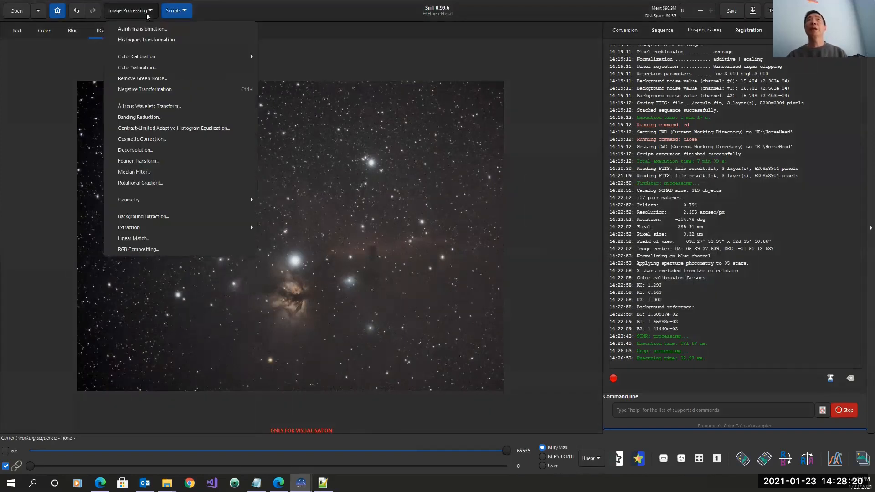
pyautogui.click(146, 26)
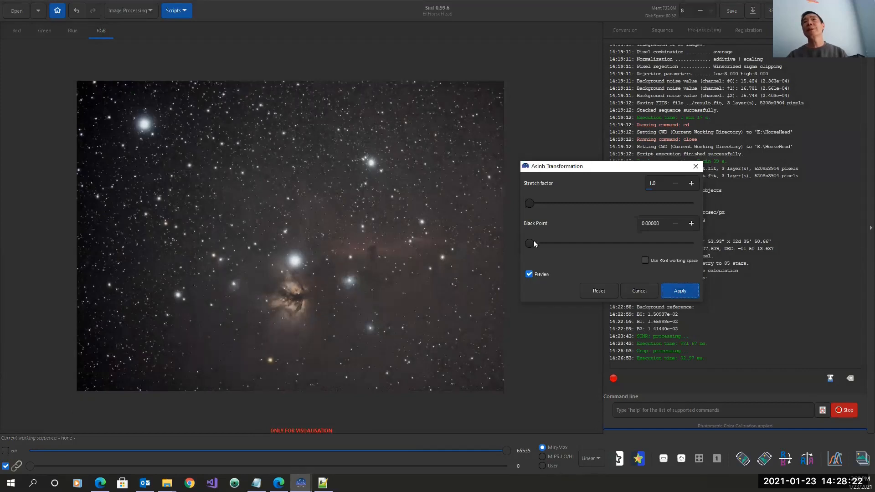
pyautogui.moveTo(529, 244); pyautogui.dragTo(622, 245)
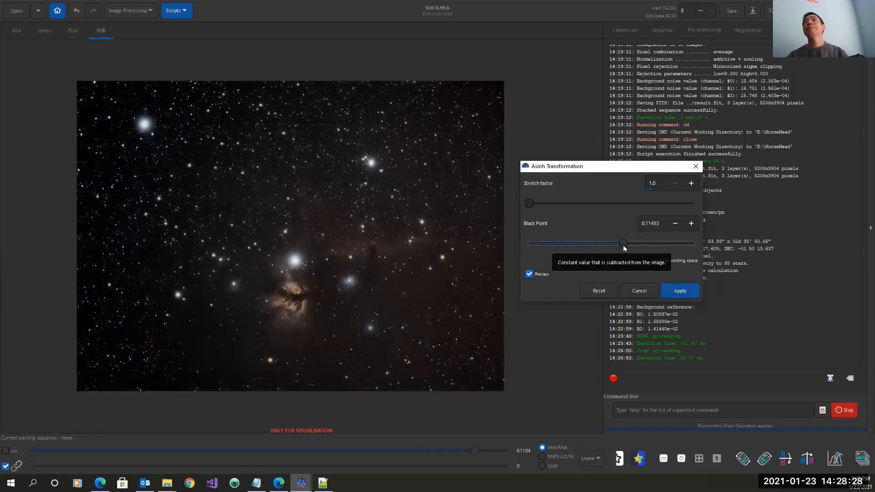
pyautogui.click(684, 293)
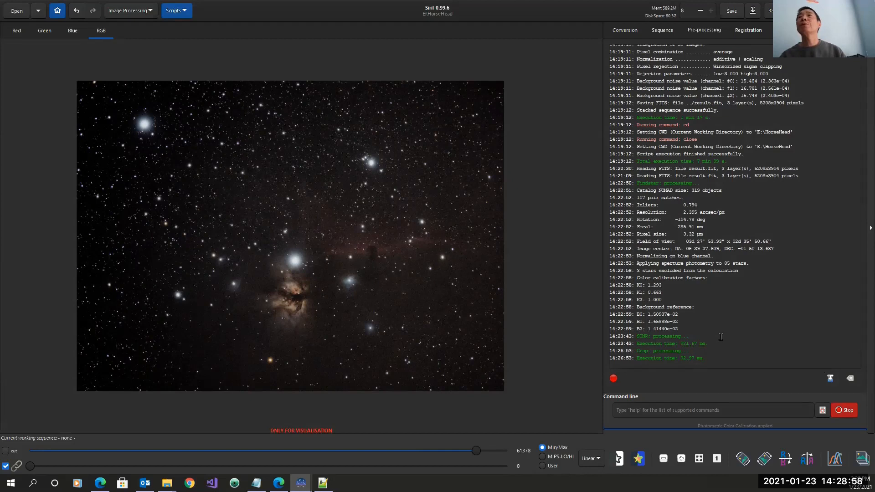
# Undo the last Asinh Transformation, the CLAHE and the saturation enhancement, and redo the saturation and the CLAHE.
pyautogui.hotkey('ctrl', 'z')
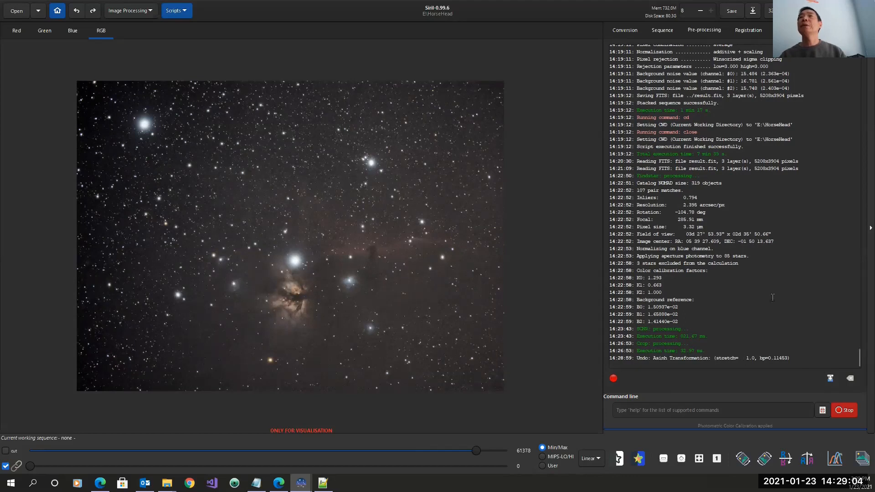
pyautogui.hotkey('ctrl', 'z')
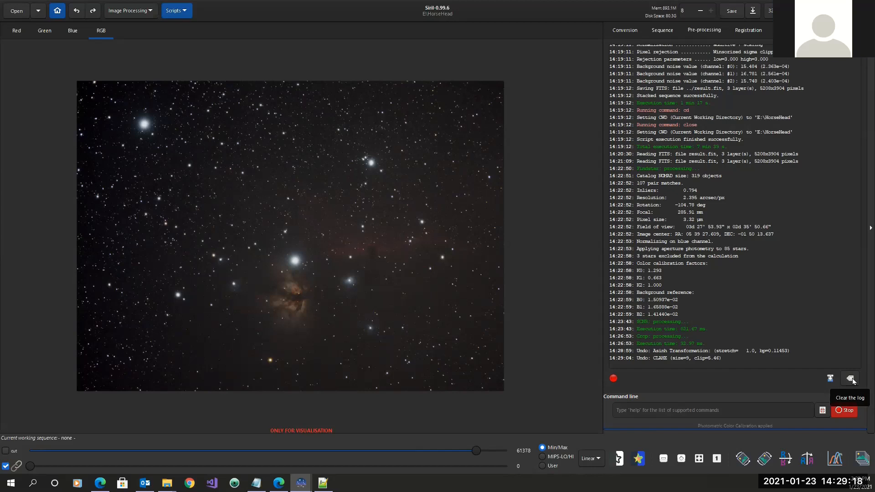
pyautogui.click(76, 12)
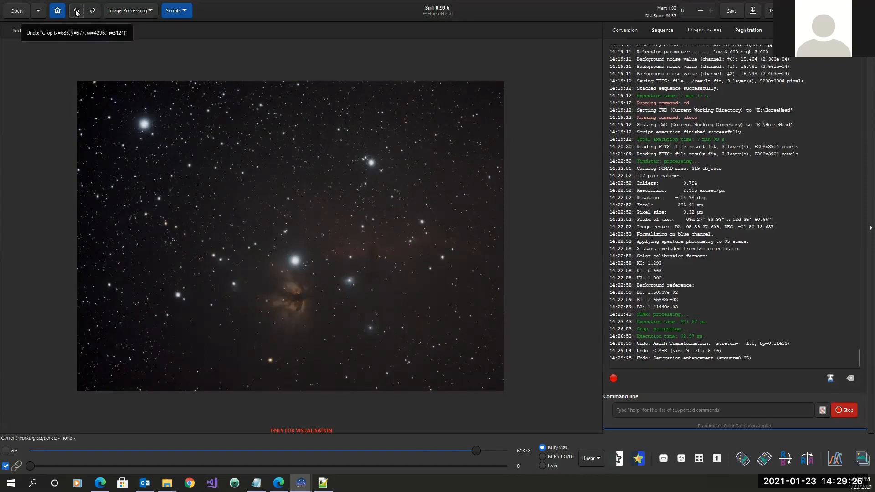
pyautogui.click(92, 11)
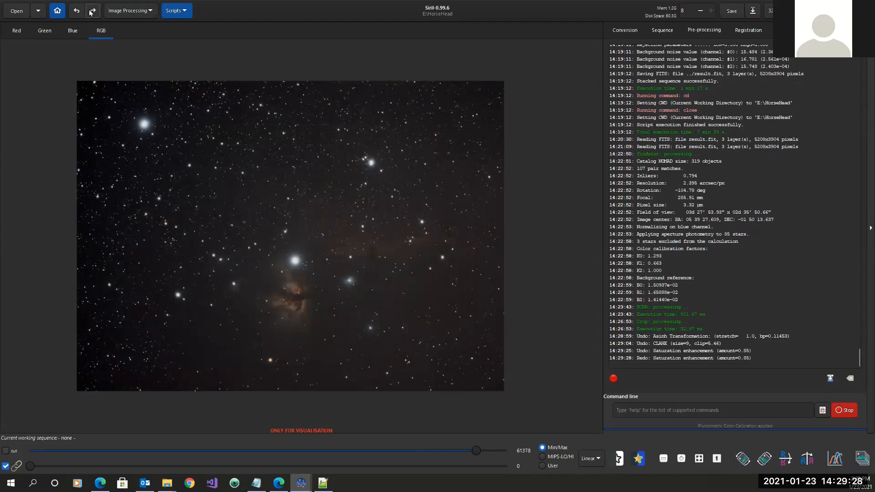
pyautogui.click(92, 11)
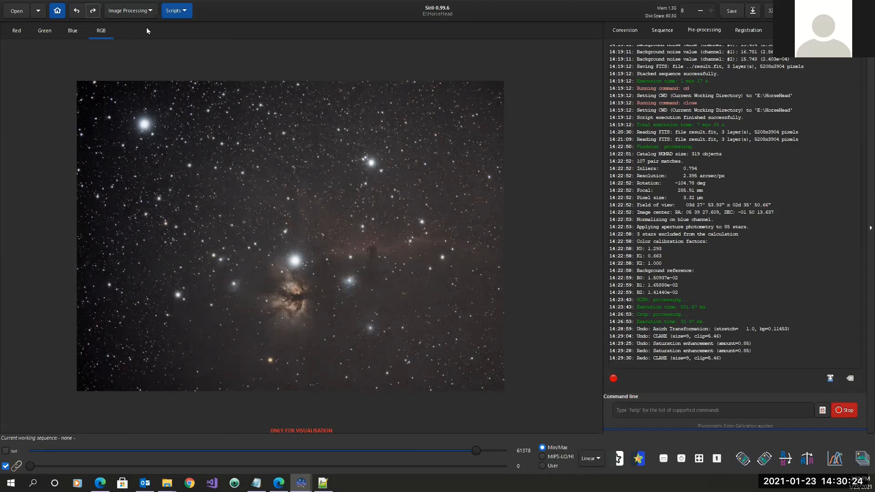
# Start a Background Extraction and generate a sample grid with 15 samples per line.
pyautogui.click(150, 11)
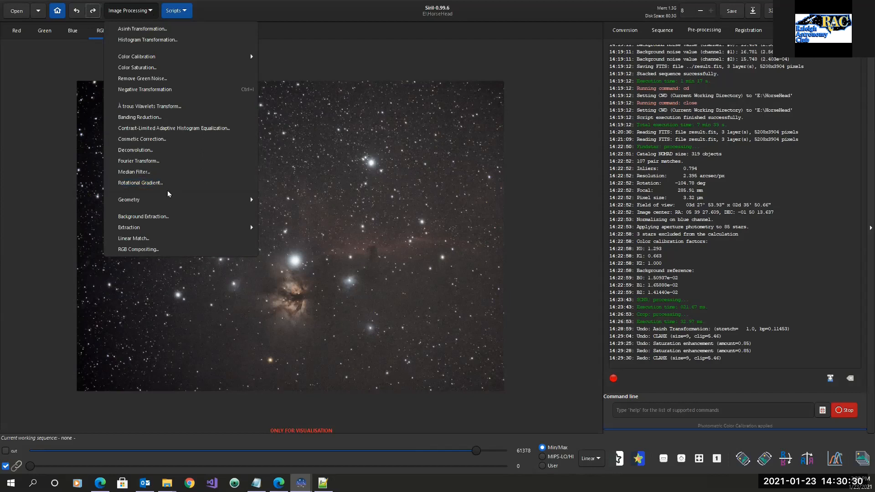
pyautogui.moveTo(169, 228)
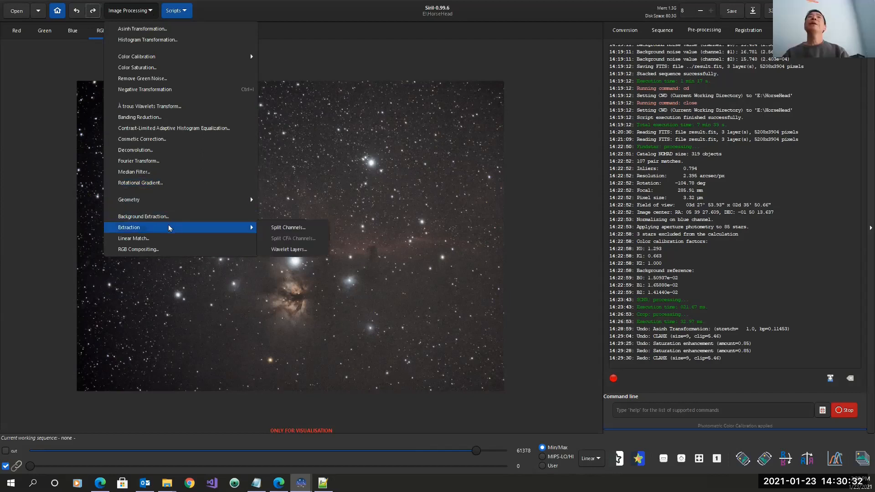
pyautogui.click(168, 217)
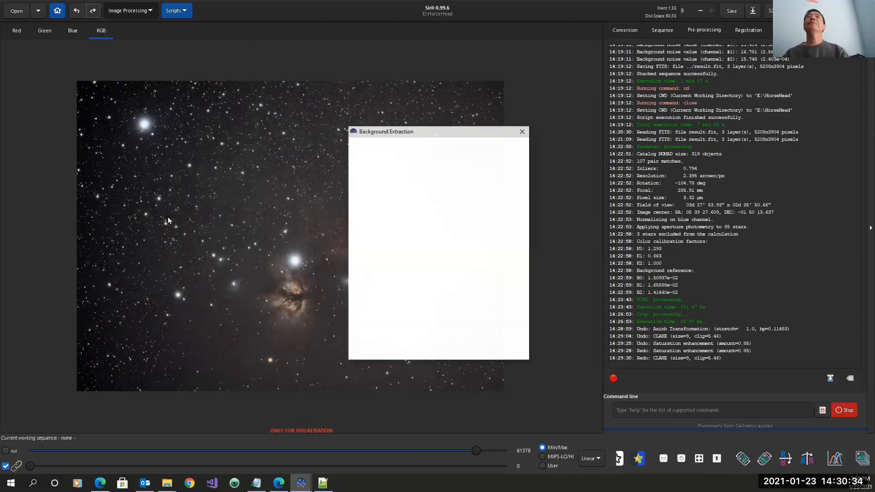
pyautogui.moveTo(437, 137); pyautogui.dragTo(628, 123)
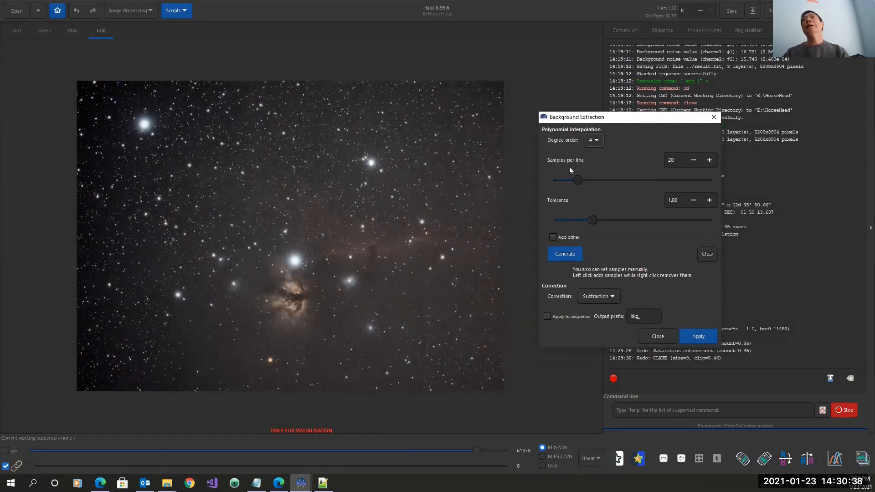
pyautogui.click(572, 255)
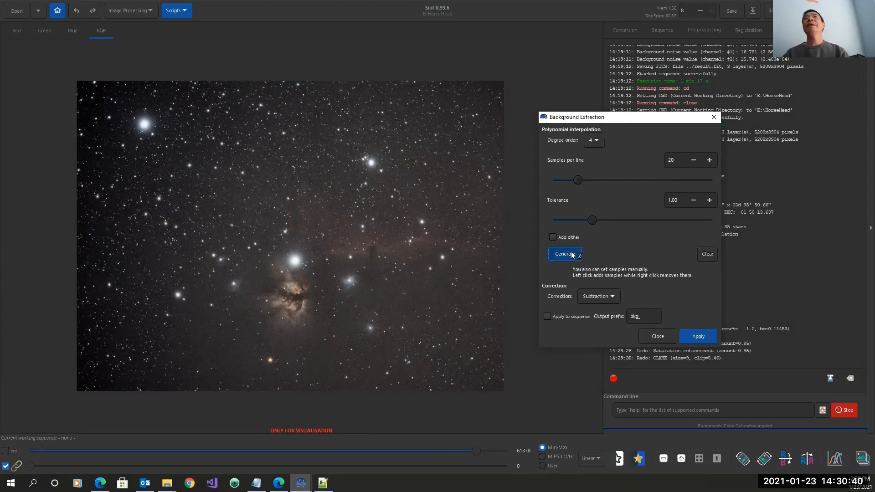
pyautogui.moveTo(578, 183); pyautogui.dragTo(570, 182)
pyautogui.click(564, 255)
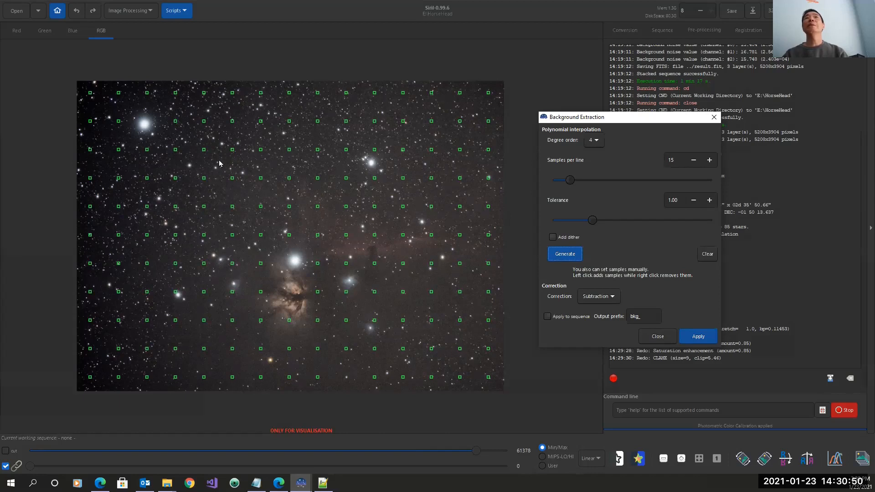
# Show the blue channel and remove the background samples on and around the Flame Nebula and the bright star above it.
pyautogui.rightClick(318, 209)
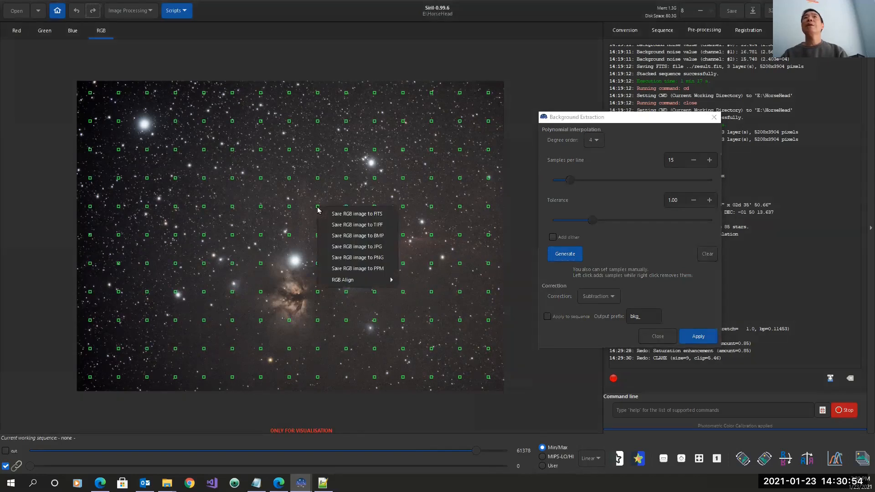
pyautogui.click(633, 121)
pyautogui.click(72, 32)
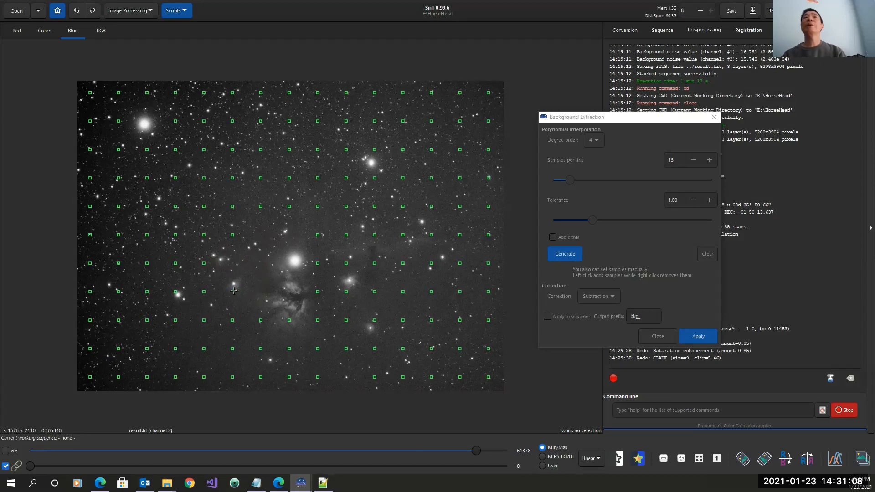
pyautogui.rightClick(205, 263)
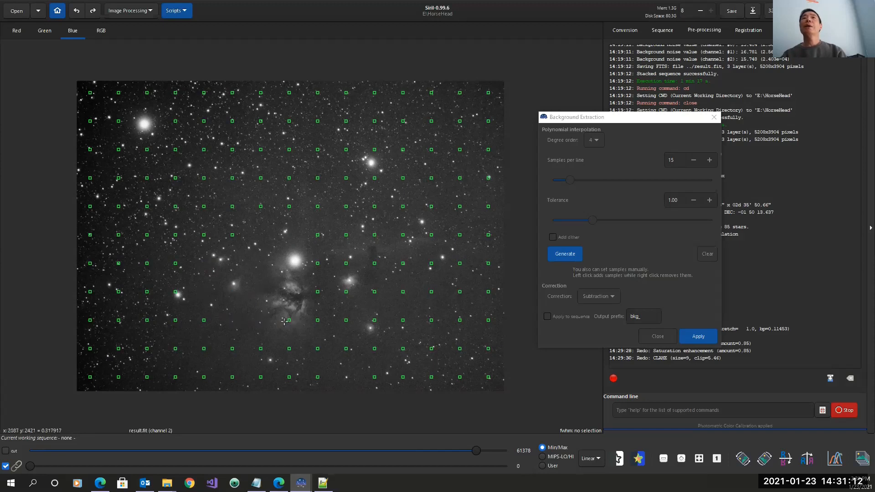
pyautogui.rightClick(318, 320)
pyautogui.rightClick(289, 320)
pyautogui.rightClick(317, 293)
pyautogui.rightClick(318, 264)
# Remove the background samples over the Horsehead Nebula and the nebulosity directly around and below it.
pyautogui.rightClick(318, 235)
pyautogui.rightClick(346, 235)
pyautogui.rightClick(374, 235)
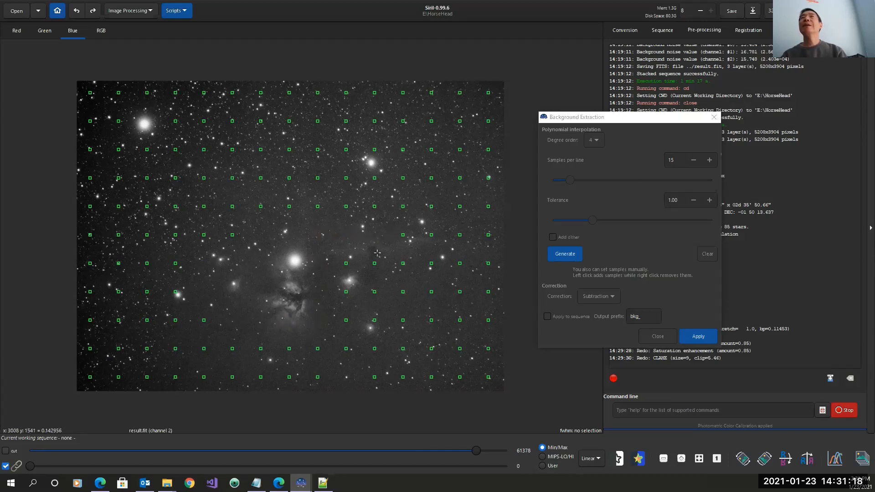
pyautogui.rightClick(375, 263)
pyautogui.rightClick(346, 264)
pyautogui.rightClick(346, 291)
pyautogui.rightClick(375, 292)
pyautogui.rightClick(375, 320)
pyautogui.rightClick(346, 321)
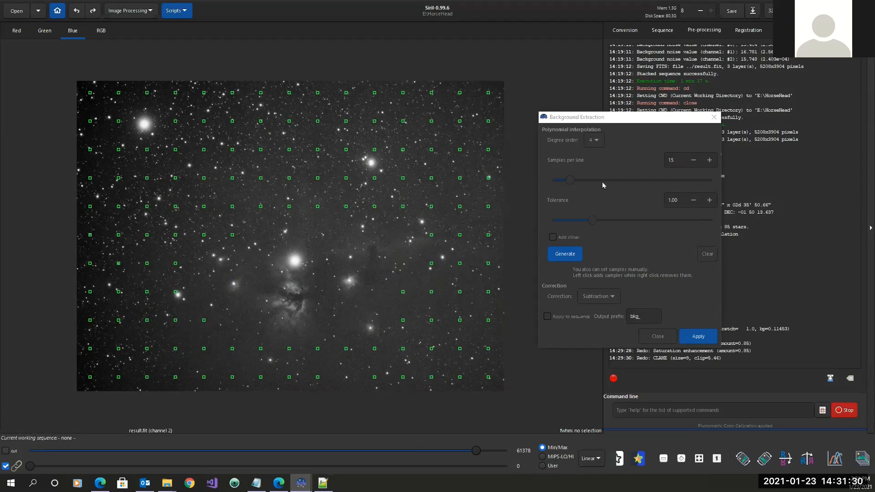
# Remove the remaining samples just beyond the Horsehead nebulosity and by the bright star left of the Flame Nebula, checking them in RGB.
pyautogui.moveTo(607, 122); pyautogui.dragTo(599, 91)
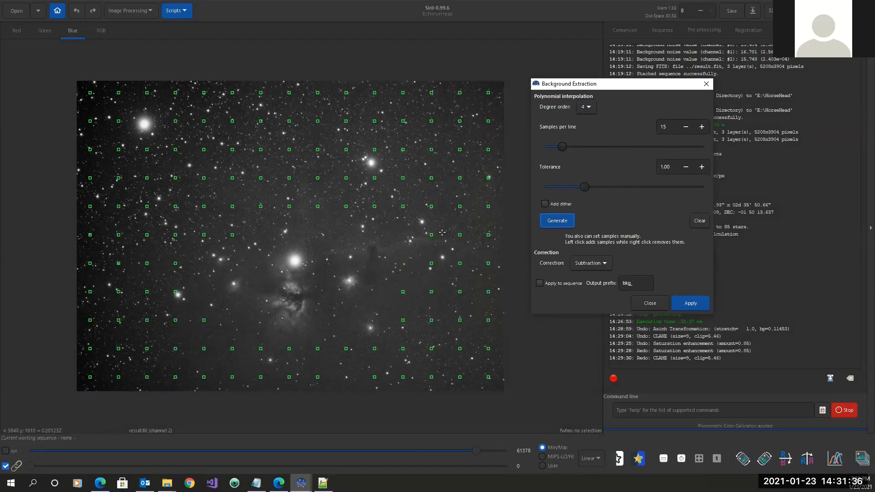
pyautogui.rightClick(433, 264)
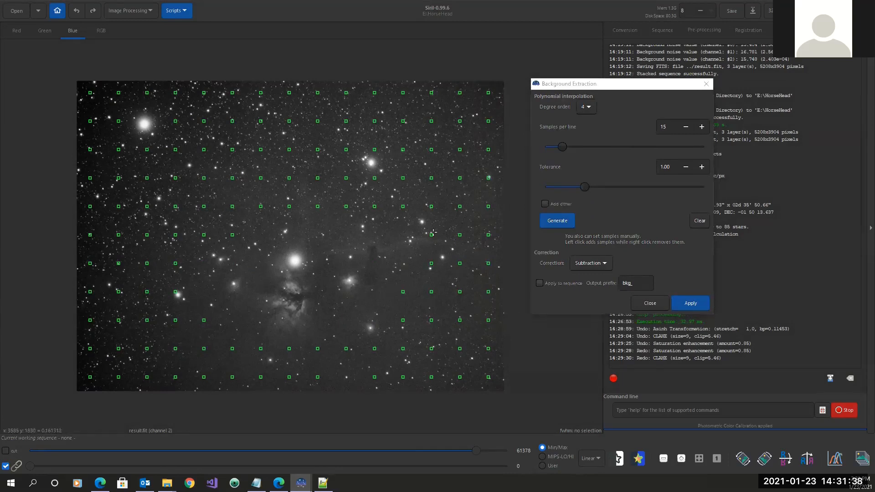
pyautogui.rightClick(433, 232)
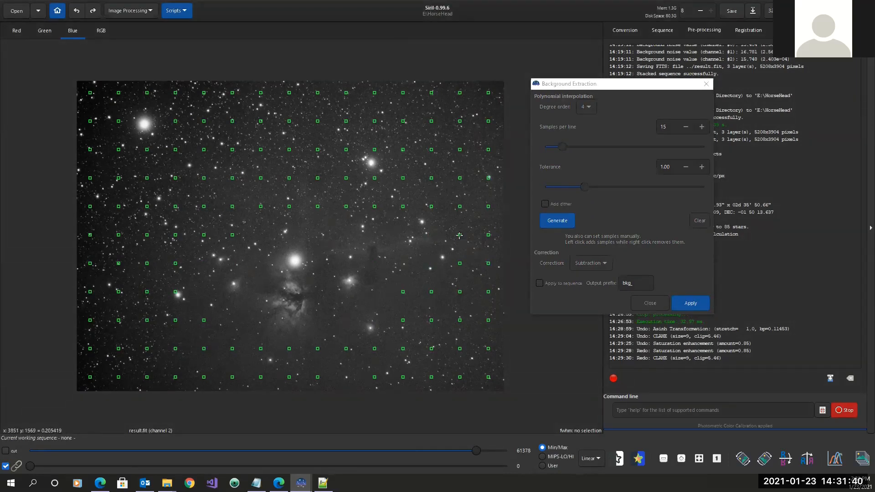
pyautogui.rightClick(403, 291)
pyautogui.rightClick(403, 320)
pyautogui.rightClick(174, 292)
pyautogui.click(100, 33)
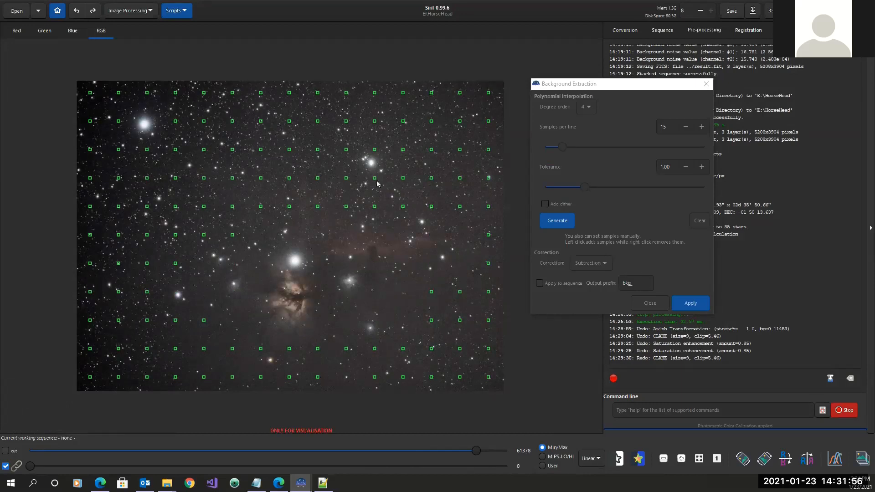
pyautogui.click(72, 31)
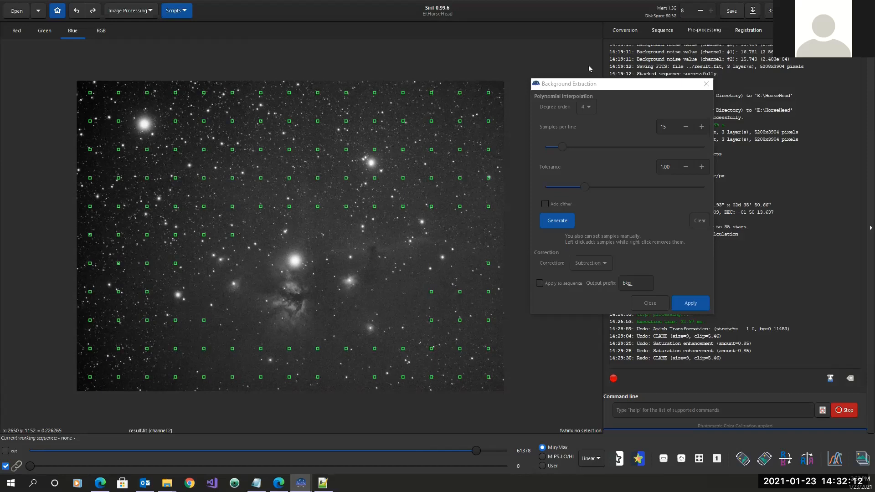
# Apply the background extraction with subtraction correction and degree order 4, and view the RGB result.
pyautogui.moveTo(614, 87); pyautogui.dragTo(613, 80)
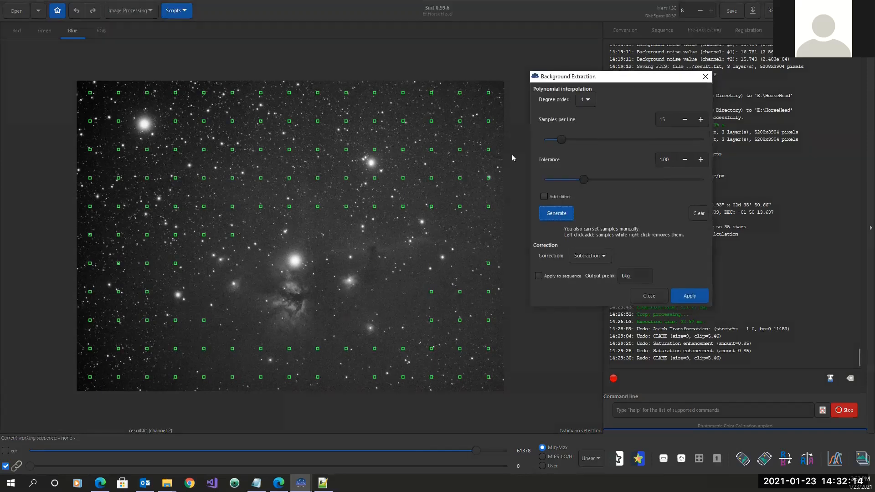
pyautogui.click(691, 297)
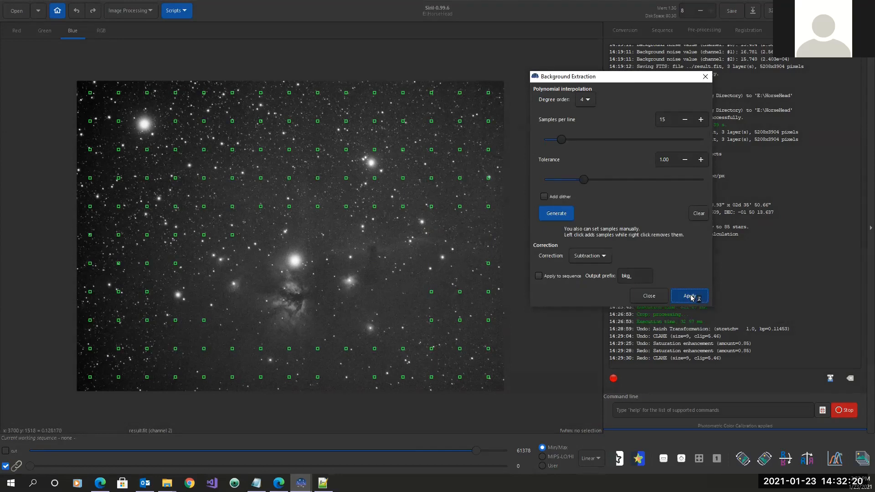
pyautogui.click(99, 30)
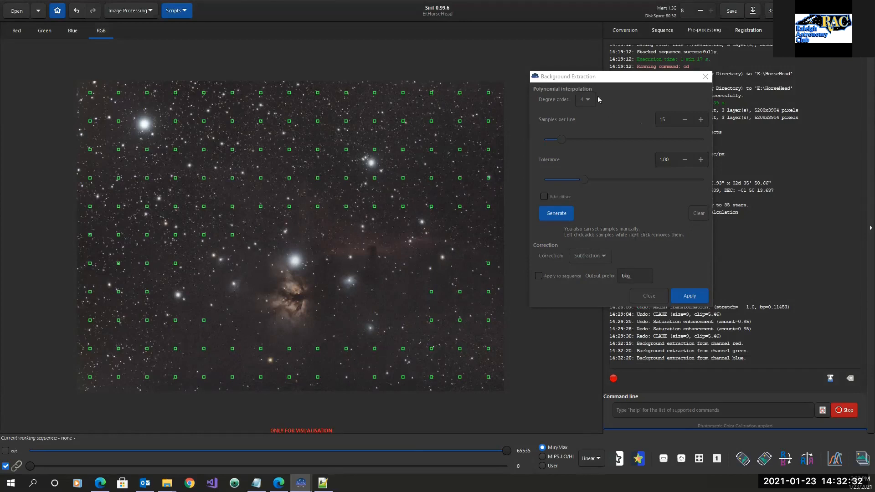
# Set the polynomial degree order to 2 and close Background Extraction without applying it again.
pyautogui.click(585, 99)
pyautogui.click(586, 79)
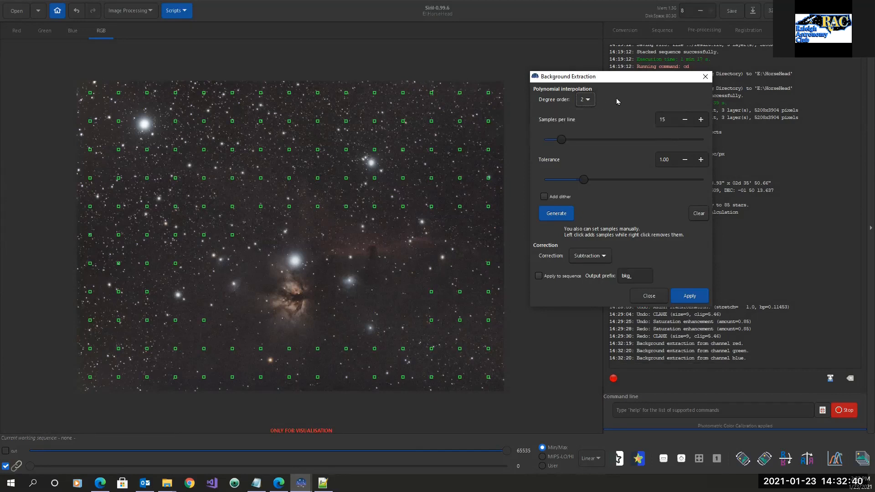
pyautogui.click(643, 297)
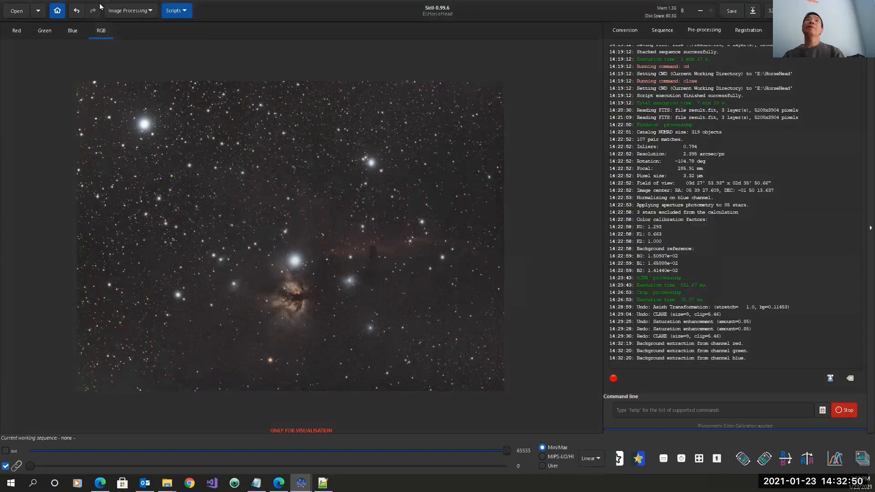
pyautogui.click(149, 11)
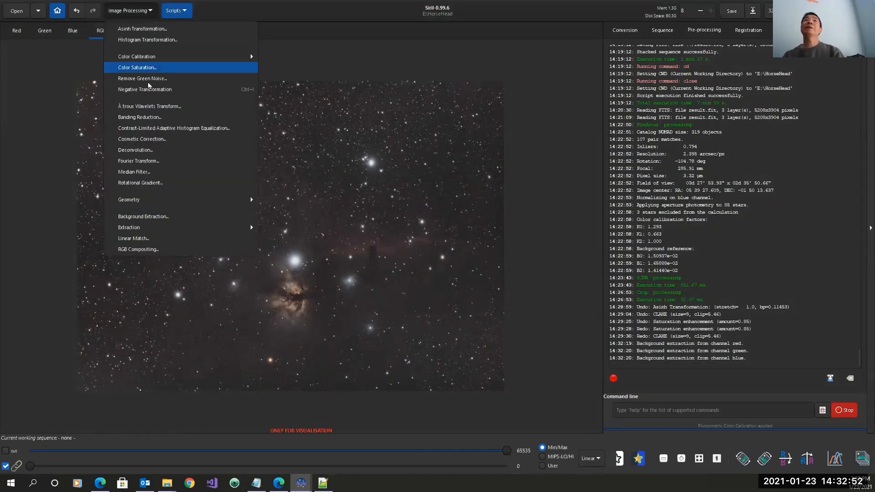
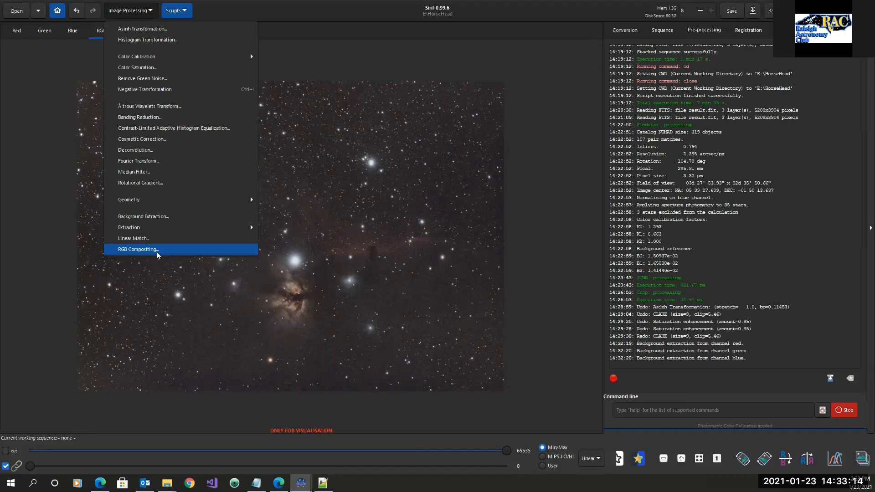
pyautogui.click(551, 168)
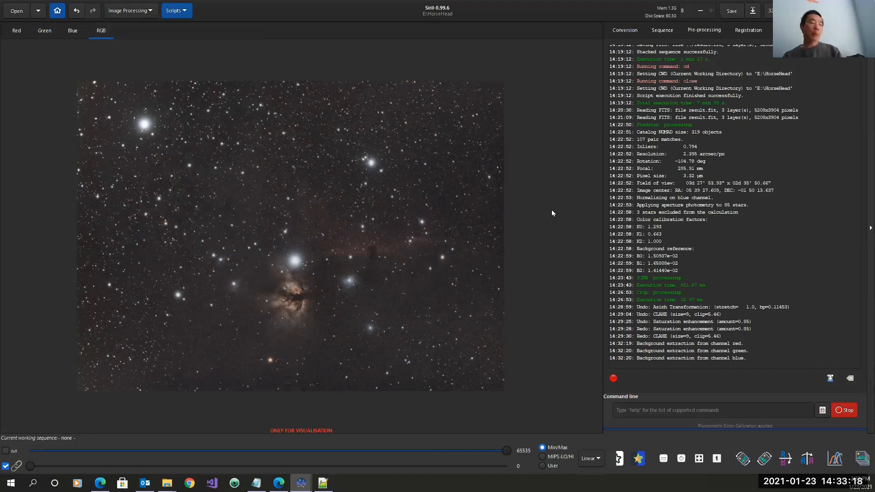
# Undo the background extraction and the CLAHE contrast enhancement.
pyautogui.hotkey('ctrl', 'z')
pyautogui.hotkey('ctrl', 'z')
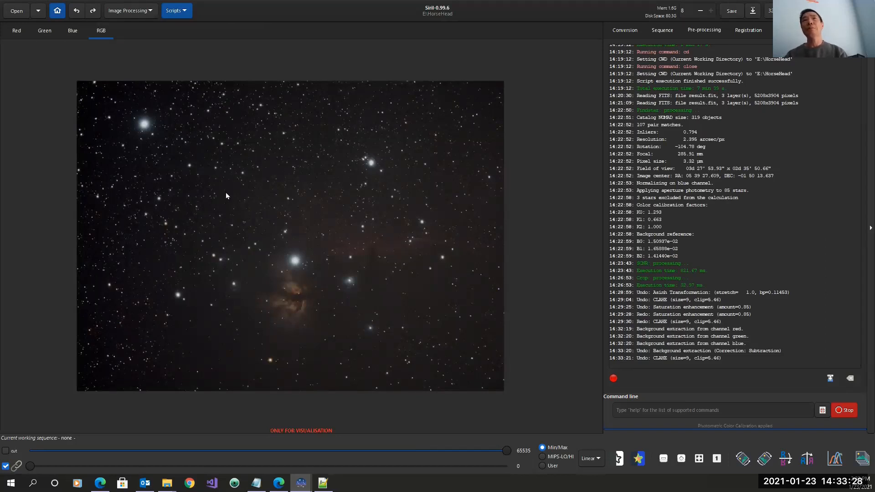
pyautogui.click(147, 13)
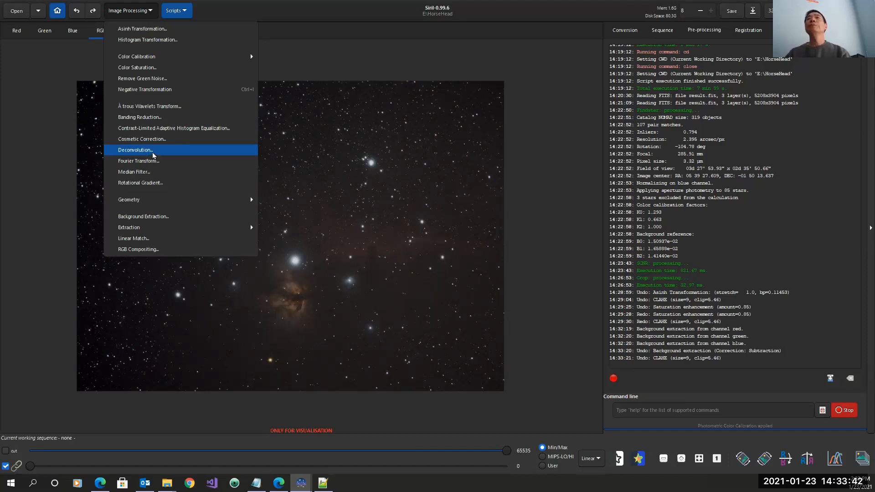
pyautogui.click(369, 178)
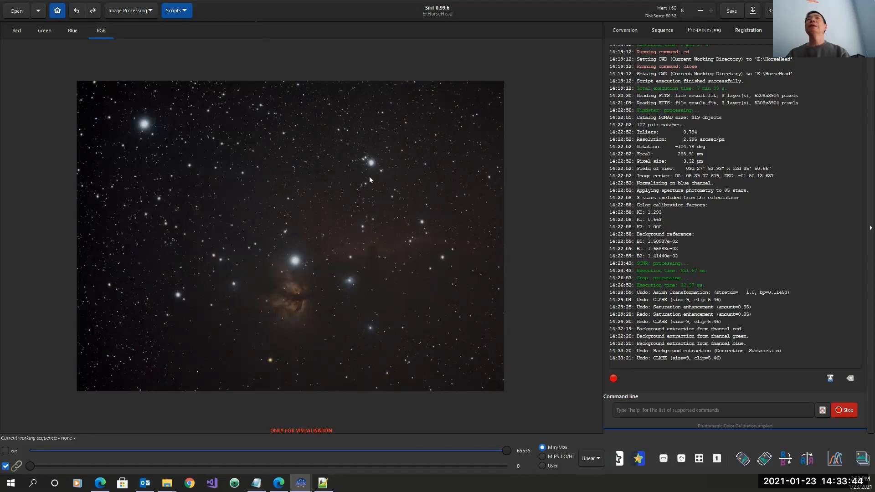
# Save the RGB image as a 32-bit floating point TIFF named B33 without compression.
pyautogui.rightClick(177, 168)
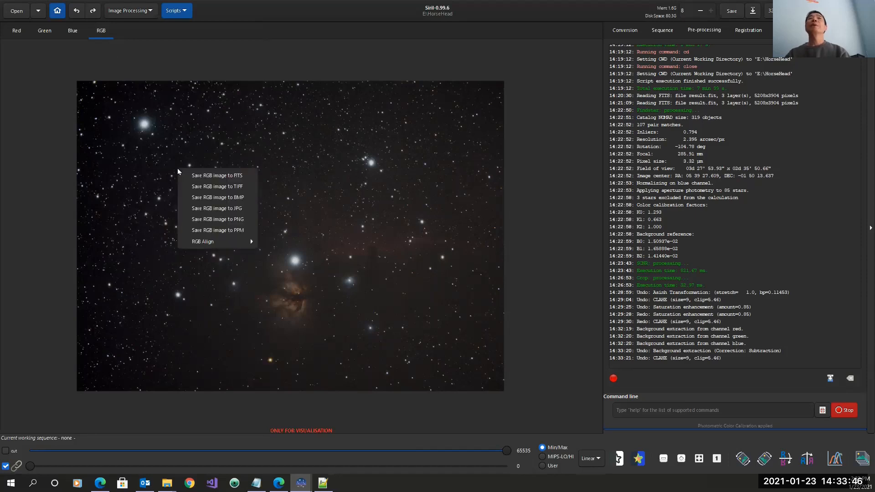
pyautogui.click(200, 186)
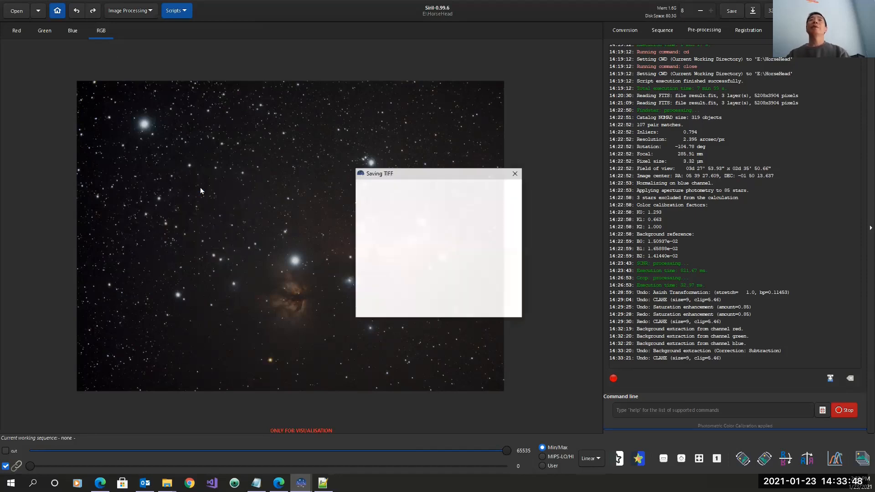
pyautogui.write('B33')
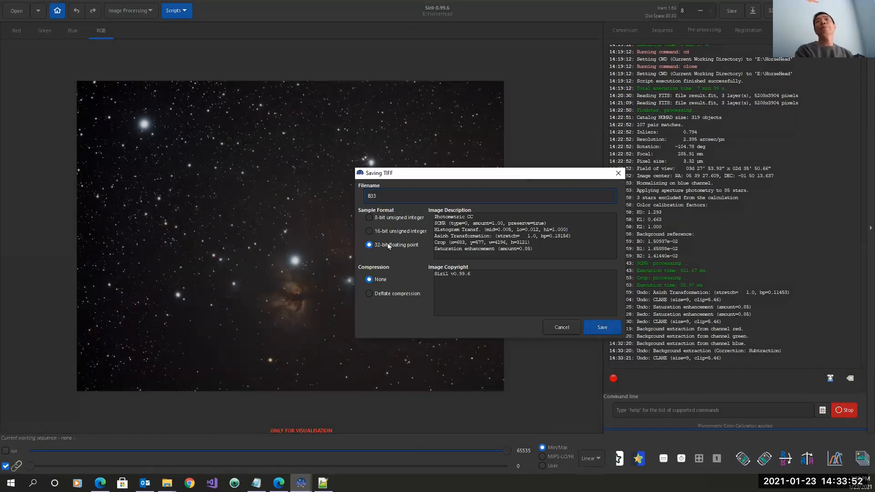
pyautogui.click(596, 326)
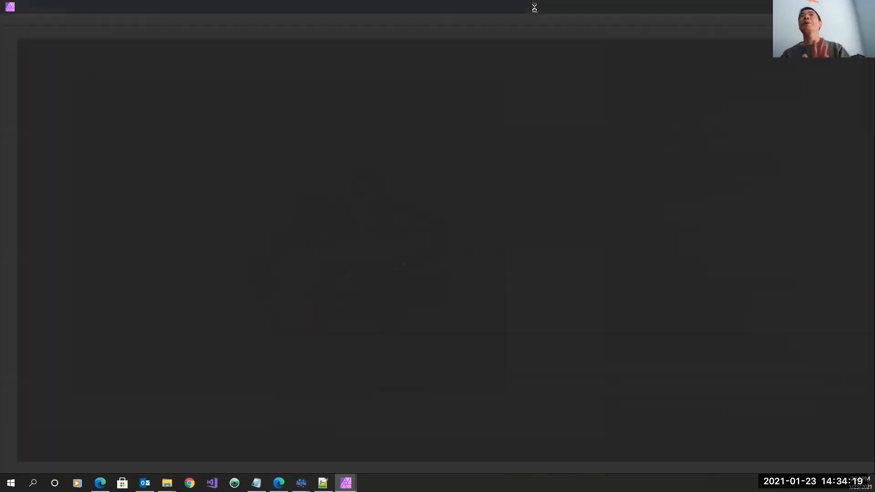
# Move the Affinity Photo window off Siril and try to close Siril with the quit command.
pyautogui.moveTo(701, 5); pyautogui.dragTo(0, 91)
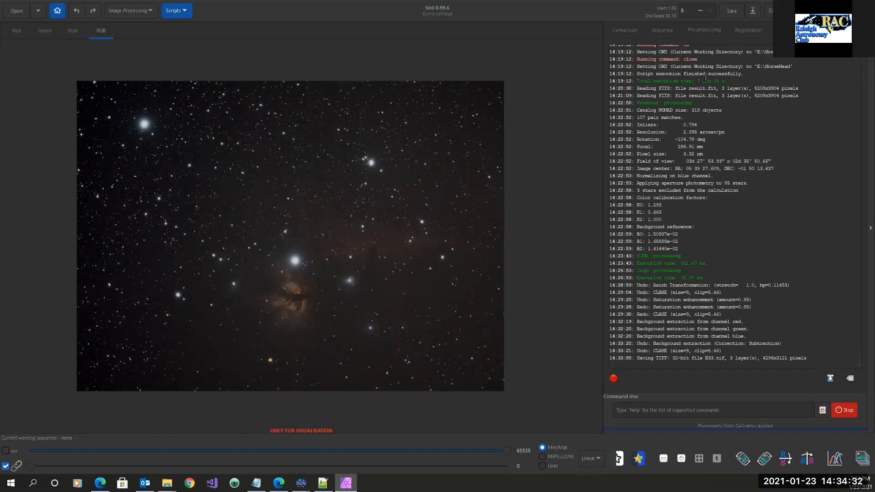
pyautogui.click(864, 10)
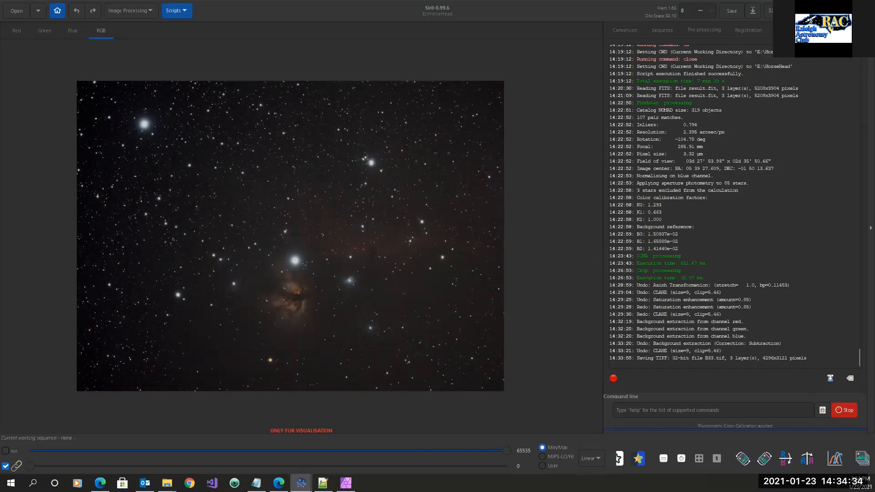
pyautogui.click(462, 275)
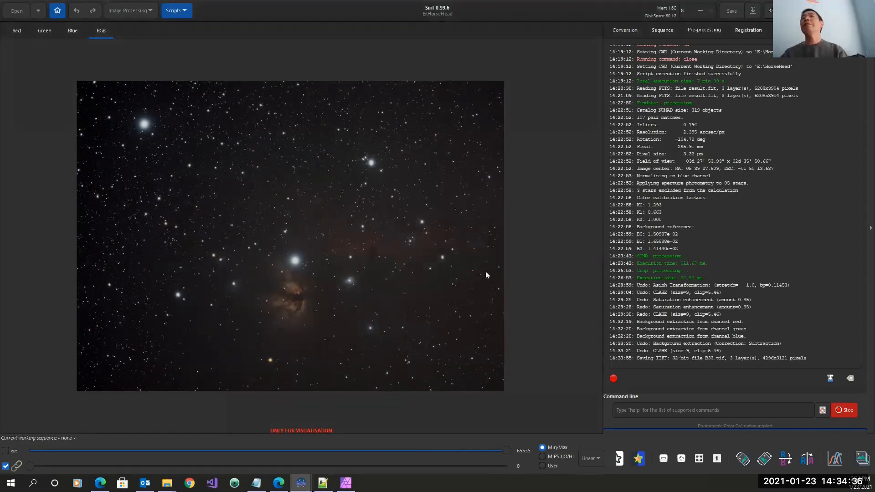
pyautogui.click(640, 411)
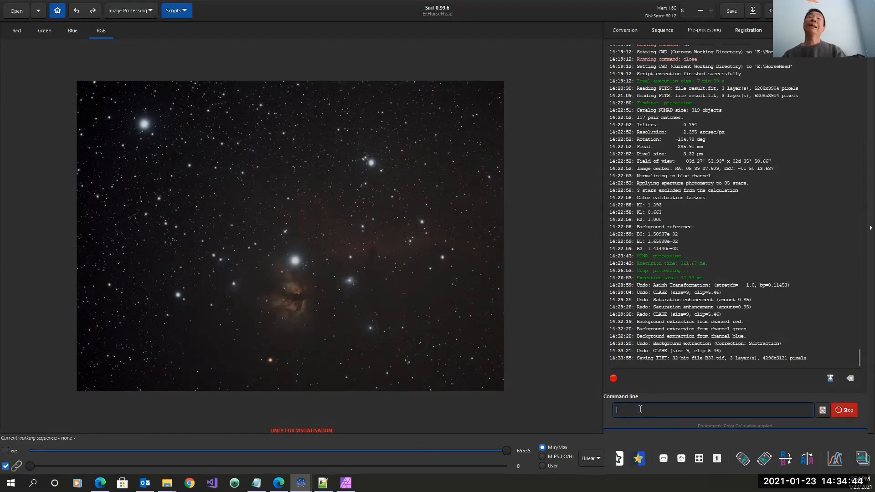
pyautogui.write('c')
pyautogui.write('uit')
pyautogui.press('Return')
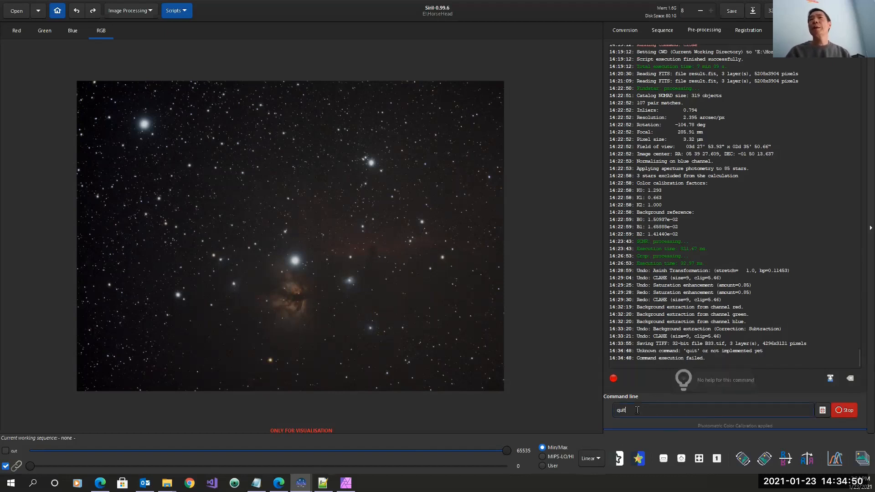
# Close Siril with the exit command.
pyautogui.press('BackSpace')
pyautogui.press('BackSpace')
pyautogui.write('exit')
pyautogui.press('Return')
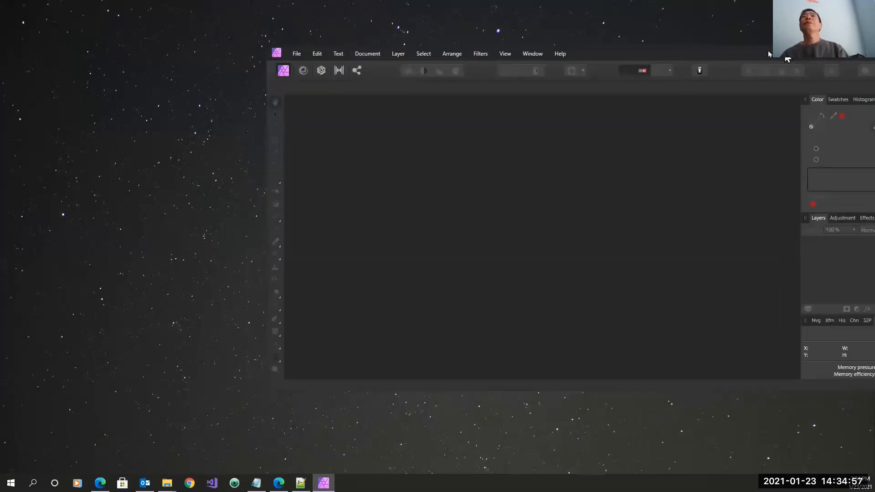
# Switch to a maximized Affinity Photo window and open B33.tif in it from File Explorer.
pyautogui.click(723, 55)
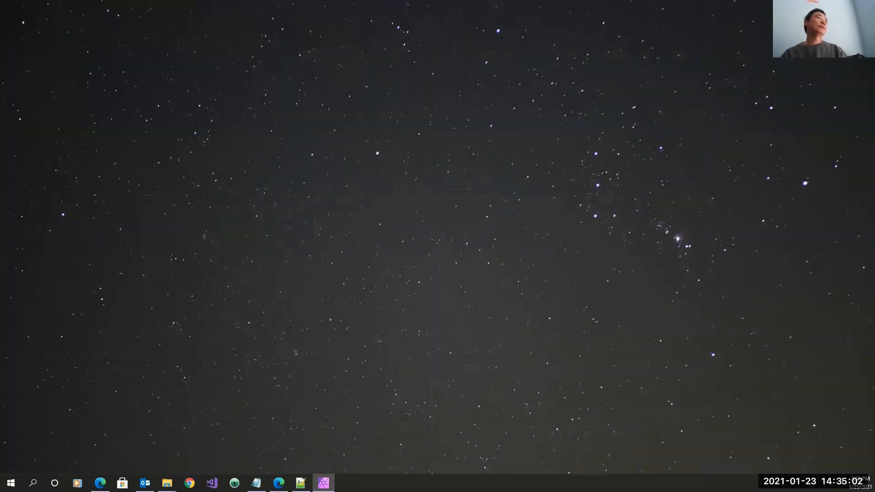
pyautogui.click(167, 442)
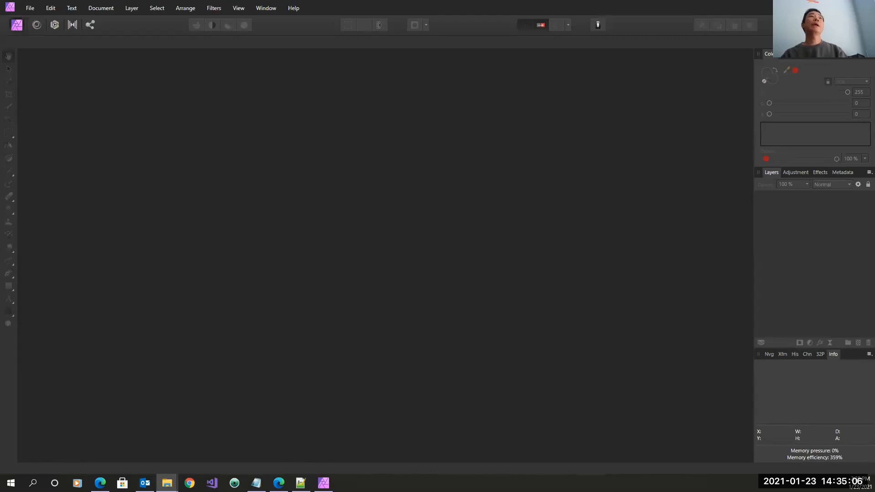
pyautogui.hotkey('alt', 'Tab')
pyautogui.click(259, 188)
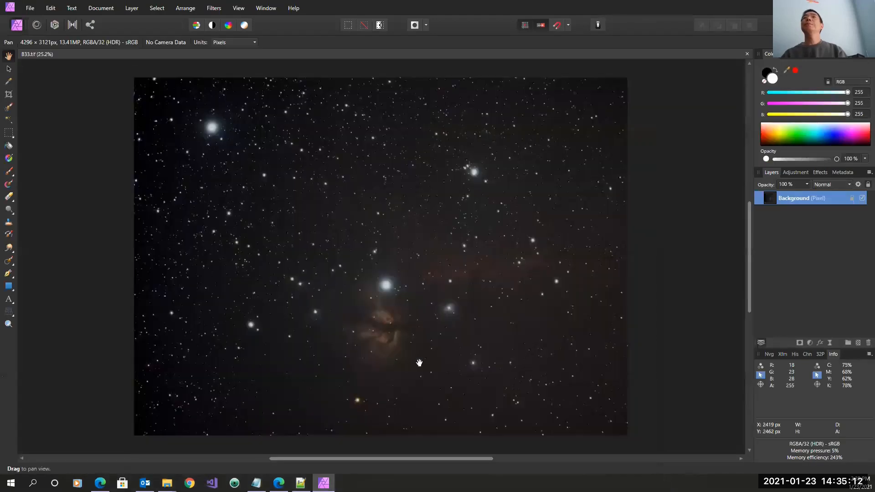
pyautogui.click(596, 81)
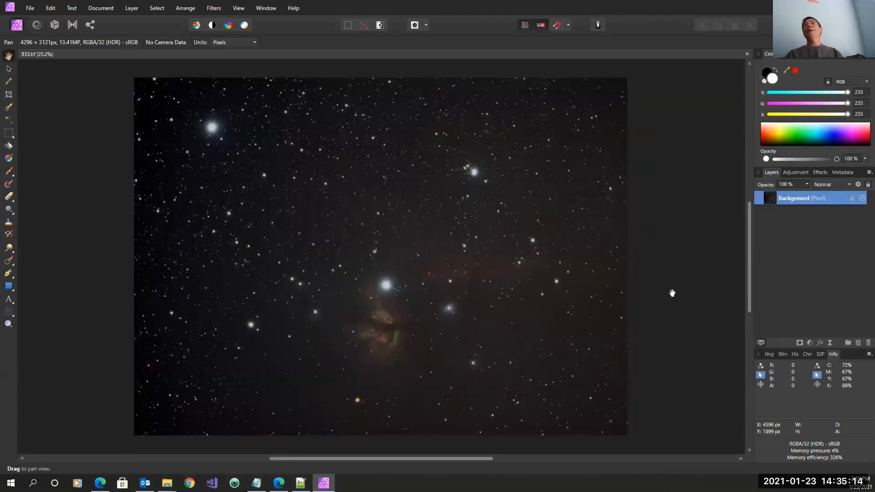
# Duplicate the Background layer, keeping the copy's name.
pyautogui.rightClick(789, 201)
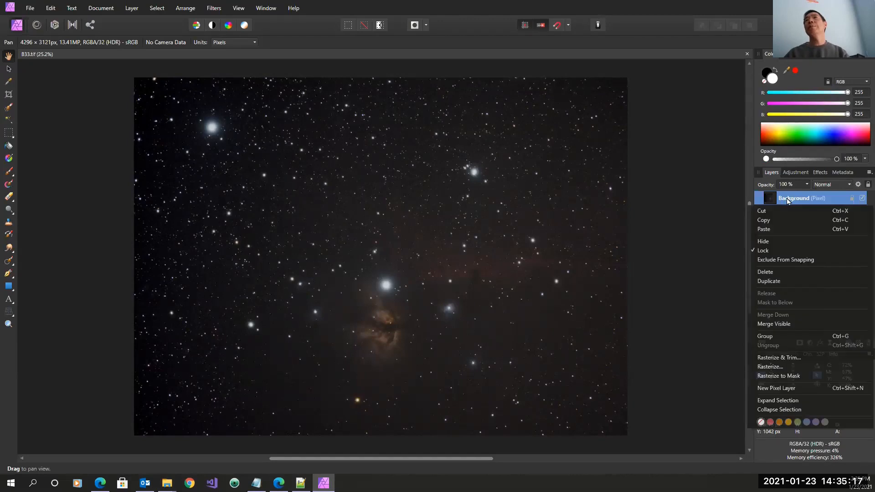
pyautogui.click(772, 281)
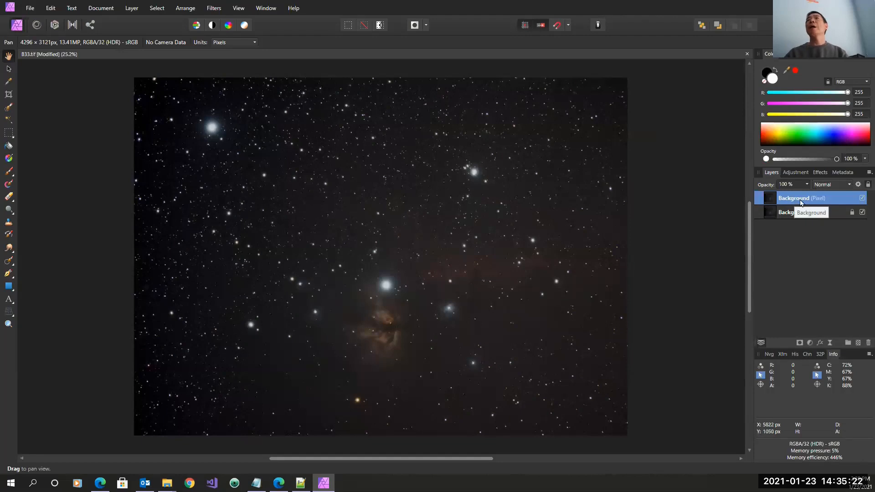
pyautogui.rightClick(785, 200)
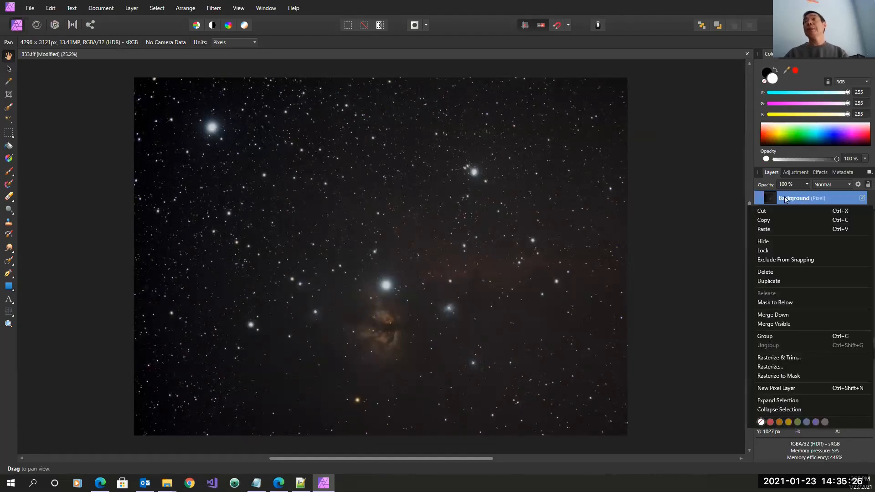
pyautogui.doubleClick(810, 200)
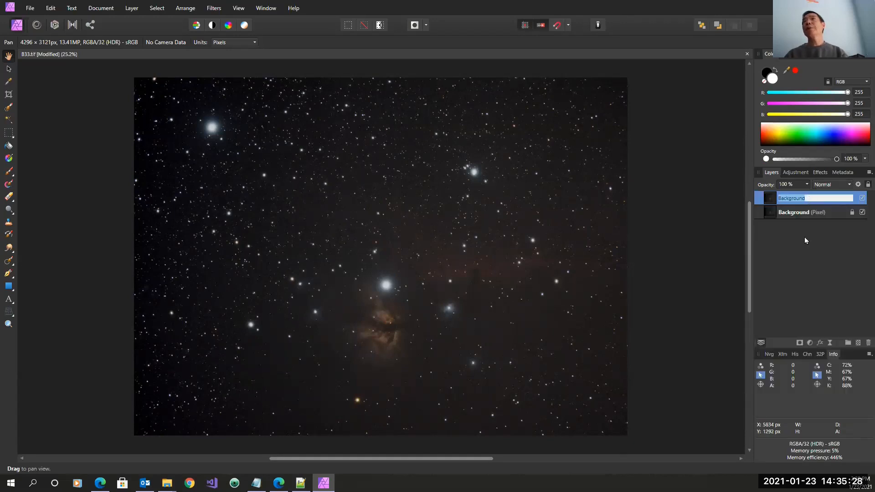
pyautogui.press('Escape')
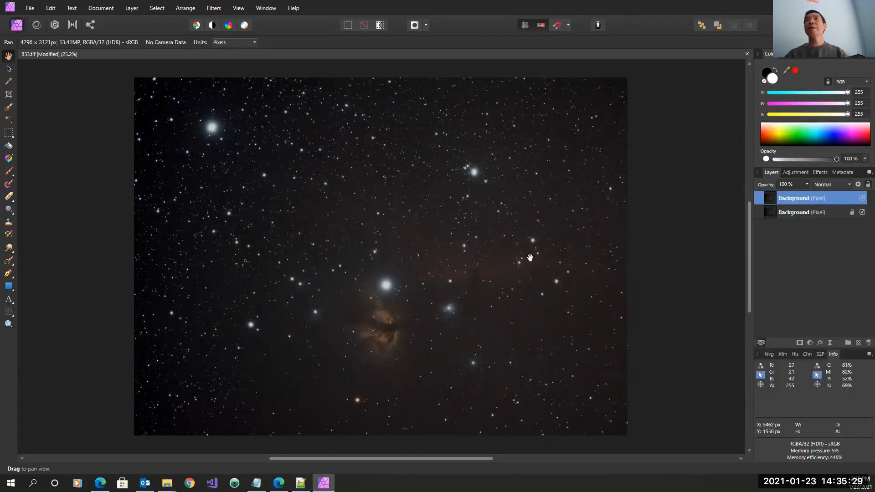
# Add a Curves adjustment and use its picker to brighten the red nebulosity beside the Horsehead and darken the sky background below it.
pyautogui.click(809, 343)
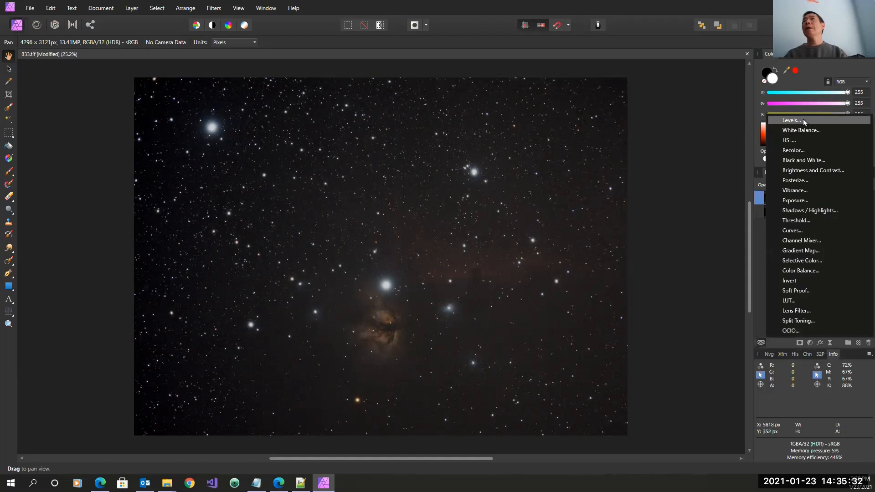
pyautogui.click(797, 231)
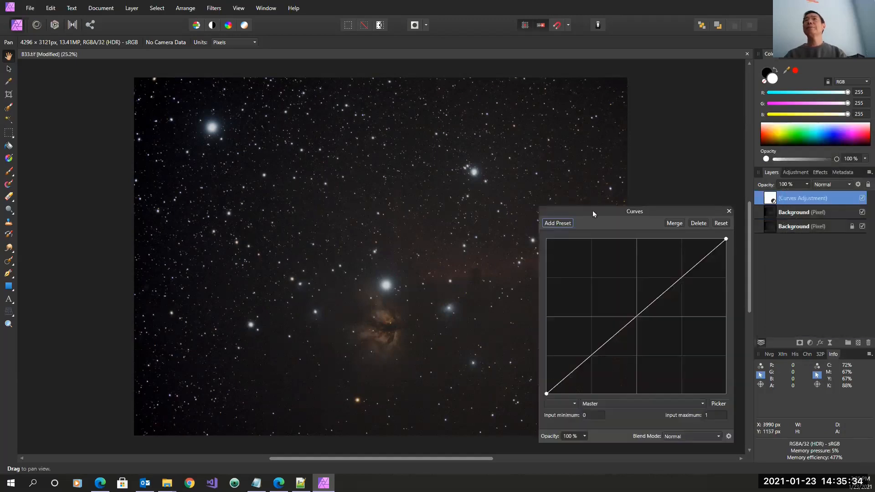
pyautogui.moveTo(599, 212); pyautogui.dragTo(623, 211)
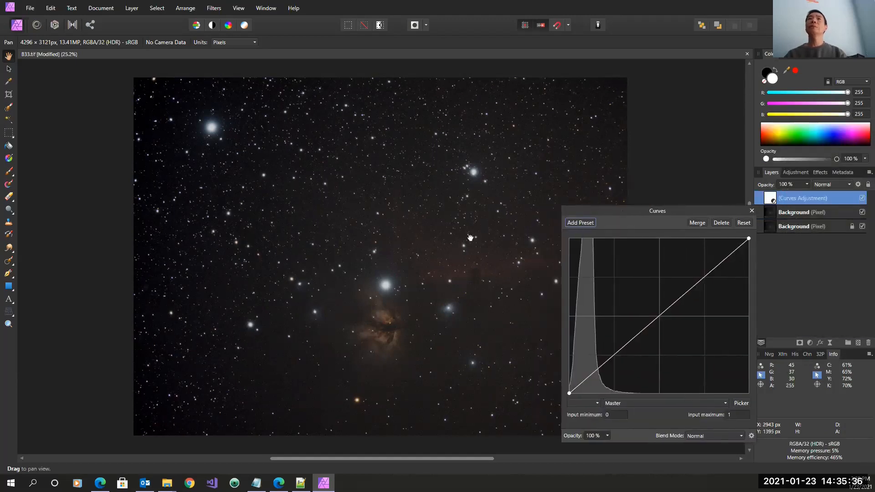
pyautogui.moveTo(472, 238); pyautogui.dragTo(372, 230)
pyautogui.scroll(4, 378, 271)
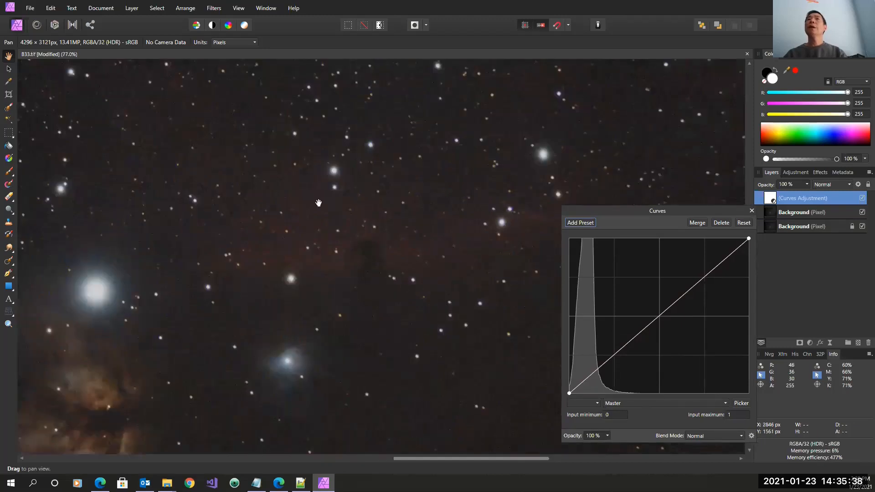
pyautogui.click(740, 403)
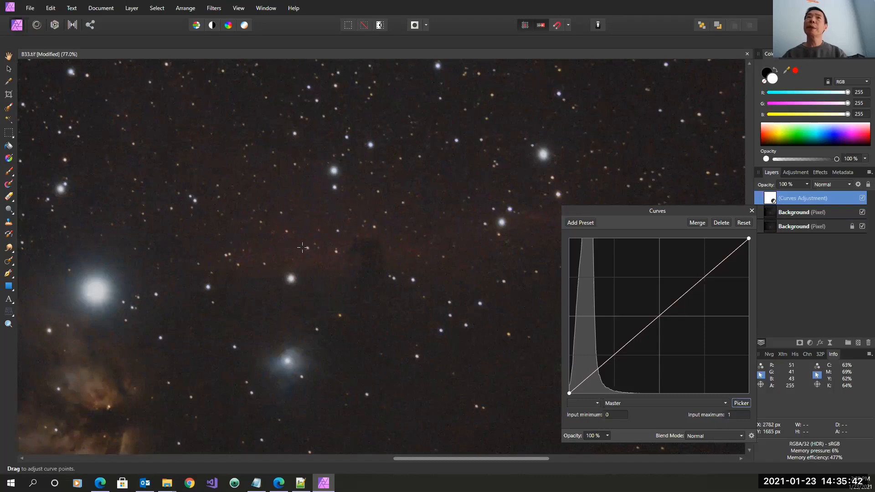
pyautogui.moveTo(302, 244); pyautogui.dragTo(302, 222)
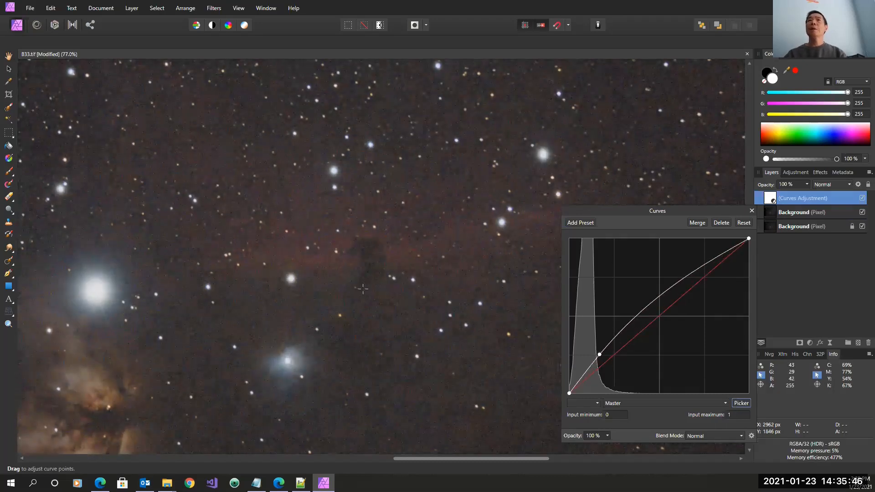
pyautogui.moveTo(442, 409); pyautogui.dragTo(444, 424)
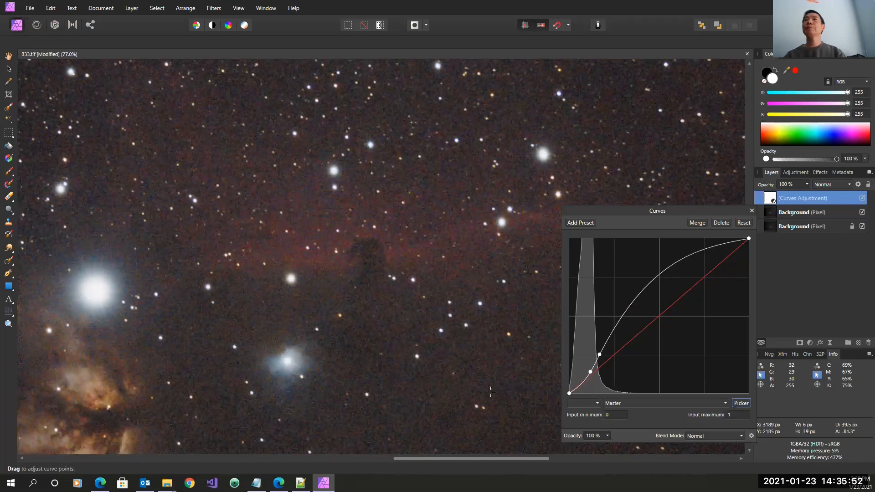
# Lower the curve's highlights by picking the bright star above the Flame Nebula, and close the Curves dialog.
pyautogui.scroll(-1, 180, 219)
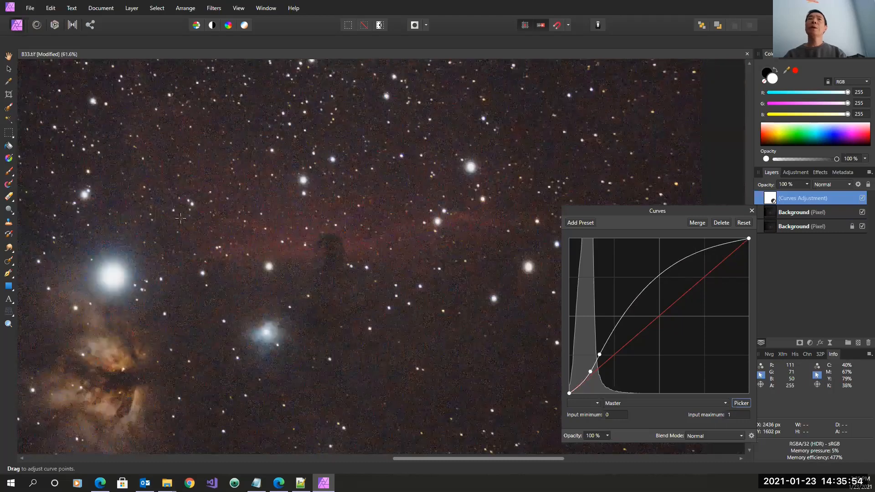
pyautogui.scroll(-2, 180, 219)
pyautogui.moveTo(138, 265); pyautogui.dragTo(137, 282)
pyautogui.scroll(-1, 339, 254)
pyautogui.scroll(-2, 338, 254)
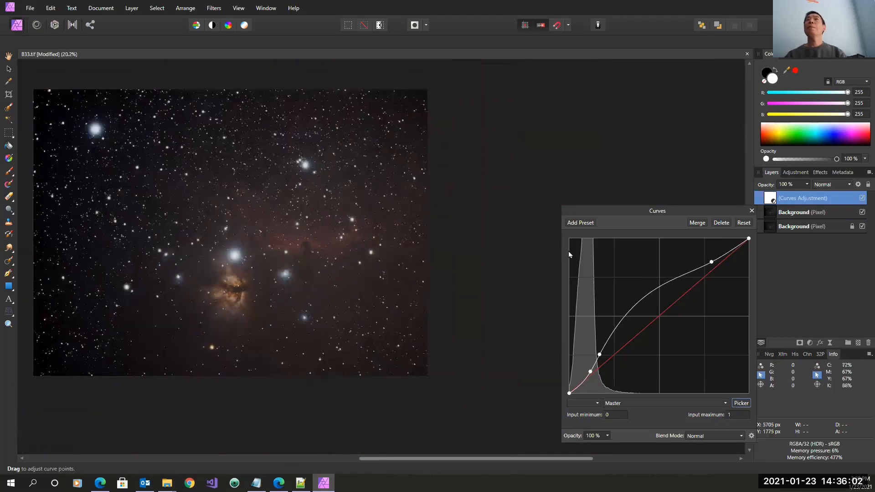
pyautogui.click(752, 210)
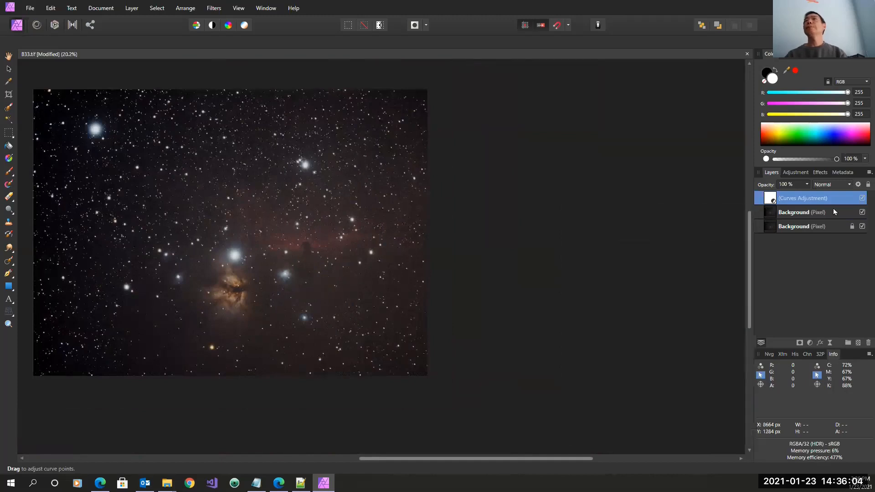
# Compare the image with and without the Curves adjustment by toggling its visibility.
pyautogui.click(862, 199)
pyautogui.click(862, 199)
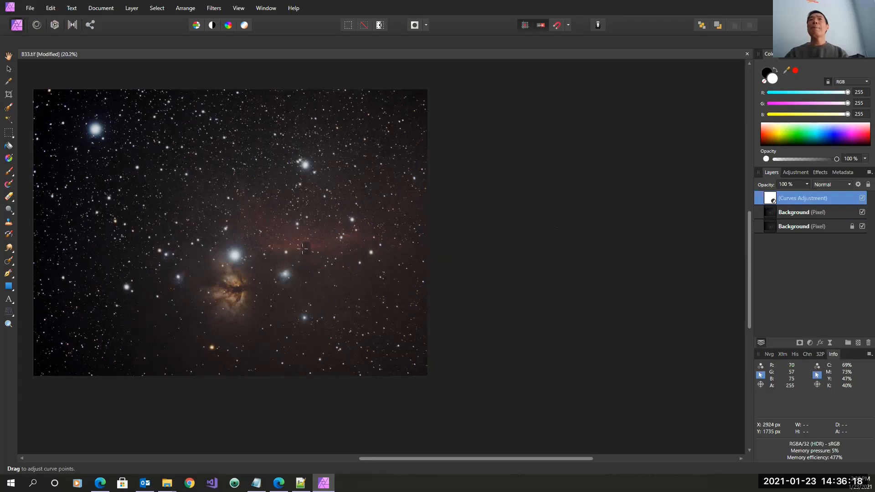
pyautogui.scroll(1, 302, 248)
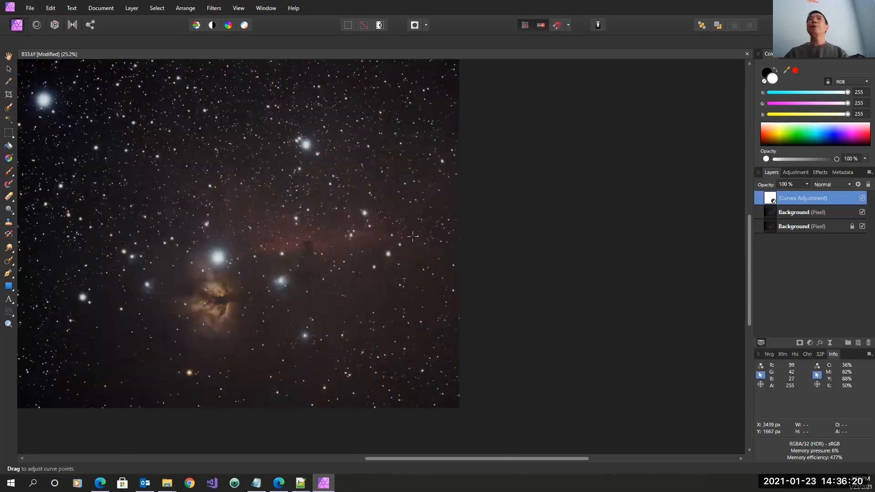
# Add a Levels adjustment with a gamma of 1.148 and close its dialog.
pyautogui.click(810, 344)
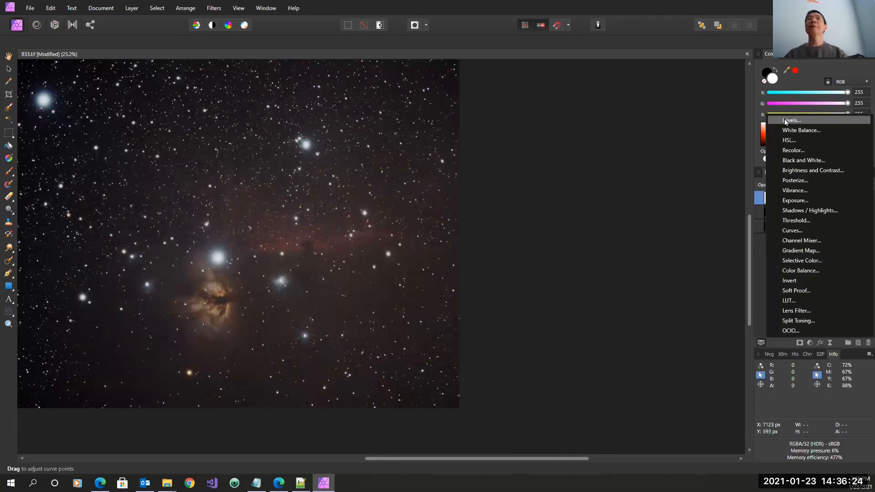
pyautogui.click(784, 120)
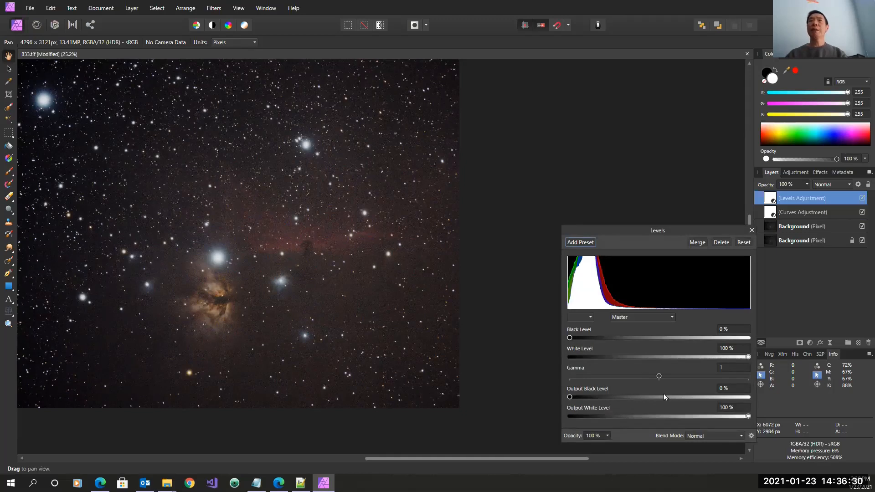
pyautogui.moveTo(660, 376); pyautogui.dragTo(671, 381)
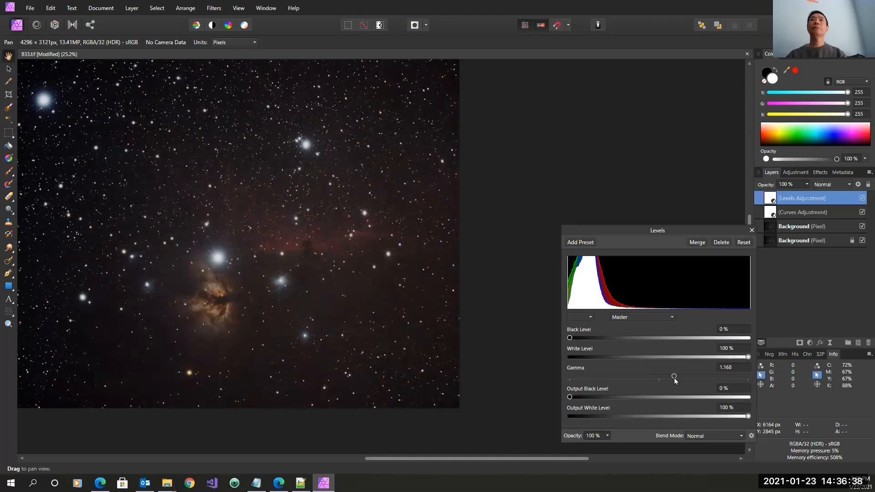
pyautogui.moveTo(673, 379); pyautogui.dragTo(672, 379)
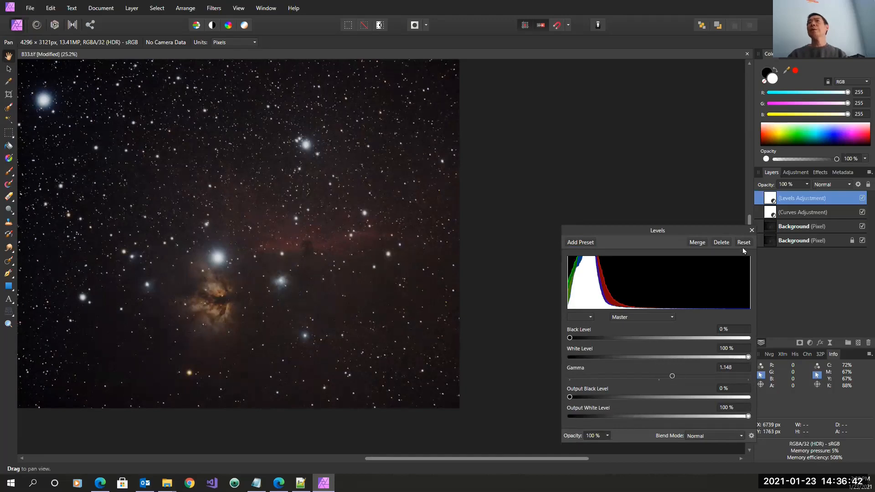
pyautogui.click(752, 230)
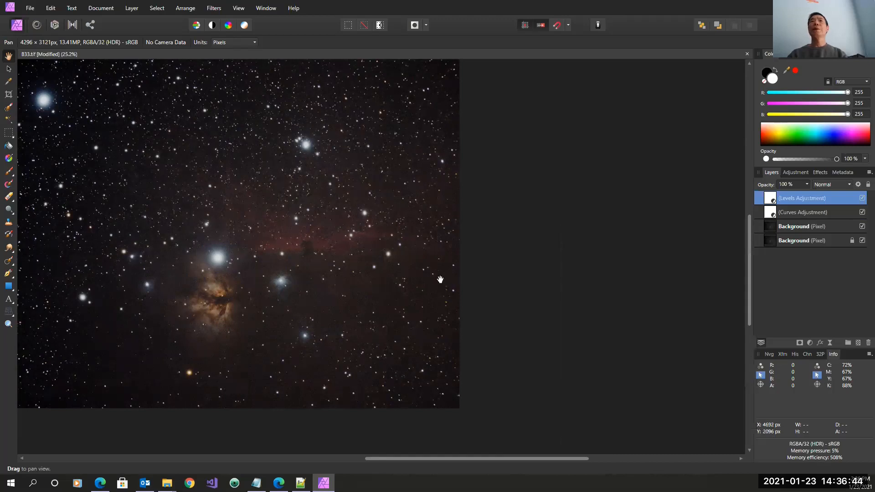
# Open the list of available adjustments for a new layer above the Levels adjustment.
pyautogui.moveTo(254, 227); pyautogui.dragTo(387, 253)
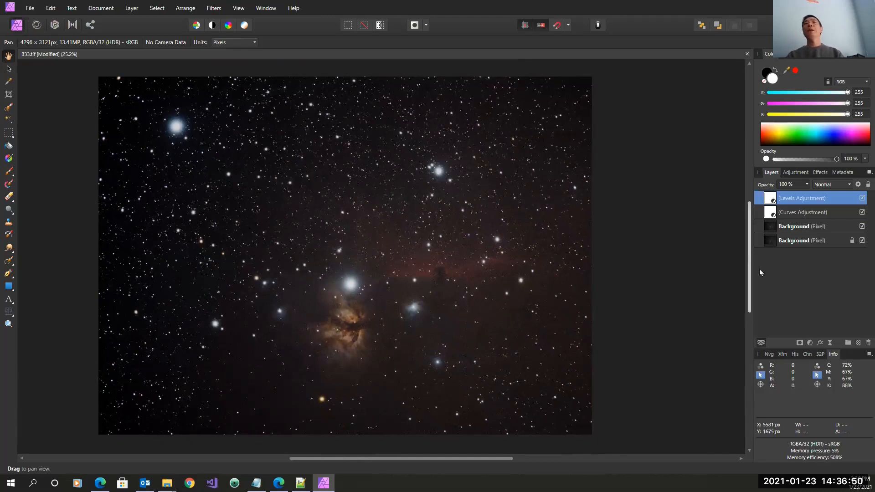
pyautogui.click(809, 344)
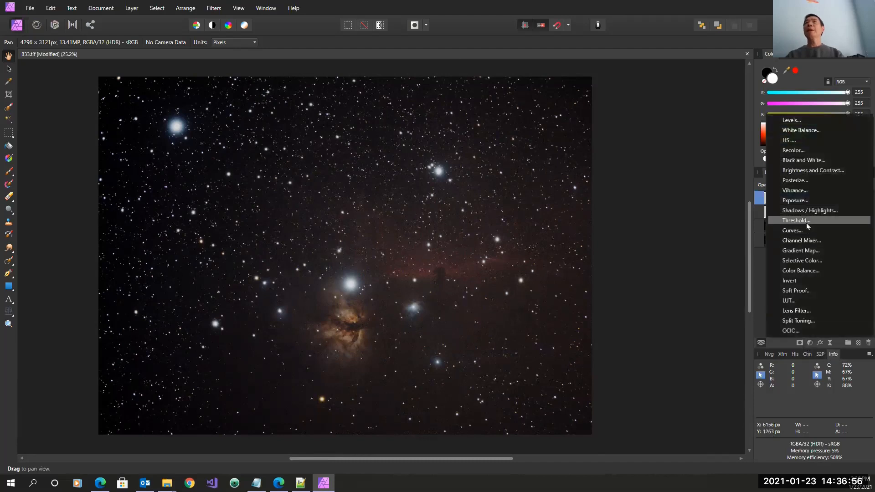
# Add a Vibrance adjustment layer with vibrance at 61% and saturation at 6%.
pyautogui.click(805, 194)
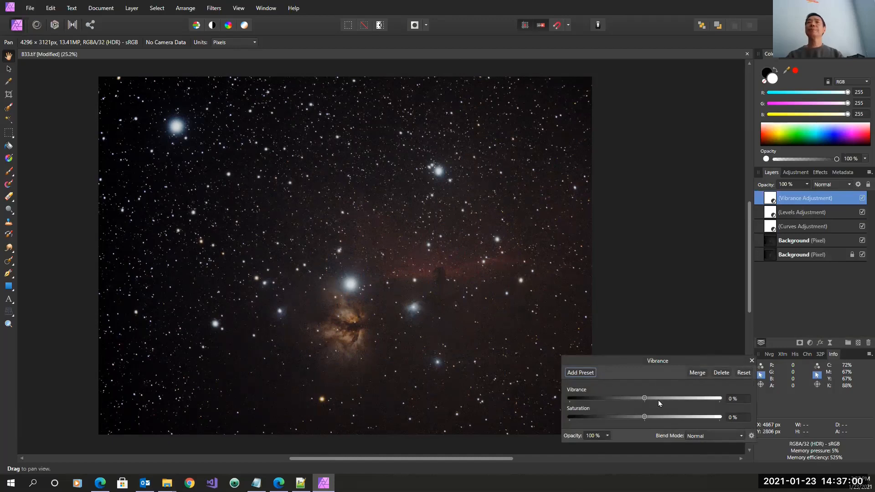
pyautogui.click(683, 398)
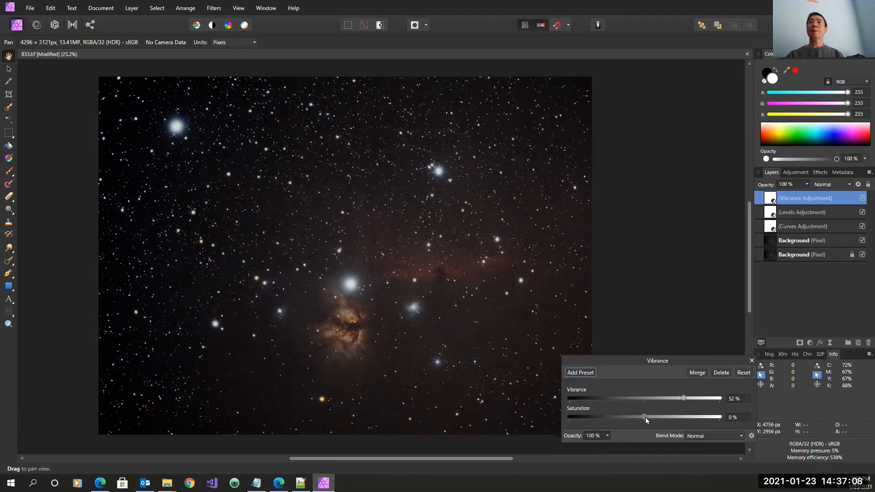
pyautogui.moveTo(646, 417); pyautogui.dragTo(694, 423)
pyautogui.moveTo(676, 422); pyautogui.dragTo(696, 400)
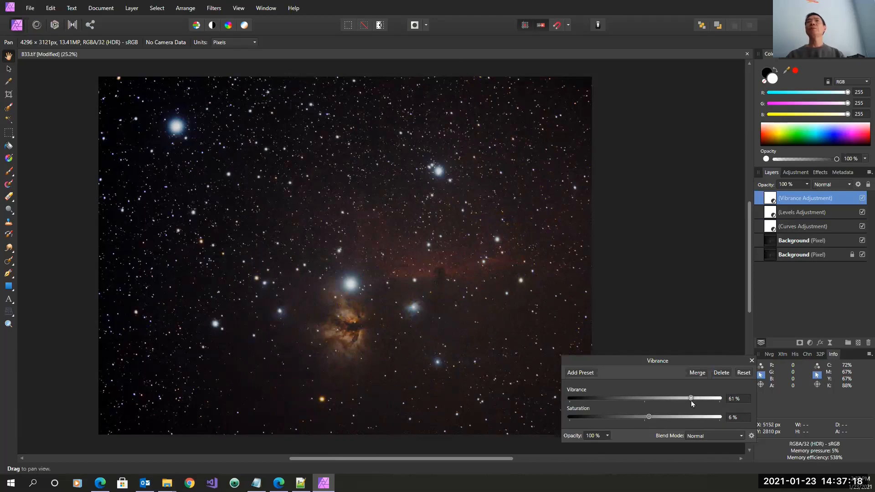
pyautogui.click(751, 361)
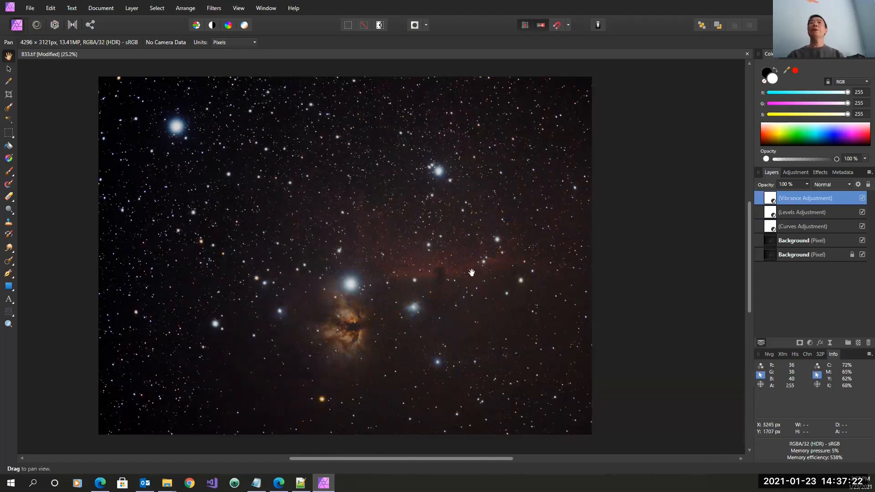
# Merge the visible layers into a new pixel layer above the Vibrance adjustment and name it NR.
pyautogui.scroll(3, 471, 272)
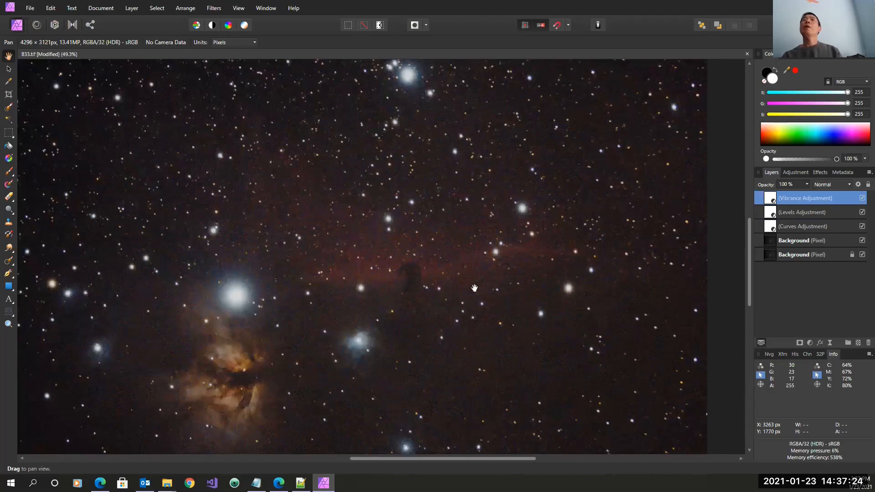
pyautogui.moveTo(475, 288); pyautogui.dragTo(475, 233)
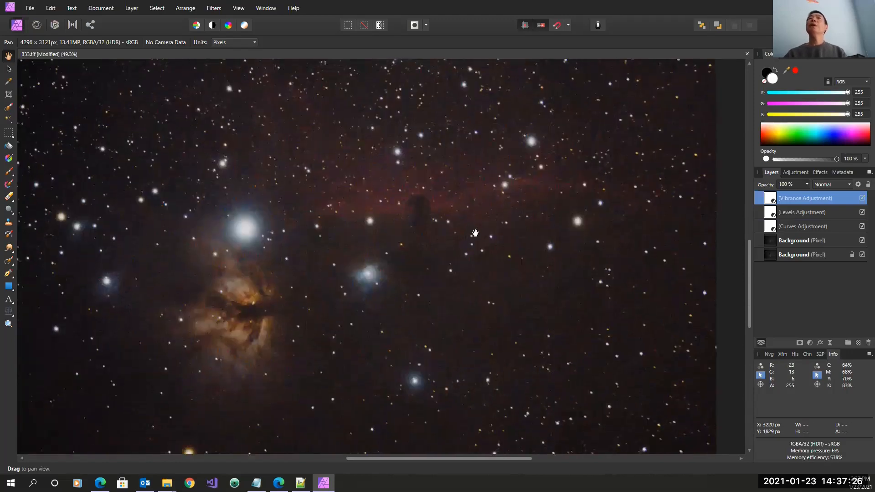
pyautogui.scroll(1, 475, 233)
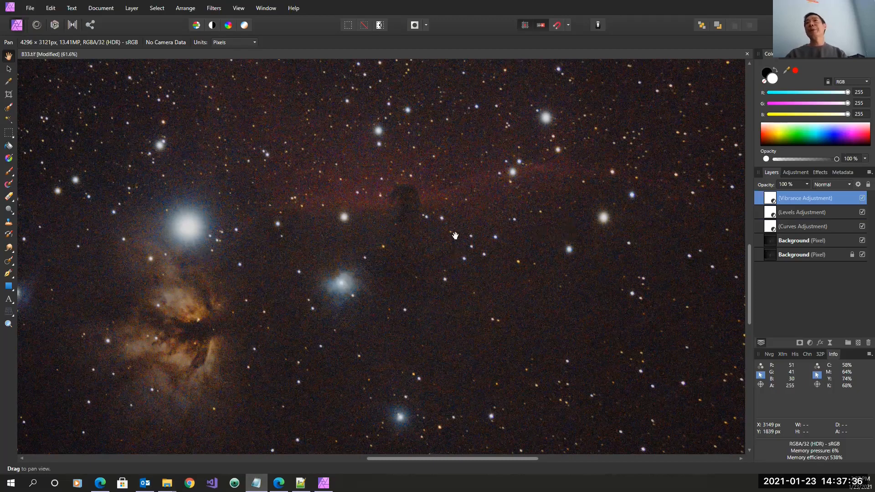
pyautogui.scroll(-3, 476, 243)
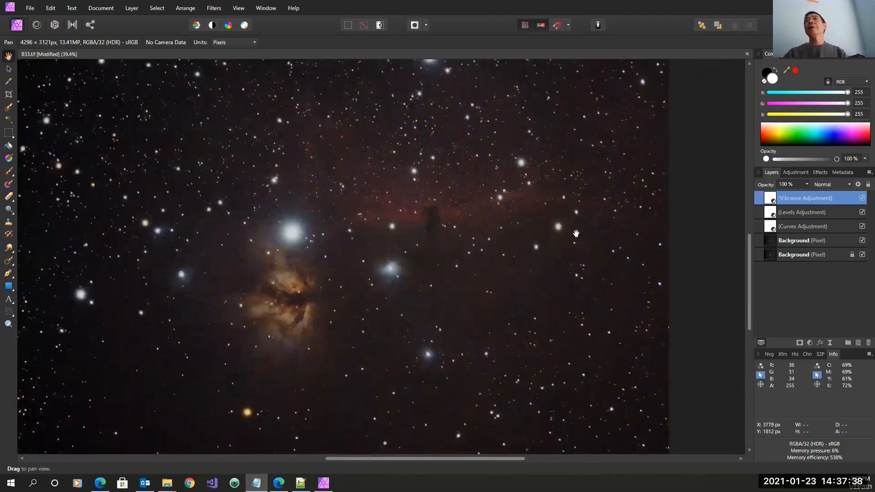
pyautogui.rightClick(771, 202)
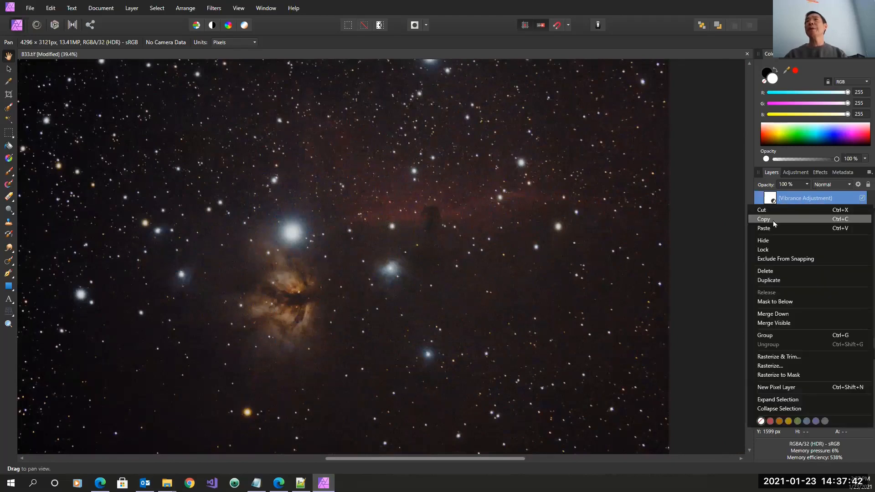
pyautogui.click(782, 323)
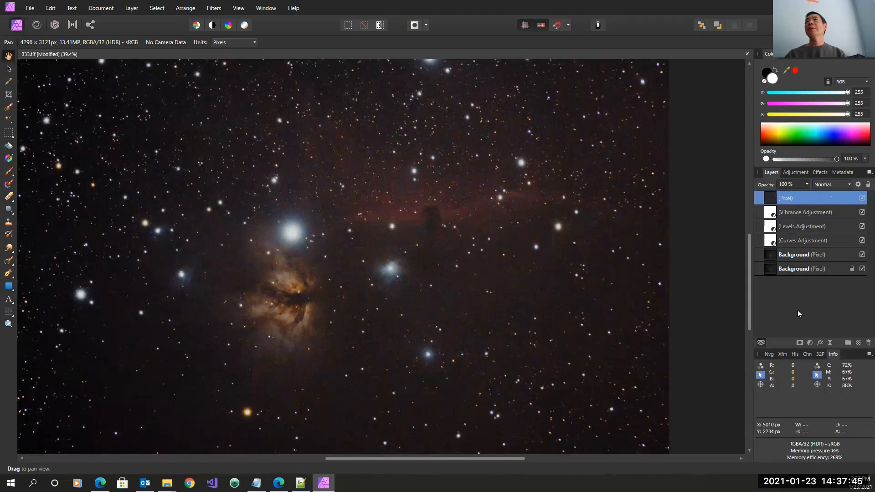
pyautogui.doubleClick(788, 199)
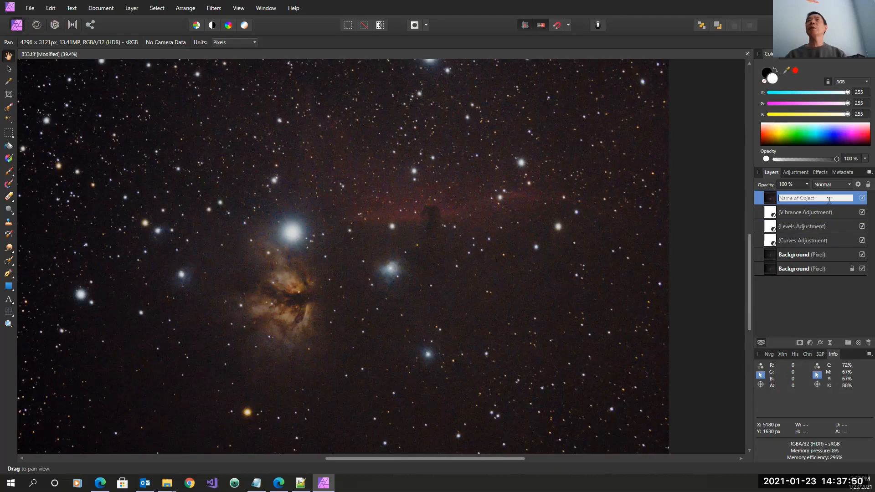
pyautogui.write('NR')
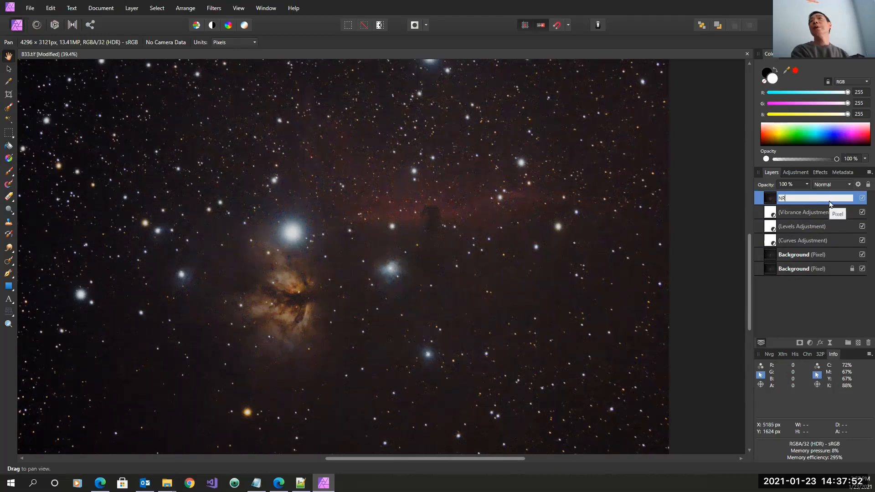
pyautogui.press('Return')
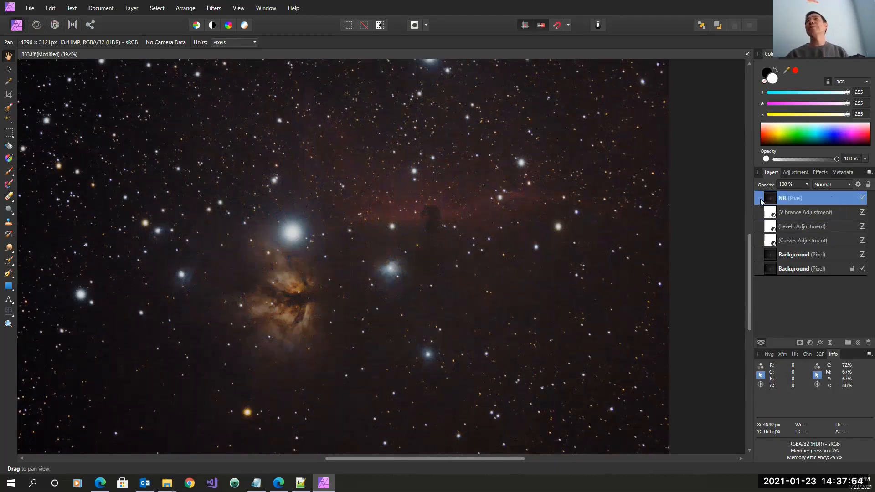
# Denoise the NR layer with luminance 23% and colors 18%, using the side-by-side before/after preview.
pyautogui.click(219, 10)
pyautogui.moveTo(231, 42)
pyautogui.click(303, 42)
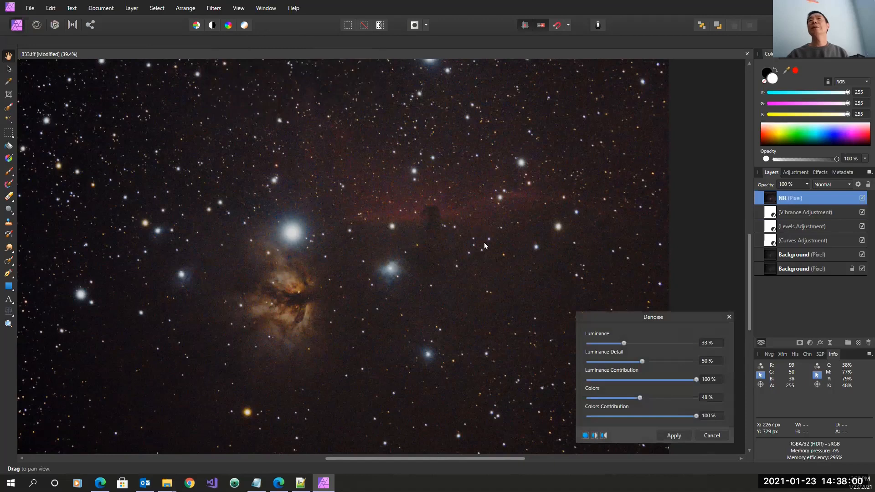
pyautogui.click(605, 436)
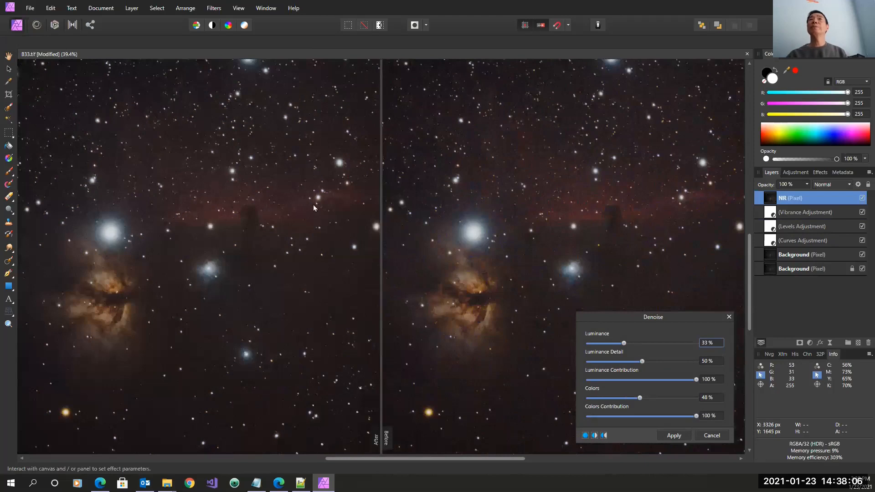
pyautogui.scroll(5, 313, 204)
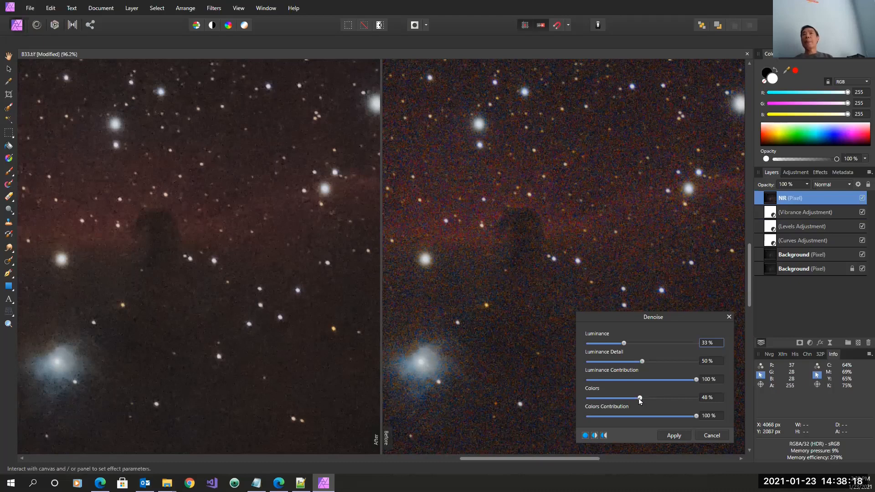
pyautogui.click(608, 398)
pyautogui.click(607, 345)
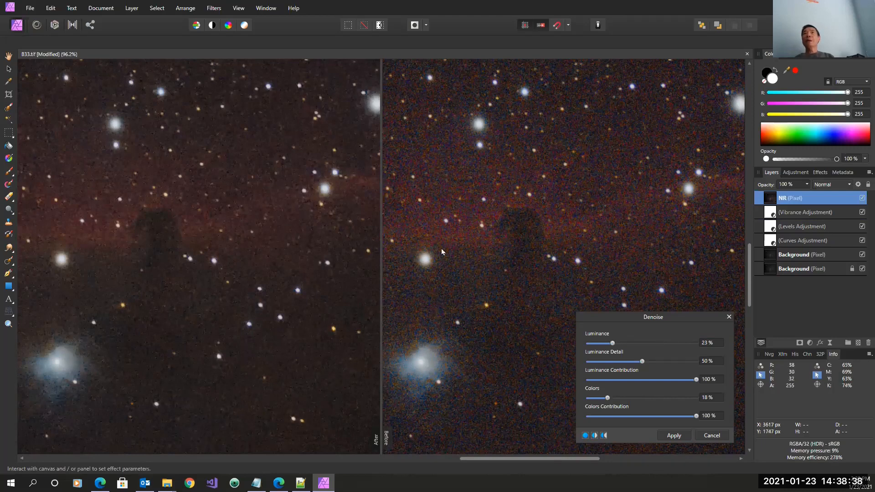
pyautogui.scroll(-5, 441, 250)
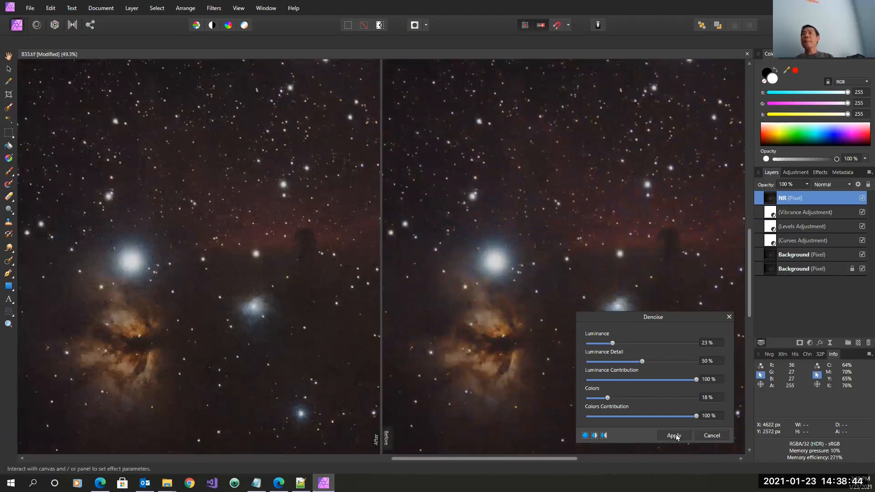
pyautogui.click(730, 317)
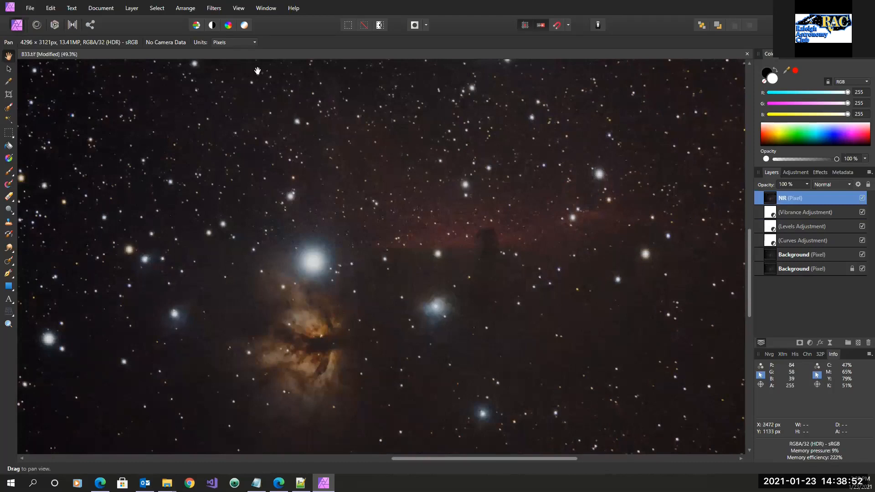
# Reopen the Denoise filter, close it without applying it, and delete the NR layer.
pyautogui.click(214, 8)
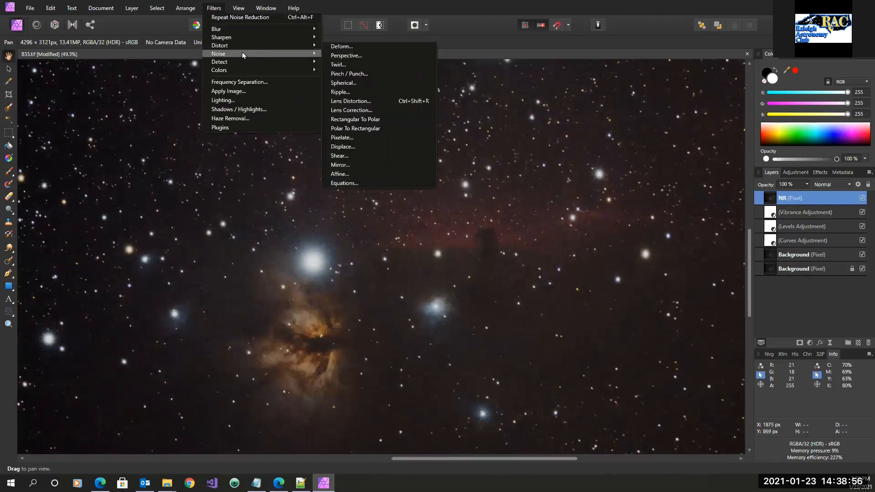
pyautogui.moveTo(241, 53)
pyautogui.click(348, 51)
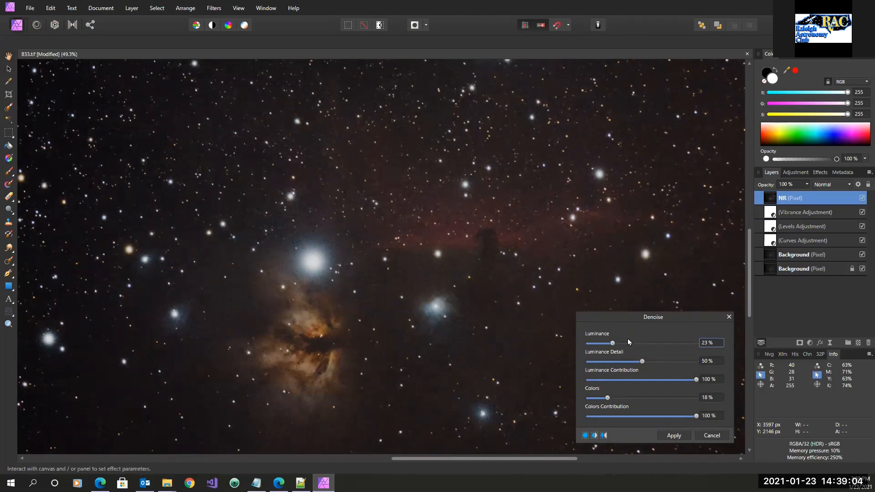
pyautogui.click(729, 316)
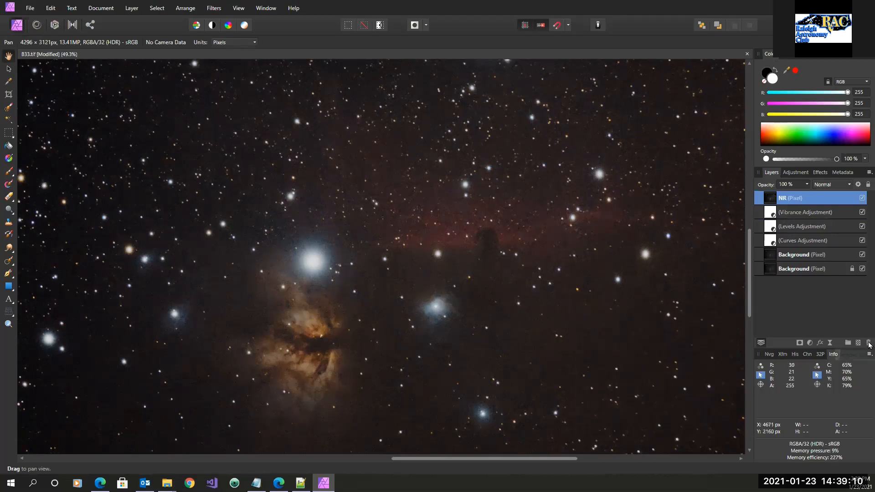
pyautogui.click(868, 343)
# Merge the visible layers again into a fresh pixel layer on top of the stack and name it NR.
pyautogui.rightClick(773, 196)
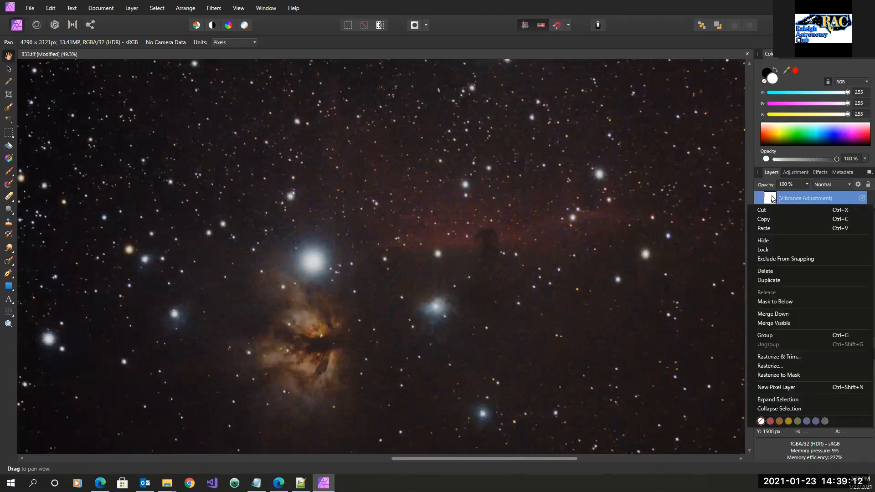
pyautogui.click(782, 322)
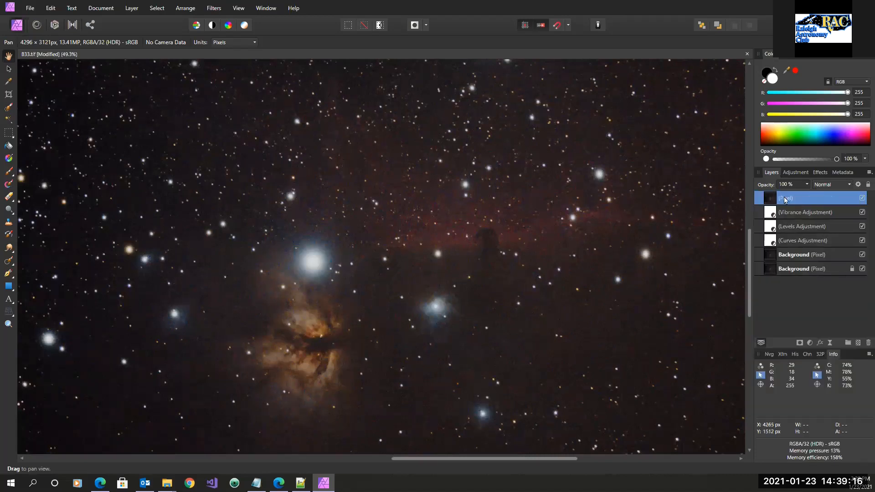
pyautogui.doubleClick(785, 199)
pyautogui.write('NR')
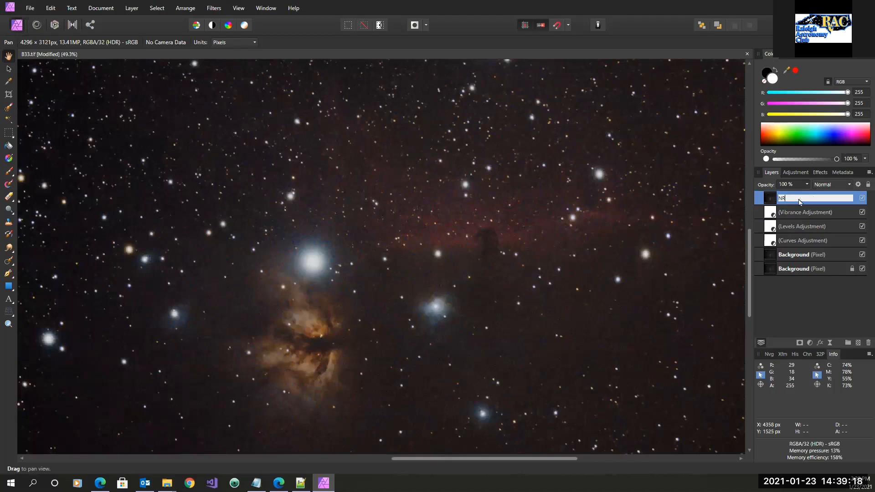
pyautogui.press('Return')
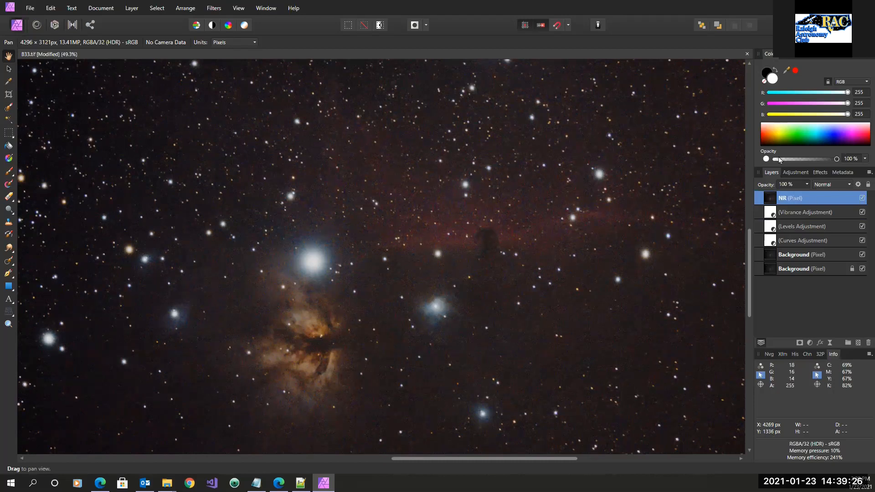
# Start Denoise on the NR layer with a side-by-side before/after preview, try luminance at 92%, and set it to 3%.
pyautogui.click(214, 9)
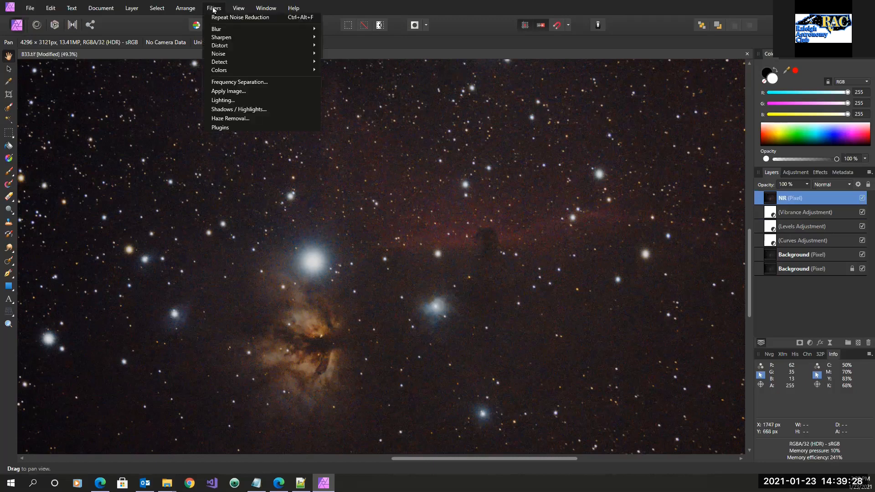
pyautogui.moveTo(249, 54)
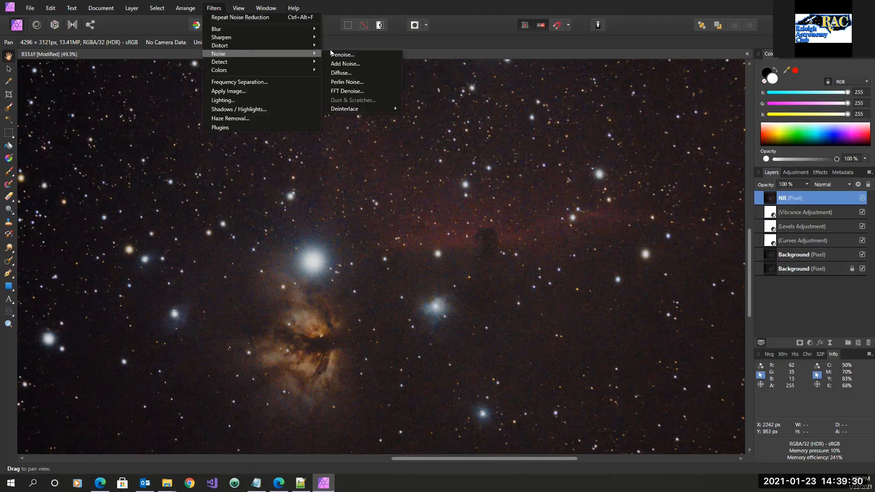
pyautogui.click(333, 55)
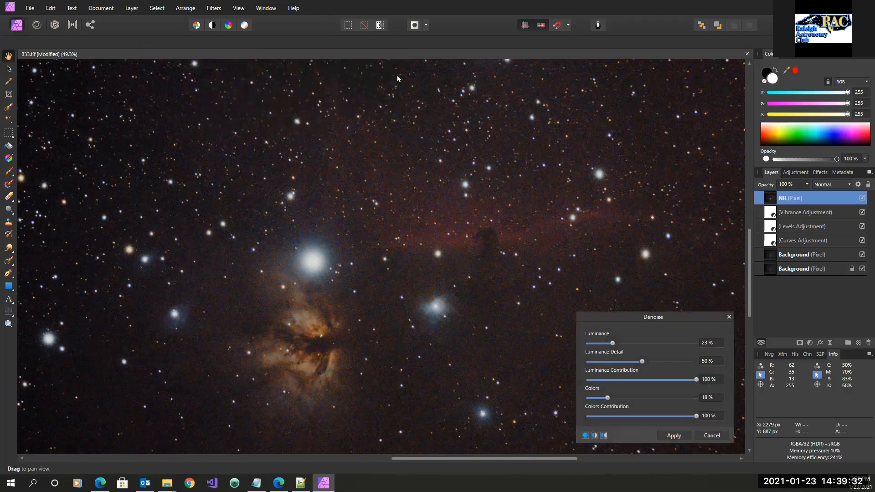
pyautogui.click(603, 436)
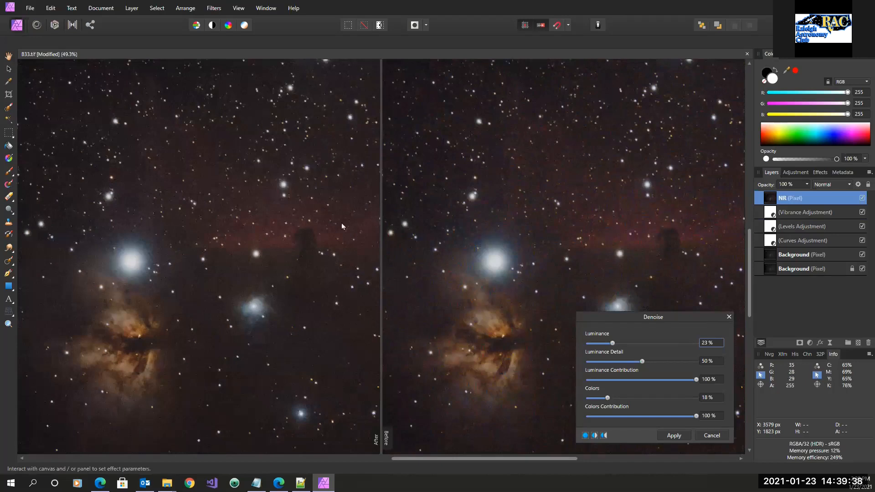
pyautogui.scroll(3, 341, 223)
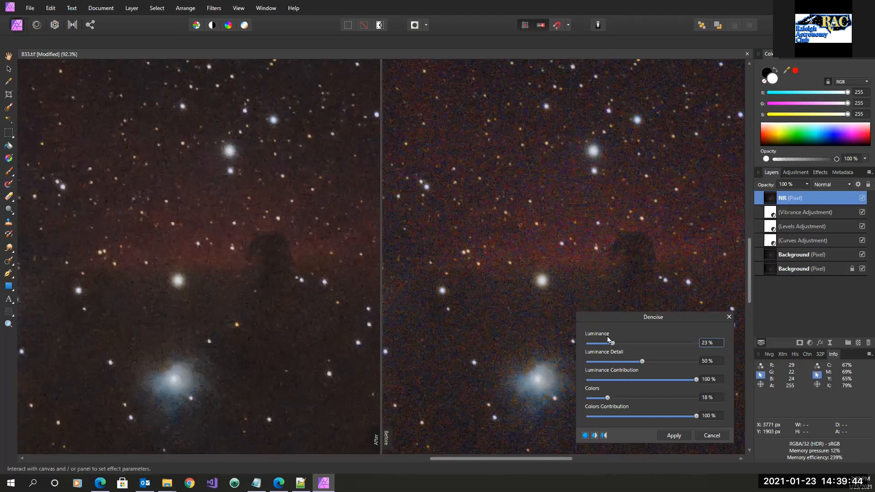
pyautogui.moveTo(612, 343); pyautogui.dragTo(587, 344)
pyautogui.click(688, 344)
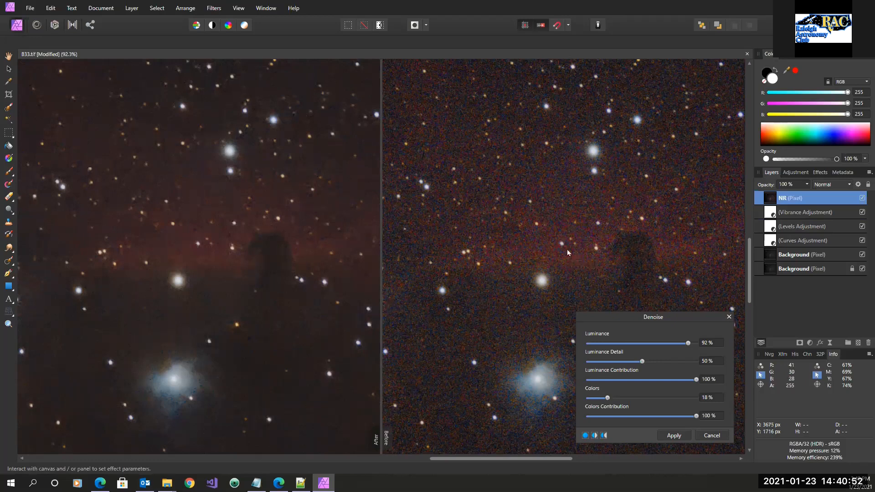
pyautogui.click(615, 344)
pyautogui.moveTo(613, 344); pyautogui.dragTo(591, 344)
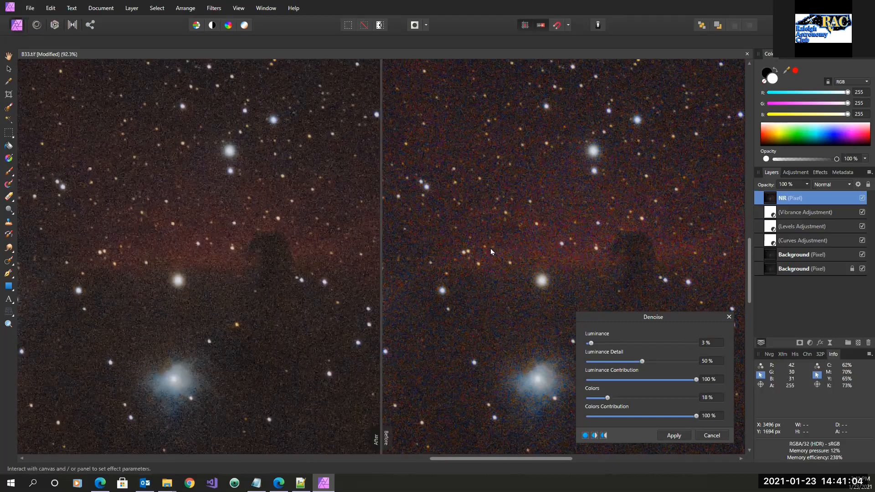
# Test the Denoise colors amount at very low and high values, including 96%, and set it to 22%.
pyautogui.click(590, 399)
pyautogui.moveTo(588, 401); pyautogui.dragTo(586, 401)
pyautogui.click(635, 398)
pyautogui.click(693, 398)
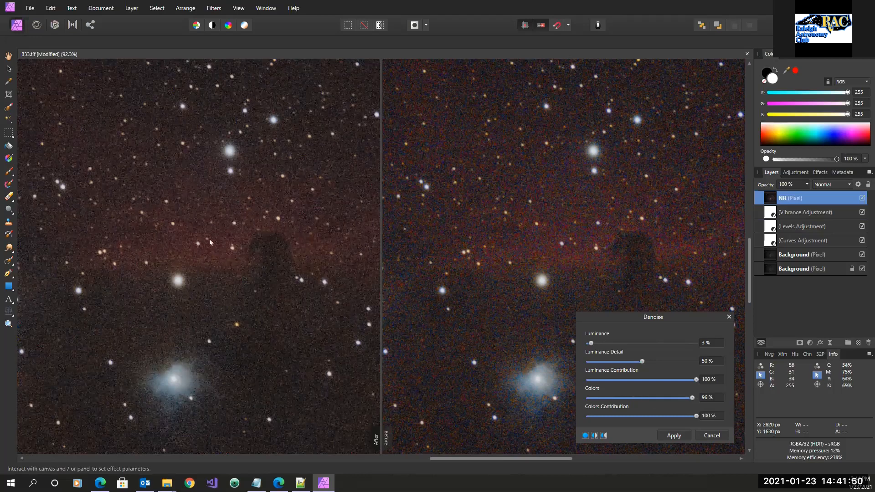
pyautogui.click(612, 399)
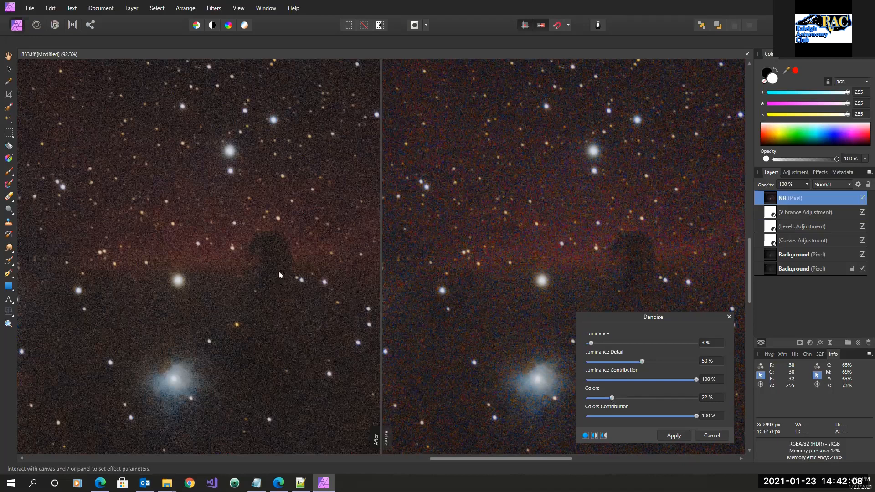
# Try Denoise luminance at 32% on the NR layer, compare the before/after preview around the nebulae, and cancel the filter.
pyautogui.scroll(-2, 302, 273)
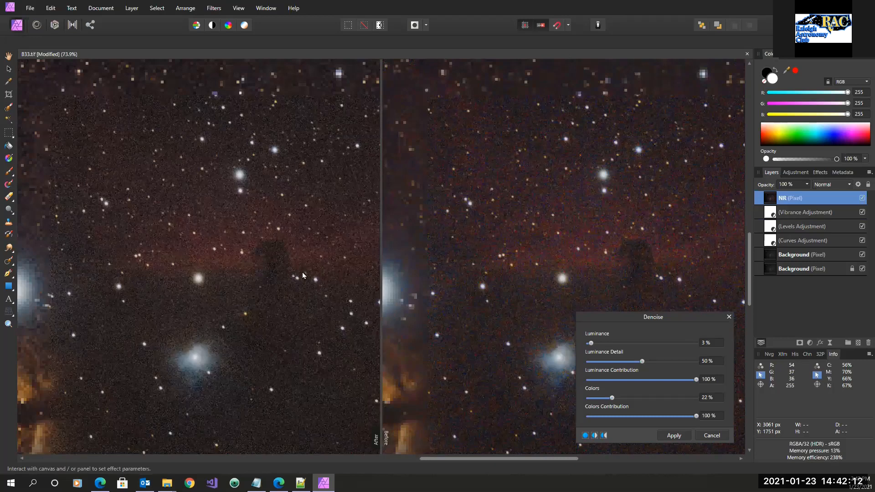
pyautogui.scroll(-1, 303, 276)
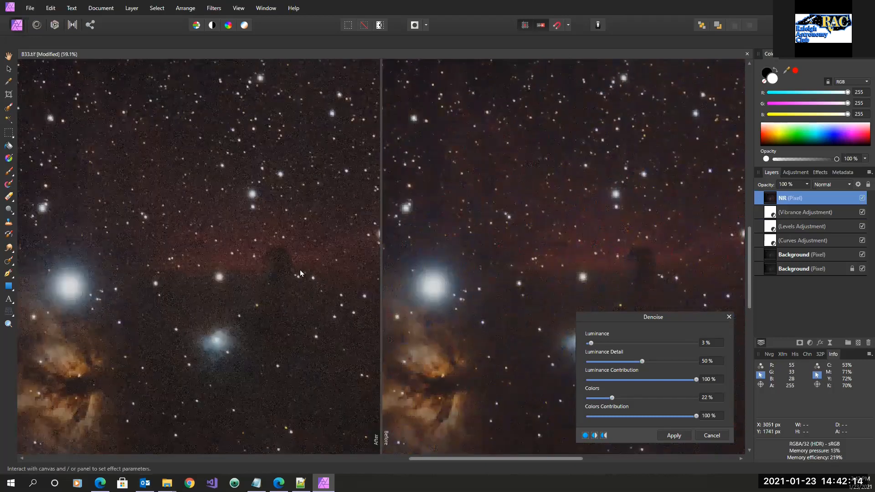
pyautogui.scroll(-2, 299, 273)
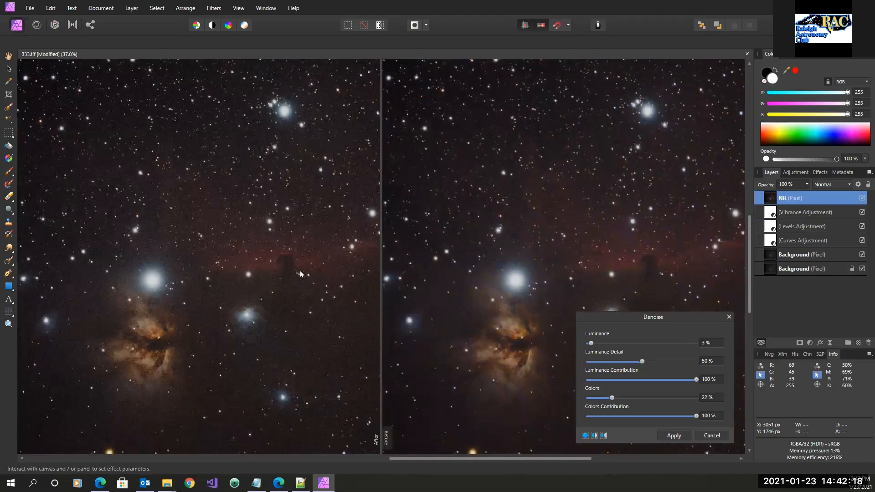
pyautogui.click(623, 343)
pyautogui.scroll(1, 138, 340)
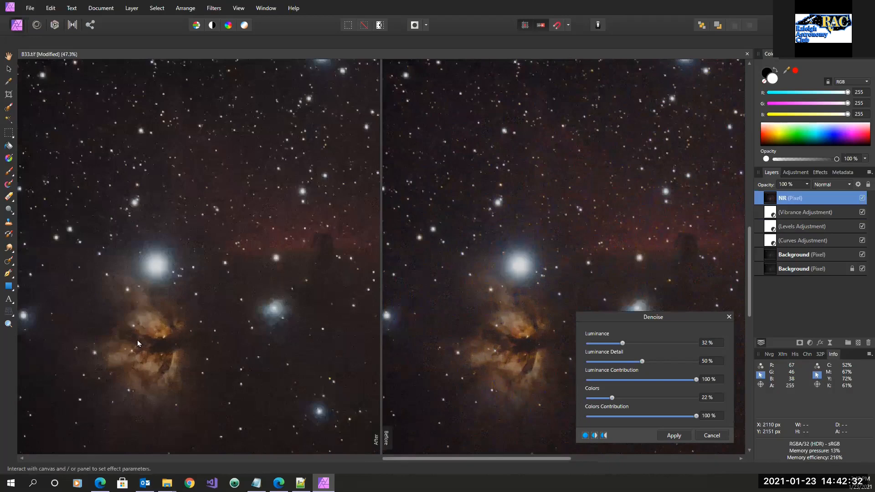
pyautogui.scroll(2, 138, 340)
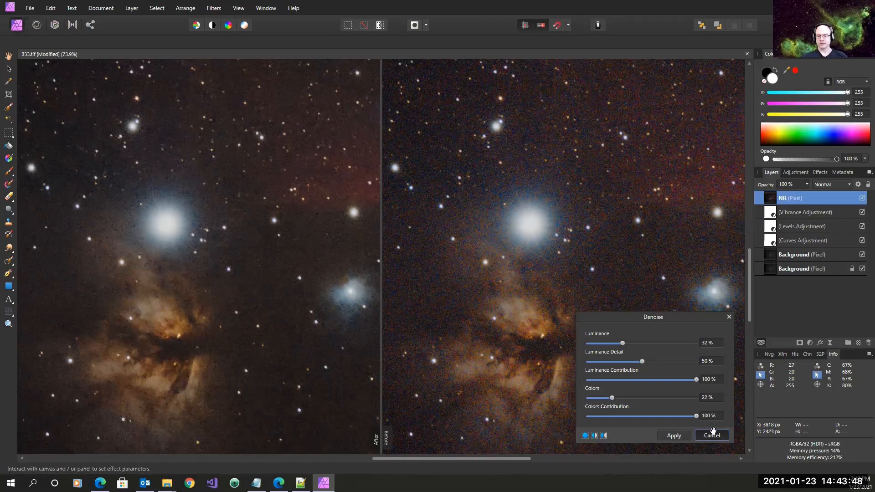
pyautogui.click(712, 434)
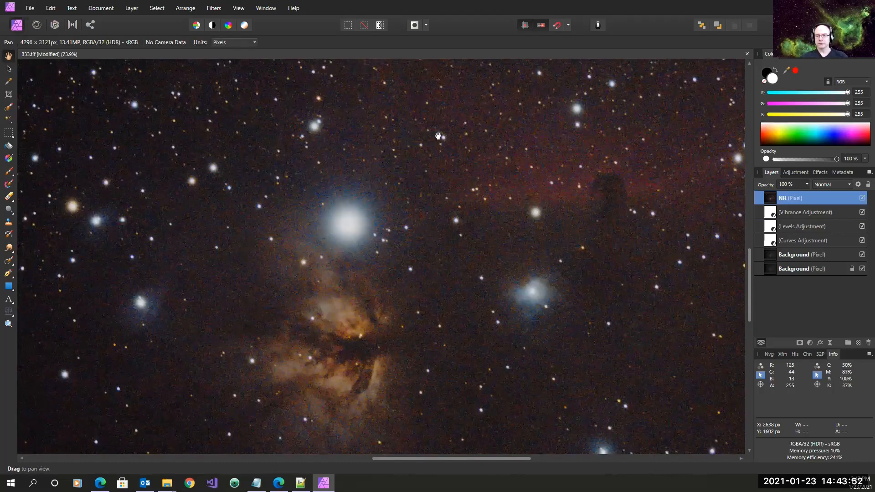
# Add a live Denoise filter layer above the NR layer, try colors at 38%, and set it to 55%.
pyautogui.click(131, 8)
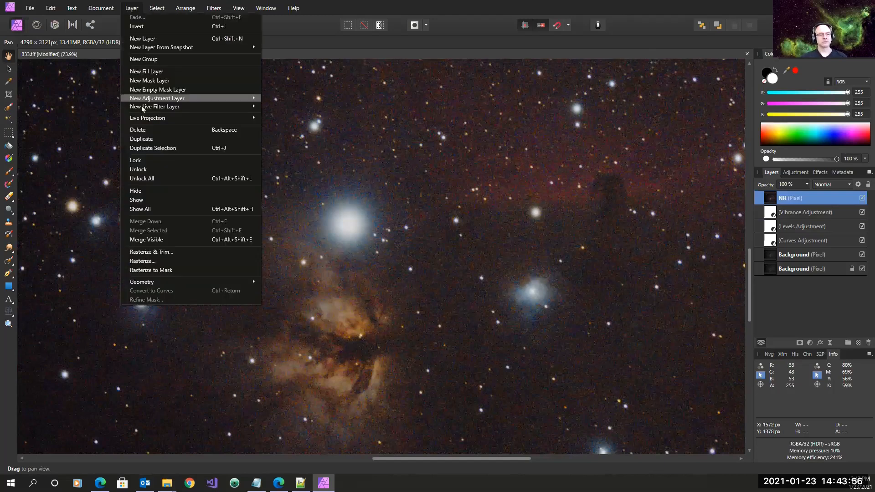
pyautogui.moveTo(211, 111)
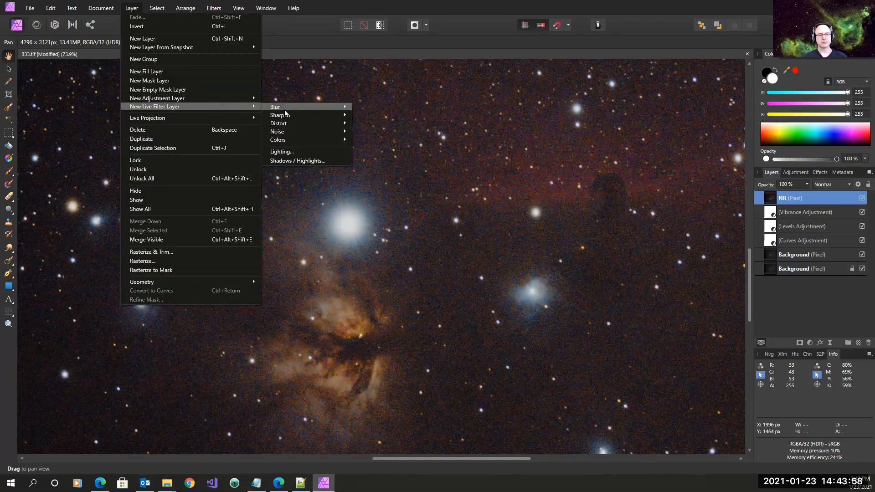
pyautogui.moveTo(295, 130)
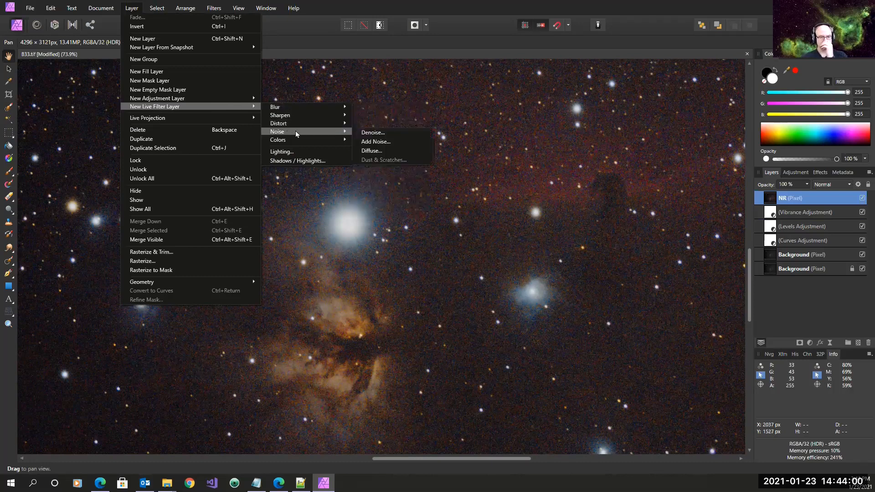
pyautogui.click(369, 132)
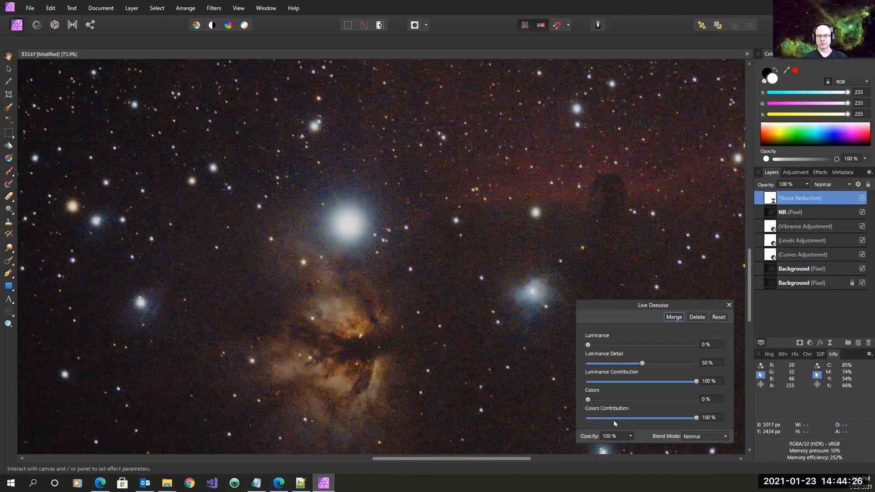
pyautogui.click(628, 400)
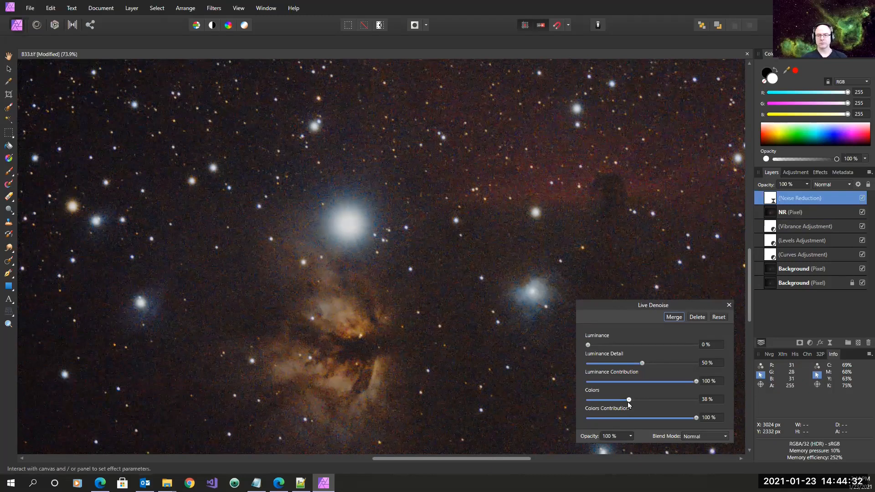
pyautogui.click(648, 400)
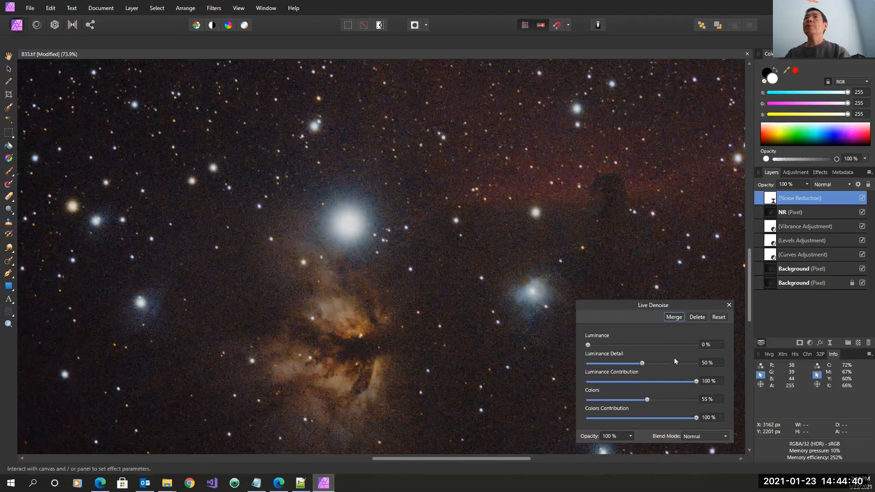
# Try the live Denoise luminance at 42%, set it to 58%, and close the filter settings.
pyautogui.click(633, 346)
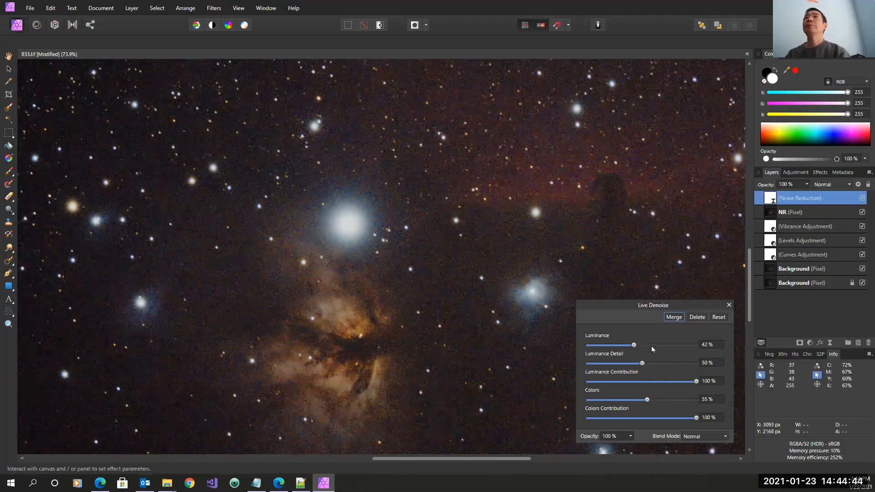
pyautogui.click(651, 346)
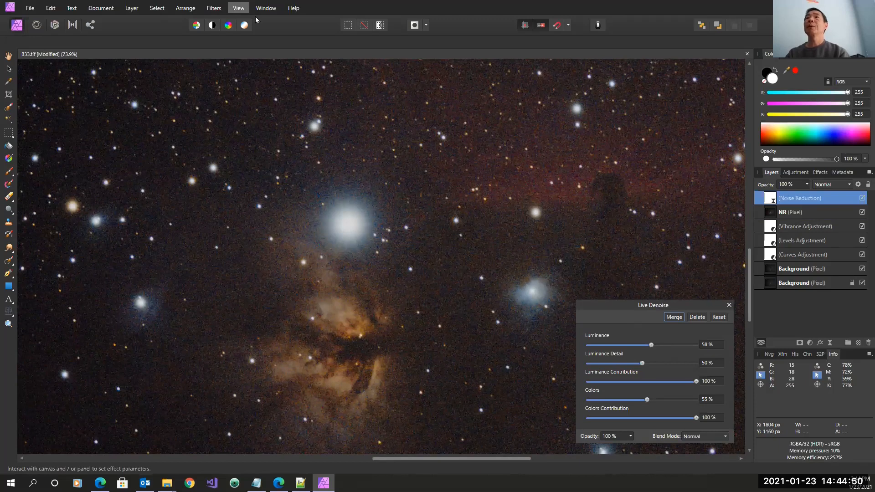
pyautogui.click(630, 436)
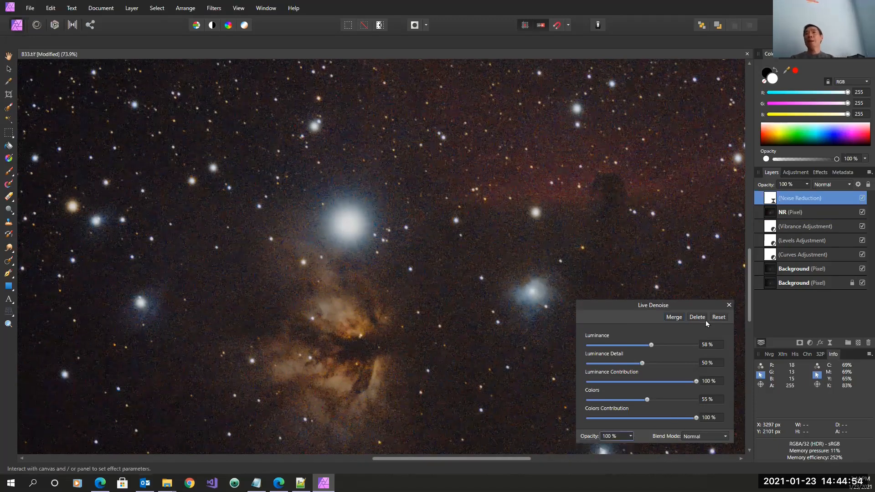
pyautogui.click(729, 305)
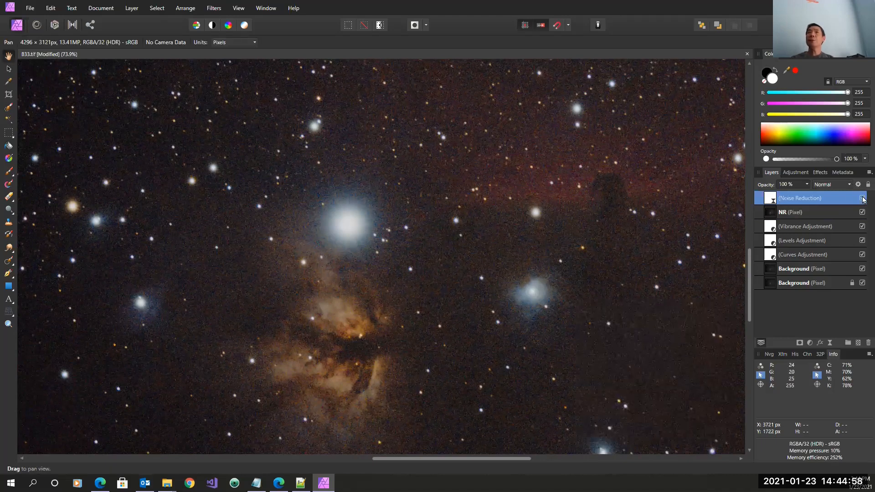
# Toggle the Noise Reduction layer's visibility, try its opacity at 78% and lower, and restore it to 100%.
pyautogui.click(863, 199)
pyautogui.click(862, 199)
pyautogui.click(806, 185)
pyautogui.moveTo(808, 194); pyautogui.dragTo(794, 196)
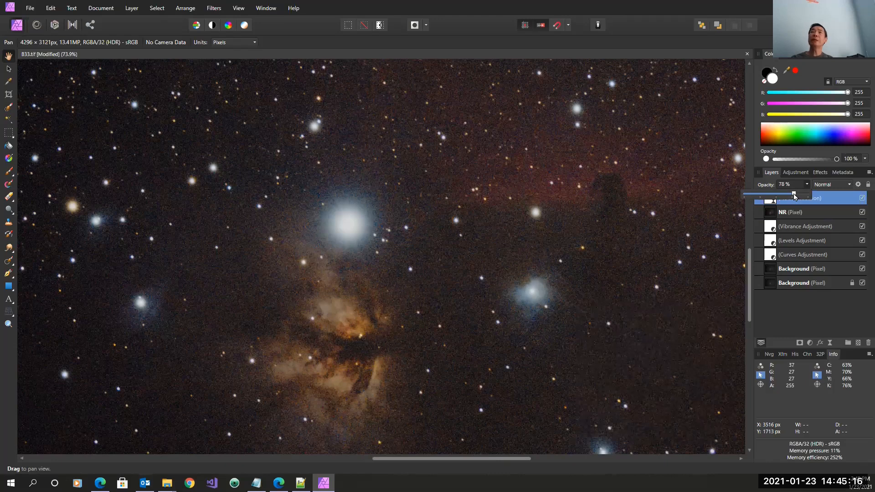
pyautogui.moveTo(794, 196); pyautogui.dragTo(782, 197)
pyautogui.moveTo(782, 194); pyautogui.dragTo(812, 199)
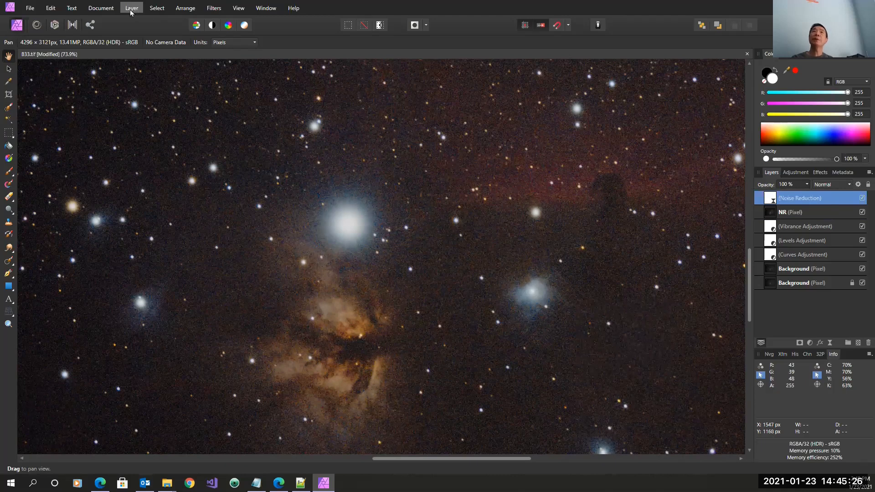
pyautogui.click(155, 9)
pyautogui.moveTo(131, 10)
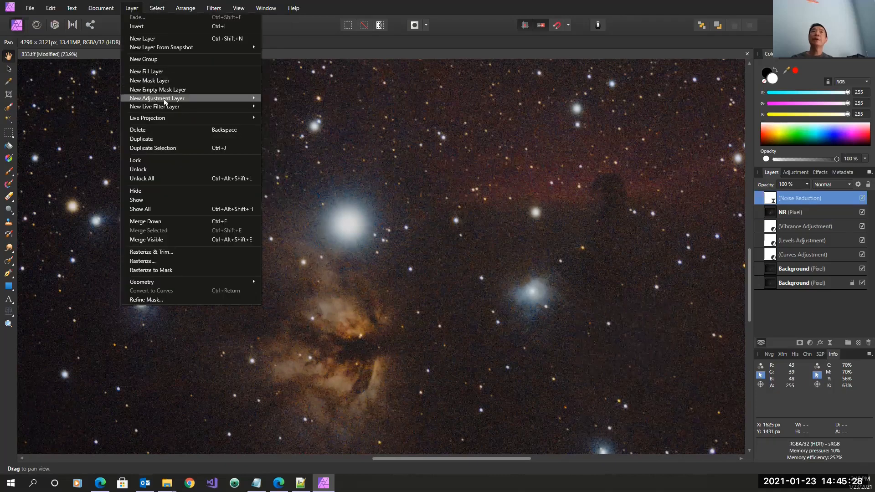
pyautogui.moveTo(165, 100)
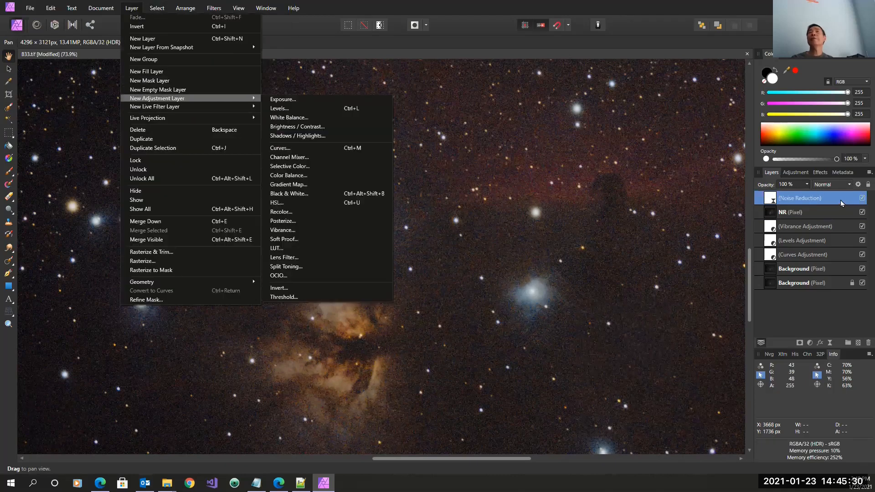
pyautogui.moveTo(215, 9)
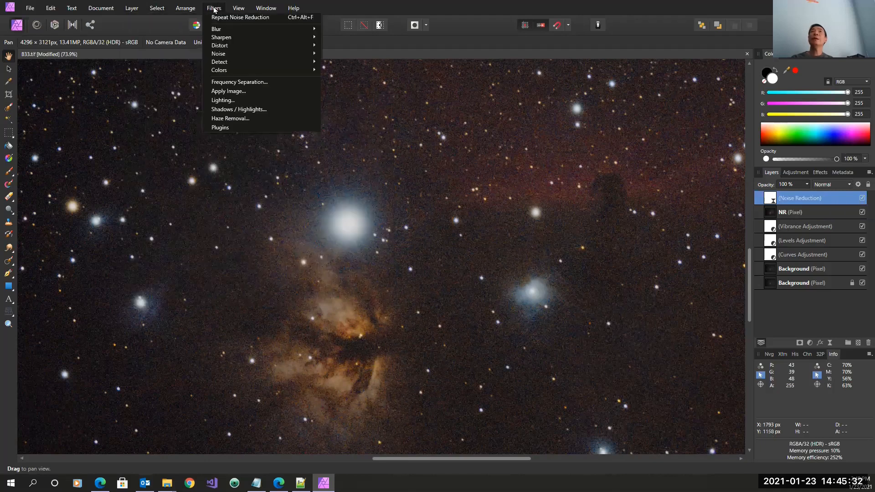
pyautogui.moveTo(272, 66)
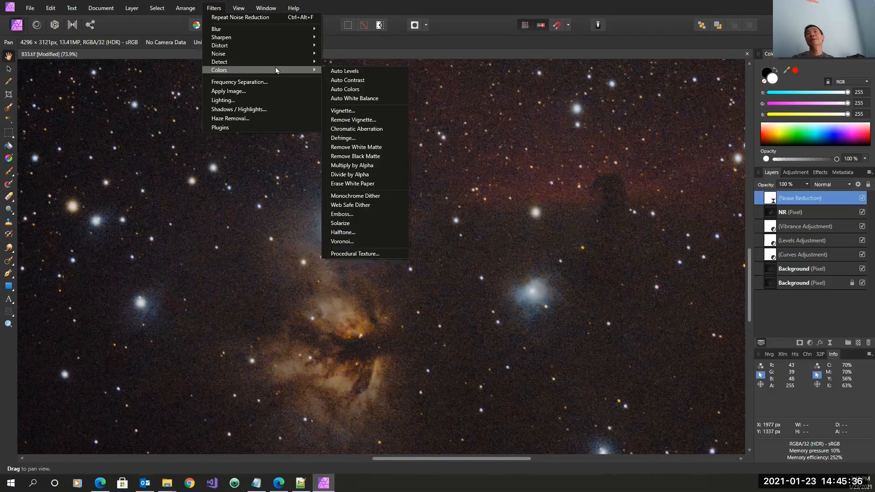
pyautogui.click(458, 7)
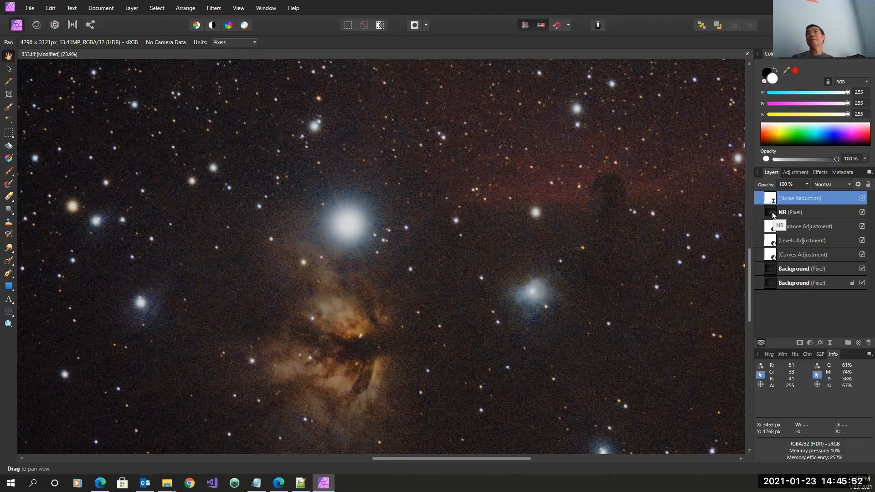
# Select the NR pixel layer, try its opacity at 83%, and return it to 100%.
pyautogui.click(774, 214)
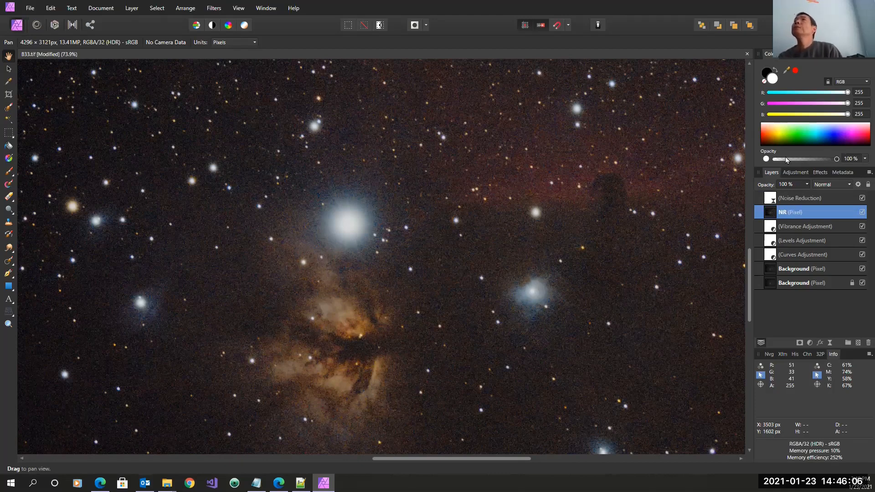
pyautogui.click(806, 185)
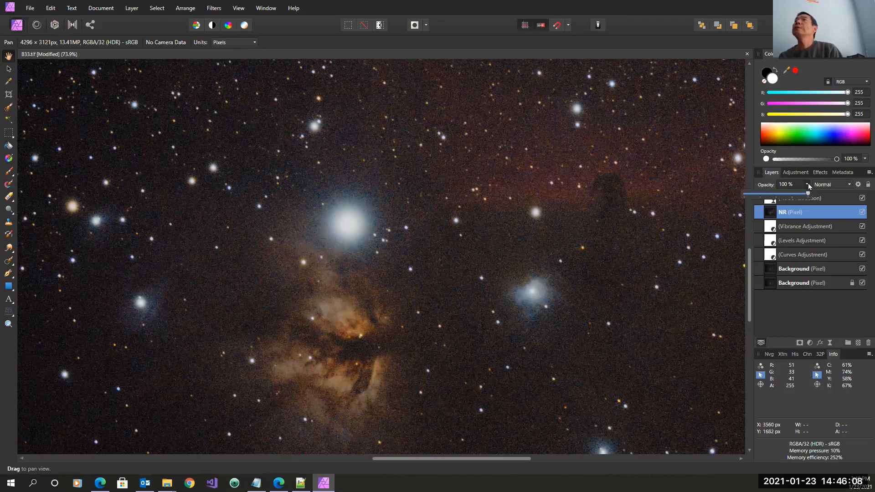
pyautogui.moveTo(809, 196); pyautogui.dragTo(798, 198)
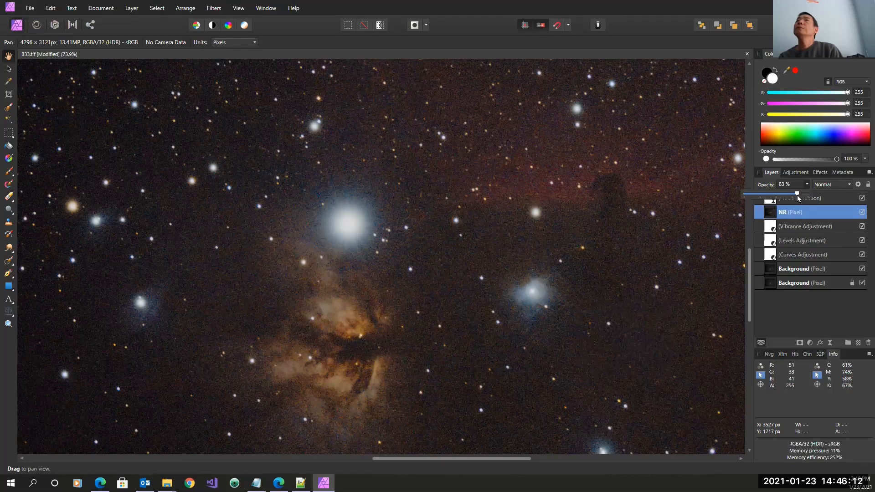
pyautogui.moveTo(797, 195); pyautogui.dragTo(810, 196)
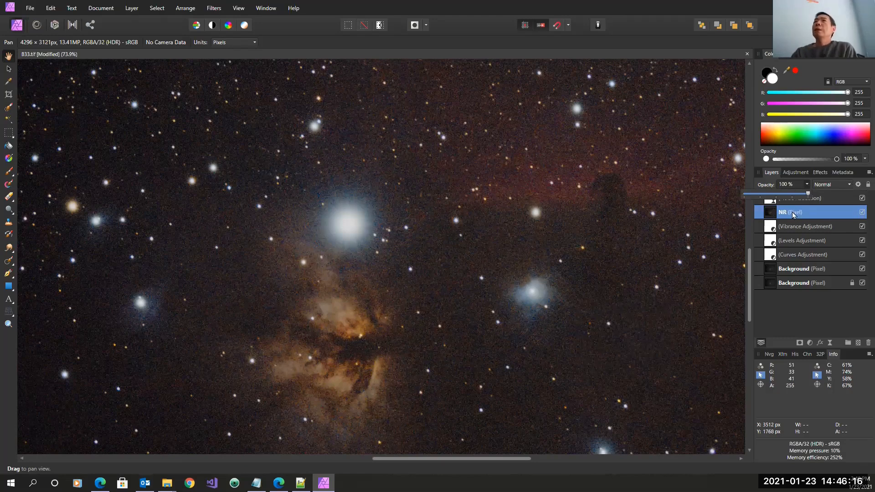
pyautogui.click(793, 215)
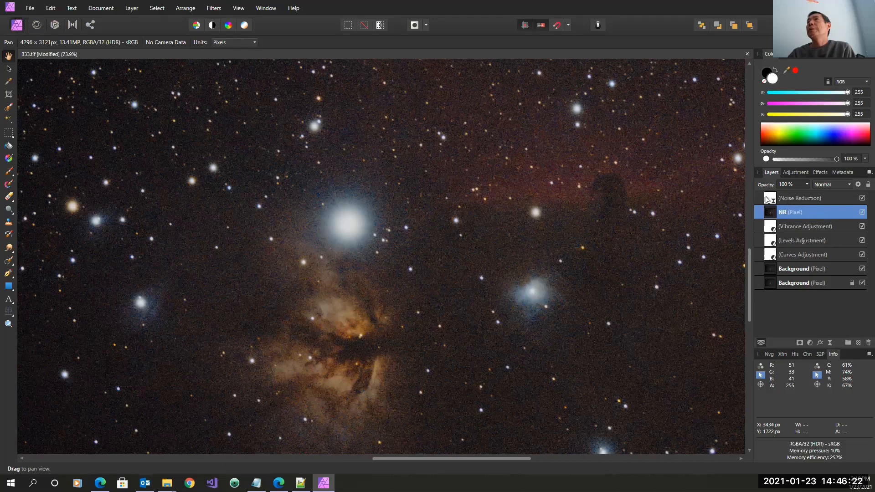
# Reopen the Noise Reduction layer's live Denoise settings to review them, and close them without changes.
pyautogui.click(767, 199)
pyautogui.doubleClick(767, 200)
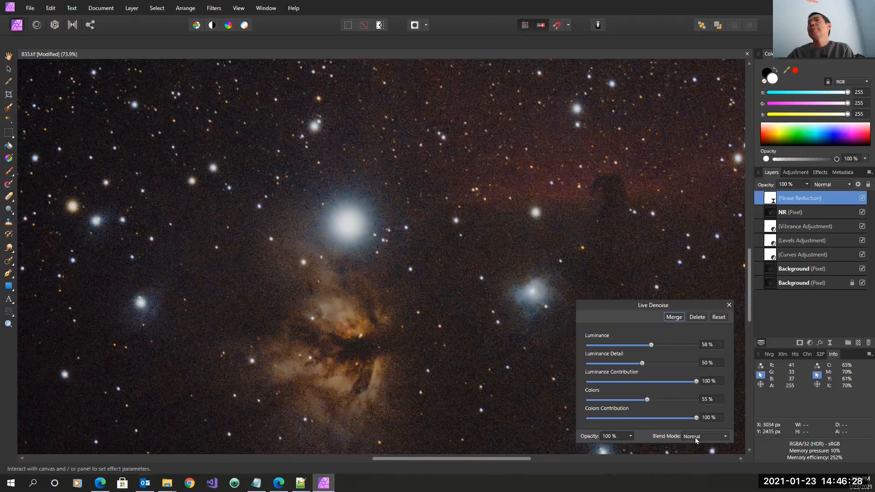
pyautogui.click(729, 306)
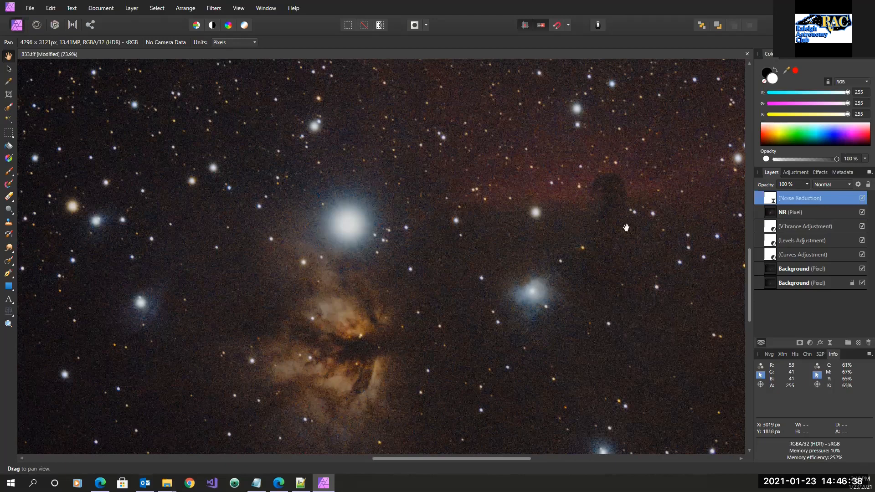
# Inspect the noise-reduced image around both nebulae and delete the live Noise Reduction layer.
pyautogui.scroll(-1, 626, 228)
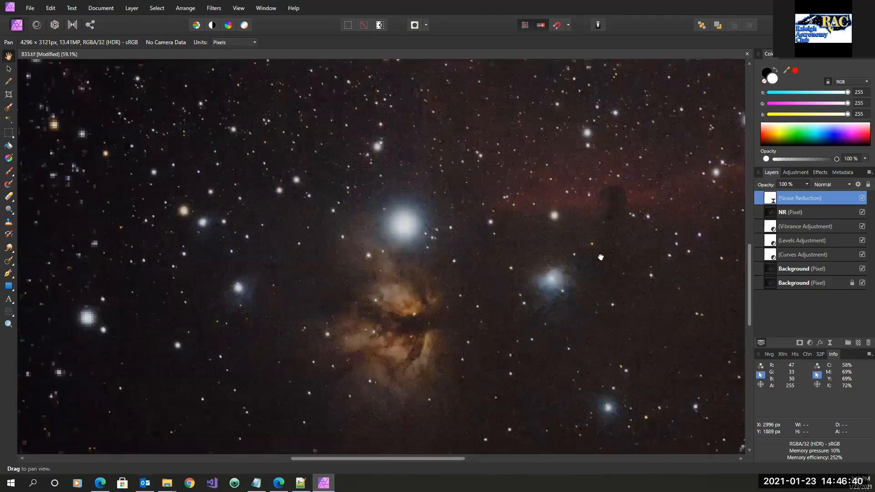
pyautogui.moveTo(600, 258); pyautogui.dragTo(551, 263)
pyautogui.scroll(-1, 550, 263)
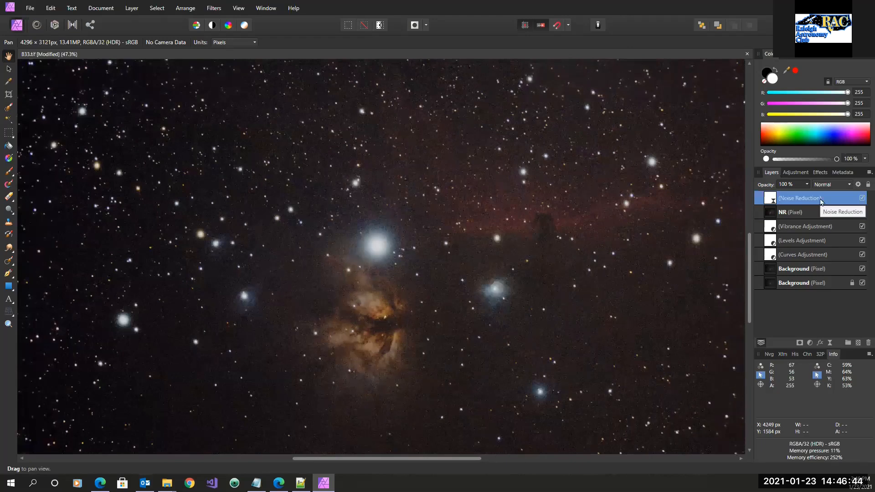
pyautogui.moveTo(593, 234); pyautogui.dragTo(575, 253)
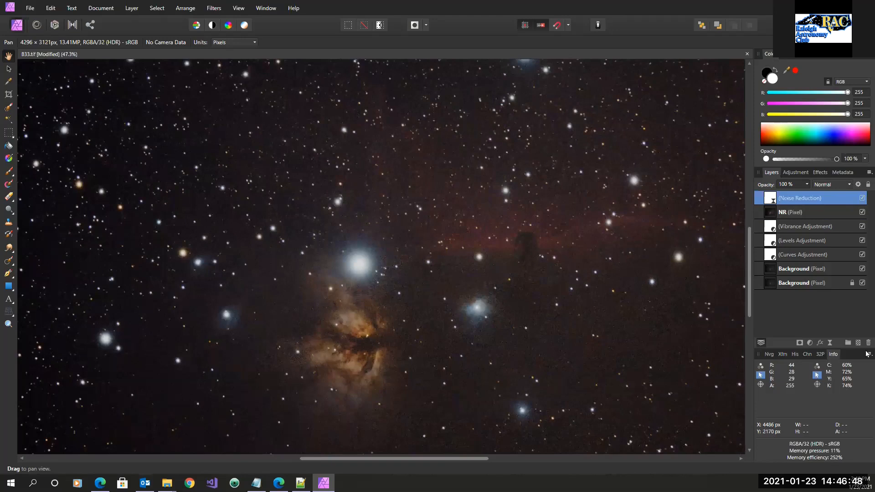
pyautogui.click(868, 342)
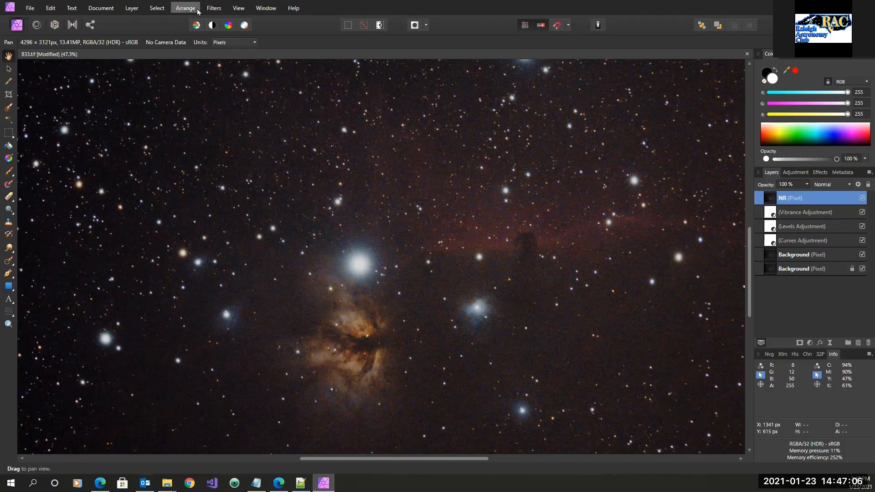
# Apply the Denoise filter directly to the NR layer with Luminance 23%, Luminance Detail 50%, Colors 18% and both contributions at 100%.
pyautogui.click(215, 9)
pyautogui.moveTo(256, 54)
pyautogui.click(342, 54)
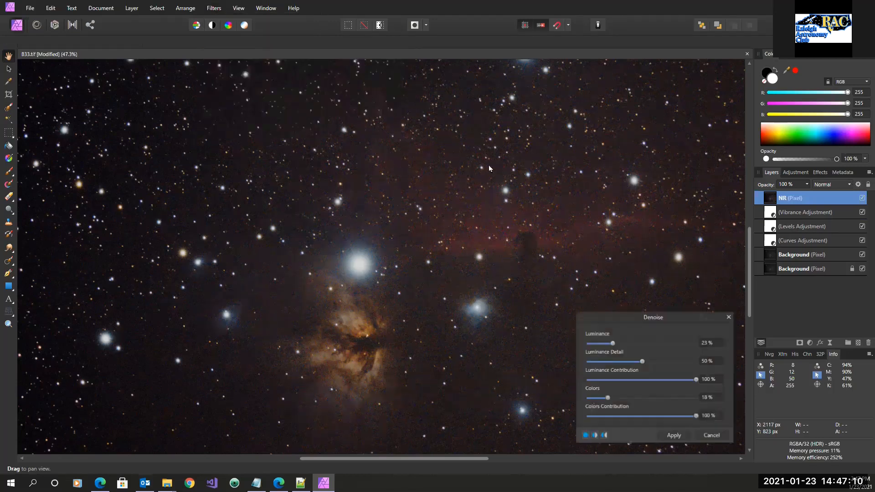
pyautogui.click(674, 436)
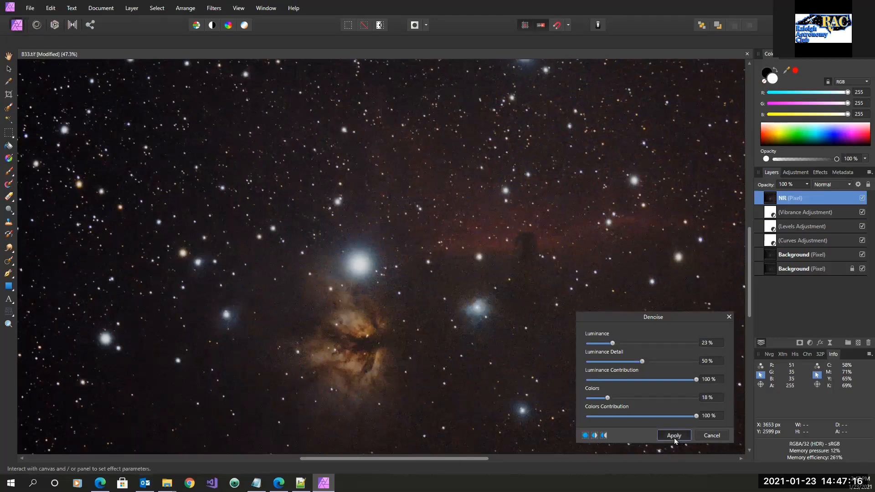
pyautogui.click(673, 436)
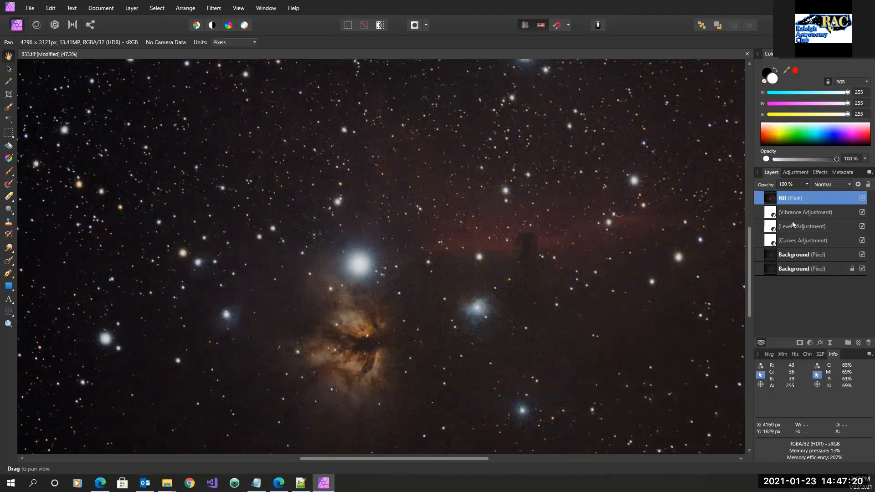
# Duplicate the denoised NR layer and rename the copy as sharpen.
pyautogui.rightClick(782, 202)
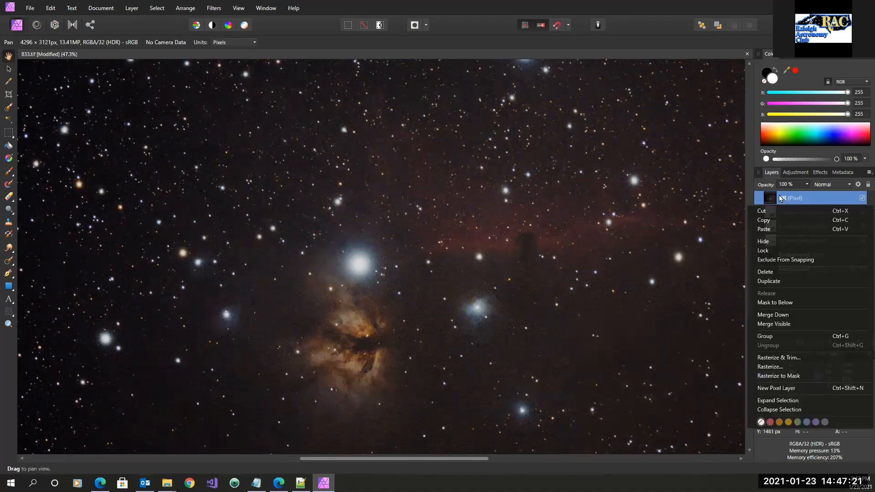
pyautogui.click(781, 282)
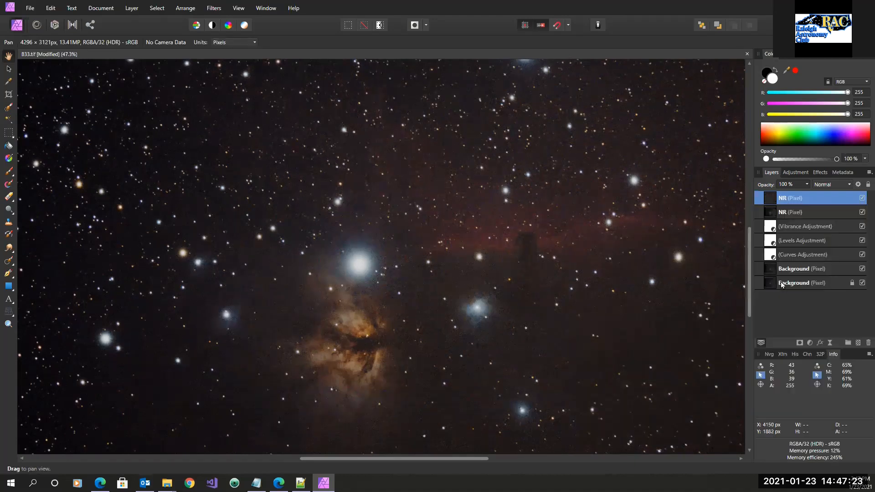
pyautogui.doubleClick(794, 199)
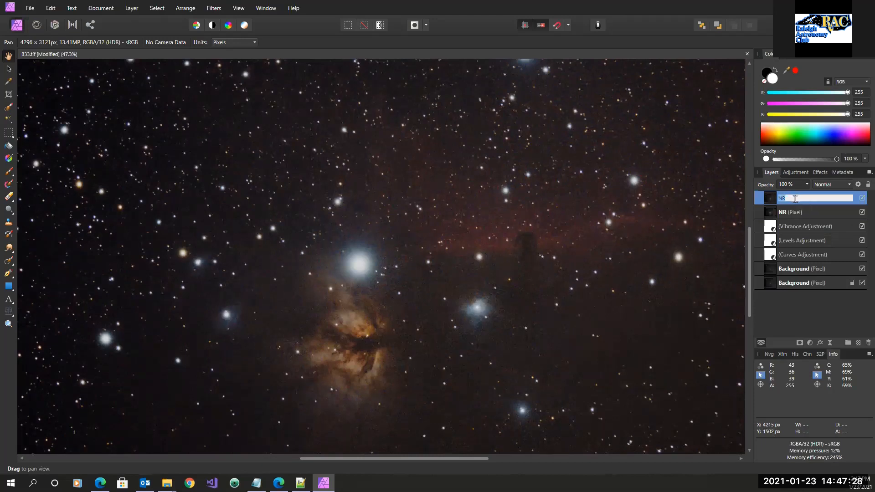
pyautogui.write('sa')
pyautogui.press('BackSpace')
pyautogui.write('harpen')
pyautogui.press('Return')
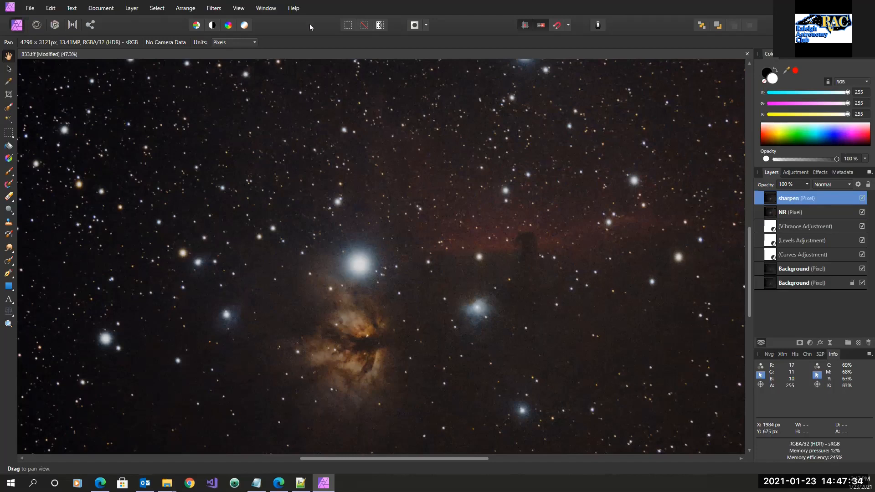
# Start an Unsharp Mask on the sharpen layer and compare before and after side by side around the Horsehead Nebula.
pyautogui.click(216, 9)
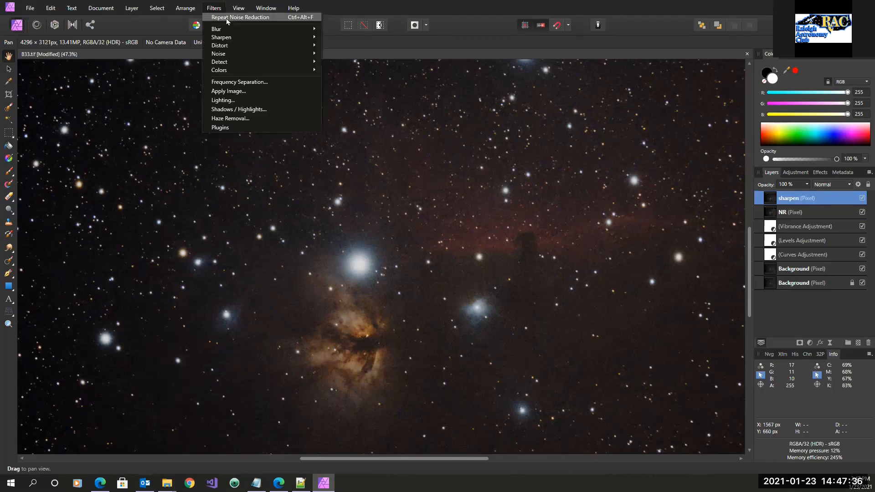
pyautogui.moveTo(278, 36)
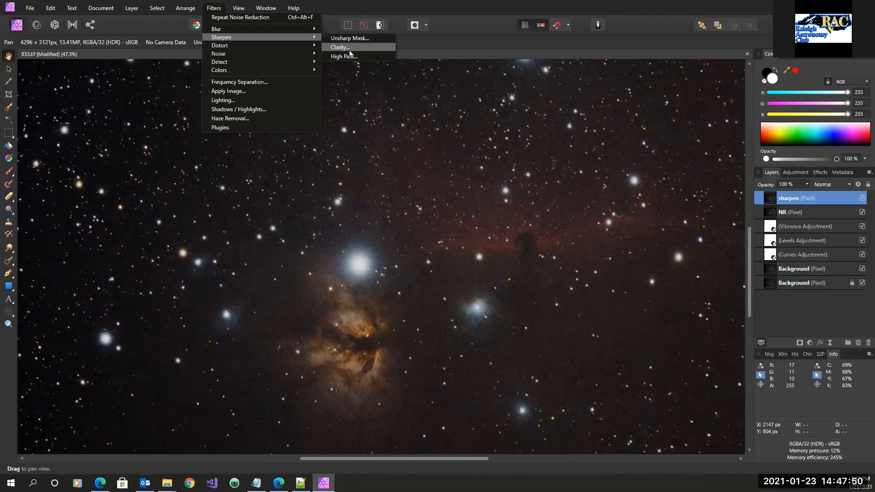
pyautogui.click(349, 39)
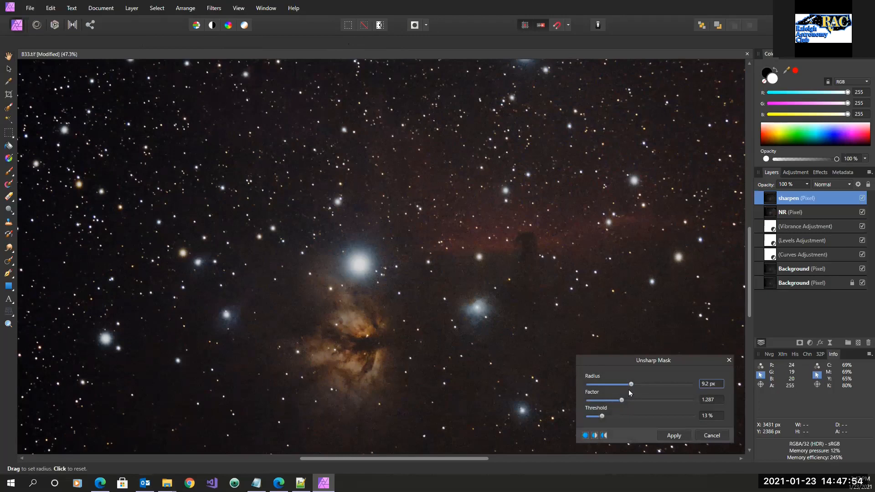
pyautogui.click(604, 436)
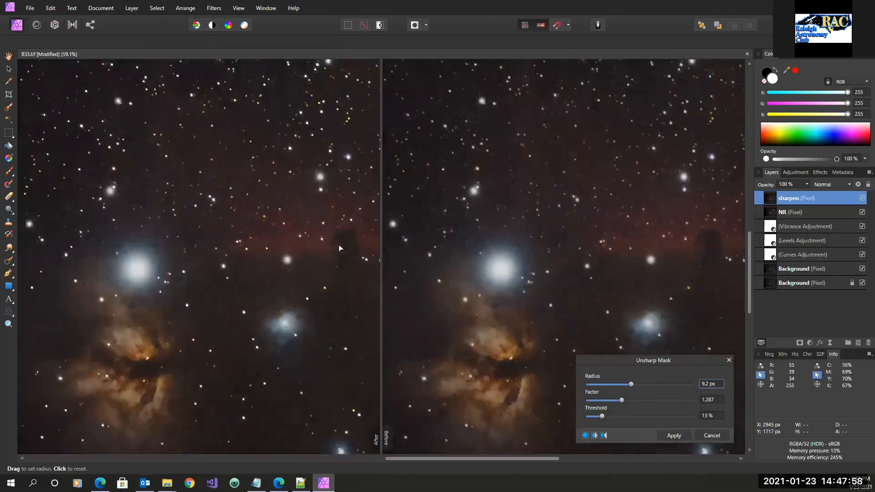
pyautogui.scroll(3, 339, 247)
pyautogui.moveTo(349, 279)
pyautogui.mouseDown()
pyautogui.moveTo(308, 286)
pyautogui.moveTo(340, 293)
pyautogui.mouseUp()
# Try an Unsharp Mask radius of 17.9 px, lower it to 12.2 px, and apply it with factor 1.287 and threshold 13%.
pyautogui.moveTo(631, 384); pyautogui.dragTo(641, 387)
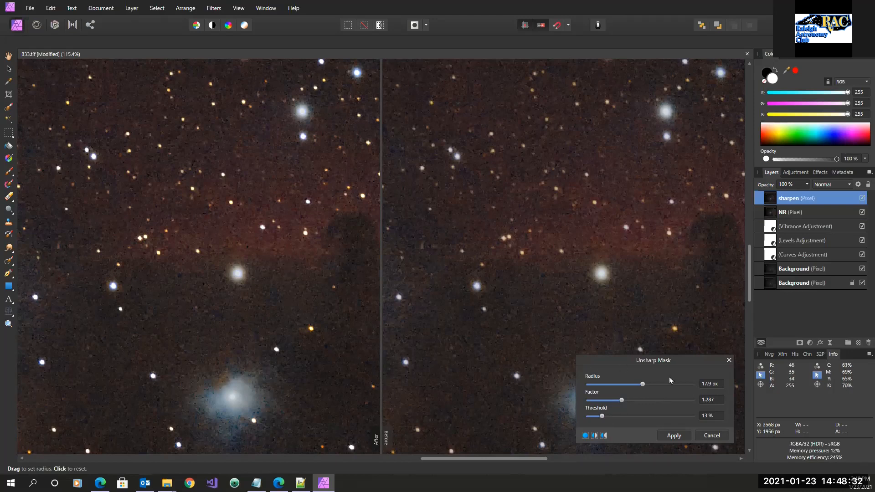
pyautogui.moveTo(643, 384); pyautogui.dragTo(636, 385)
pyautogui.moveTo(623, 361); pyautogui.dragTo(726, 360)
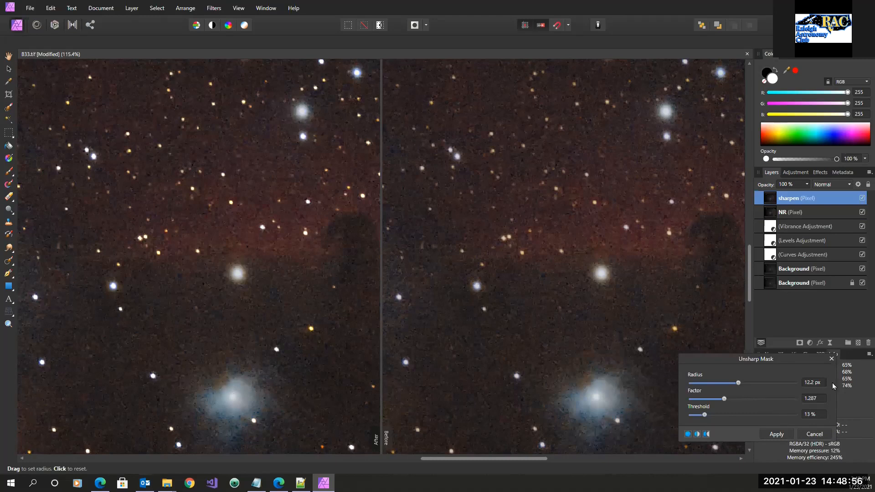
pyautogui.click(780, 434)
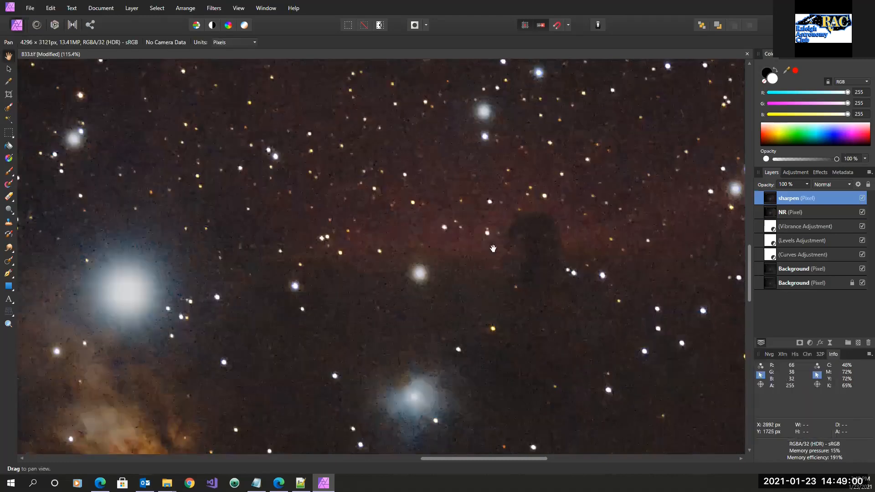
pyautogui.scroll(-6, 493, 249)
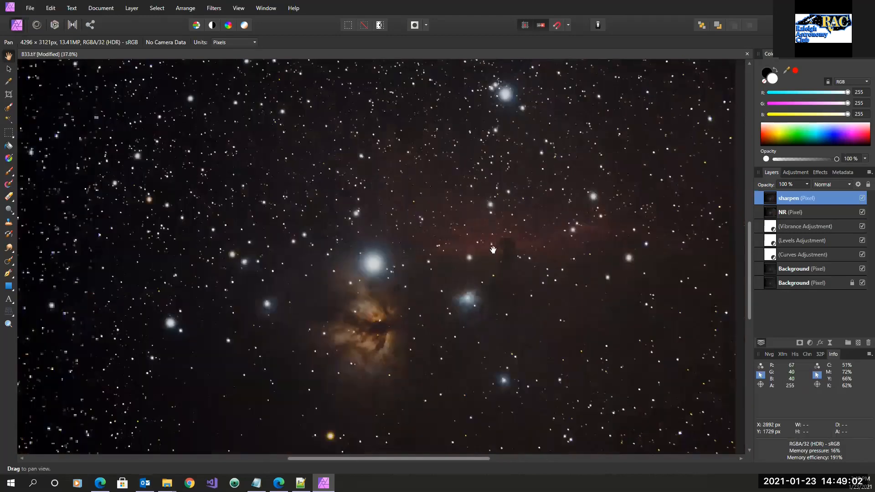
pyautogui.scroll(-1, 492, 249)
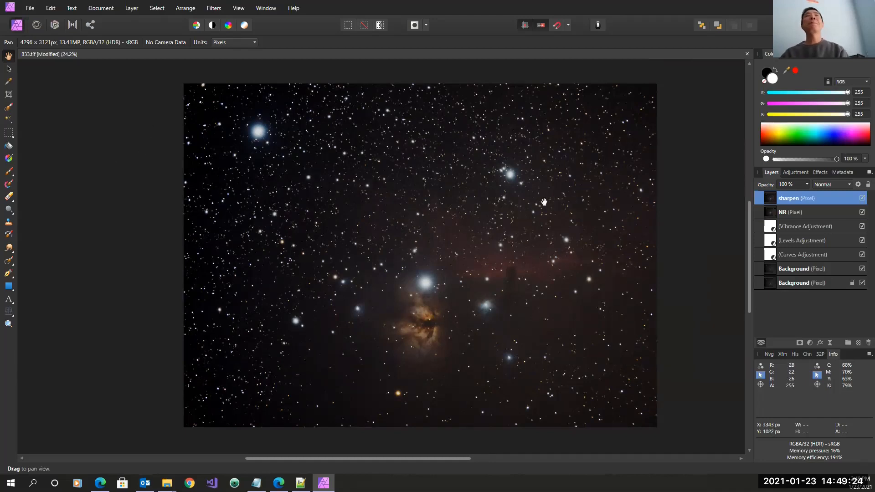
# Start a Select Sampled Color selection on the sharpen layer and reduce its tolerance to 8% with the RGB Cube model.
pyautogui.click(158, 9)
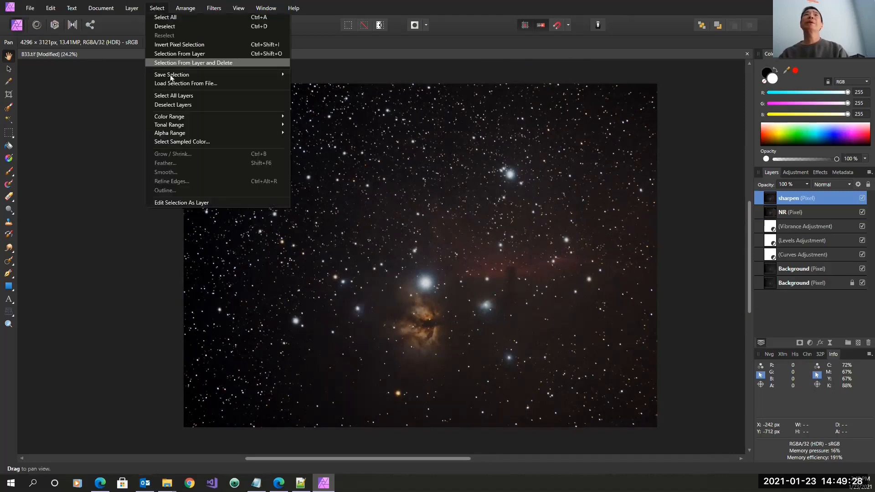
pyautogui.click(185, 141)
pyautogui.click(186, 139)
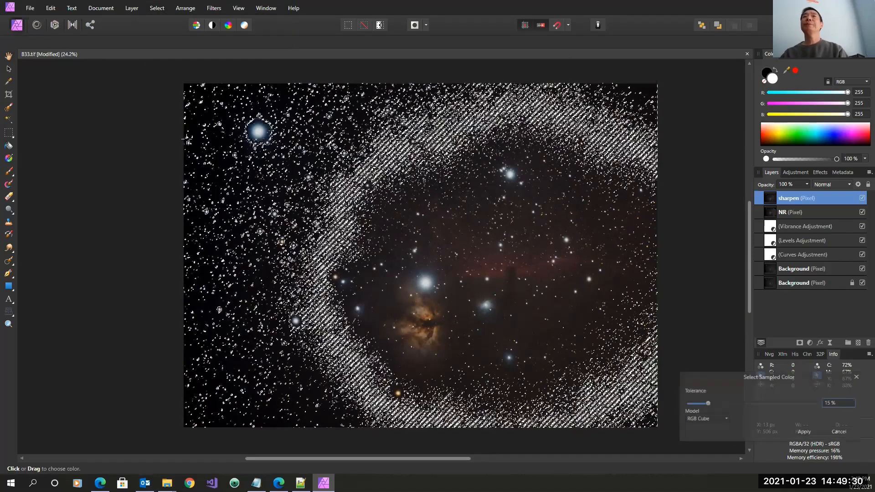
pyautogui.scroll(1, 264, 263)
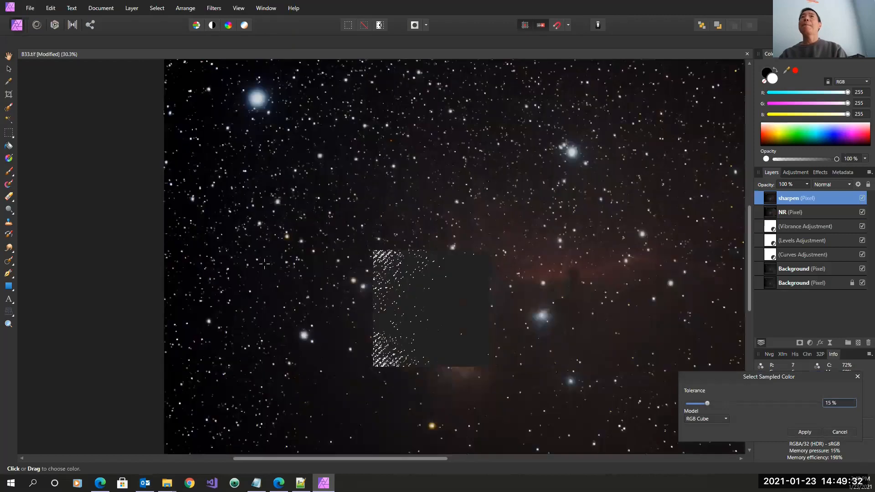
pyautogui.scroll(1, 257, 263)
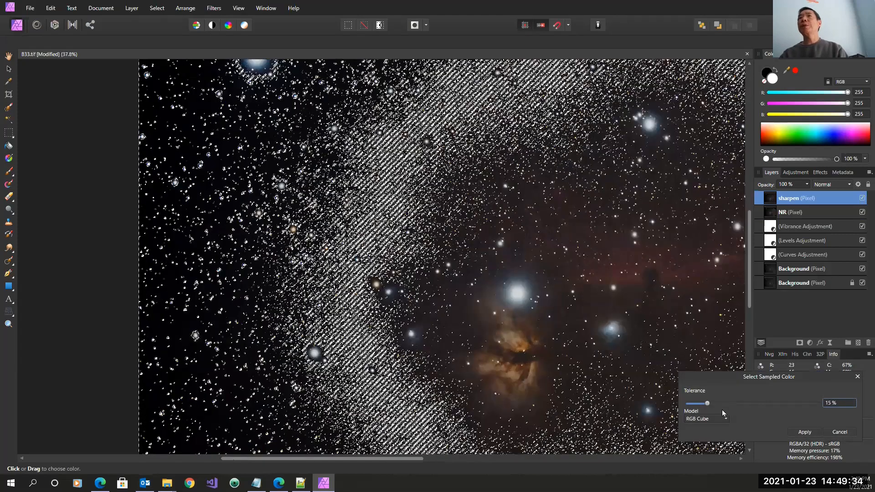
pyautogui.moveTo(707, 405); pyautogui.dragTo(698, 403)
pyautogui.scroll(4, 418, 190)
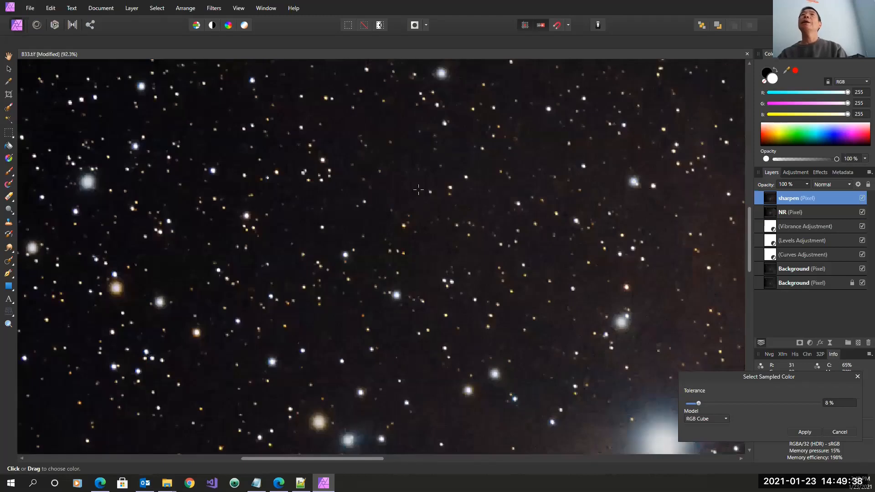
pyautogui.scroll(1, 347, 208)
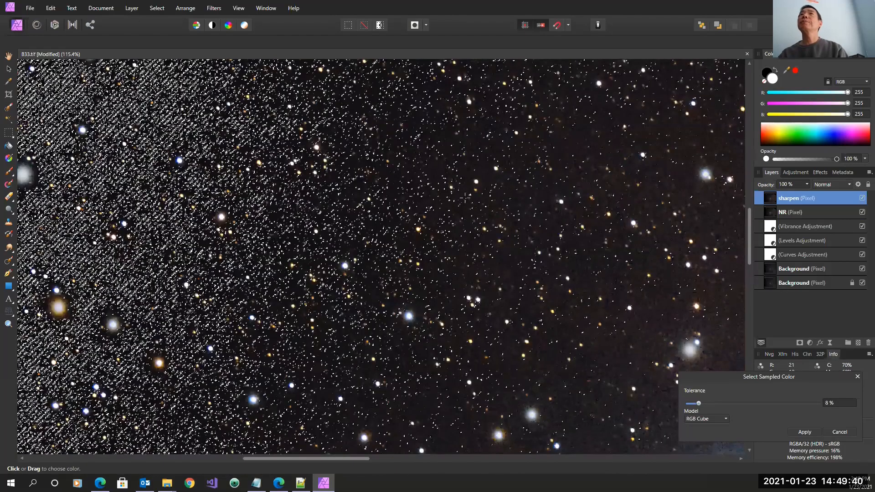
# Sample the colour of a small star to select the stars across the image, and apply the selection.
pyautogui.click(476, 181)
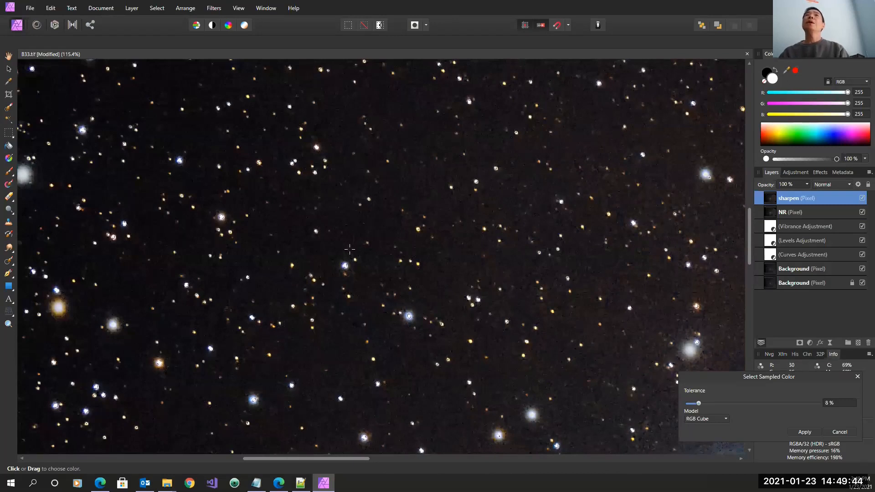
pyautogui.scroll(-3, 344, 251)
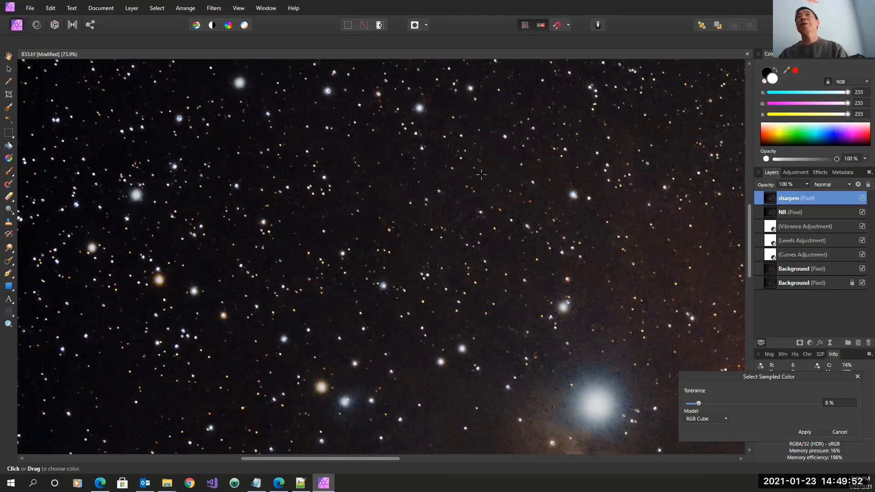
pyautogui.scroll(-1, 459, 239)
pyautogui.scroll(-1, 458, 239)
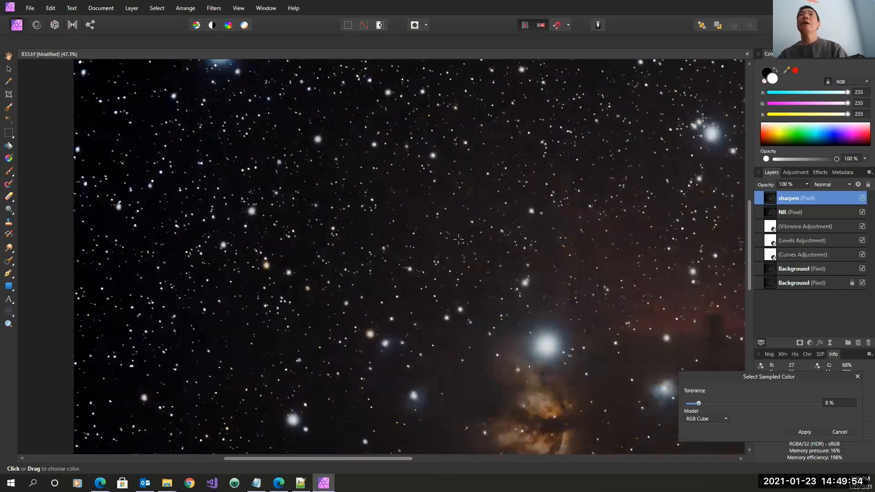
pyautogui.scroll(-1, 458, 239)
pyautogui.scroll(-1, 403, 192)
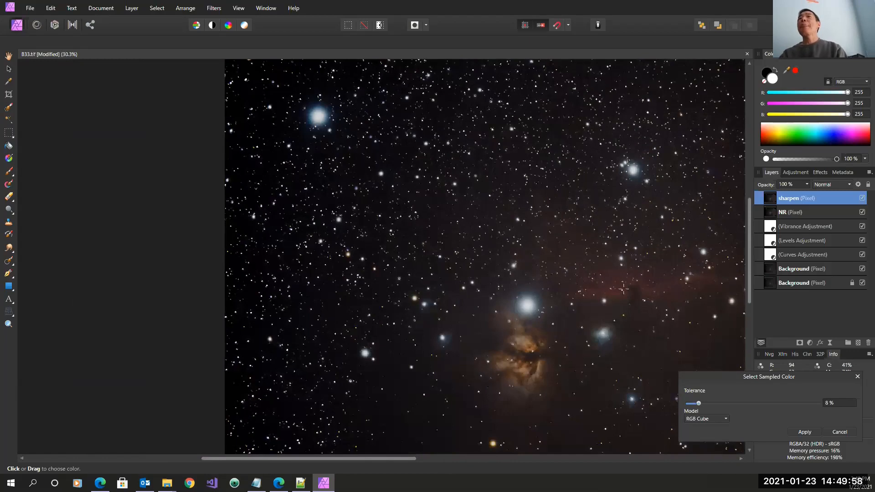
pyautogui.click(804, 432)
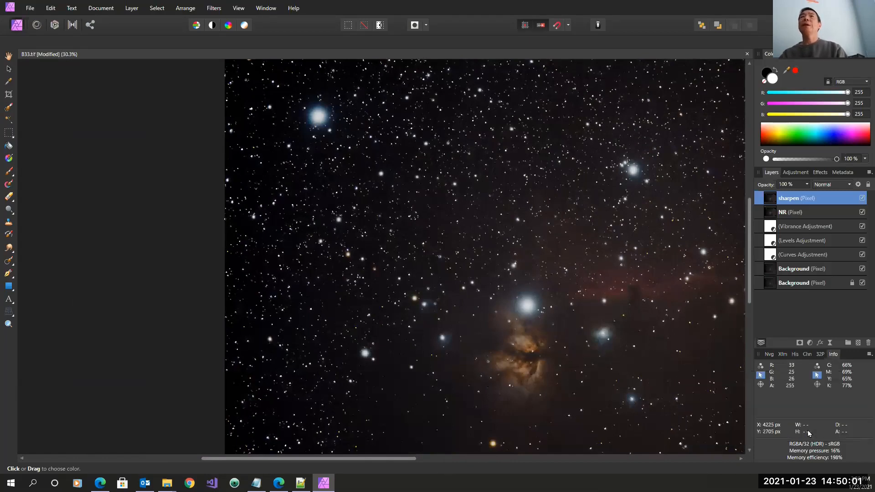
# Grow the star selection by a radius of 2 px with the Circular option enabled.
pyautogui.click(152, 11)
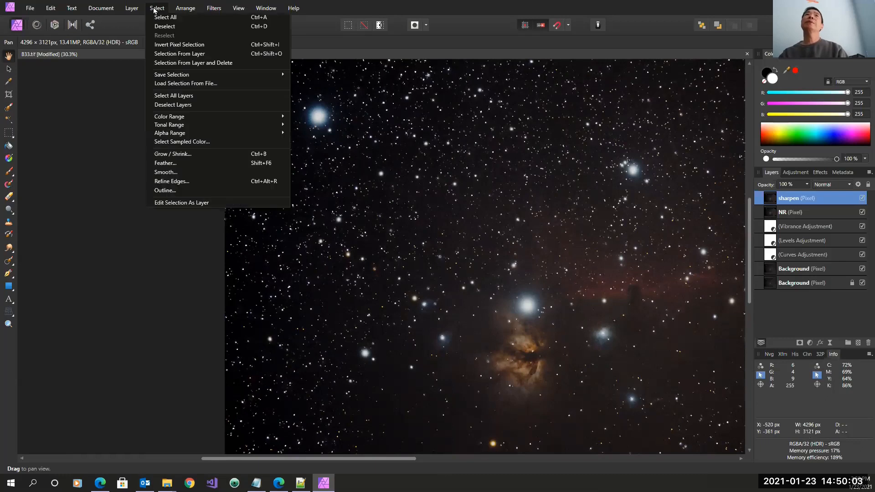
pyautogui.click(177, 154)
pyautogui.click(840, 418)
pyautogui.write('1')
pyautogui.press('Return')
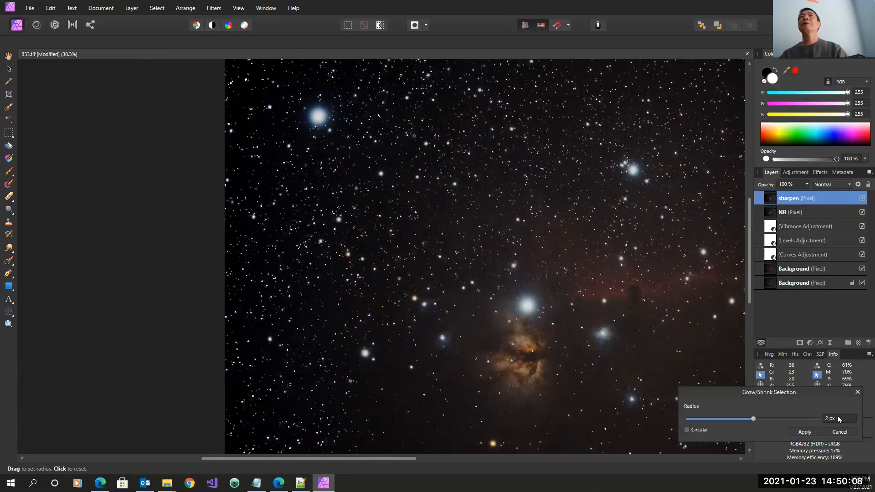
pyautogui.click(687, 431)
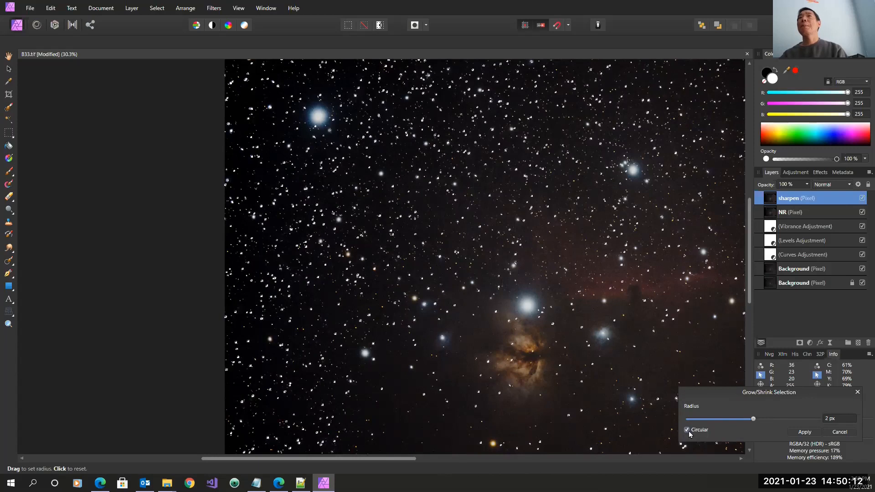
pyautogui.click(805, 432)
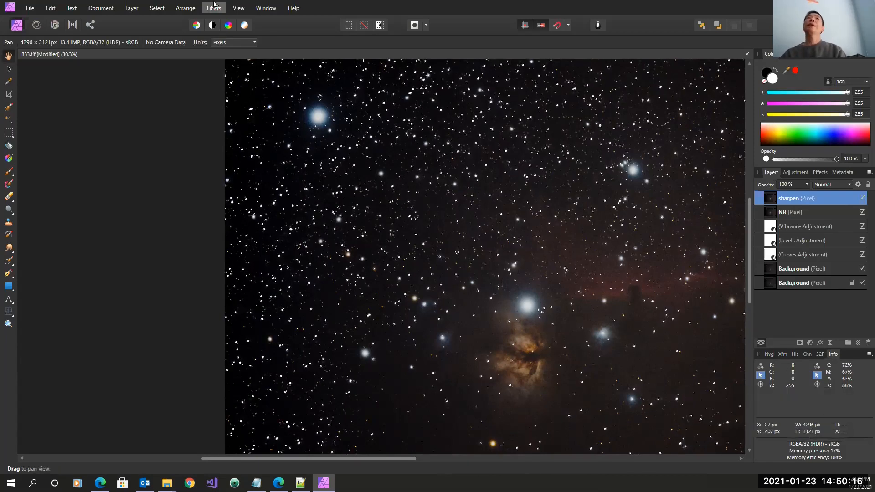
# Feather the grown star selection with a radius of 1 px.
pyautogui.click(156, 9)
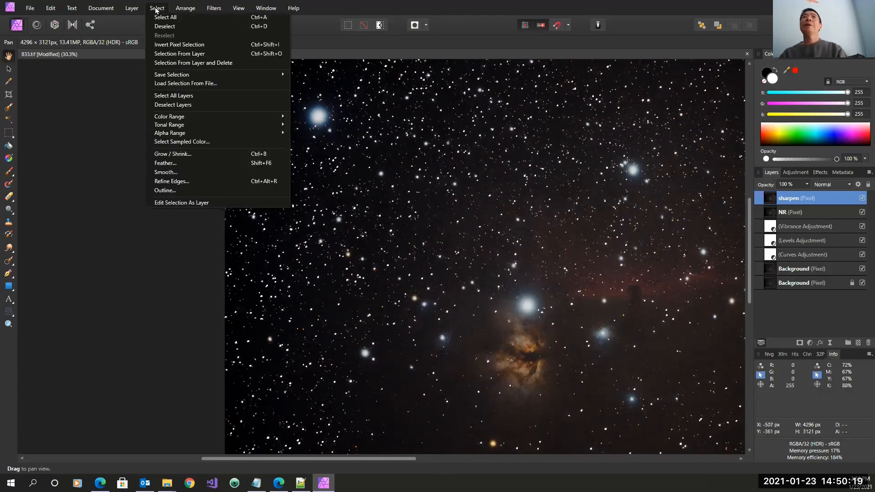
pyautogui.click(165, 163)
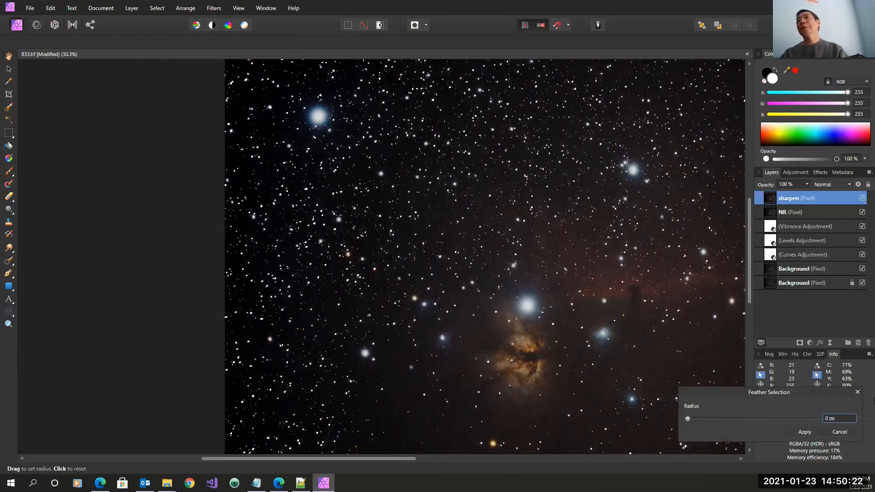
pyautogui.click(847, 417)
pyautogui.write('1')
pyautogui.press('Return')
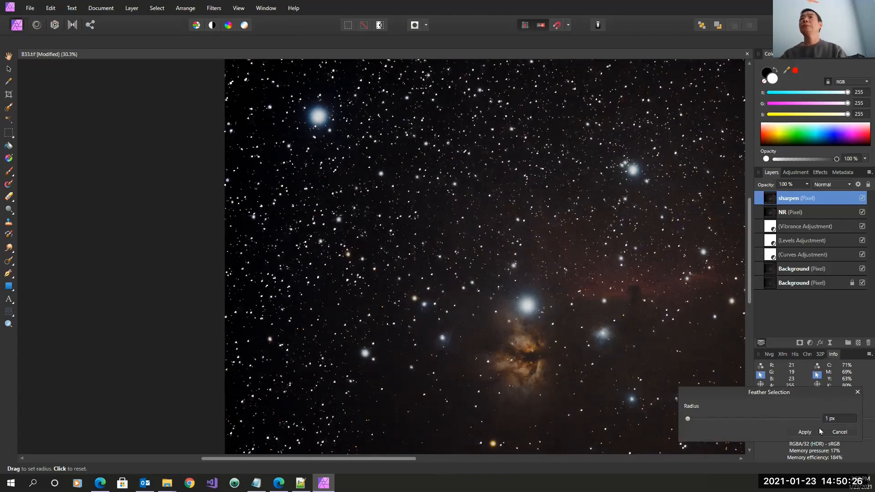
pyautogui.click(805, 432)
pyautogui.press('h')
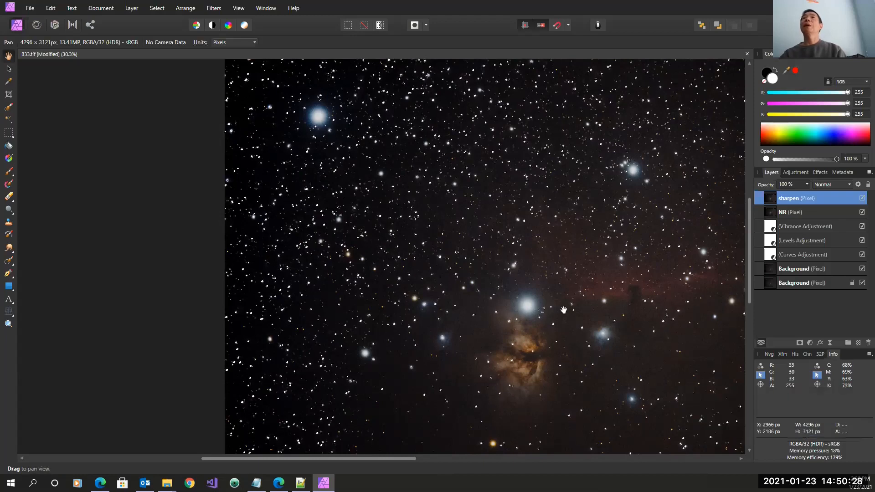
# Start a Minimum Blur on the star selection of the sharpen layer with a side-by-side before/after preview.
pyautogui.scroll(-2, 544, 288)
pyautogui.scroll(-1, 544, 289)
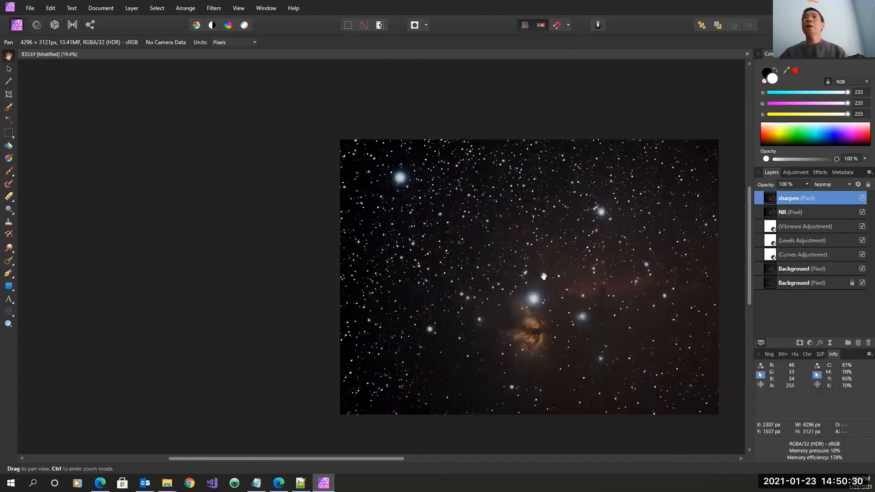
pyautogui.moveTo(549, 275); pyautogui.dragTo(395, 245)
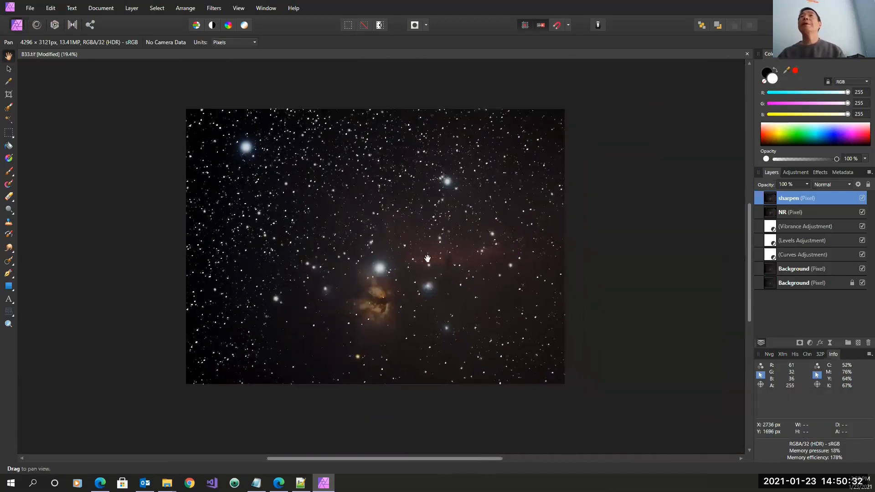
pyautogui.scroll(2, 420, 252)
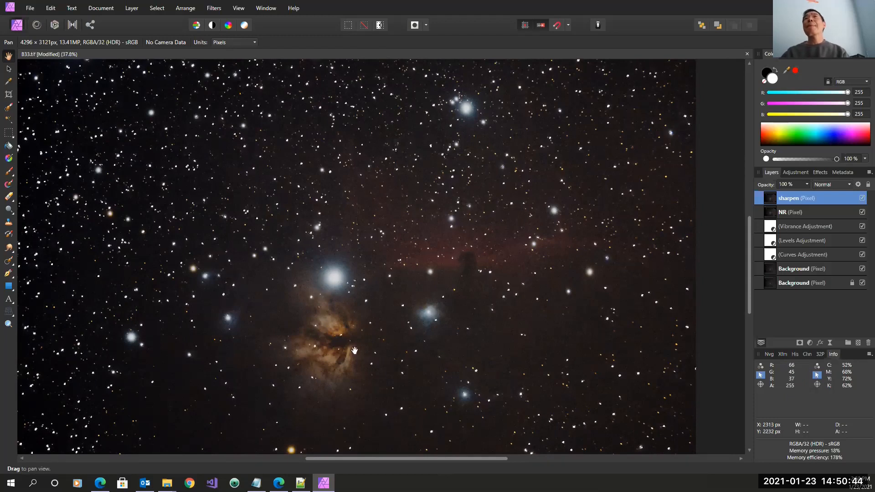
pyautogui.scroll(-2, 353, 350)
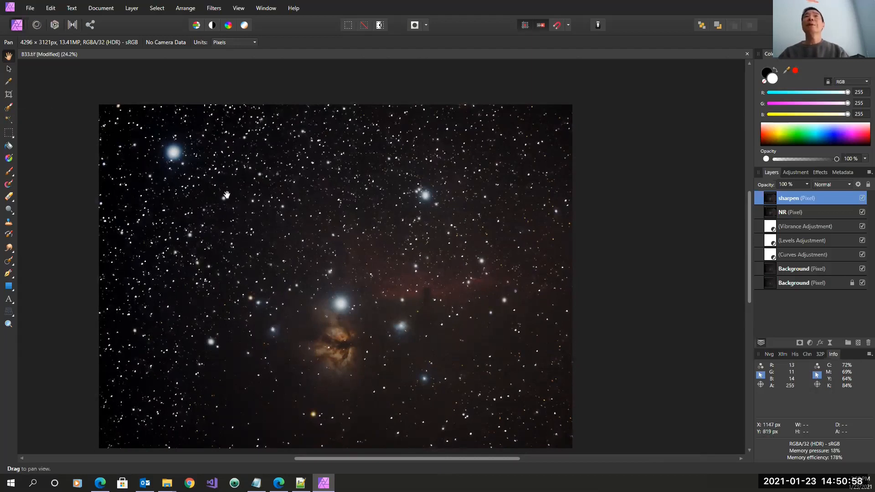
pyautogui.click(217, 9)
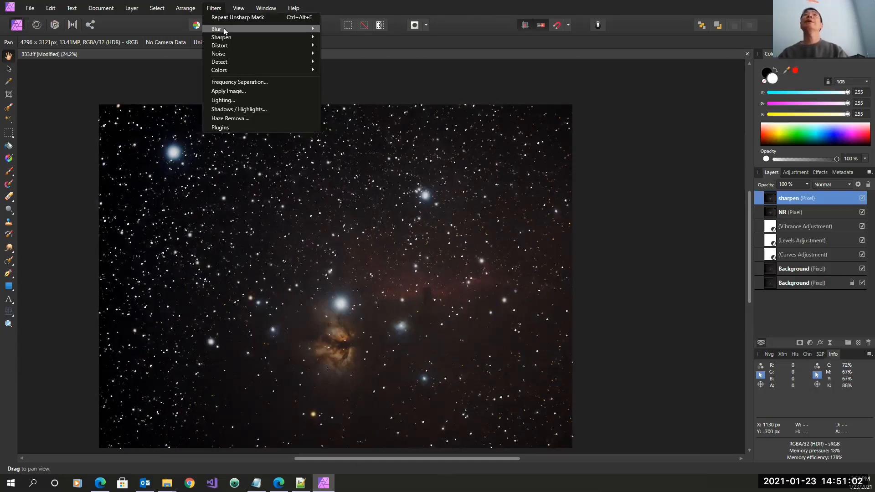
pyautogui.moveTo(224, 31)
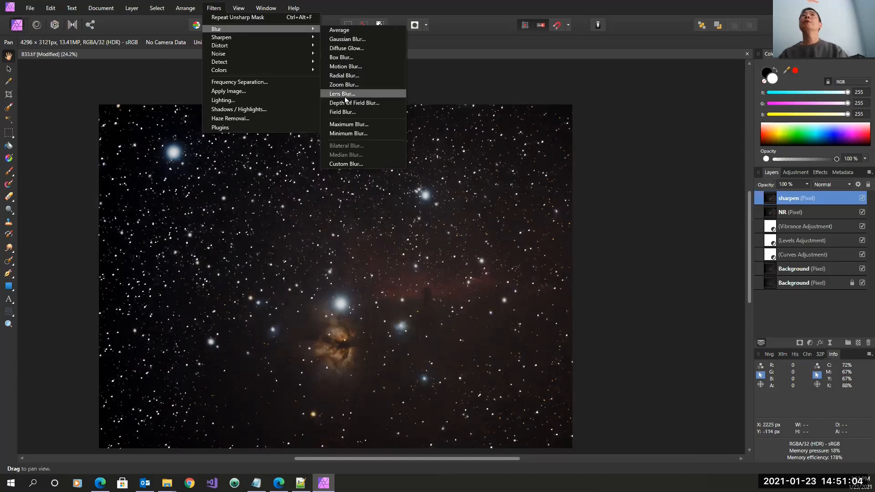
pyautogui.click(351, 133)
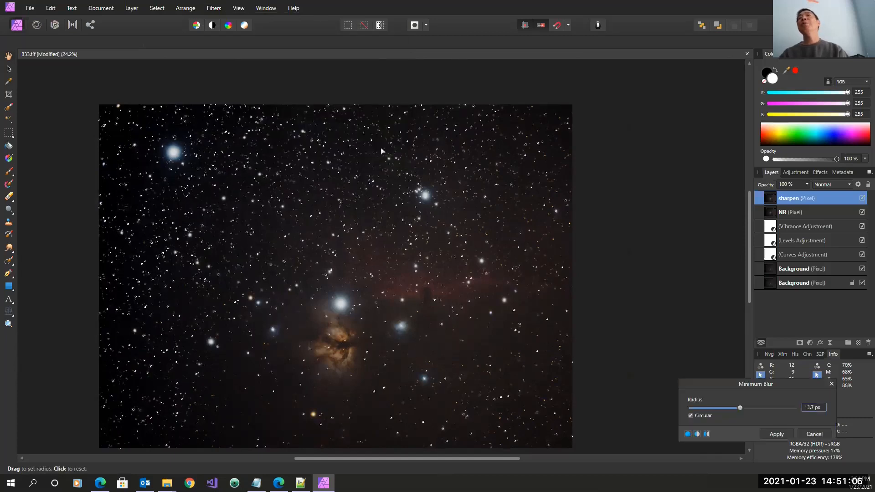
pyautogui.click(711, 435)
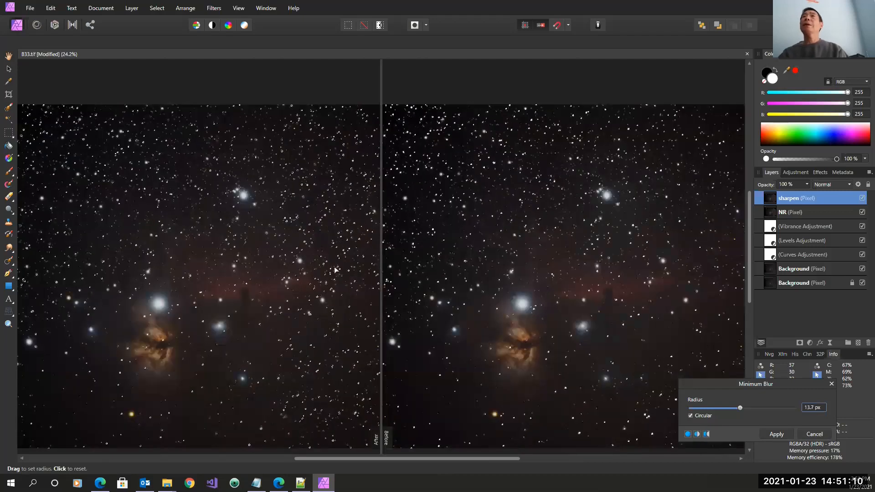
# Set the Minimum Blur radius to 19.1 px with Circular enabled and apply it to the selected stars.
pyautogui.scroll(2, 336, 268)
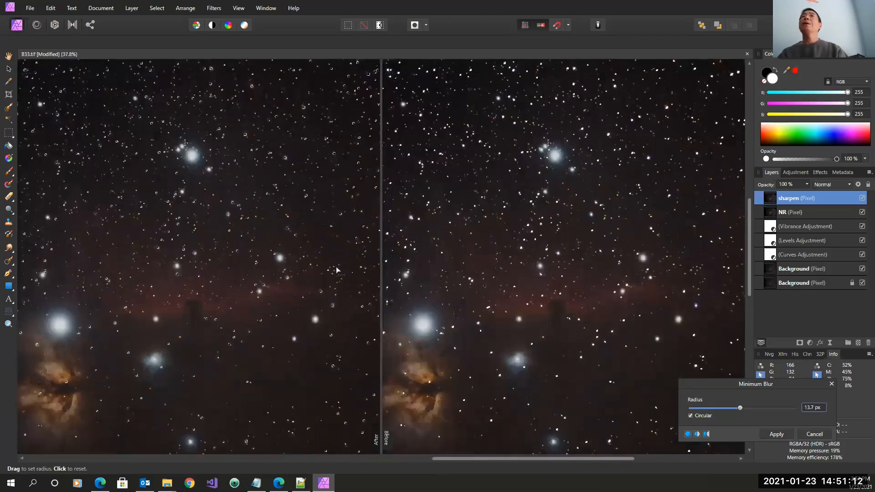
pyautogui.scroll(1, 336, 269)
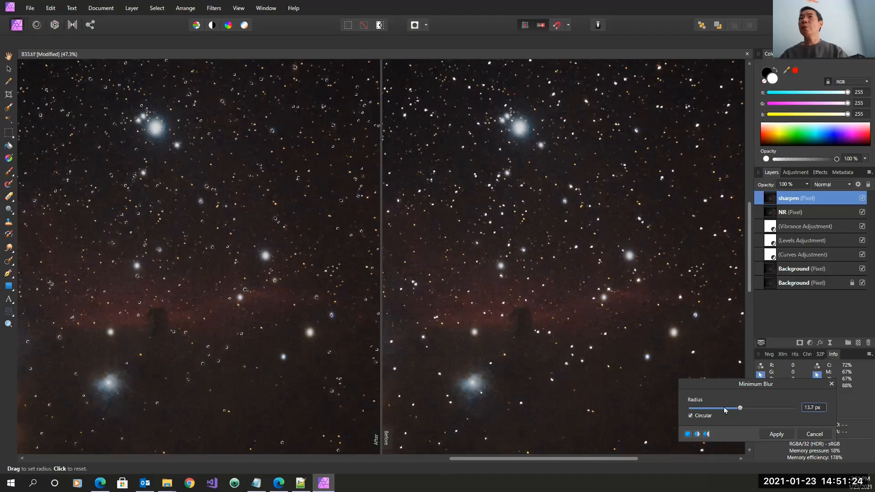
pyautogui.moveTo(738, 409)
pyautogui.mouseDown()
pyautogui.moveTo(726, 410)
pyautogui.moveTo(746, 408)
pyautogui.mouseUp()
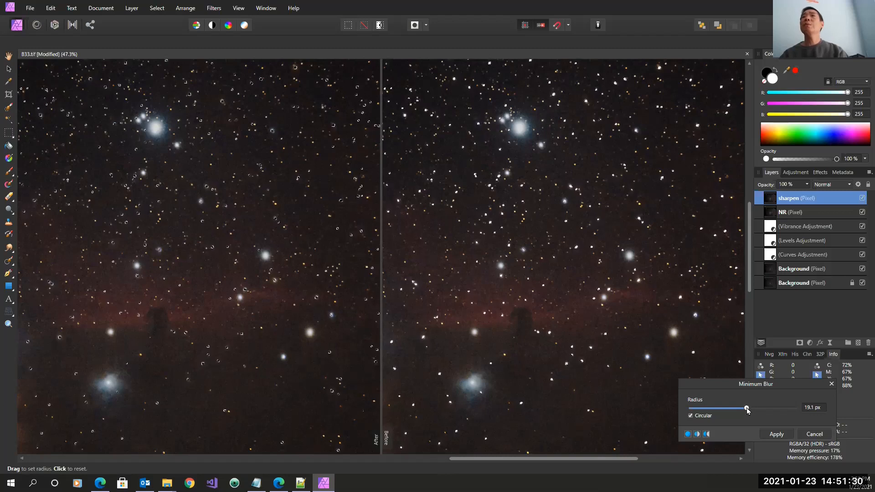
pyautogui.click(777, 434)
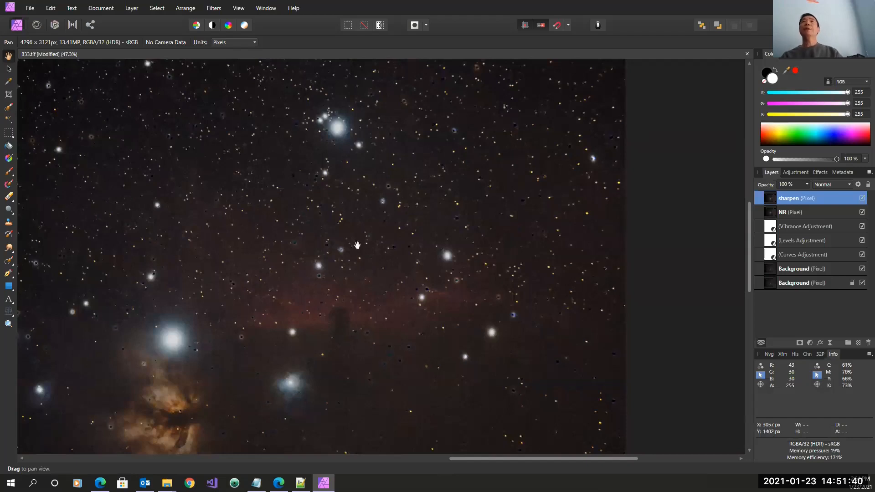
# Toggle the sharpen layer's visibility to compare the star-reduced image with the NR layer beneath it.
pyautogui.scroll(-1, 360, 243)
pyautogui.scroll(-2, 360, 243)
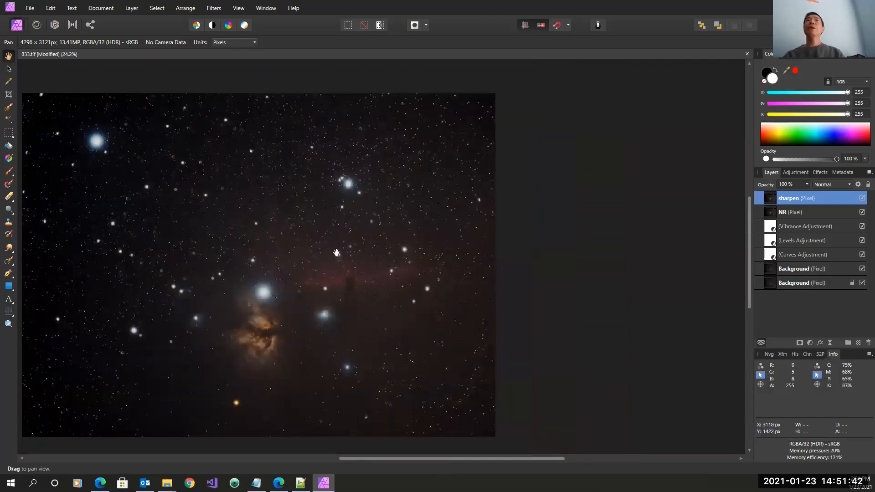
pyautogui.moveTo(277, 250); pyautogui.dragTo(355, 249)
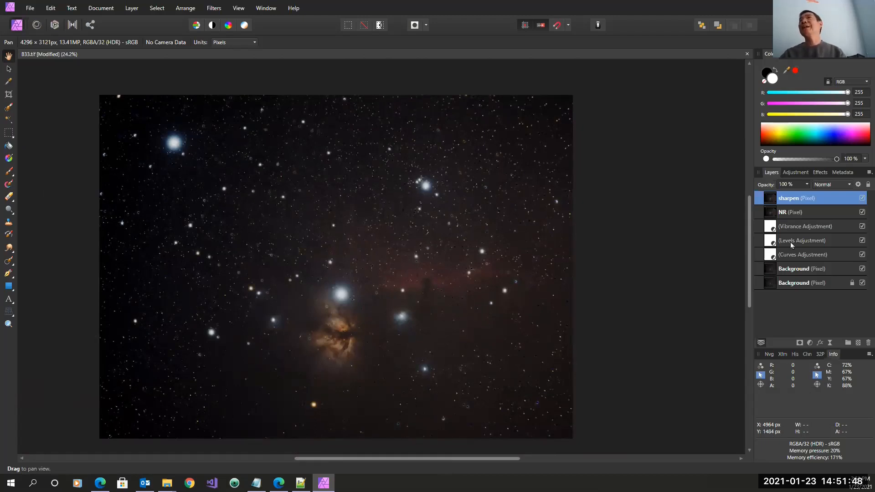
pyautogui.click(862, 199)
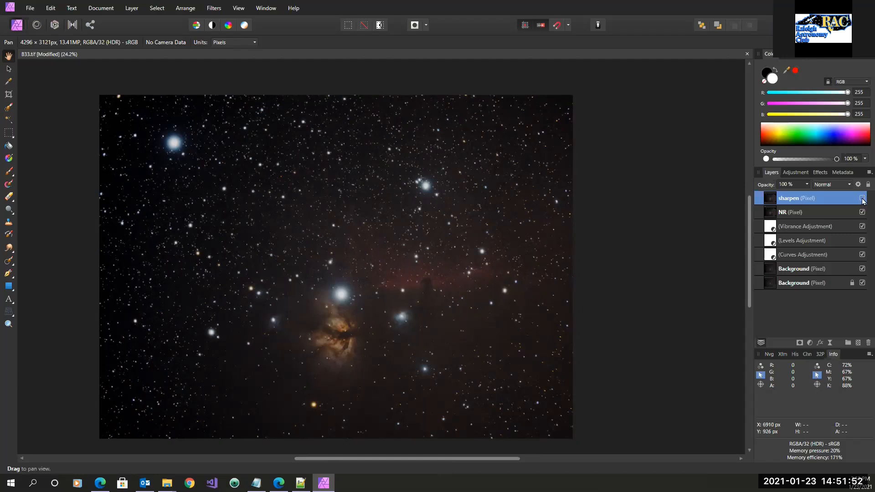
pyautogui.click(862, 199)
pyautogui.click(862, 199)
pyautogui.click(154, 8)
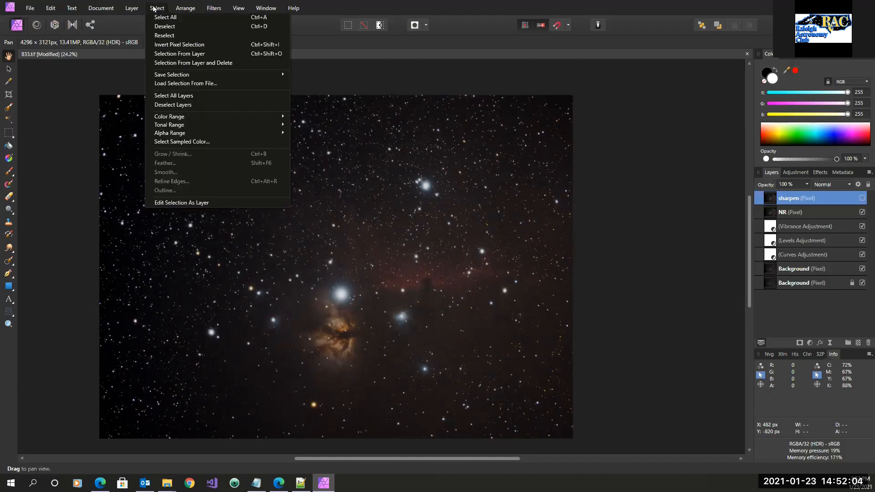
pyautogui.moveTo(190, 129)
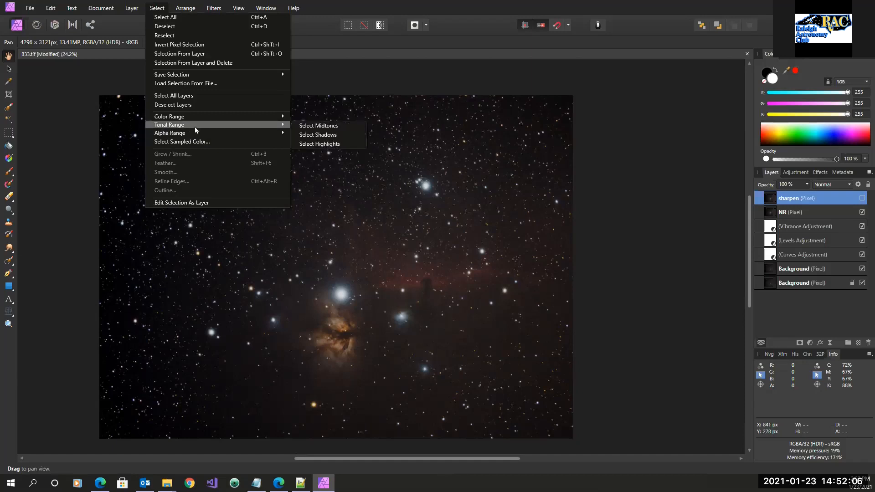
pyautogui.click(305, 144)
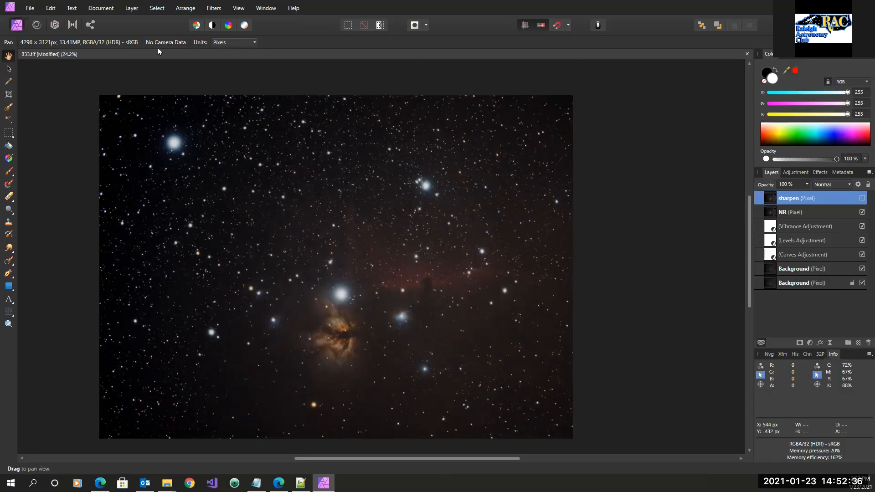
pyautogui.click(151, 9)
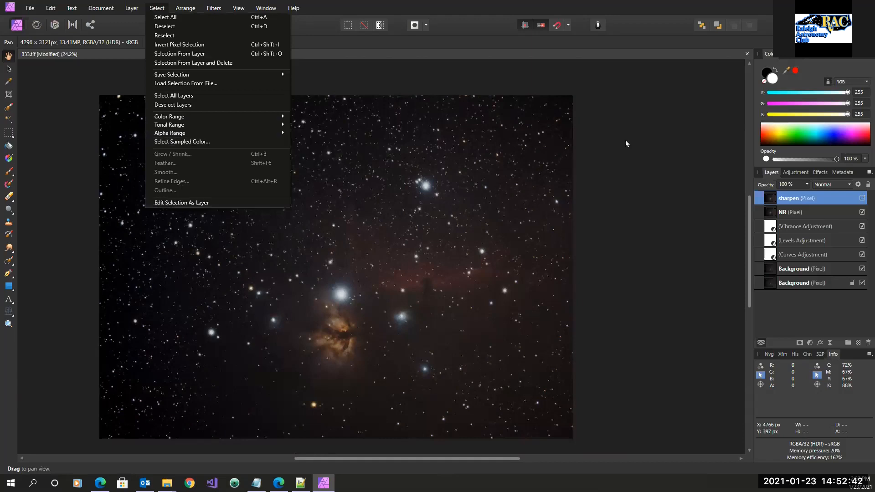
pyautogui.click(649, 141)
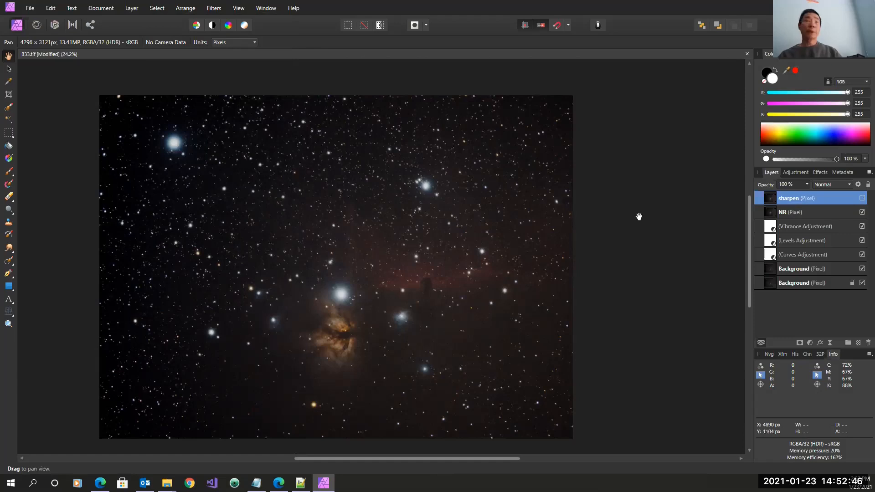
# Undo the Minimum Blur on the sharpen layer and restore the layer's visibility.
pyautogui.hotkey('ctrl', 'z')
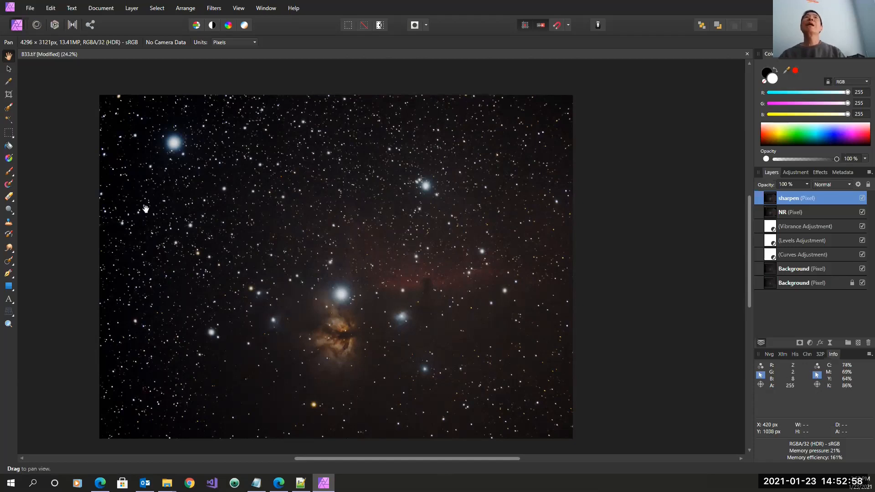
# Save the layered document as B33.afphoto in the HorseHead folder on drive E.
pyautogui.click(30, 8)
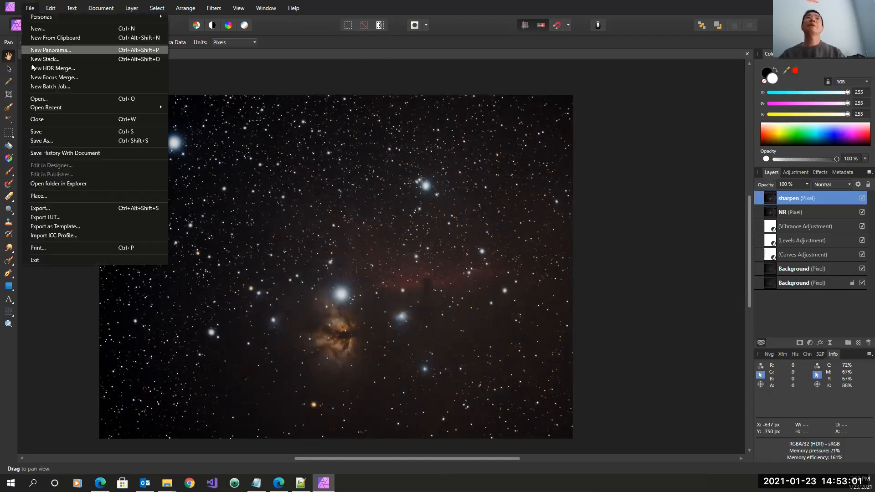
pyautogui.click(62, 140)
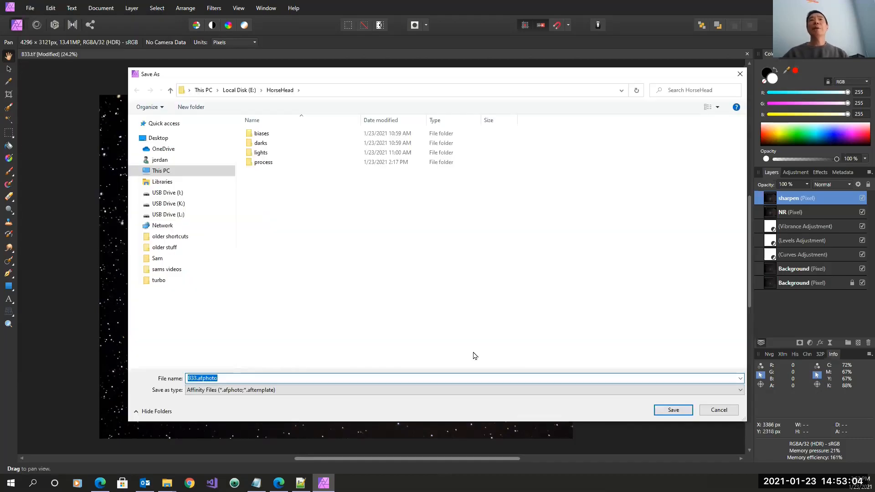
pyautogui.click(671, 409)
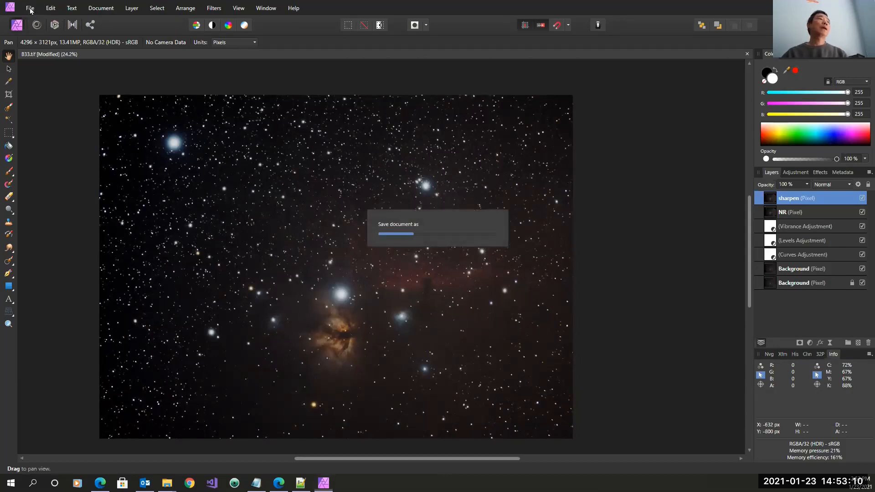
# Switch to File Explorer to check for B33.afphoto in the HorseHead folder, and move the window out of the way.
pyautogui.hotkey('alt', 'Tab')
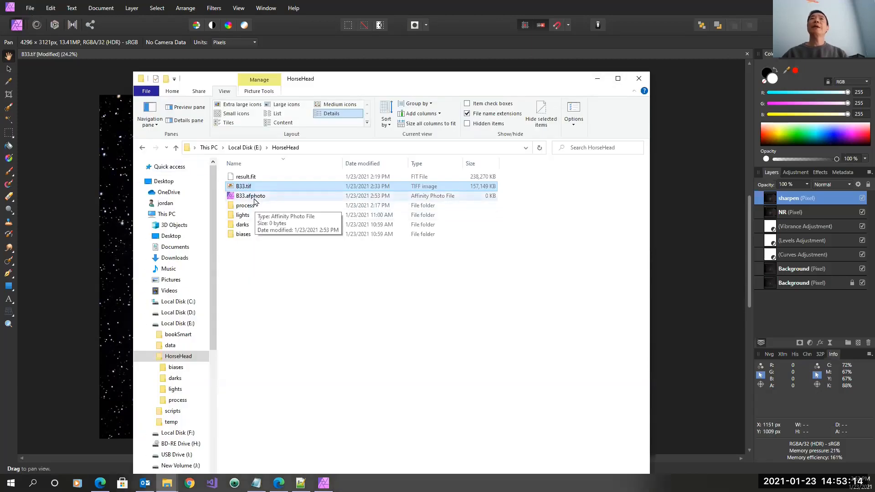
pyautogui.moveTo(419, 81); pyautogui.dragTo(423, 81)
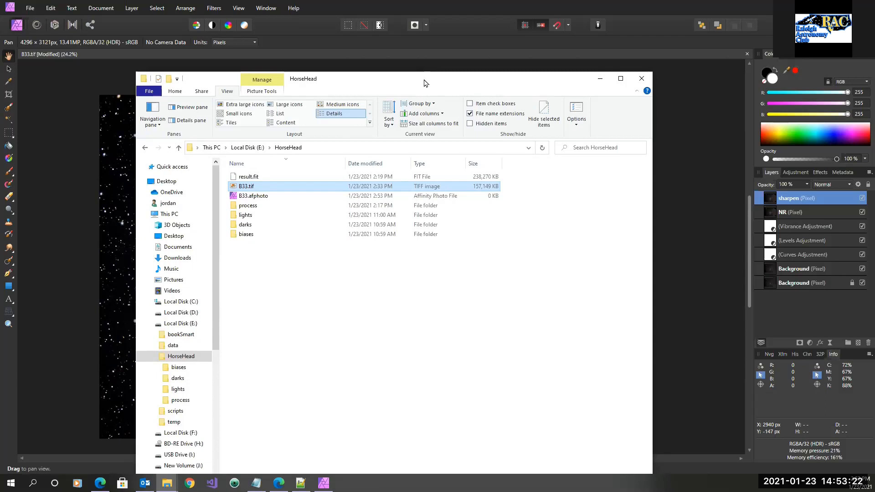
pyautogui.moveTo(423, 83); pyautogui.dragTo(0, 88)
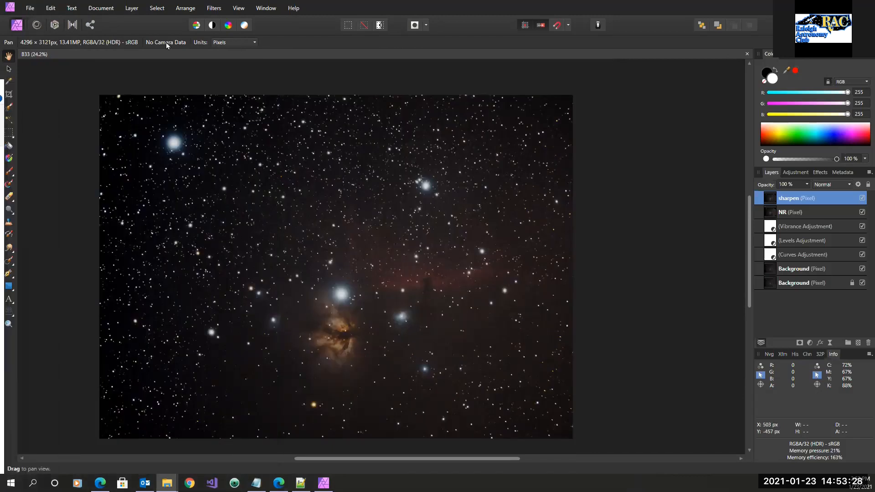
# Export the whole document as a PNG at 4296 × 3121 px, saving it as B33.png in the HorseHead folder.
pyautogui.click(32, 8)
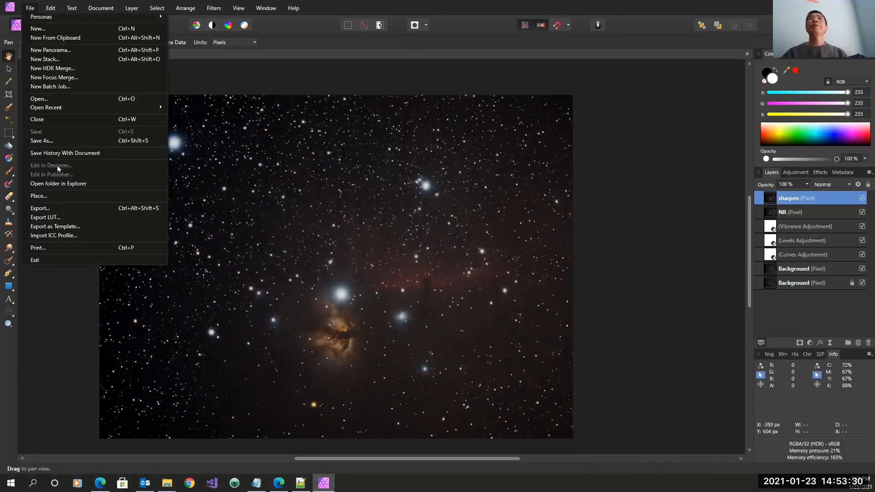
pyautogui.click(61, 207)
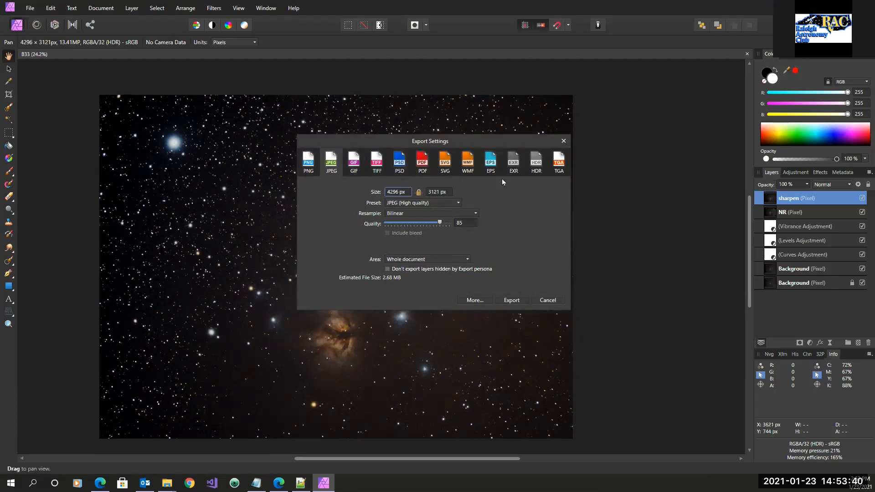
pyautogui.click(308, 163)
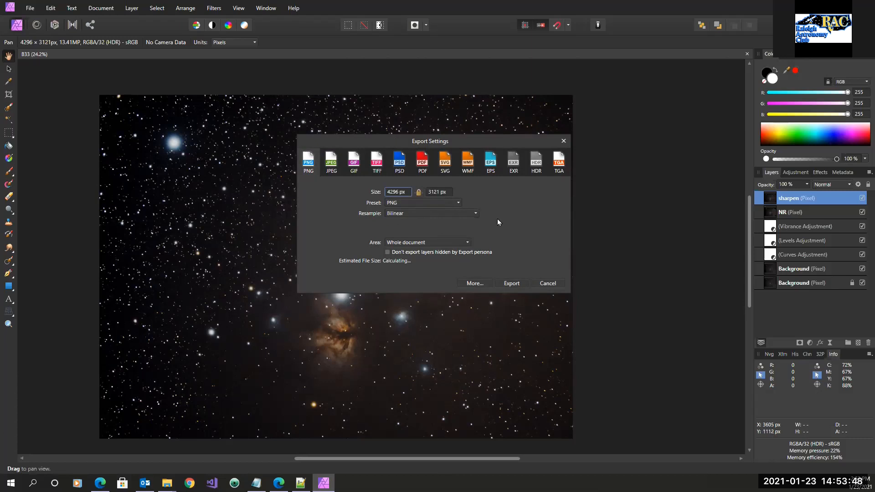
pyautogui.click(474, 283)
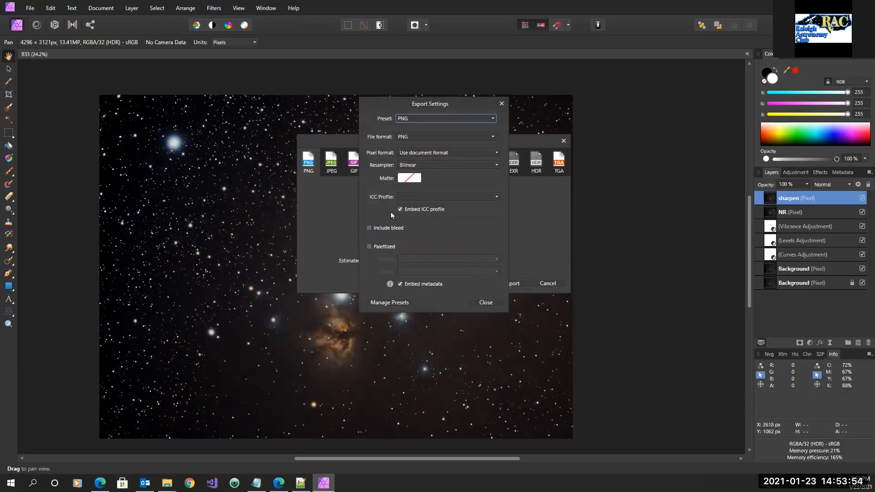
pyautogui.click(498, 196)
pyautogui.click(499, 197)
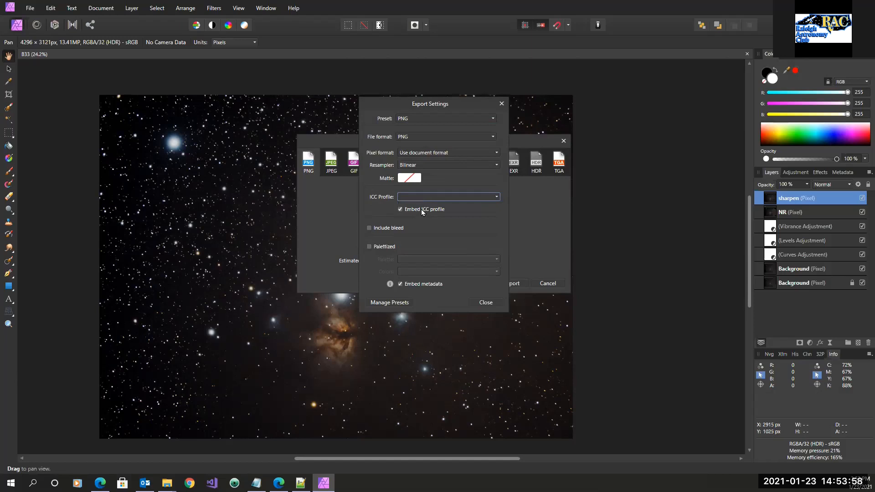
pyautogui.click(480, 304)
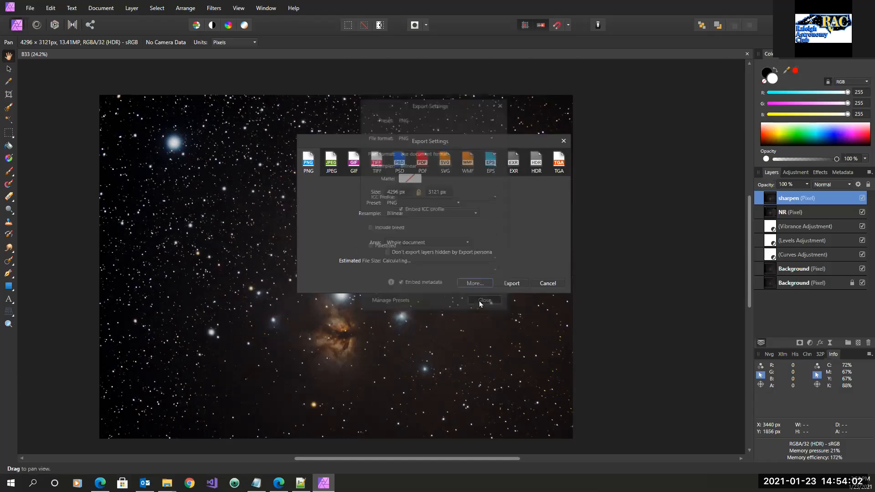
pyautogui.click(511, 283)
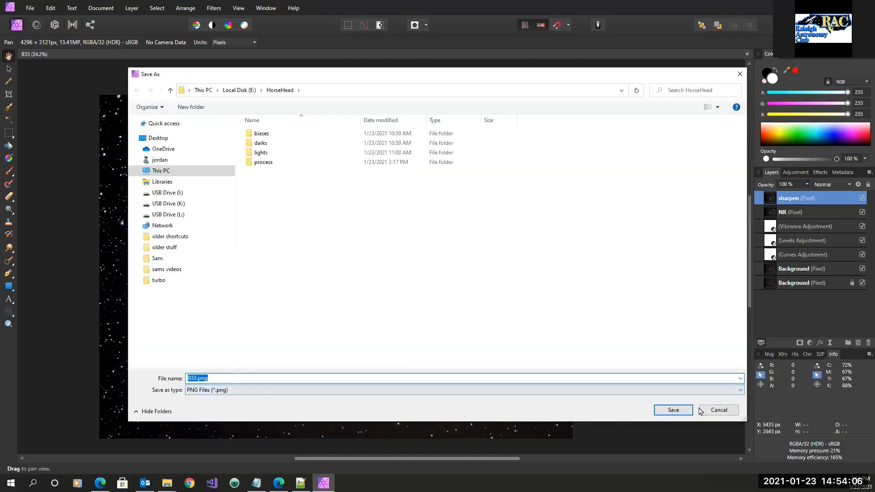
pyautogui.click(673, 411)
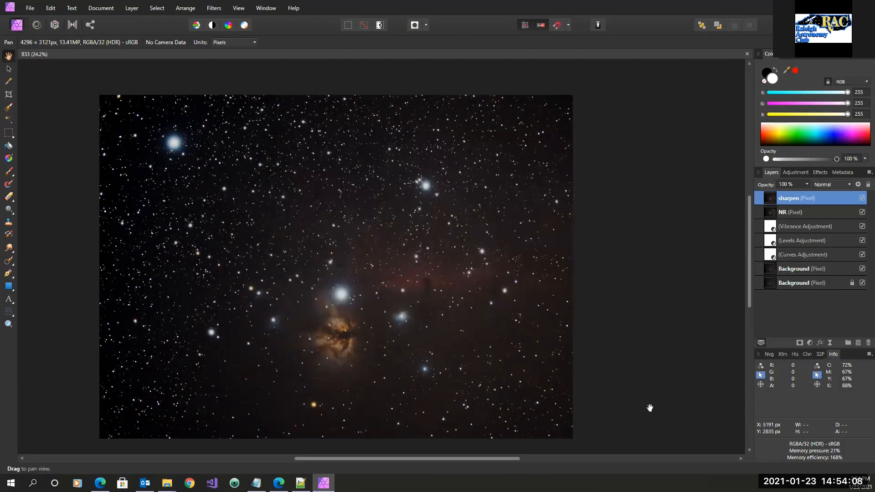
# Switch to File Explorer and check the exported B33.png in the HorseHead folder.
pyautogui.moveTo(0, 91); pyautogui.dragTo(0, 84)
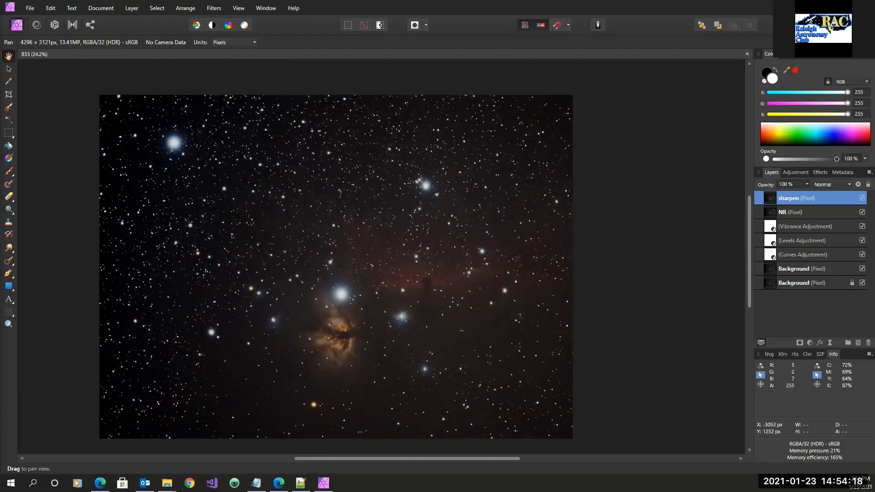
pyautogui.moveTo(0, 50); pyautogui.dragTo(284, 66)
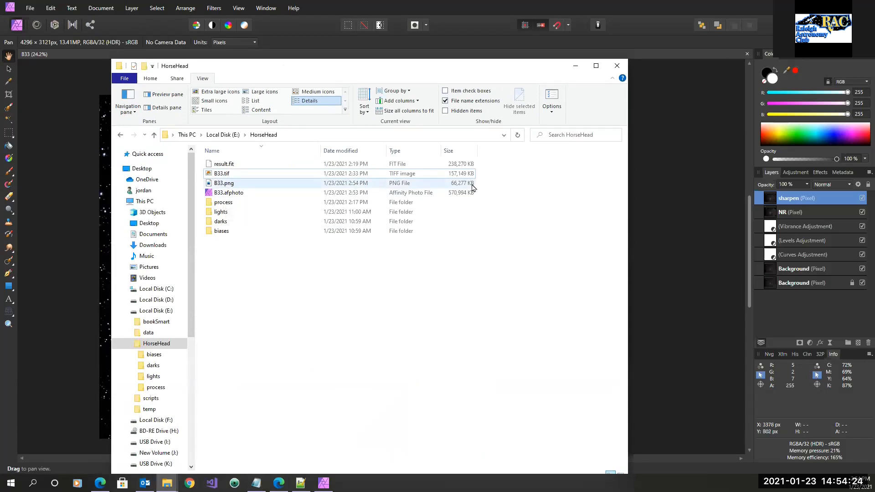
pyautogui.moveTo(222, 184)
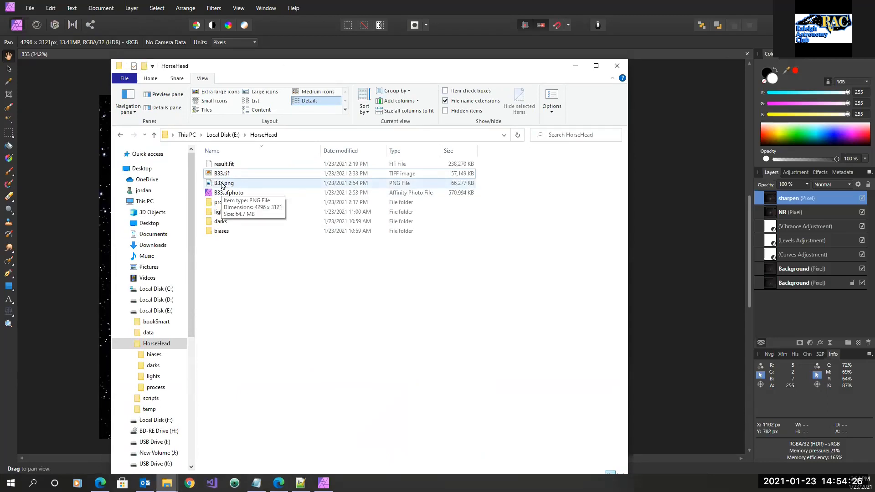
# Review the JPEG, PNG and PDF export settings for the document, and close them without exporting.
pyautogui.click(31, 8)
pyautogui.click(48, 208)
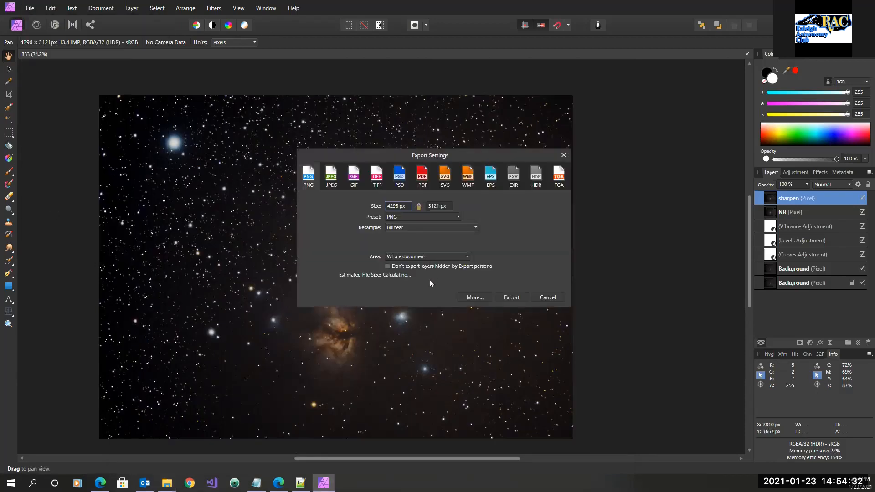
pyautogui.click(331, 177)
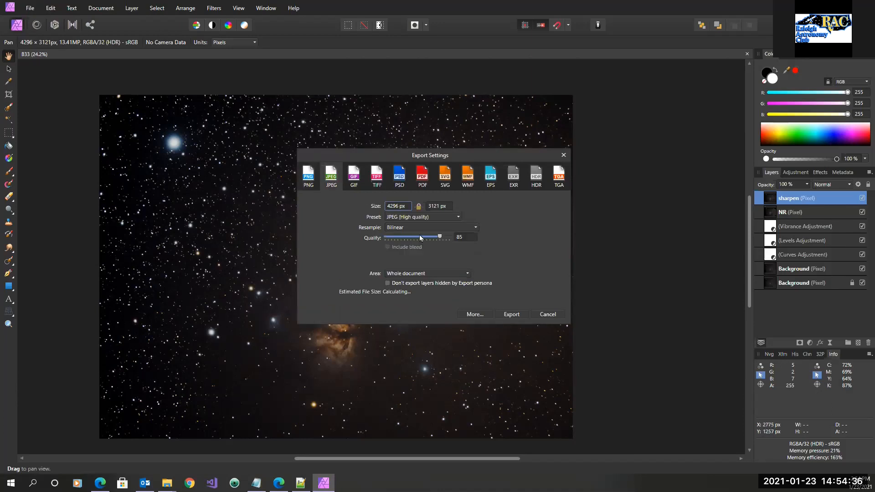
pyautogui.click(308, 177)
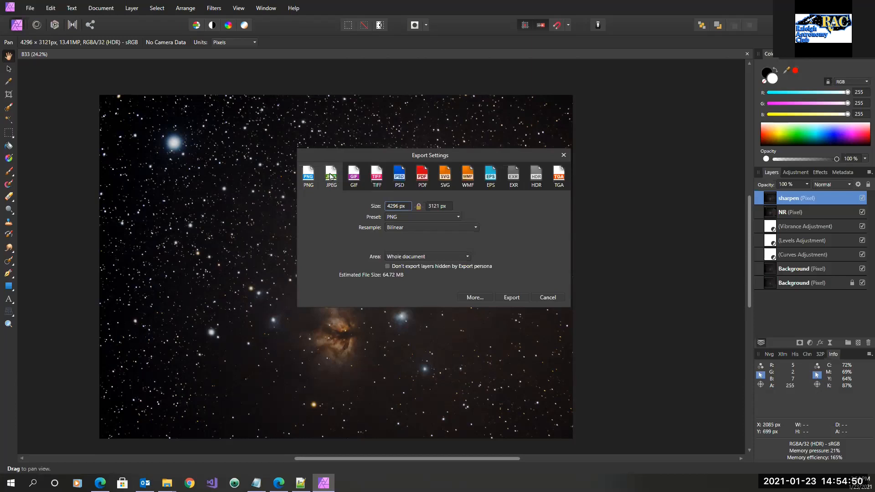
pyautogui.click(422, 176)
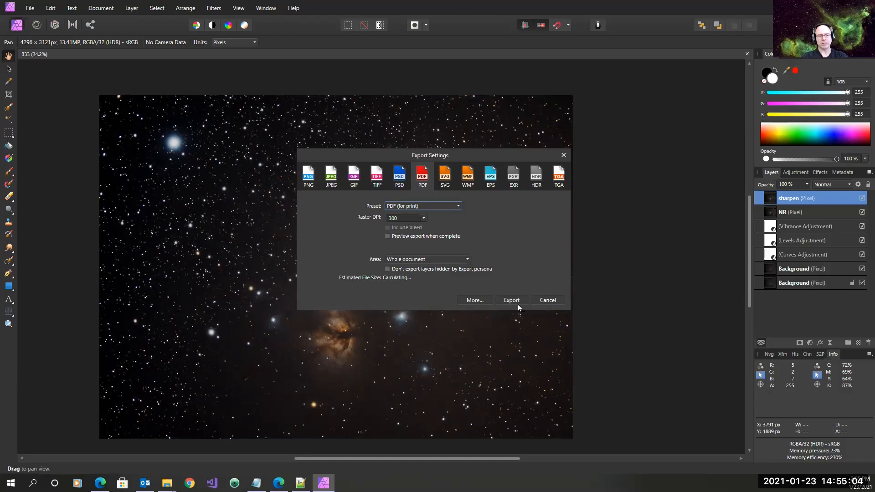
pyautogui.click(308, 176)
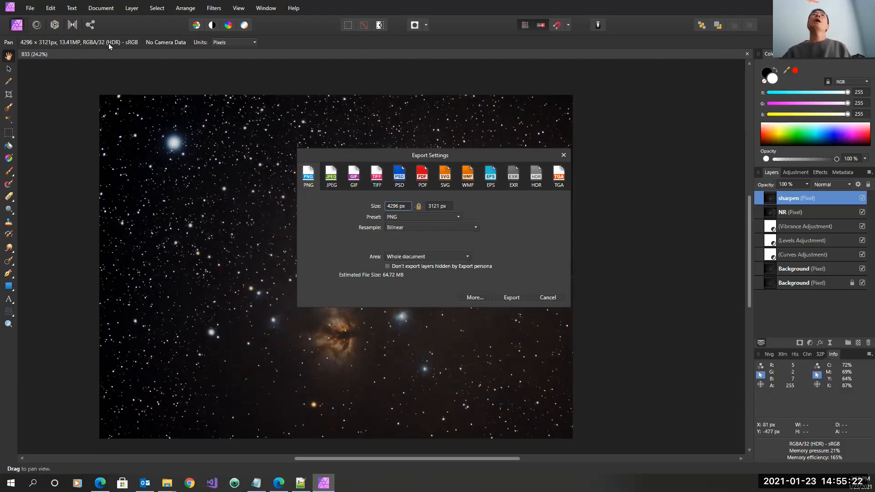
pyautogui.moveTo(462, 157); pyautogui.dragTo(422, 155)
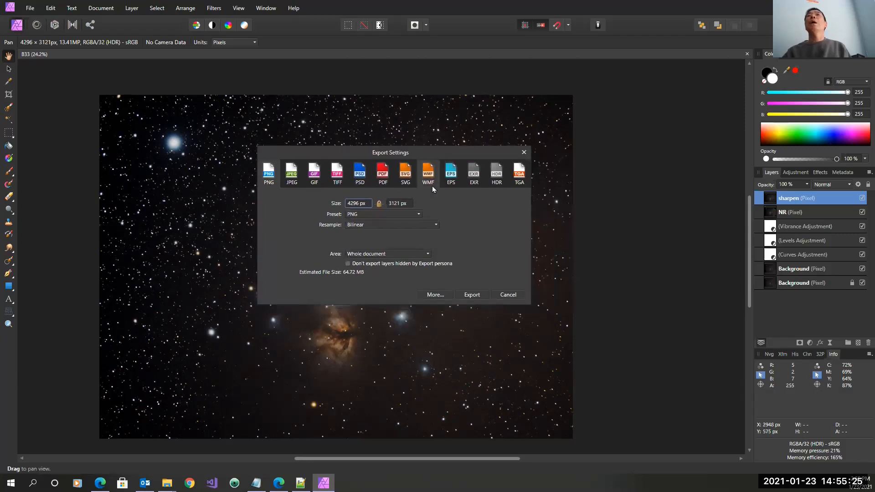
pyautogui.click(505, 294)
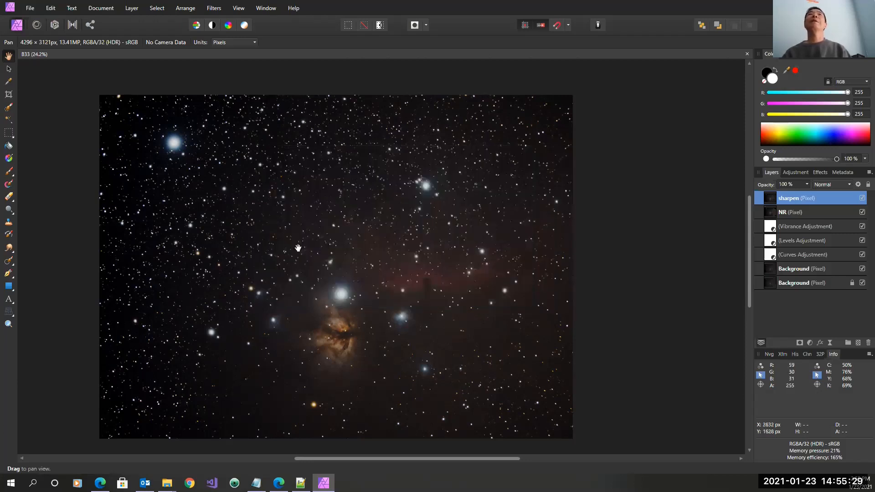
pyautogui.click(97, 8)
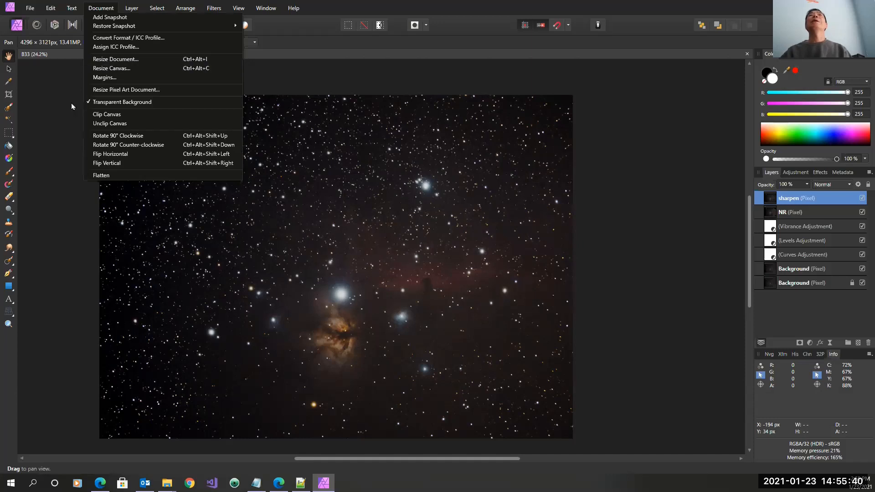
pyautogui.click(62, 92)
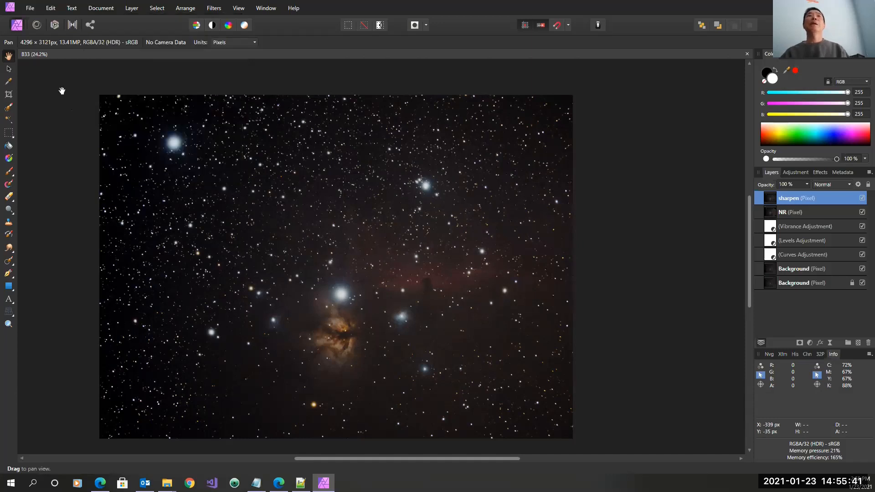
# Try to export the whole document at 4296 × 3121 px with the PNG-8 (dithered) preset to the HorseHead folder.
pyautogui.click(31, 9)
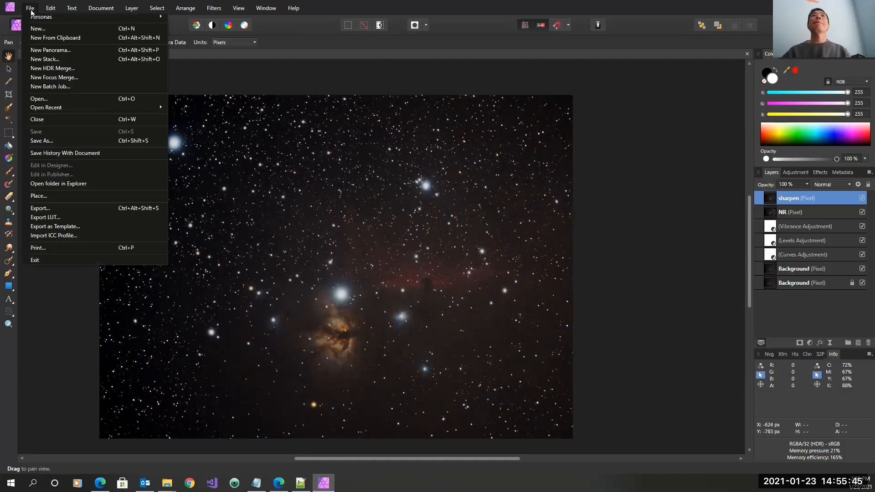
pyautogui.click(73, 211)
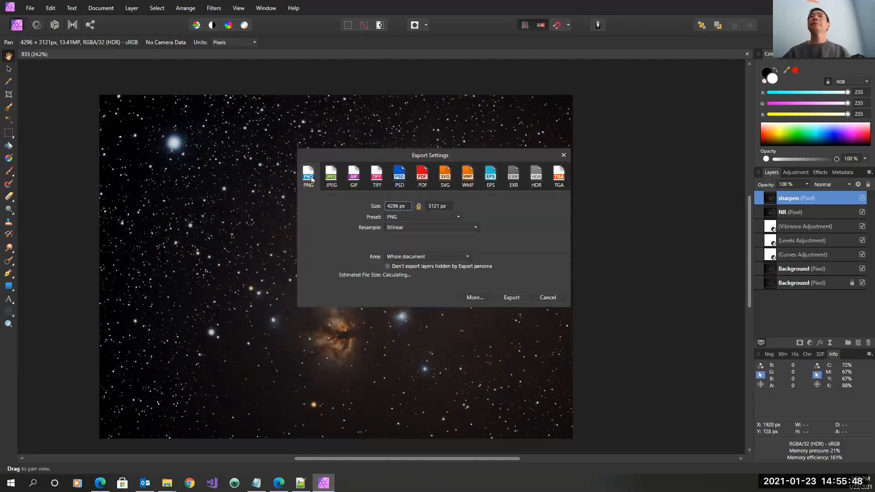
pyautogui.click(458, 216)
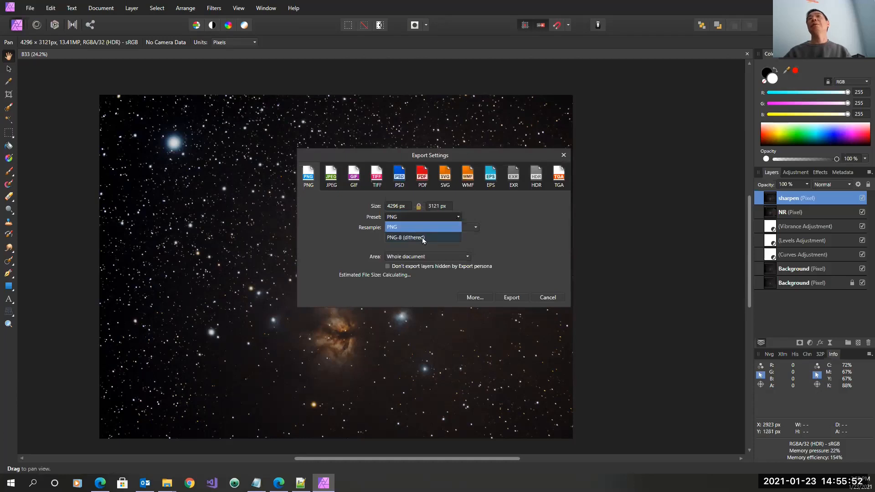
pyautogui.click(410, 238)
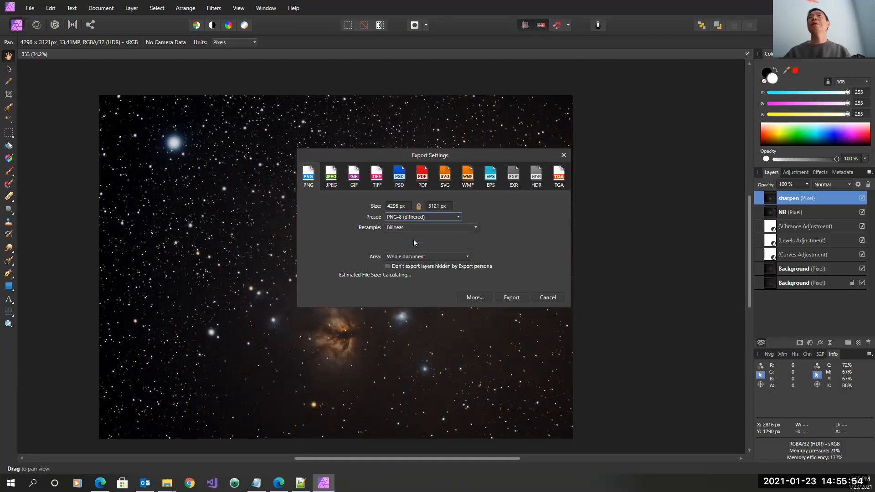
pyautogui.click(508, 297)
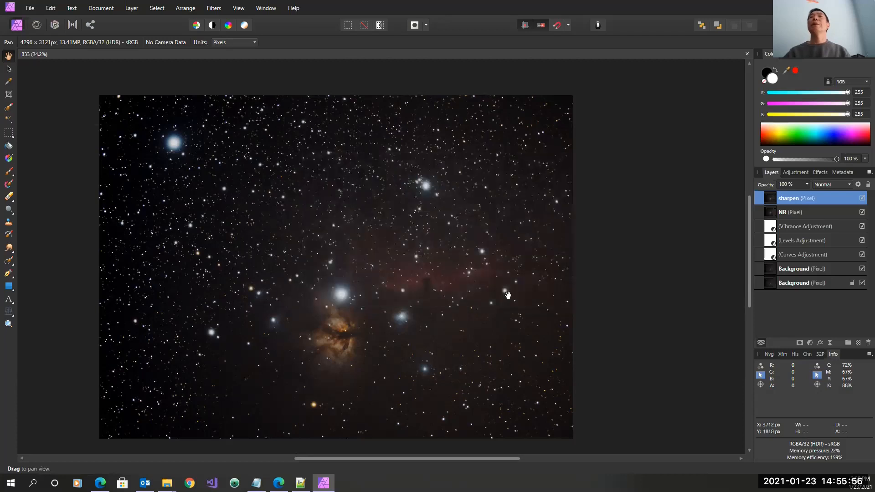
pyautogui.press('Right')
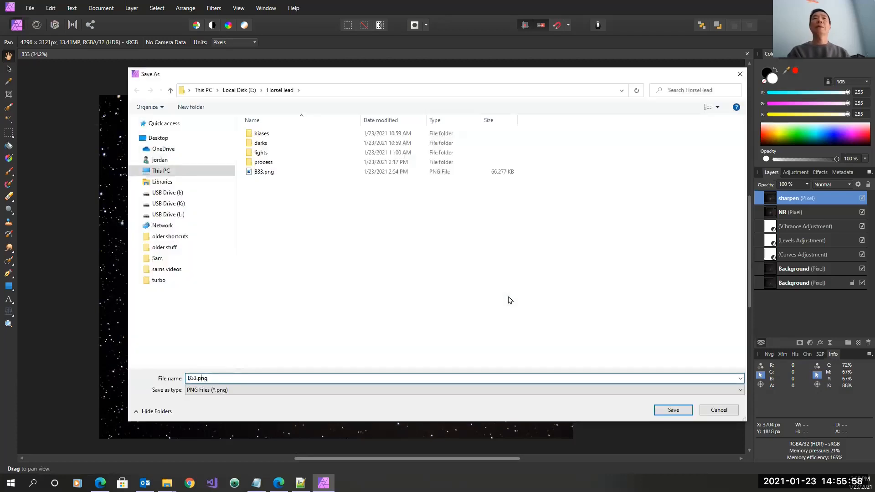
pyautogui.press('Return')
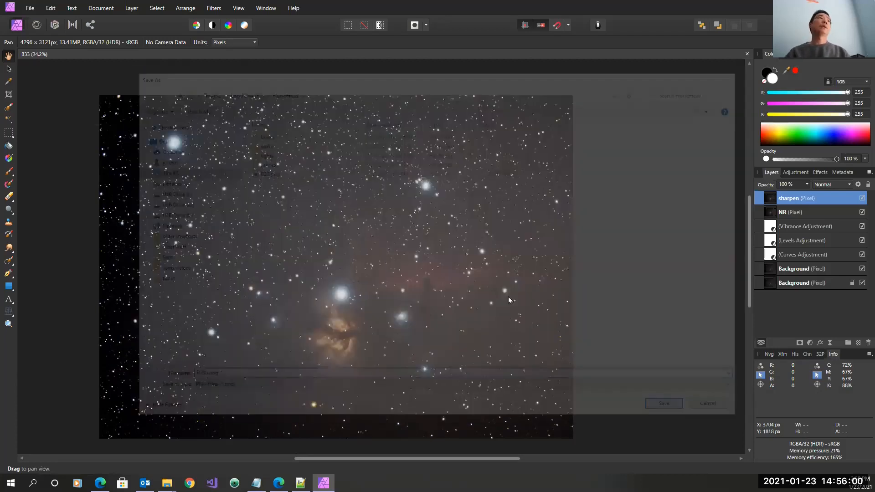
# Check the HorseHead folder in File Explorer, move its window out of the way, and cancel the running export.
pyautogui.hotkey('alt', 'Tab')
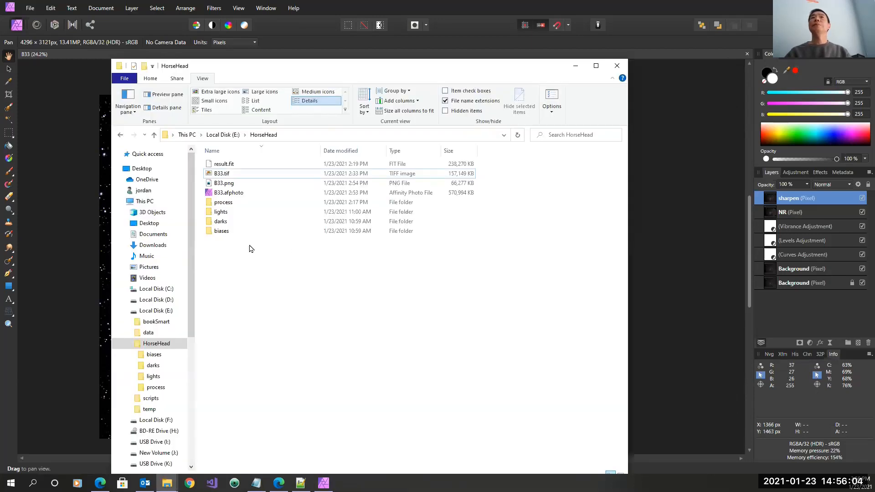
pyautogui.moveTo(267, 67); pyautogui.dragTo(238, 303)
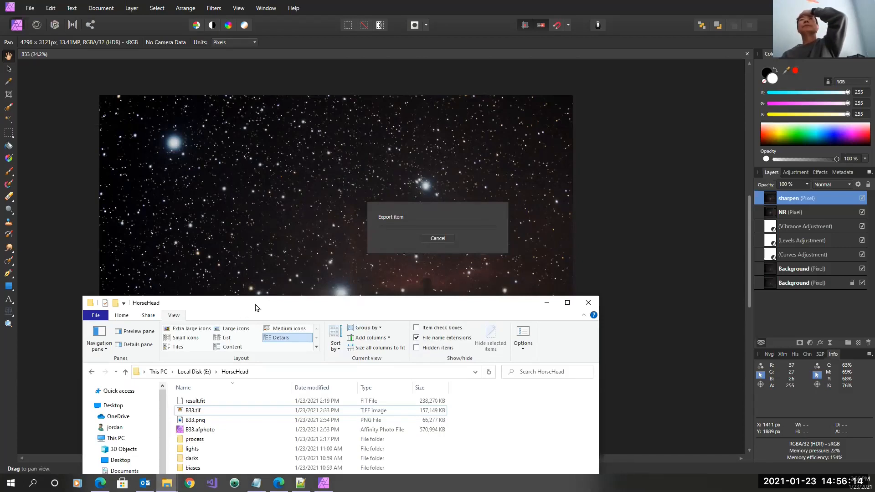
pyautogui.moveTo(256, 308); pyautogui.dragTo(0, 70)
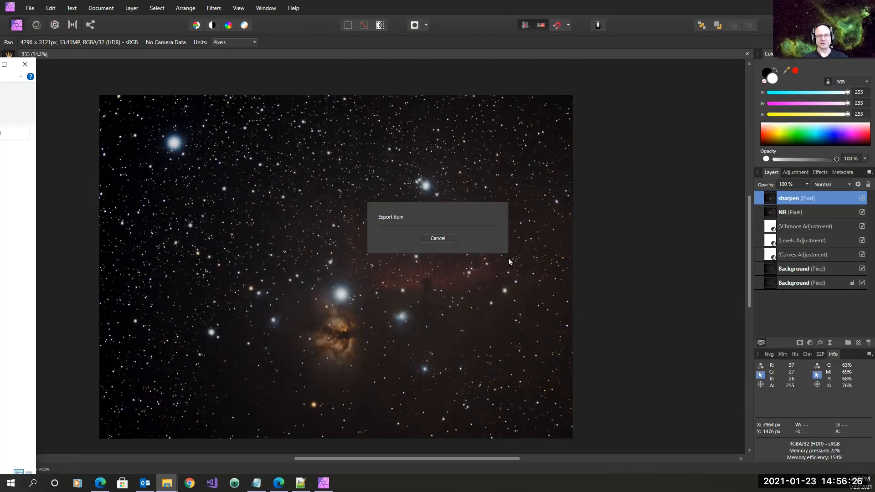
pyautogui.click(438, 239)
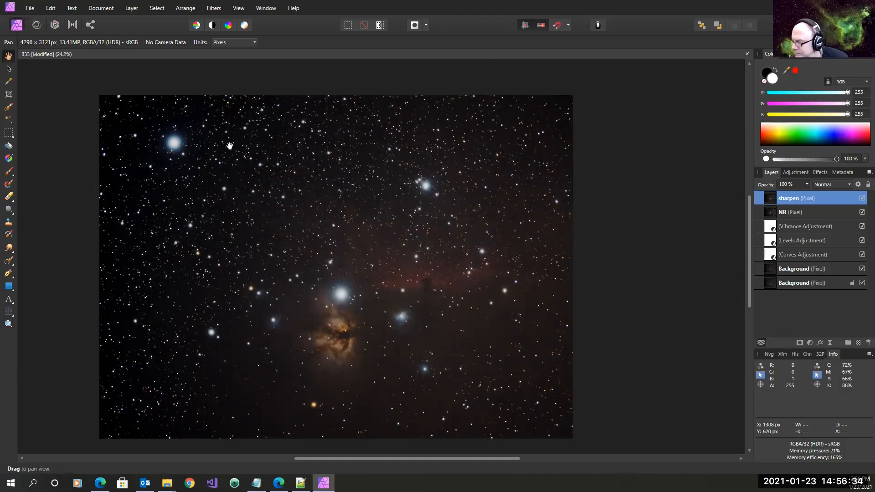
# Look at the document resize settings for size, DPI and resampling, and close them without resizing.
pyautogui.click(103, 8)
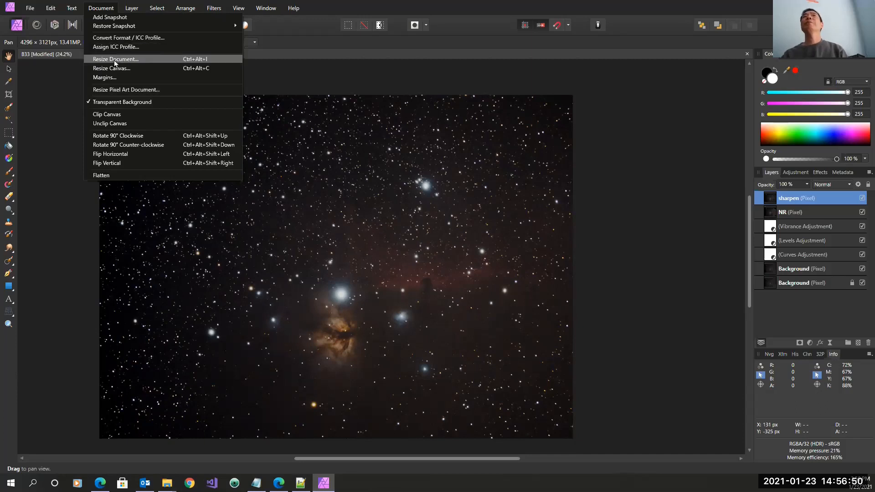
pyautogui.click(29, 8)
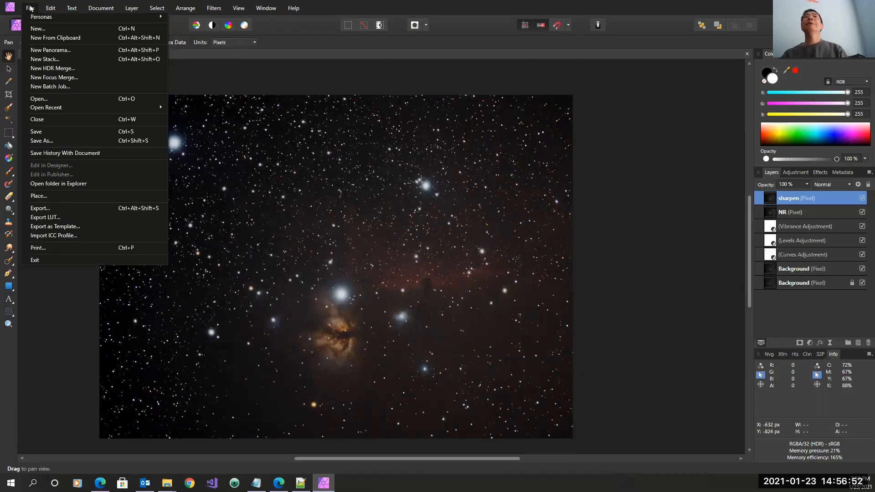
pyautogui.click(690, 184)
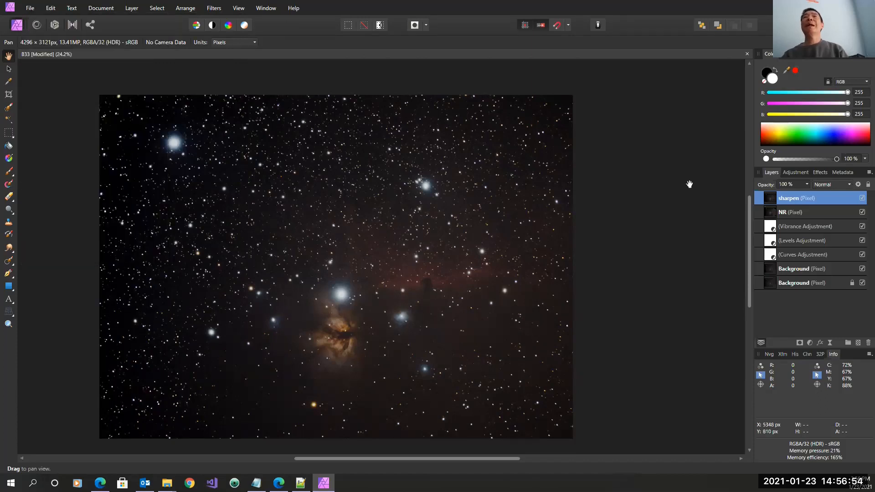
pyautogui.click(95, 9)
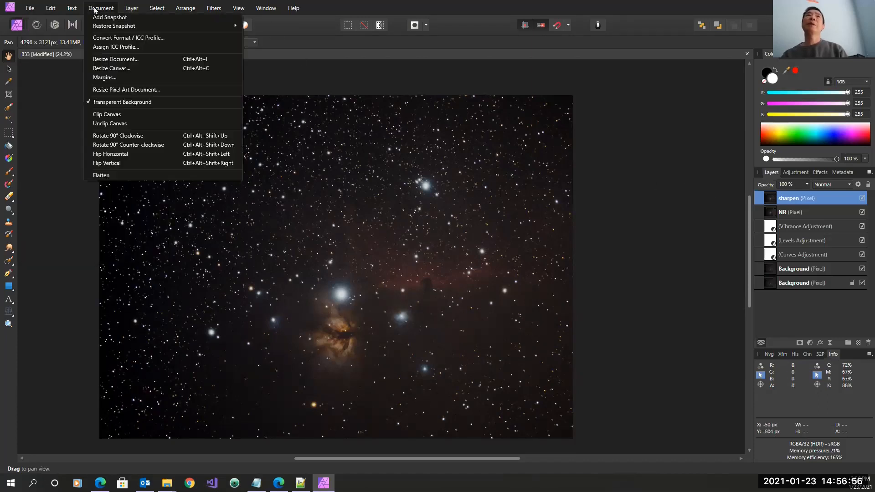
pyautogui.click(116, 58)
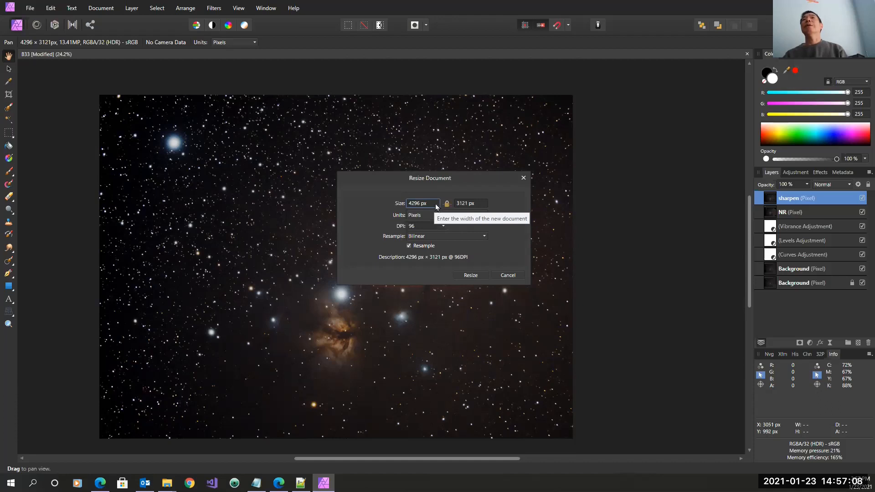
pyautogui.click(507, 275)
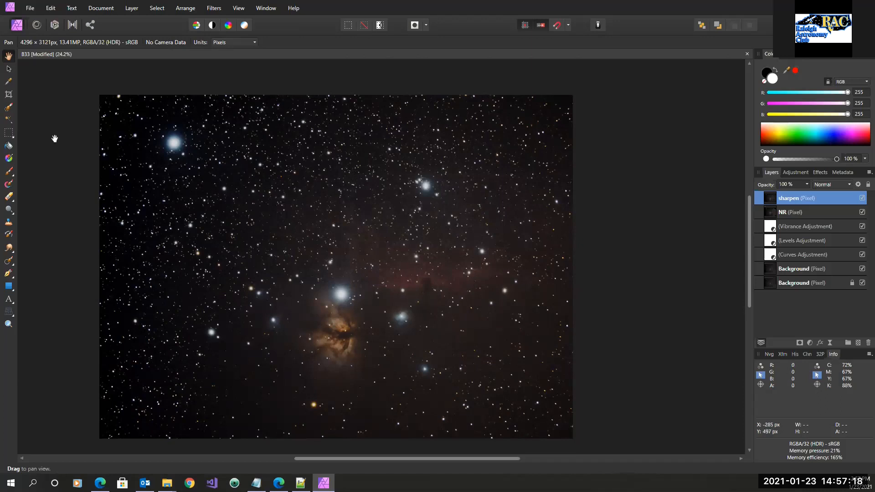
# Crop the image in its original ratio to about 3219 × 2339 px, framing the orange nebula and the dark Horsehead.
pyautogui.click(8, 95)
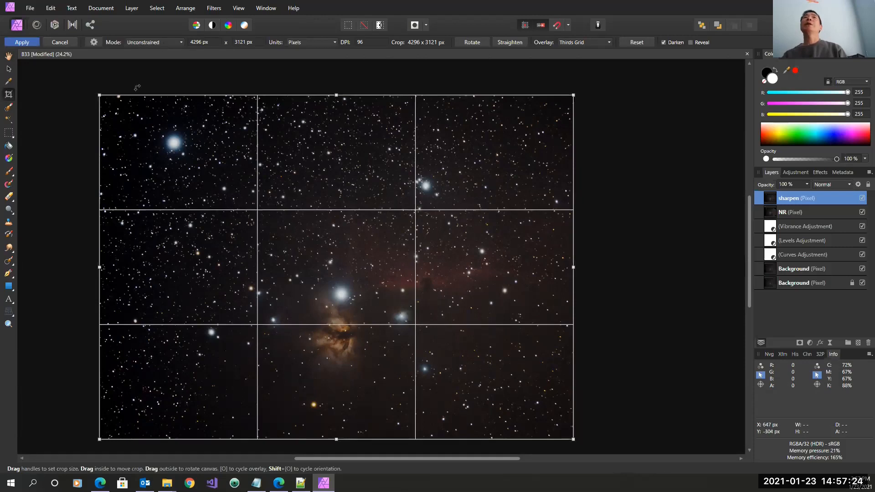
pyautogui.moveTo(100, 94); pyautogui.dragTo(150, 109)
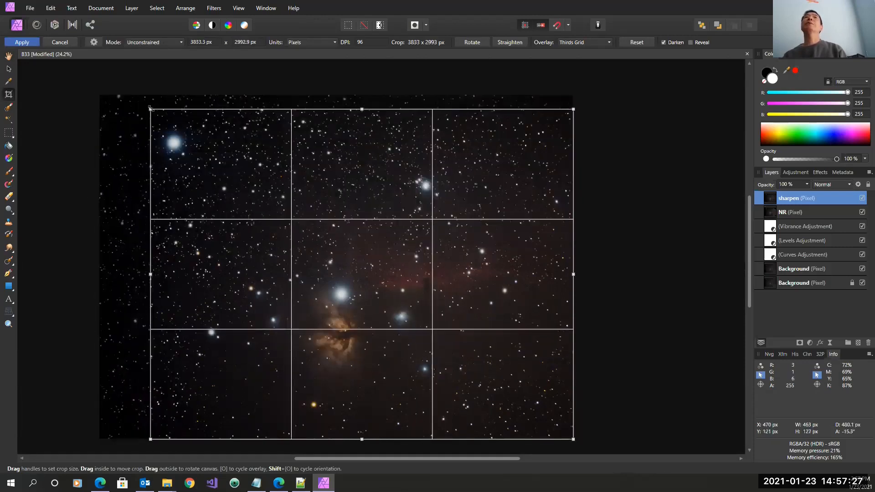
pyautogui.click(165, 42)
pyautogui.click(147, 62)
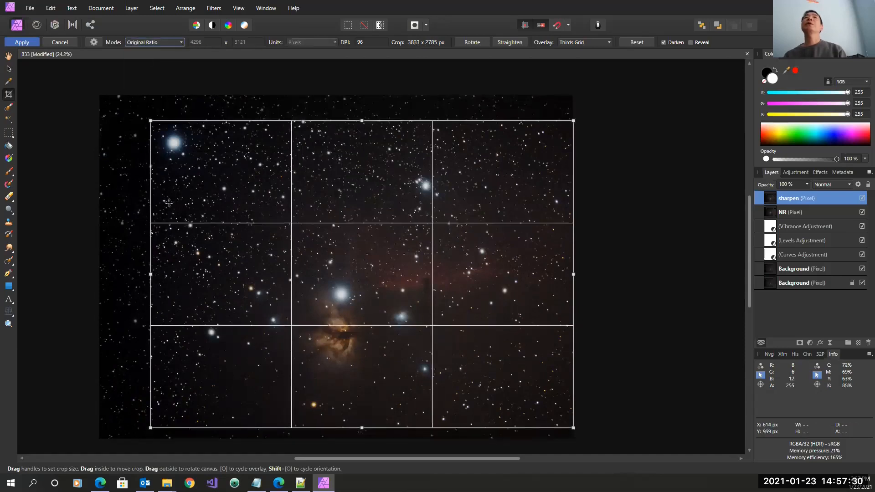
pyautogui.moveTo(151, 429); pyautogui.dragTo(182, 405)
pyautogui.moveTo(272, 277); pyautogui.dragTo(283, 287)
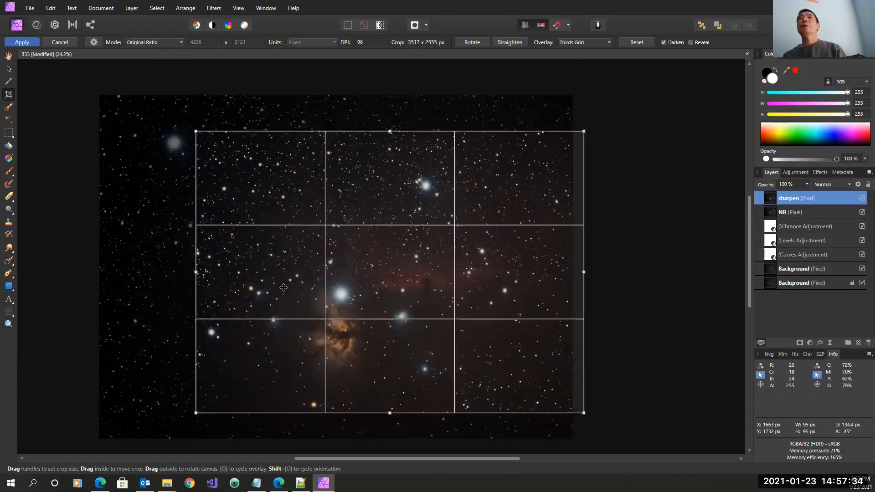
pyautogui.moveTo(196, 414); pyautogui.dragTo(240, 416)
pyautogui.moveTo(275, 267); pyautogui.dragTo(267, 306)
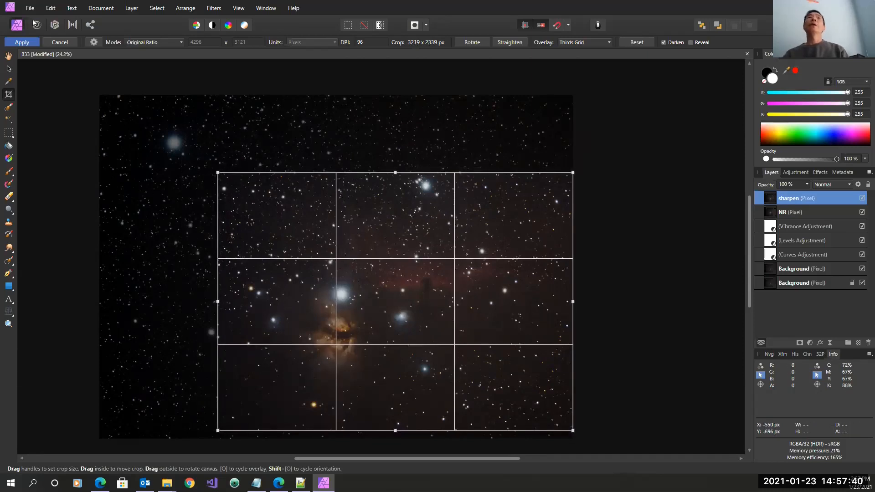
pyautogui.click(22, 45)
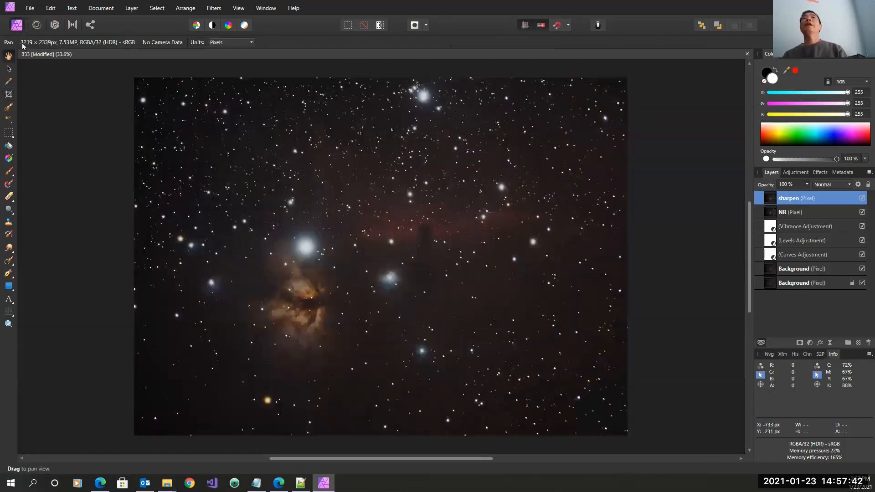
# Unclip the canvas to restore the full image and recrop it unconstrained to about 3553 × 2566 px.
pyautogui.click(93, 7)
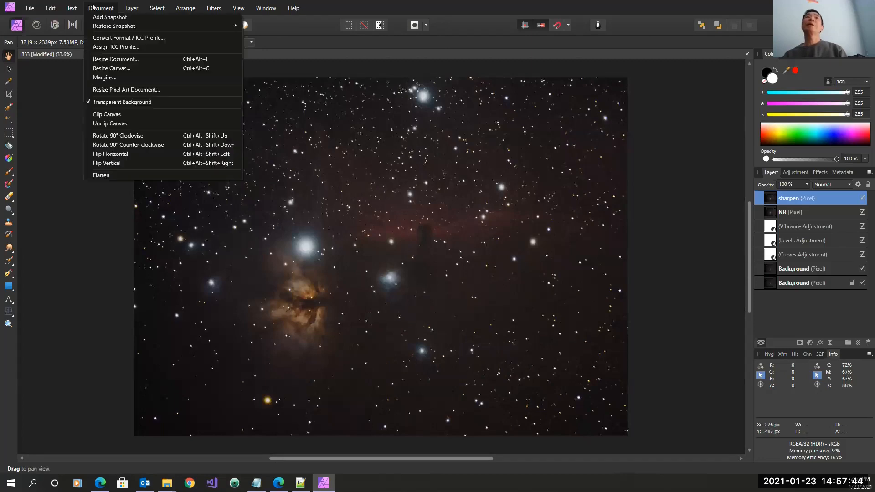
pyautogui.click(103, 123)
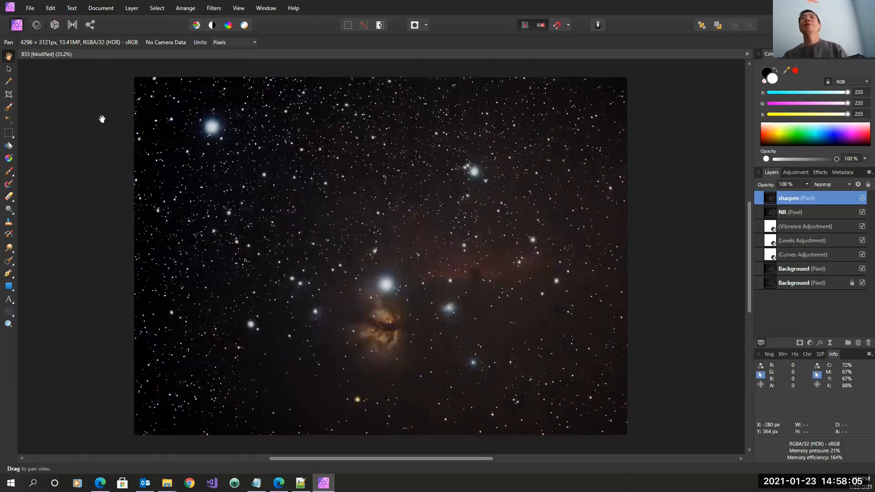
pyautogui.click(8, 94)
pyautogui.moveTo(192, 105); pyautogui.dragTo(600, 400)
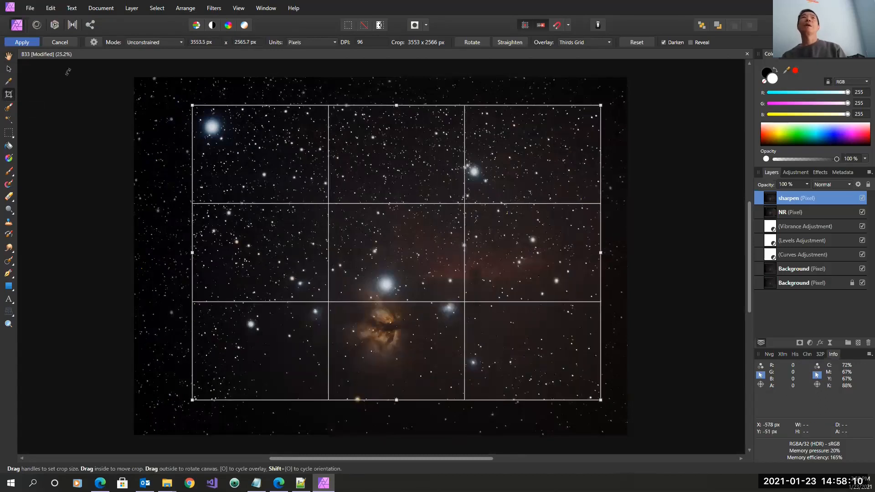
pyautogui.click(22, 42)
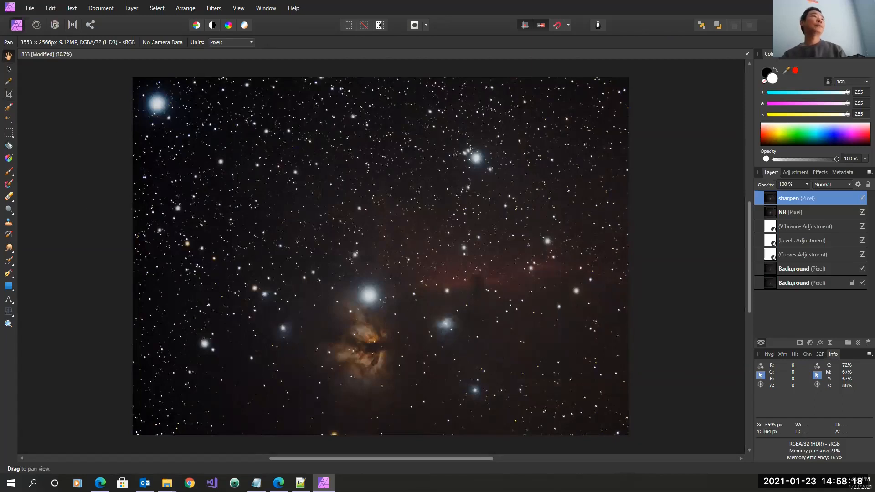
# Switch to File Explorer, open Rosette.tif, rosette2.tif and rosette3.tif in the photo editor, and duplicate the Background layer of rosette3.tif.
pyautogui.hotkey('alt', 'Tab')
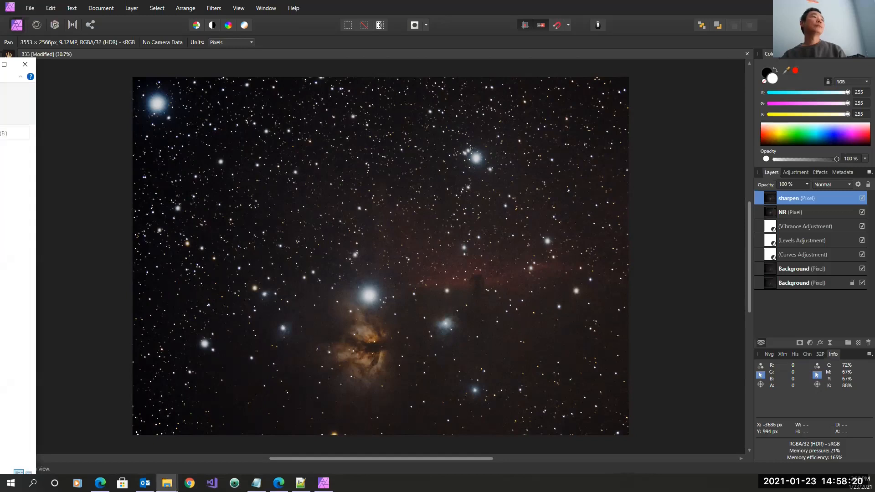
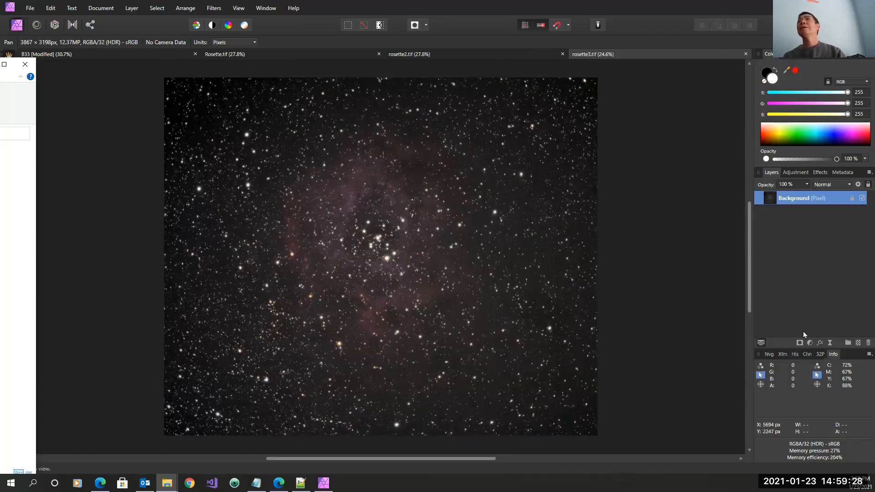
pyautogui.rightClick(794, 201)
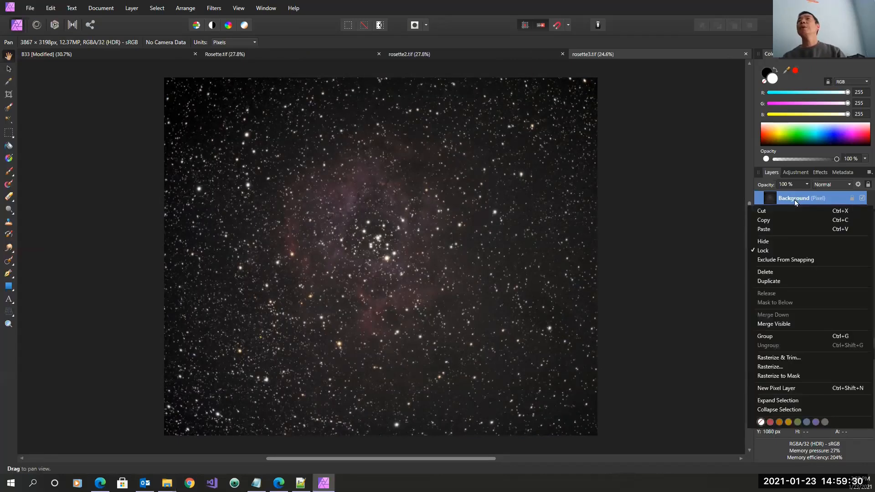
pyautogui.click(775, 281)
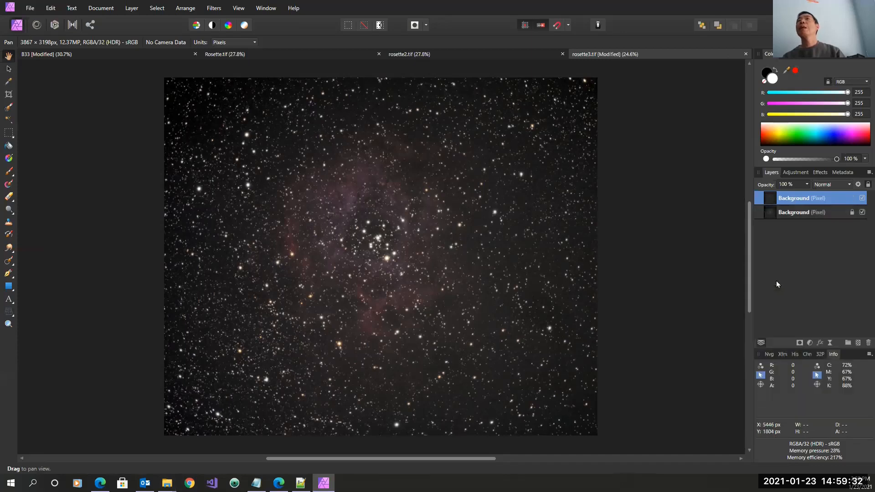
# Add a Curves adjustment above the duplicated layer and brighten the nebula by raising a tone picked from its upper part.
pyautogui.click(810, 342)
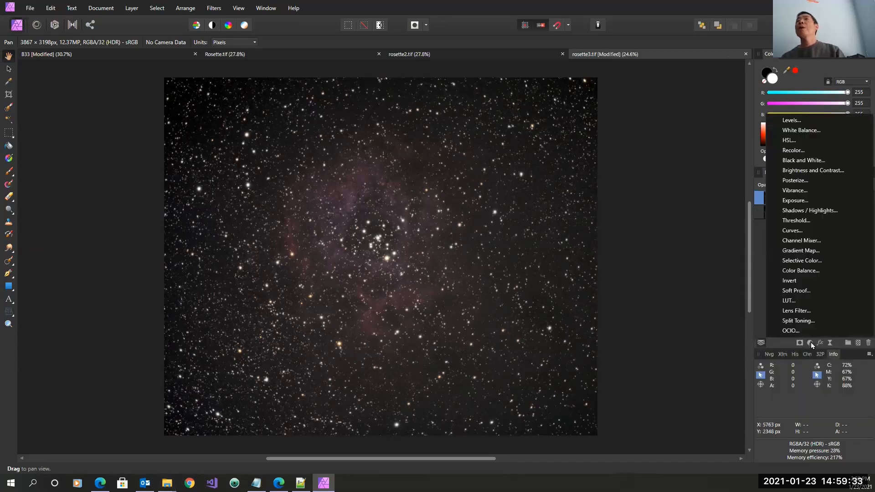
pyautogui.click(803, 230)
pyautogui.click(741, 402)
pyautogui.scroll(2, 358, 184)
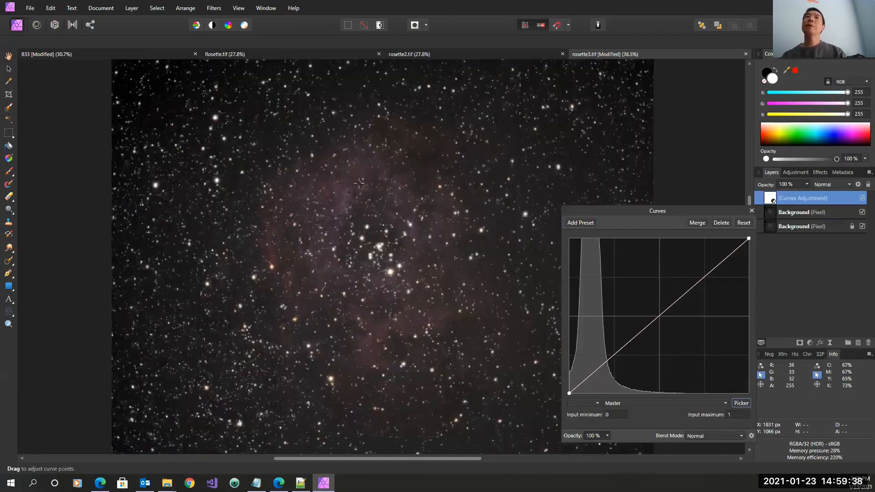
pyautogui.scroll(2, 358, 183)
pyautogui.click(327, 203)
pyautogui.moveTo(326, 203); pyautogui.dragTo(326, 161)
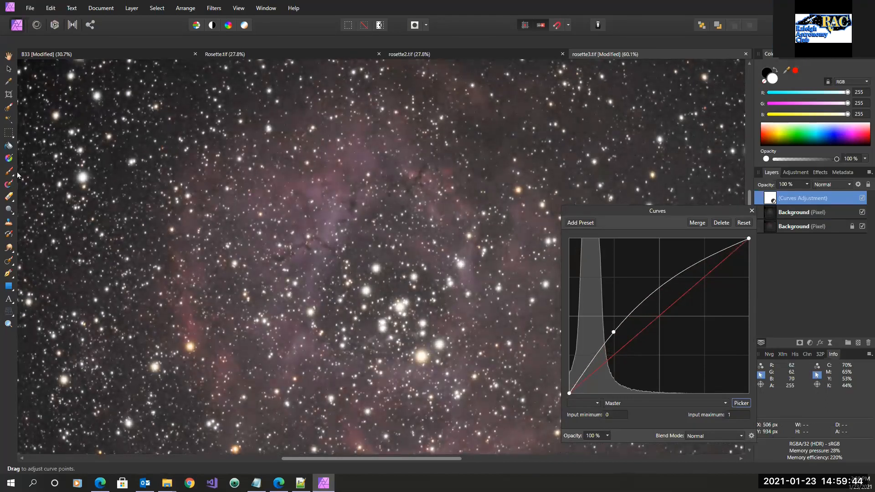
# Darken the sky with a lower curve point, pull down the brighter tones with an upper one, and remove the extra shadow point.
pyautogui.scroll(-3, 59, 172)
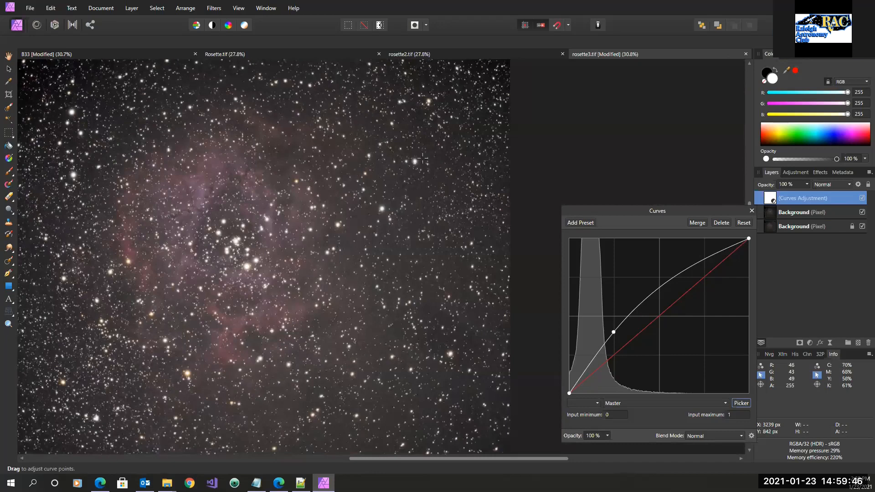
pyautogui.moveTo(423, 163); pyautogui.dragTo(423, 181)
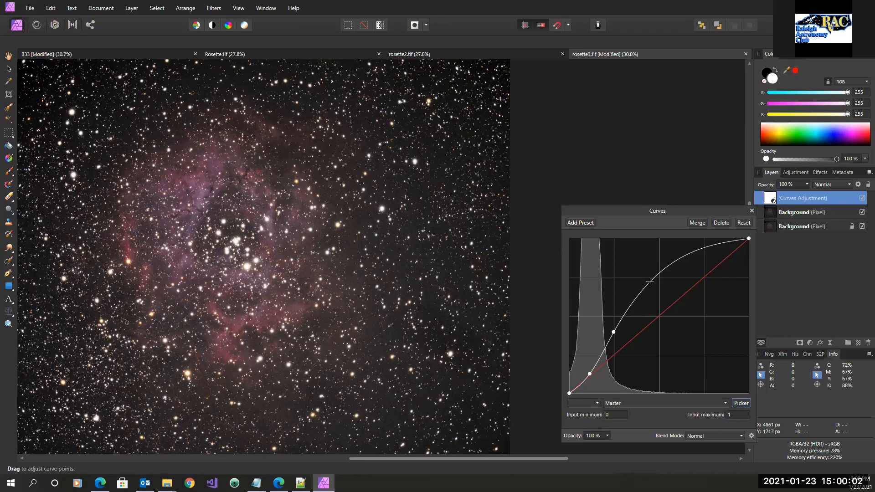
pyautogui.moveTo(649, 282); pyautogui.dragTo(656, 295)
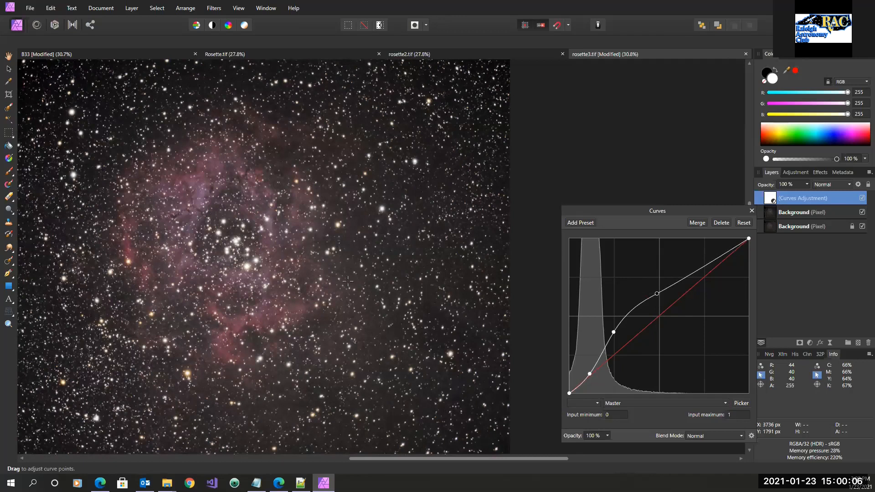
pyautogui.scroll(-1, 265, 226)
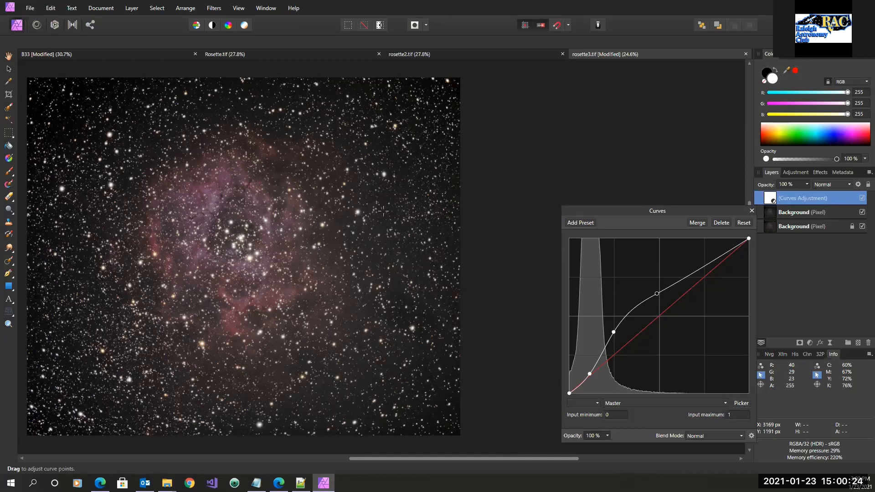
pyautogui.moveTo(365, 188); pyautogui.dragTo(366, 190)
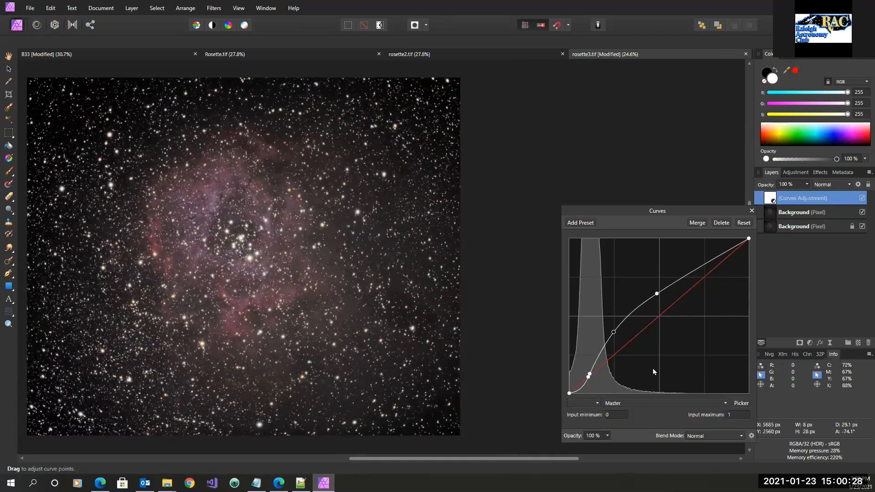
pyautogui.rightClick(588, 376)
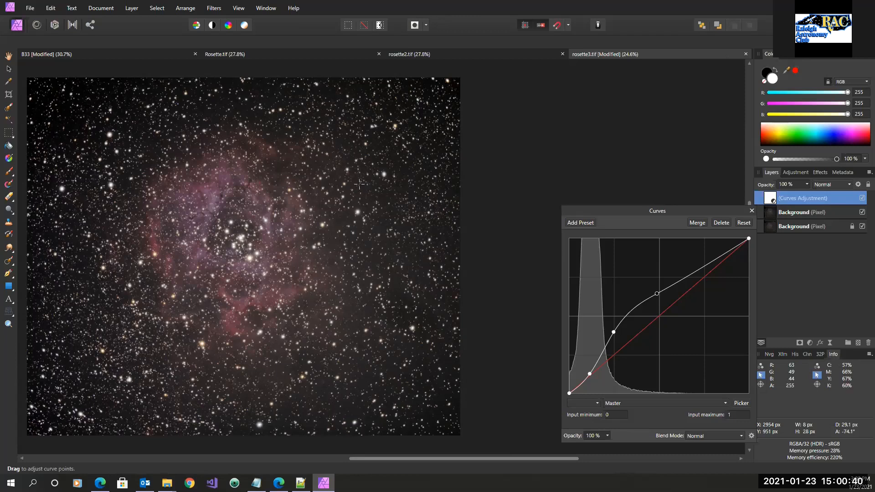
pyautogui.click(752, 212)
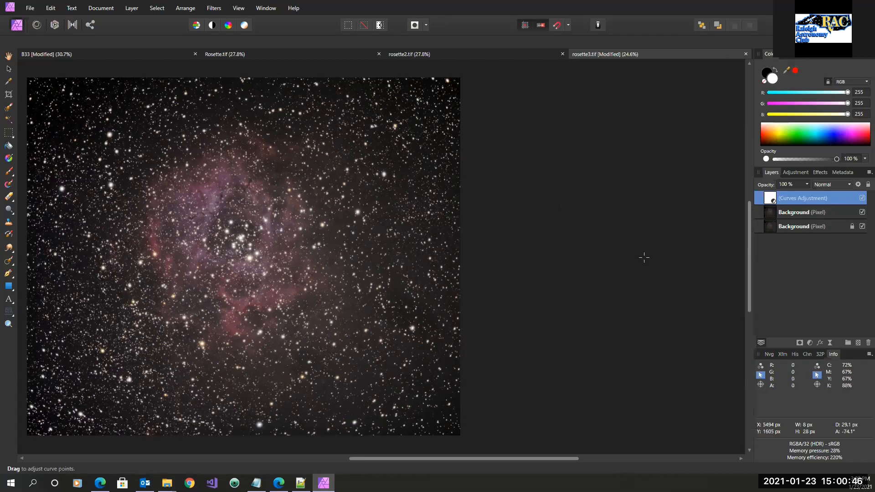
# Add an HSL adjustment and target its red range at a hue picked from the nebula's reddish area.
pyautogui.click(810, 342)
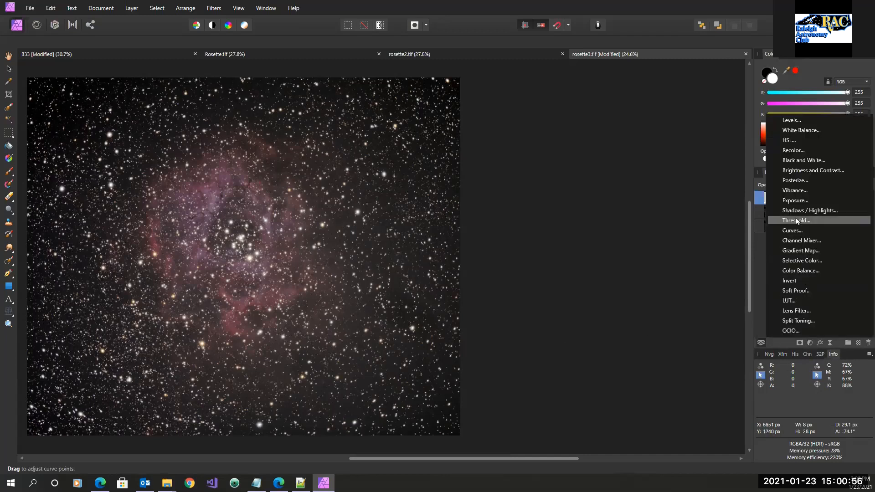
pyautogui.click(789, 141)
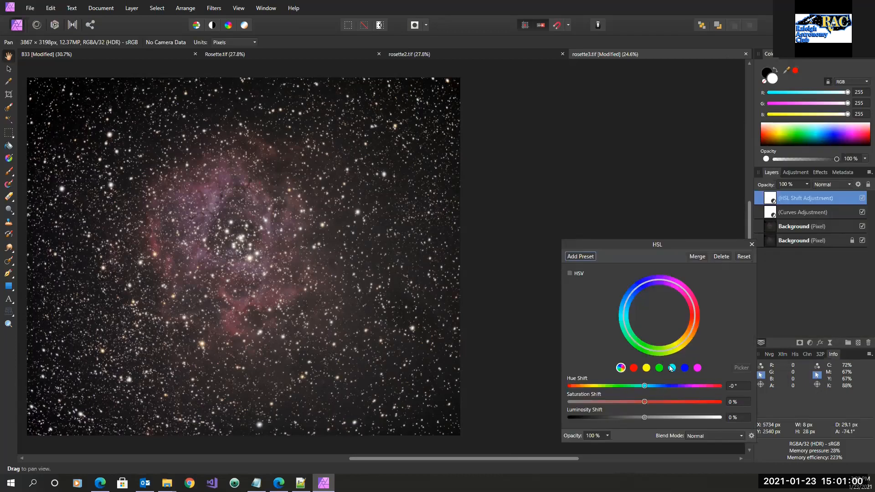
pyautogui.click(634, 368)
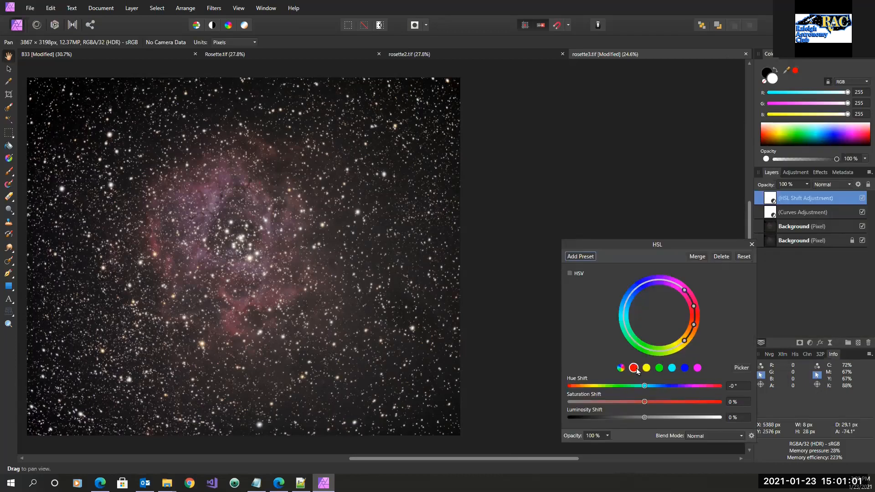
pyautogui.click(739, 368)
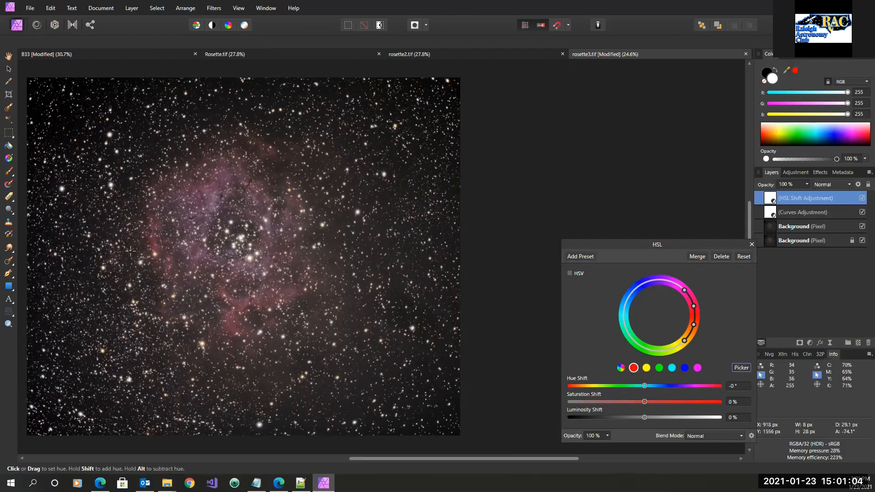
pyautogui.scroll(3, 131, 251)
pyautogui.click(472, 294)
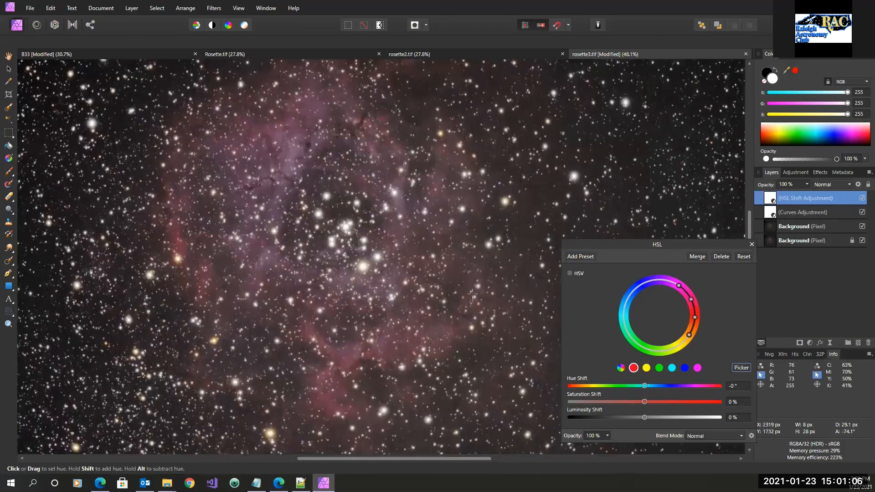
# Set the red range's saturation shift to 31% and luminosity shift to 17%, and finish the HSL adjustment.
pyautogui.click(668, 402)
pyautogui.click(647, 416)
pyautogui.moveTo(649, 417); pyautogui.dragTo(662, 420)
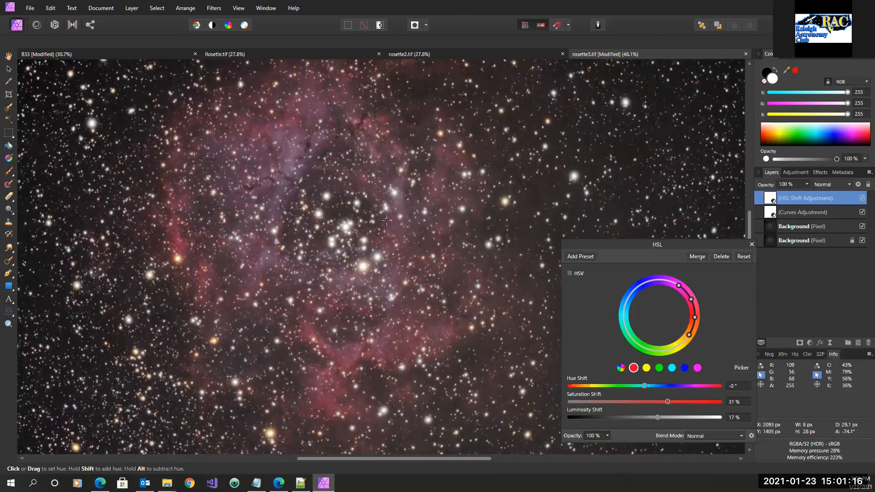
pyautogui.scroll(-3, 386, 220)
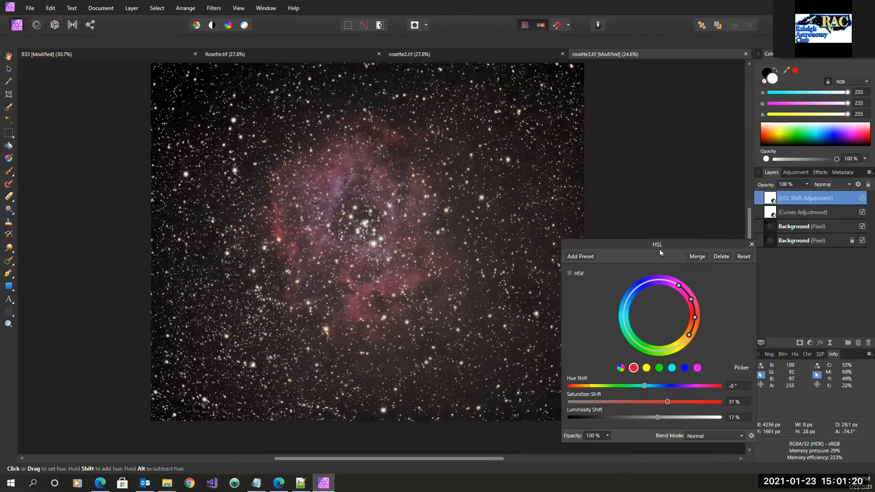
pyautogui.click(751, 246)
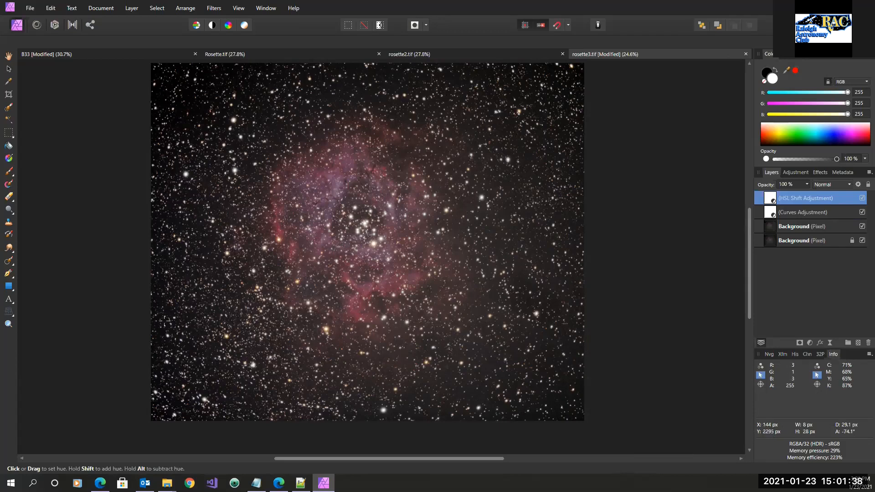
# Examine the stars and nebula in rosette3.tif up close and compare the image with rosette2.tif.
pyautogui.scroll(3, 269, 318)
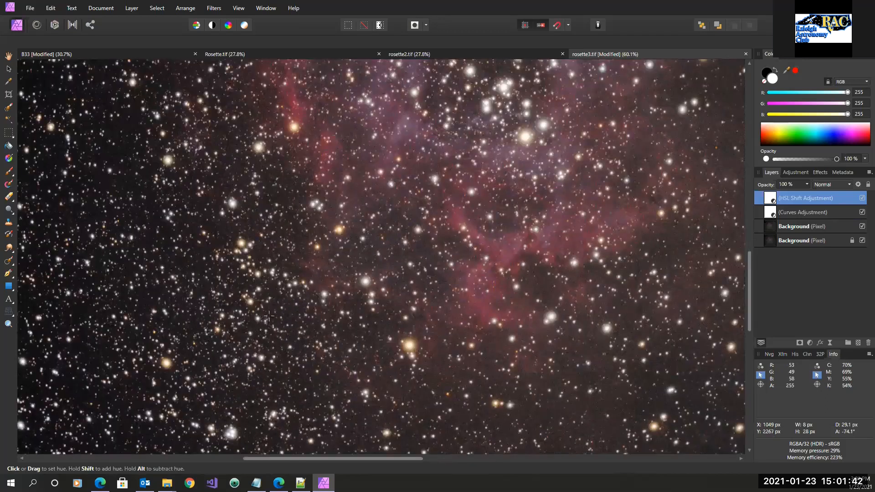
pyautogui.scroll(-3, 268, 314)
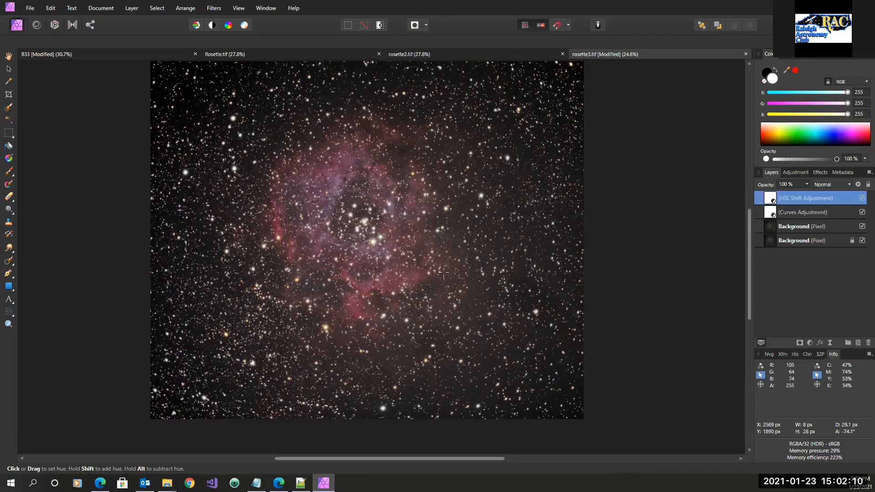
pyautogui.click(444, 55)
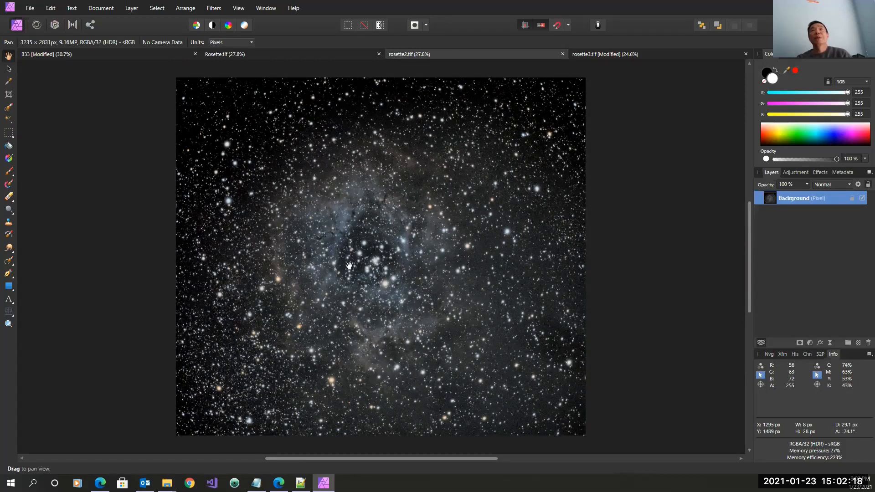
# Duplicate the Background layer of Rosette.tif.
pyautogui.click(266, 54)
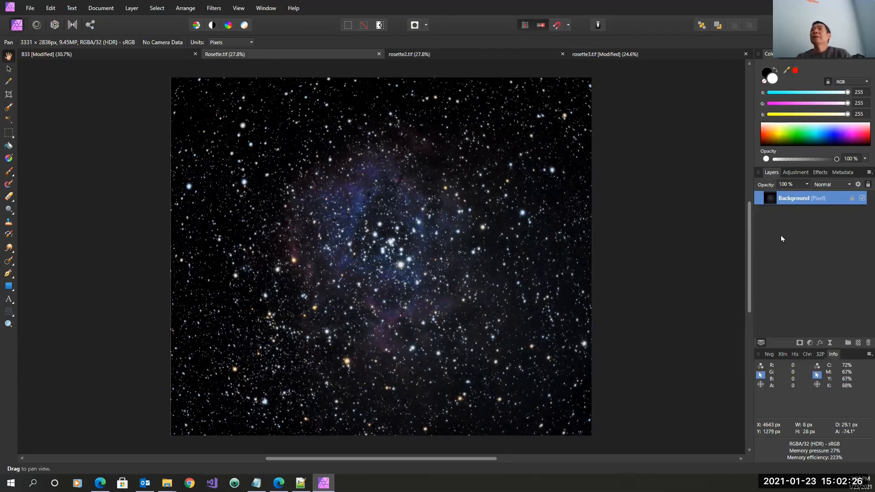
pyautogui.rightClick(788, 199)
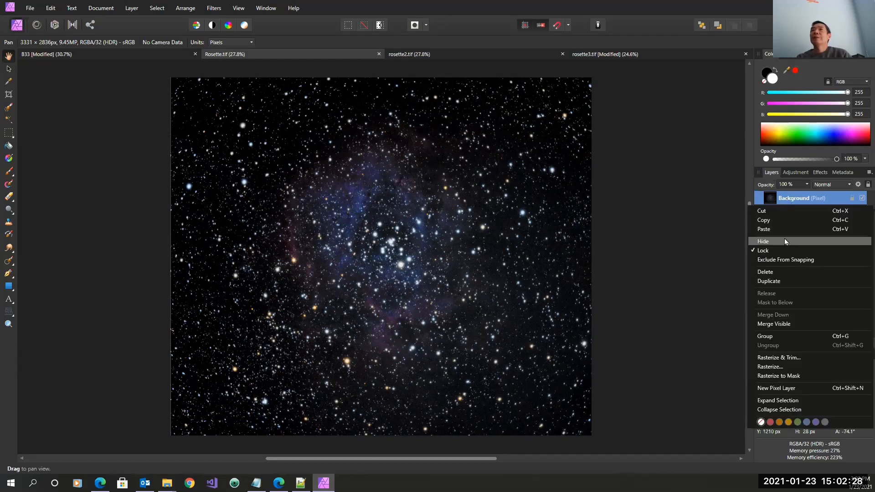
pyautogui.click(769, 282)
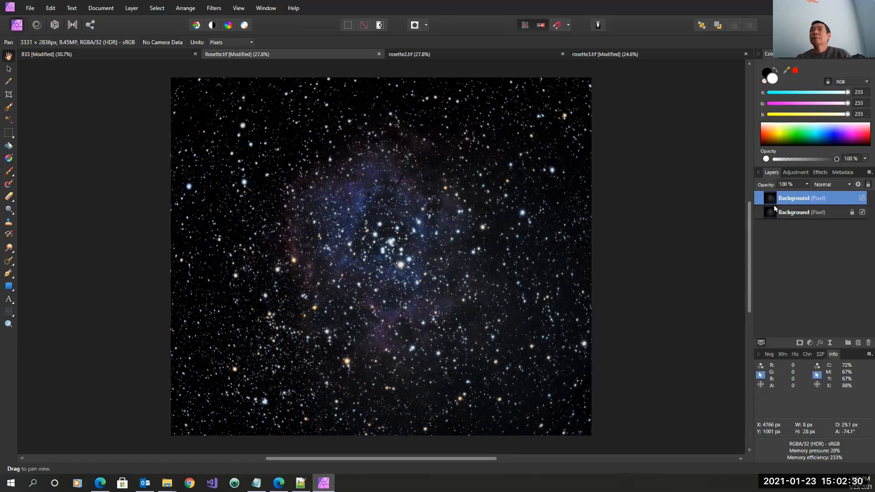
# Add a Curves adjustment to Rosette.tif and brighten the nebula by raising a tone picked from its lower reddish part.
pyautogui.click(810, 343)
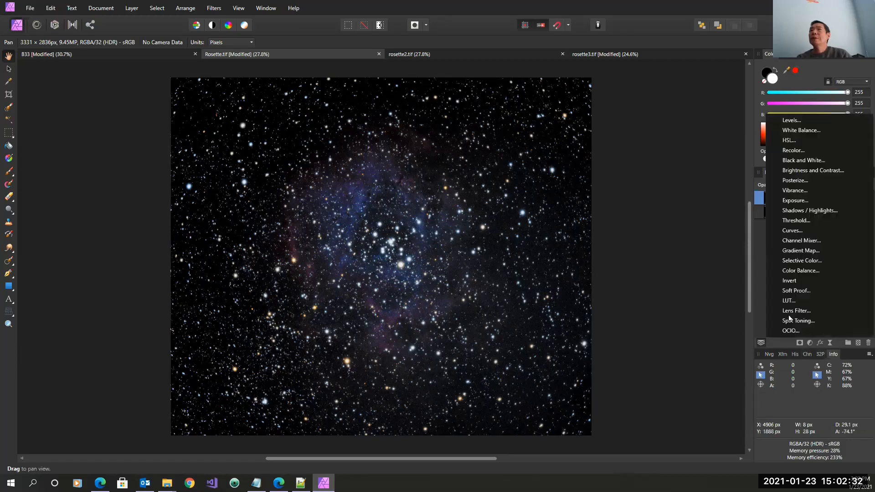
pyautogui.click(787, 231)
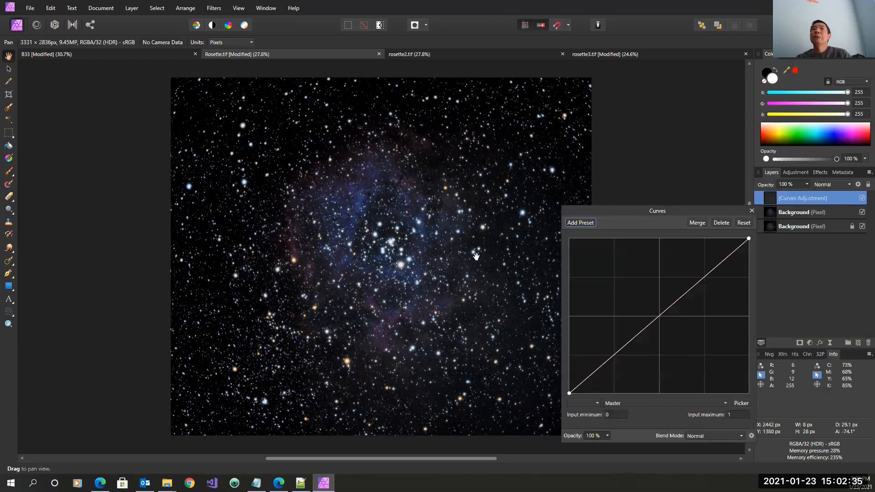
pyautogui.click(741, 403)
pyautogui.moveTo(386, 339); pyautogui.dragTo(385, 319)
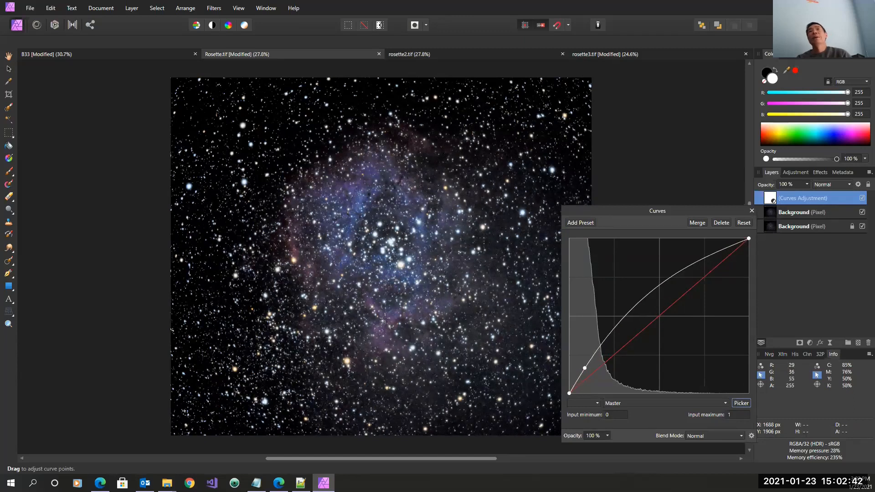
# Finish the Curves adjustment on Rosette.tif and bring up rosette3.tif for comparison.
pyautogui.click(752, 211)
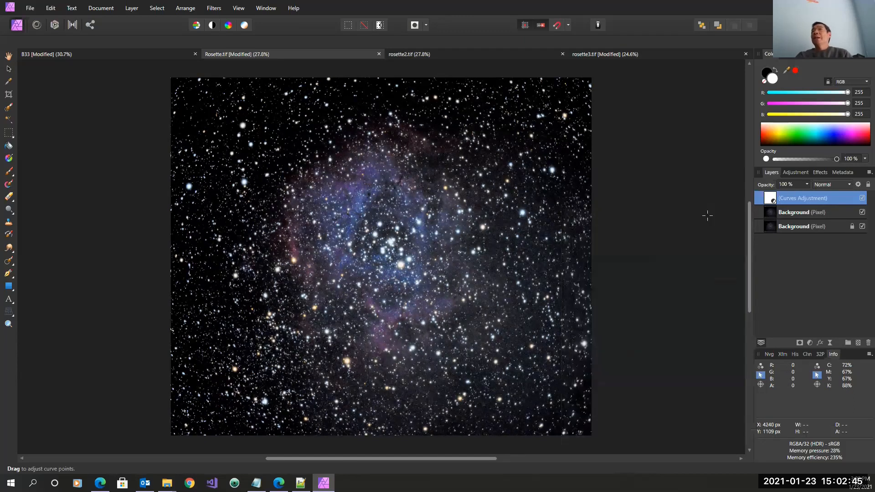
pyautogui.click(610, 55)
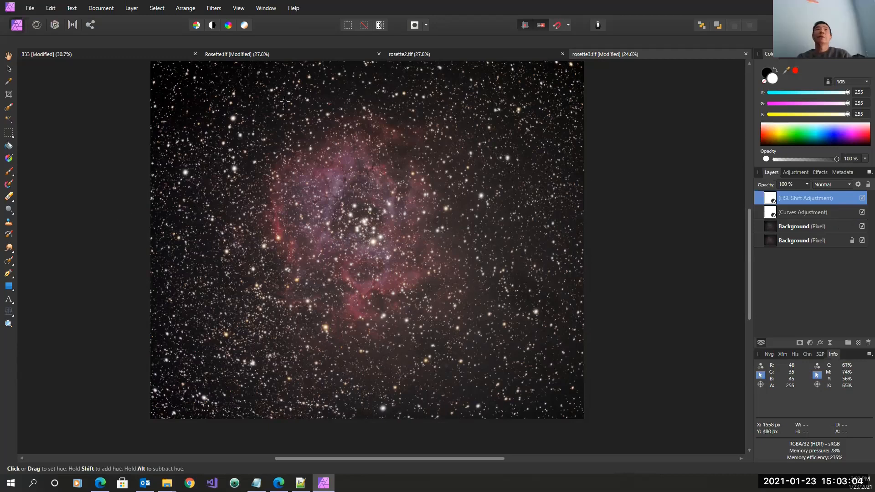
# In the B33 image, hide the sharpen and NR layers.
pyautogui.click(55, 54)
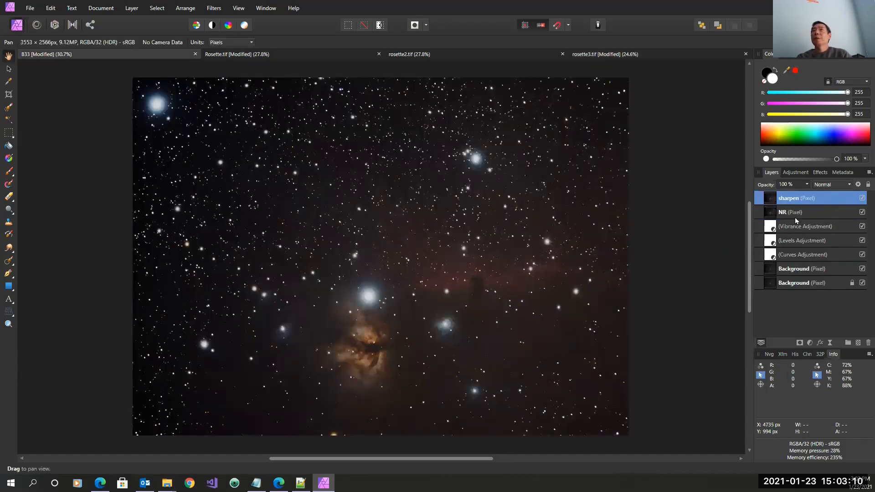
pyautogui.click(862, 199)
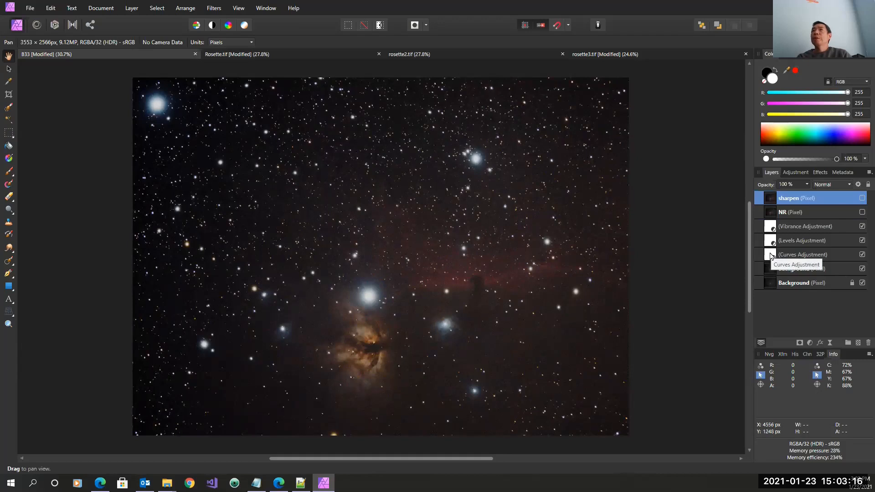
# Select the Flame Nebula and the reddish Horsehead region as one area with the Selection Brush, snapping to edges.
pyautogui.click(8, 107)
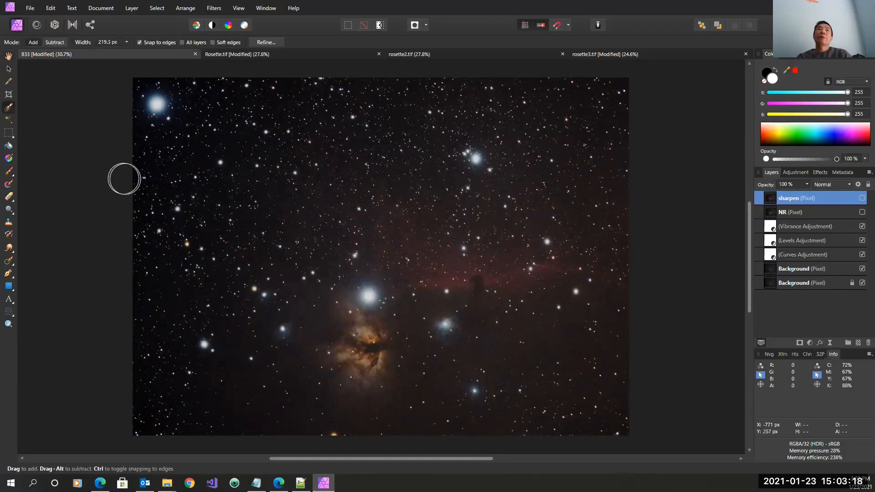
pyautogui.moveTo(550, 276)
pyautogui.mouseDown()
pyautogui.moveTo(480, 276)
pyautogui.moveTo(428, 261)
pyautogui.moveTo(391, 235)
pyautogui.moveTo(401, 278)
pyautogui.moveTo(479, 278)
pyautogui.moveTo(369, 292)
pyautogui.moveTo(351, 313)
pyautogui.moveTo(345, 363)
pyautogui.moveTo(354, 373)
pyautogui.moveTo(374, 360)
pyautogui.moveTo(405, 314)
pyautogui.moveTo(449, 312)
pyautogui.moveTo(444, 318)
pyautogui.moveTo(557, 269)
pyautogui.moveTo(611, 264)
pyautogui.mouseUp()
pyautogui.moveTo(347, 269)
pyautogui.mouseDown()
pyautogui.moveTo(367, 255)
pyautogui.moveTo(410, 256)
pyautogui.moveTo(449, 301)
pyautogui.moveTo(343, 332)
pyautogui.moveTo(346, 291)
pyautogui.moveTo(335, 369)
pyautogui.moveTo(345, 377)
pyautogui.moveTo(382, 367)
pyautogui.moveTo(404, 346)
pyautogui.moveTo(517, 289)
pyautogui.moveTo(539, 287)
pyautogui.mouseUp()
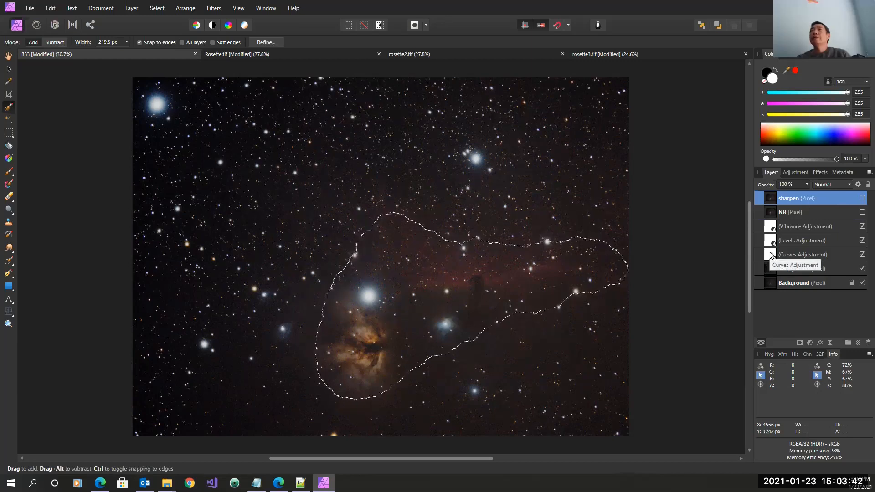
# Mask the Curves adjustment layer to the selected nebula area and clear the selection.
pyautogui.click(789, 254)
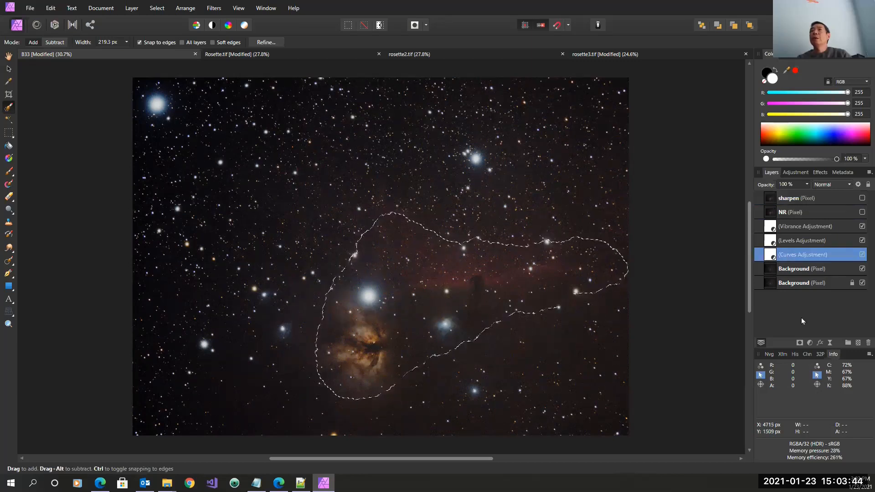
pyautogui.click(800, 343)
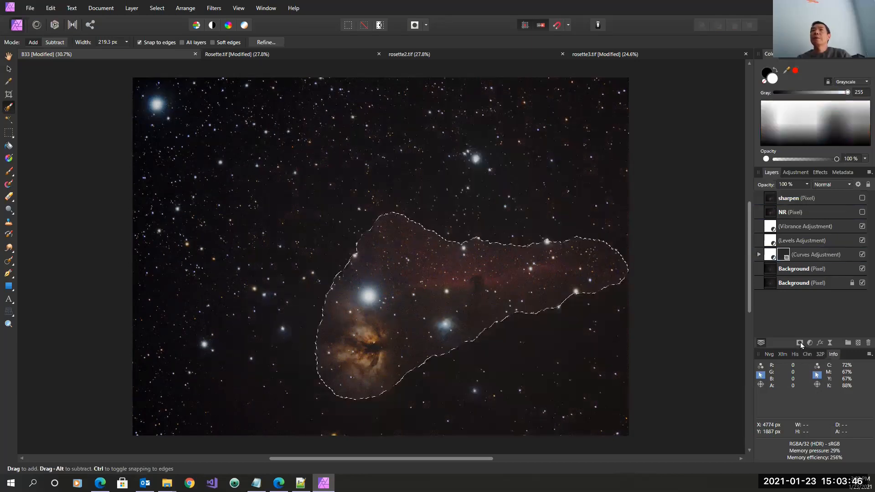
pyautogui.hotkey('ctrl', 'd')
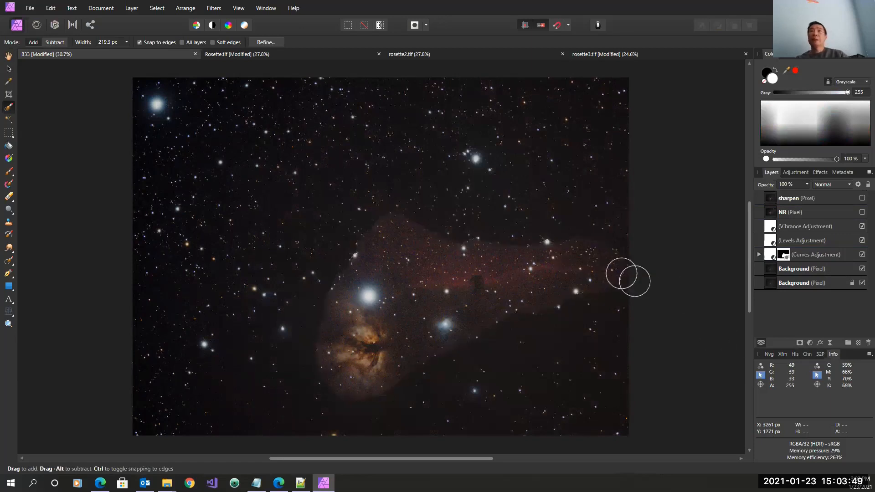
# Expand the masked Curves adjustment and reduce its opacity to 53%.
pyautogui.click(758, 254)
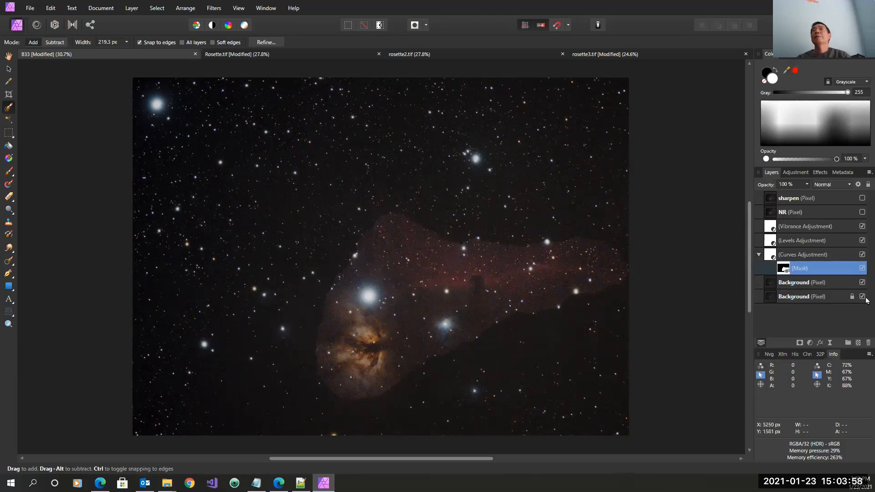
pyautogui.doubleClick(768, 257)
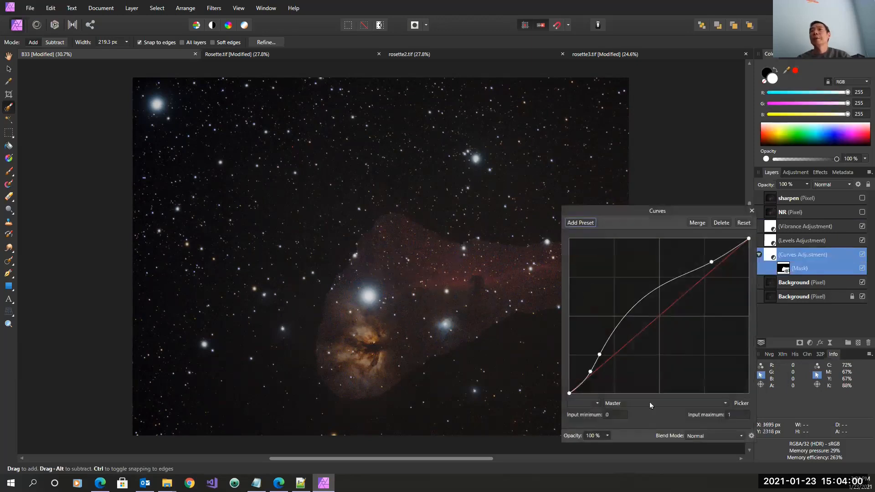
pyautogui.click(607, 436)
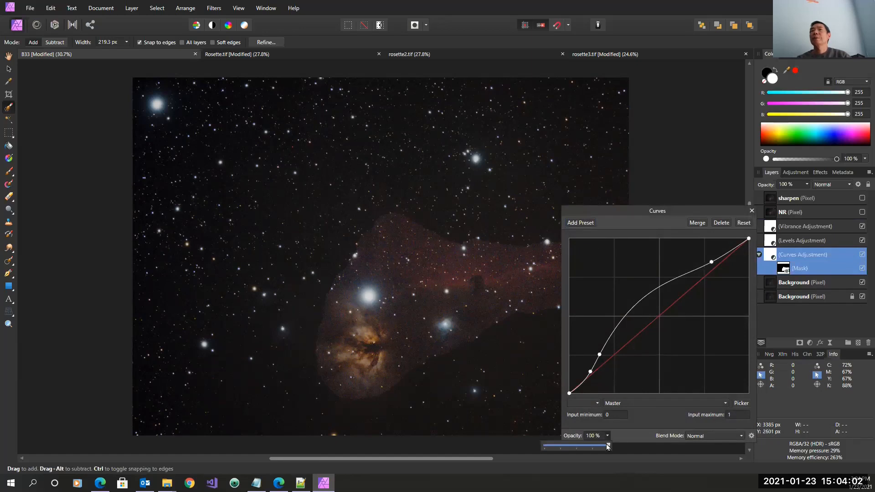
pyautogui.moveTo(608, 446); pyautogui.dragTo(583, 449)
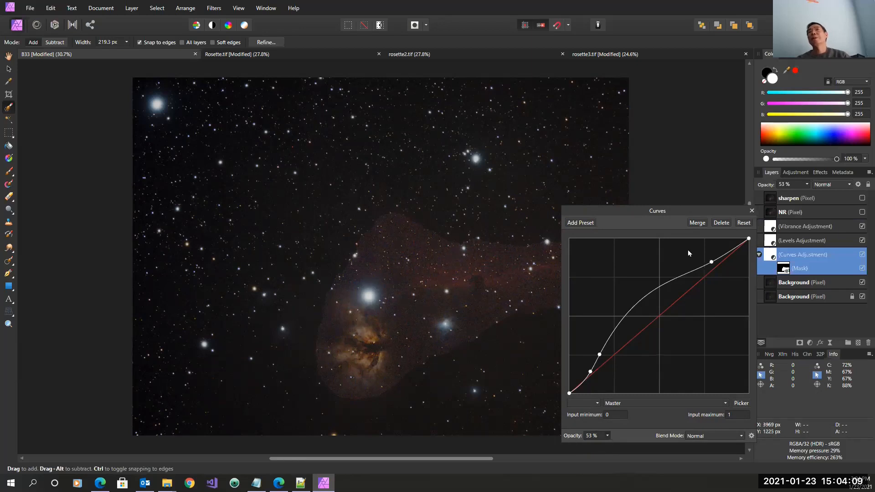
pyautogui.click(751, 211)
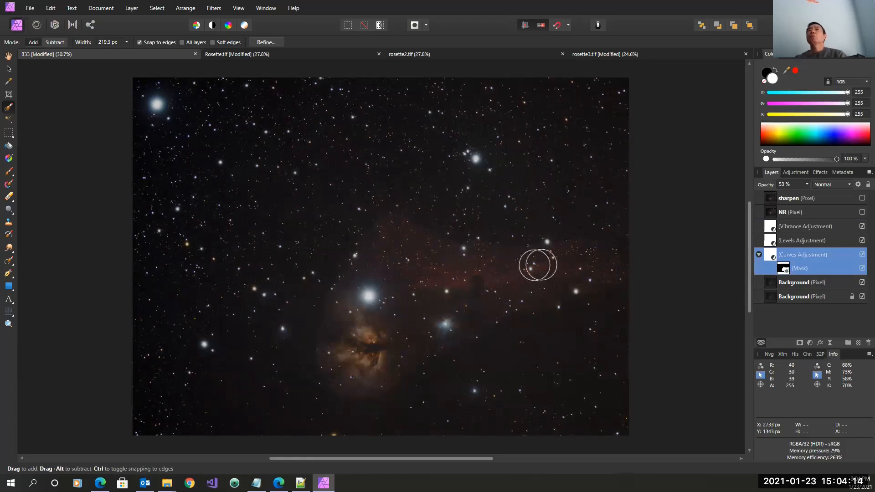
# Inspect the Curves adjustment's mask on its own and return to the normal image view.
pyautogui.keyDown('alt'); pyautogui.click(785, 269); pyautogui.keyUp('alt')
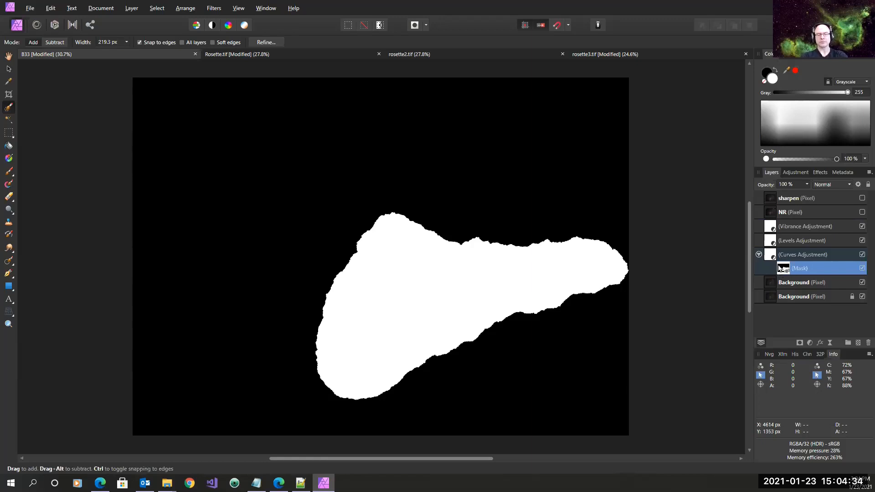
pyautogui.click(777, 256)
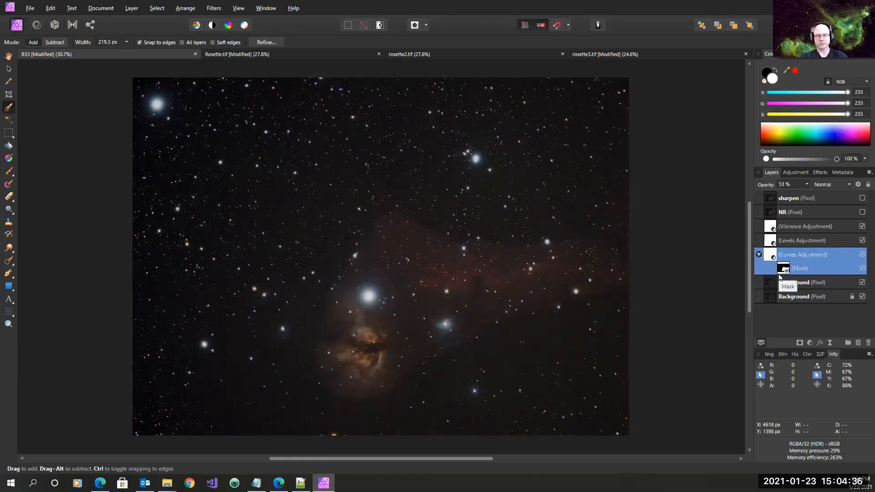
# Collapse the masked Curves adjustment and hide it.
pyautogui.click(782, 270)
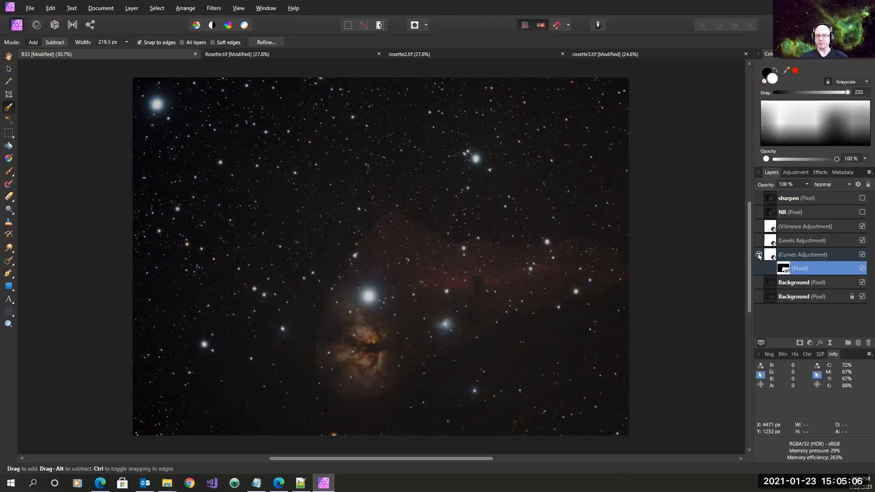
pyautogui.click(758, 255)
pyautogui.click(862, 255)
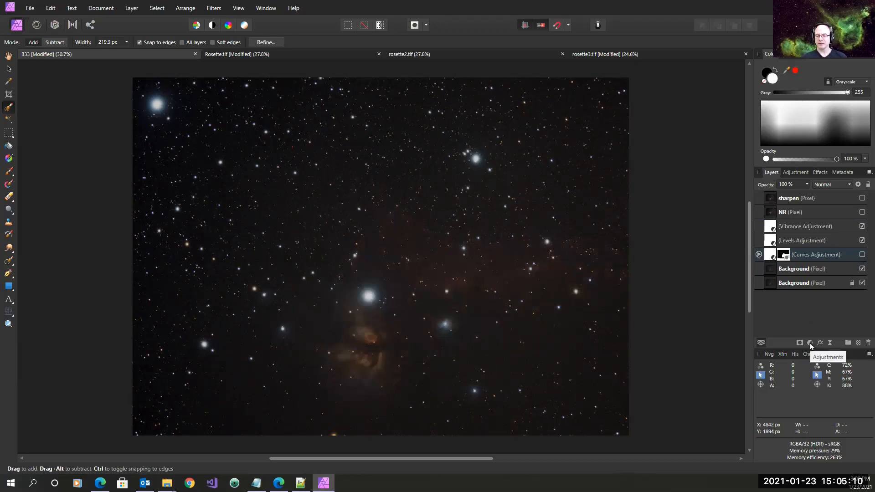
# Add a second Curves adjustment to B33 and brighten the image by raising a point in the darker quarter of the Master curve.
pyautogui.click(810, 344)
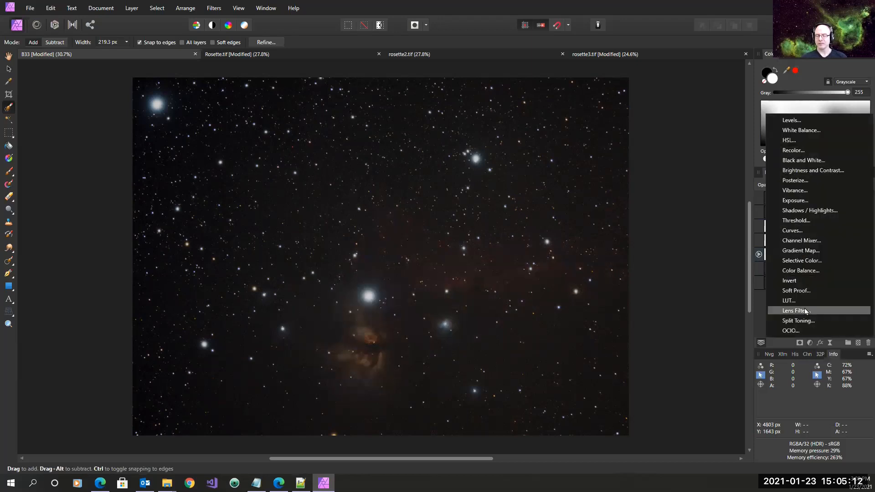
pyautogui.click(796, 230)
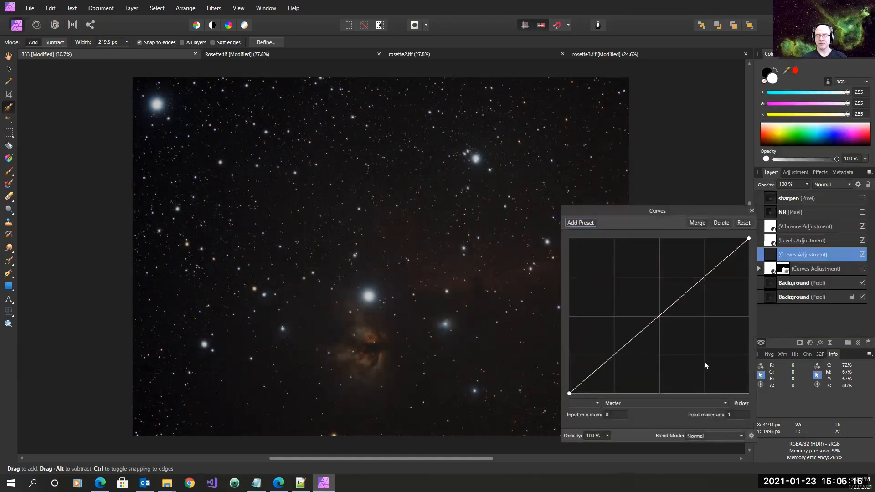
pyautogui.click(605, 361)
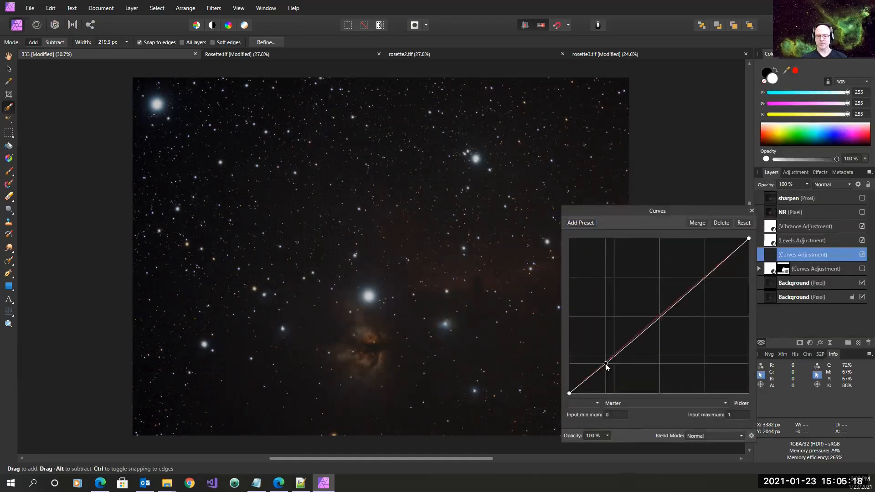
pyautogui.moveTo(605, 329); pyautogui.dragTo(606, 336)
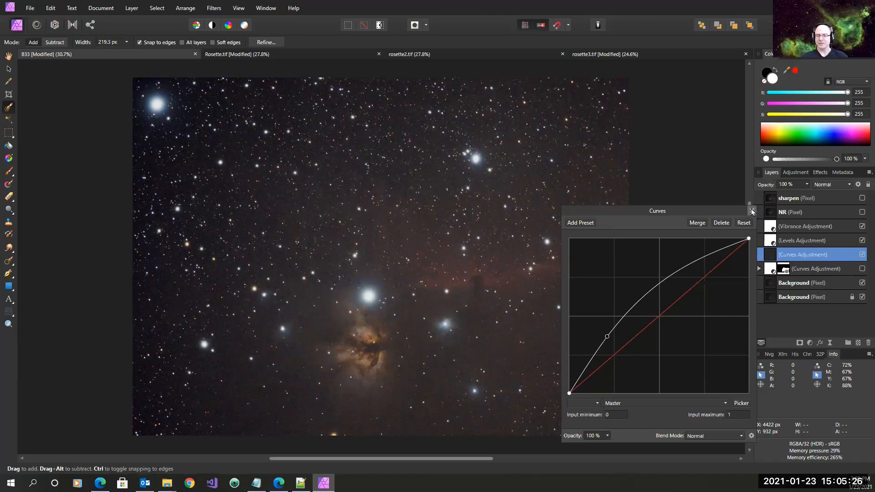
# Switch the new Curves adjustment to the Alpha channel and finish it without reshaping that curve.
pyautogui.click(637, 404)
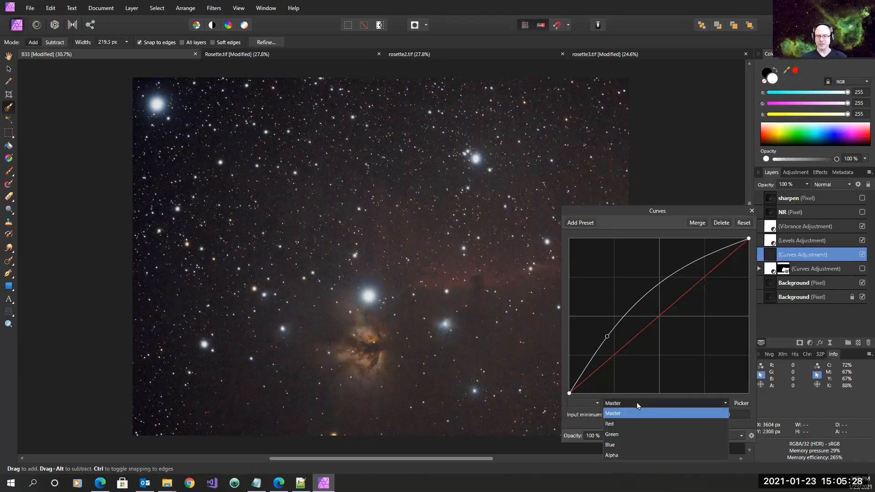
pyautogui.click(615, 455)
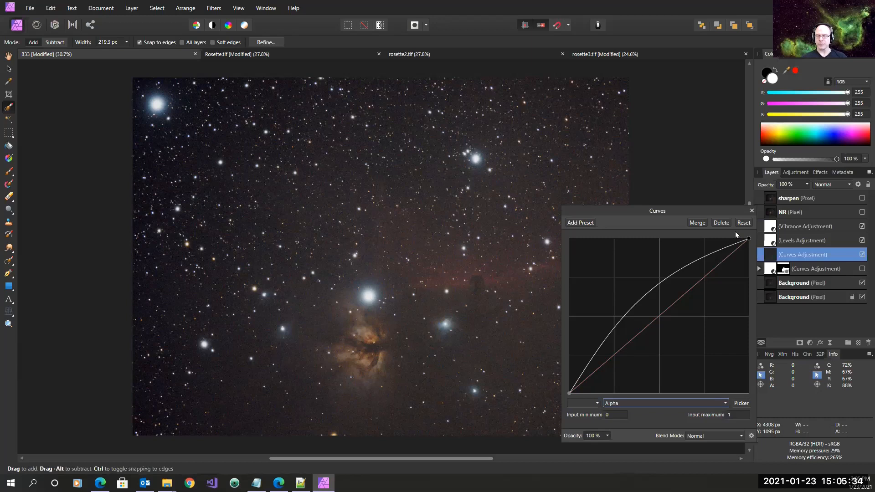
pyautogui.click(751, 210)
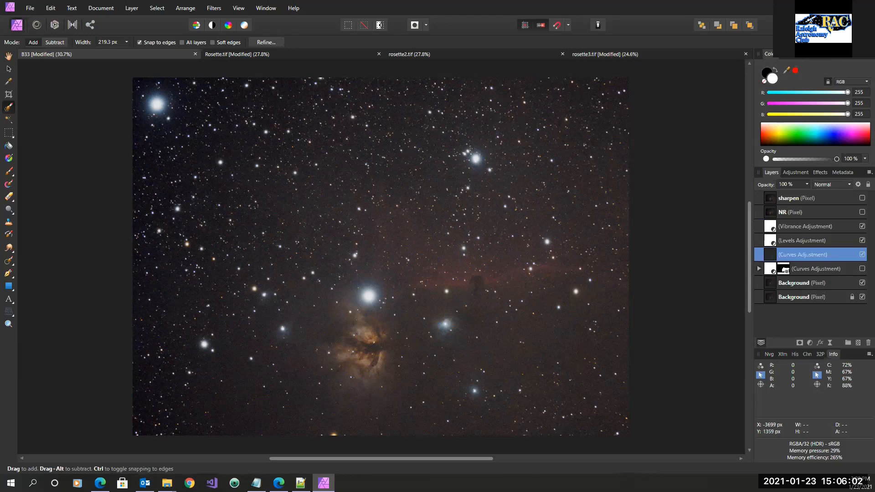
# Close Rosette.tif without saving its changes, and close rosette2.tif.
pyautogui.hotkey('alt', 'Tab')
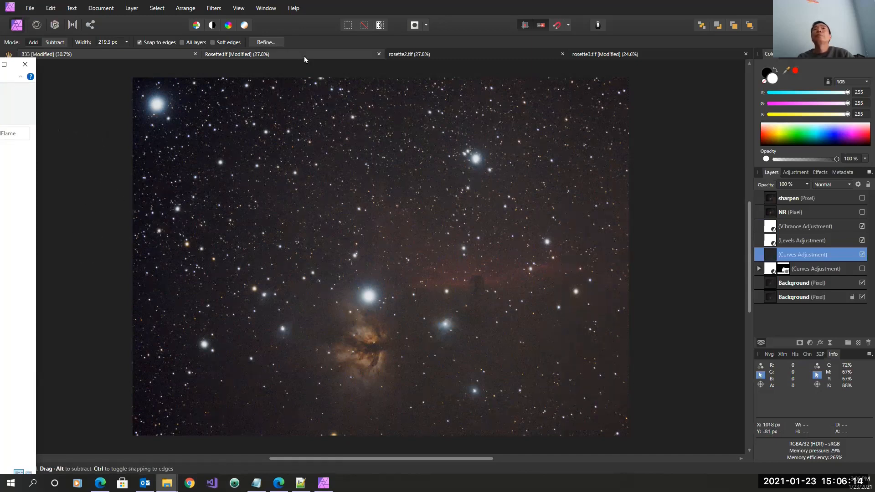
pyautogui.click(355, 54)
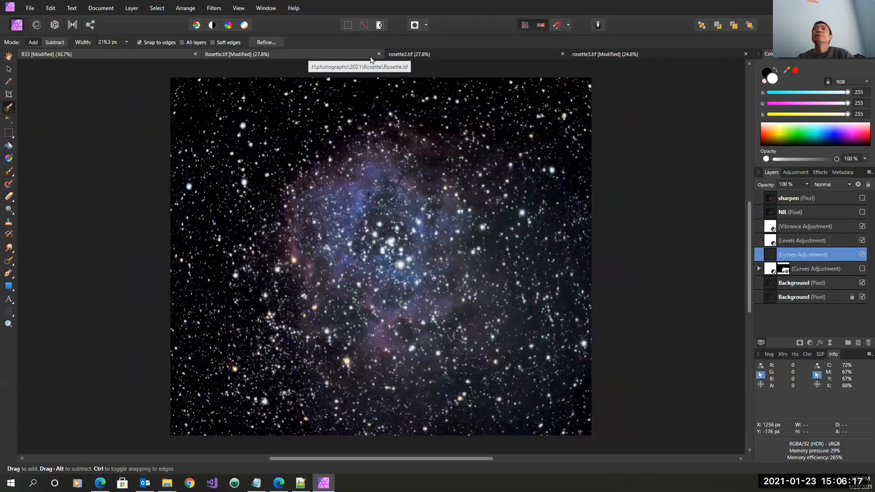
pyautogui.click(379, 54)
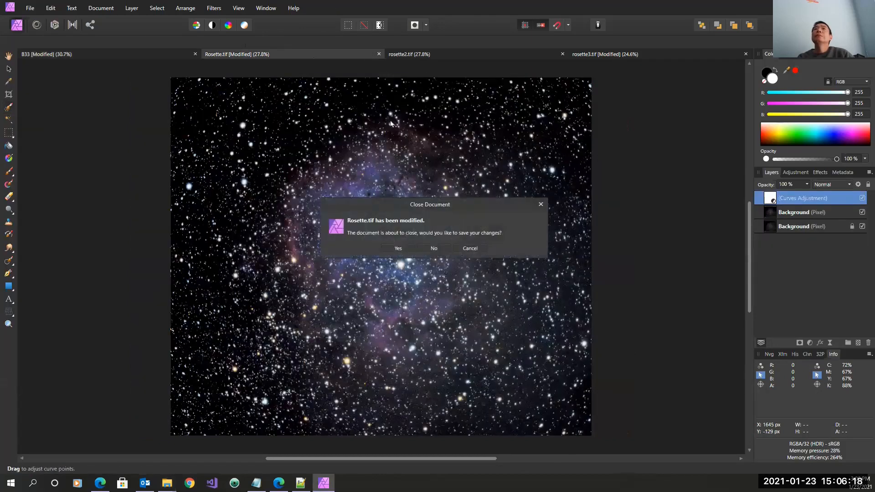
pyautogui.click(434, 248)
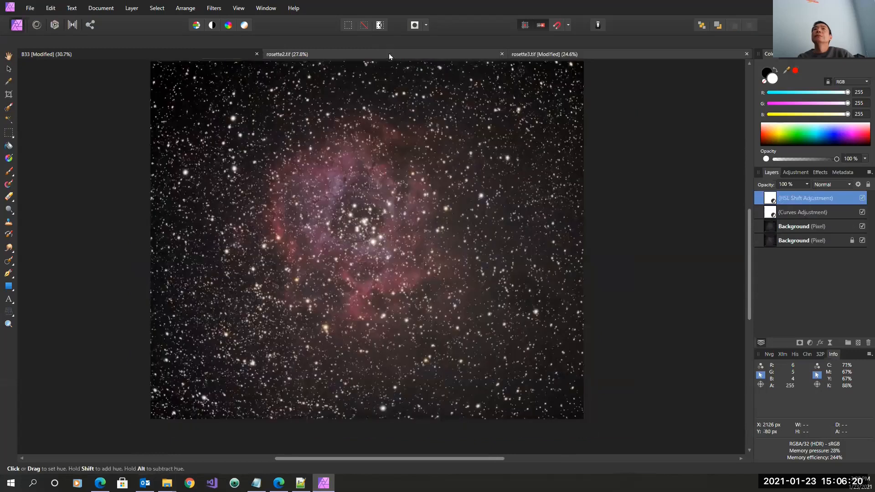
pyautogui.click(461, 58)
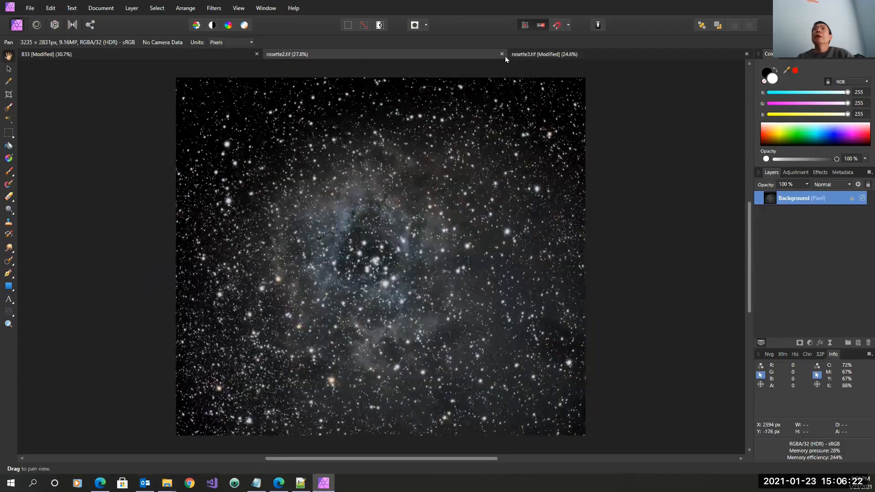
pyautogui.click(502, 53)
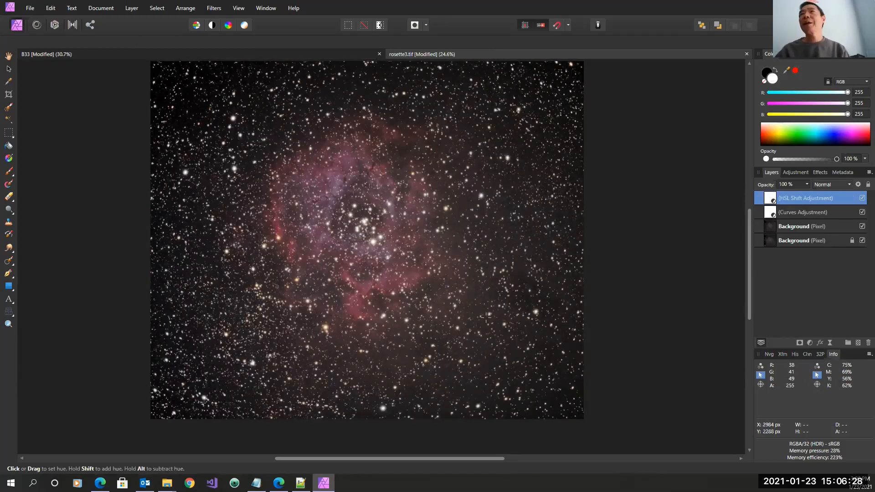
# Restore the image editor to a smaller window and switch to the Zoom meeting in the browser.
pyautogui.moveTo(620, 8); pyautogui.dragTo(482, 79)
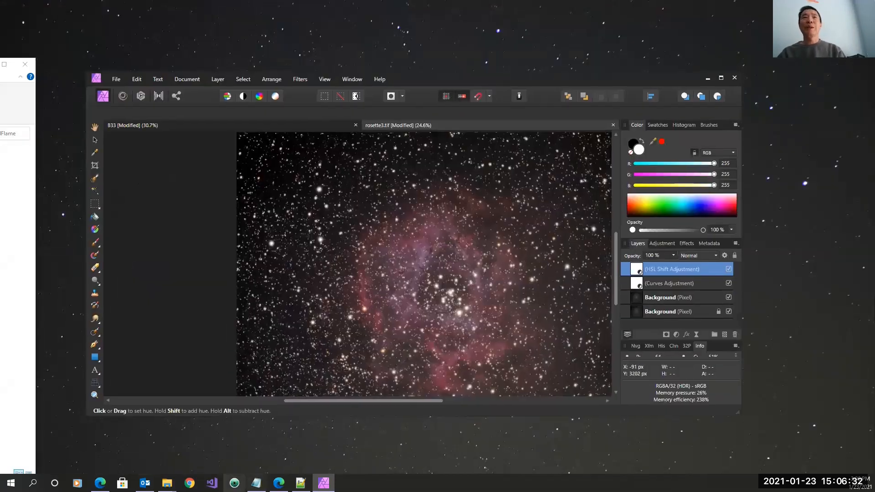
pyautogui.click(101, 485)
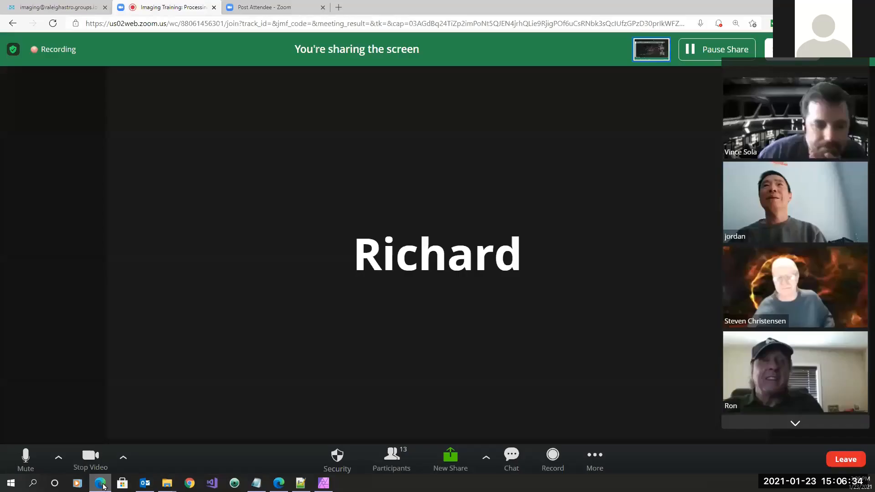